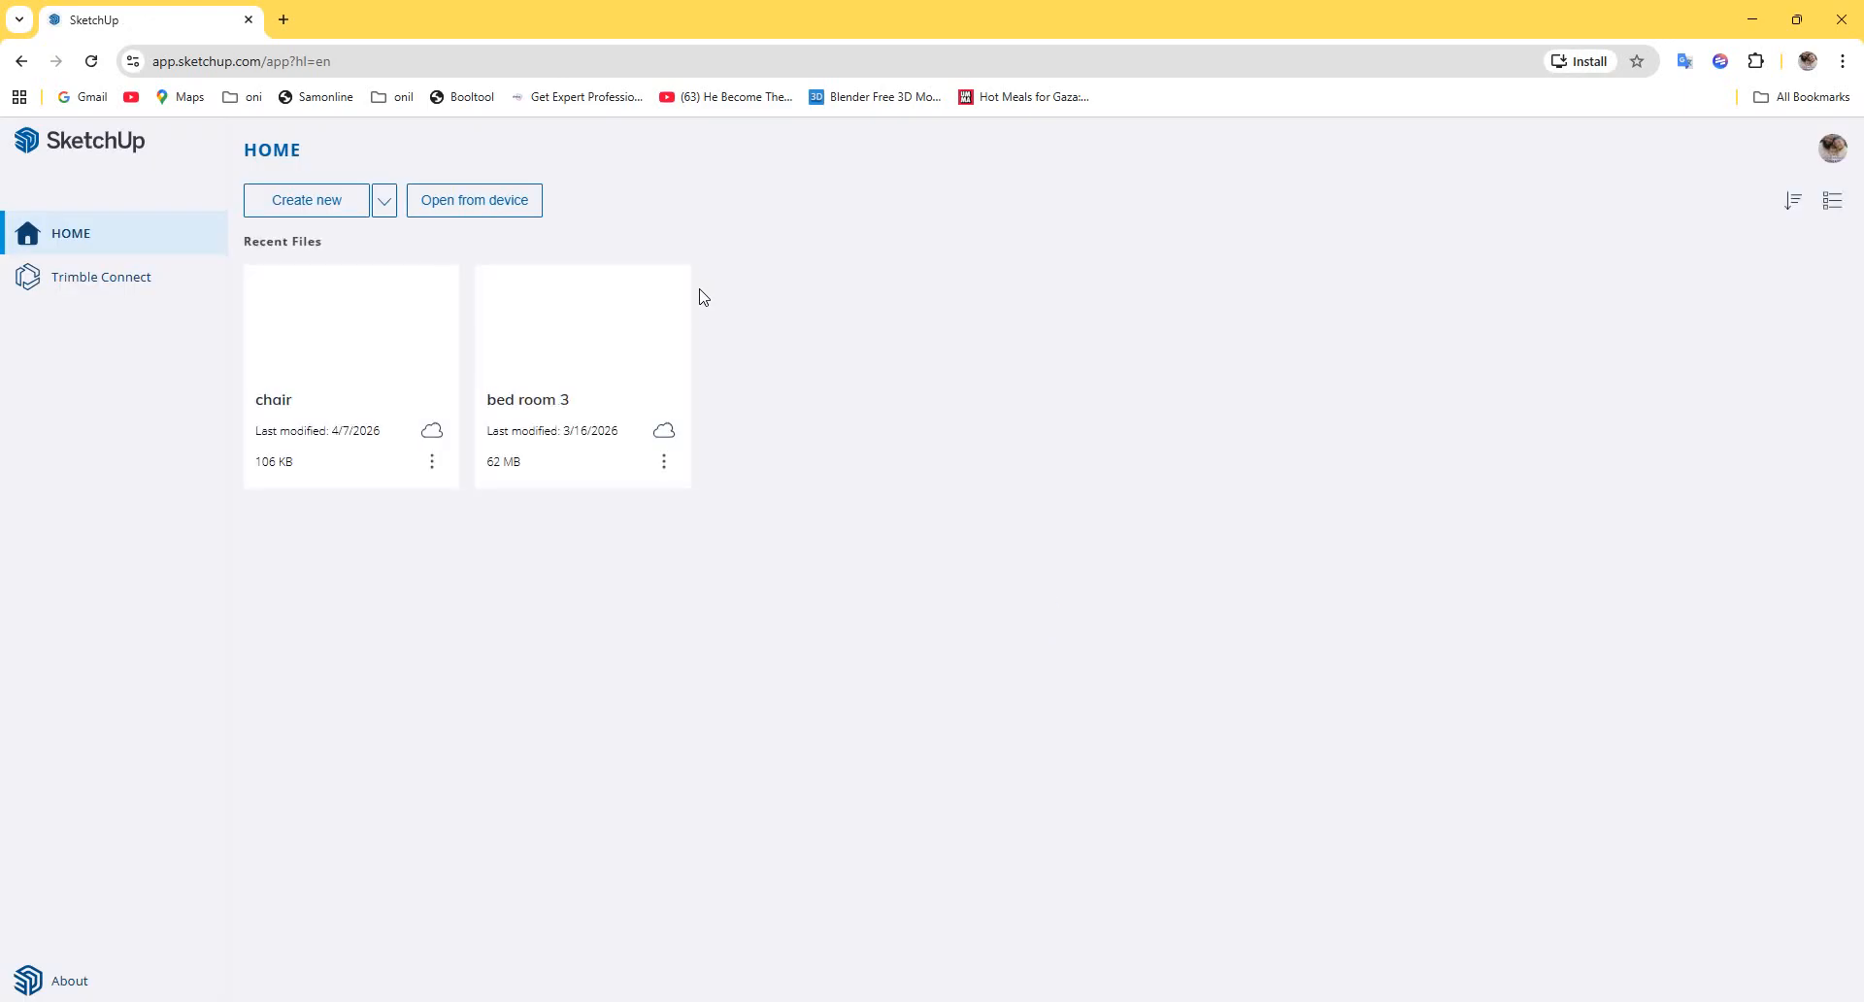
Step: Create a new model and delete the default human figure
{"action": "left_click", "coordinate": [307, 200]}
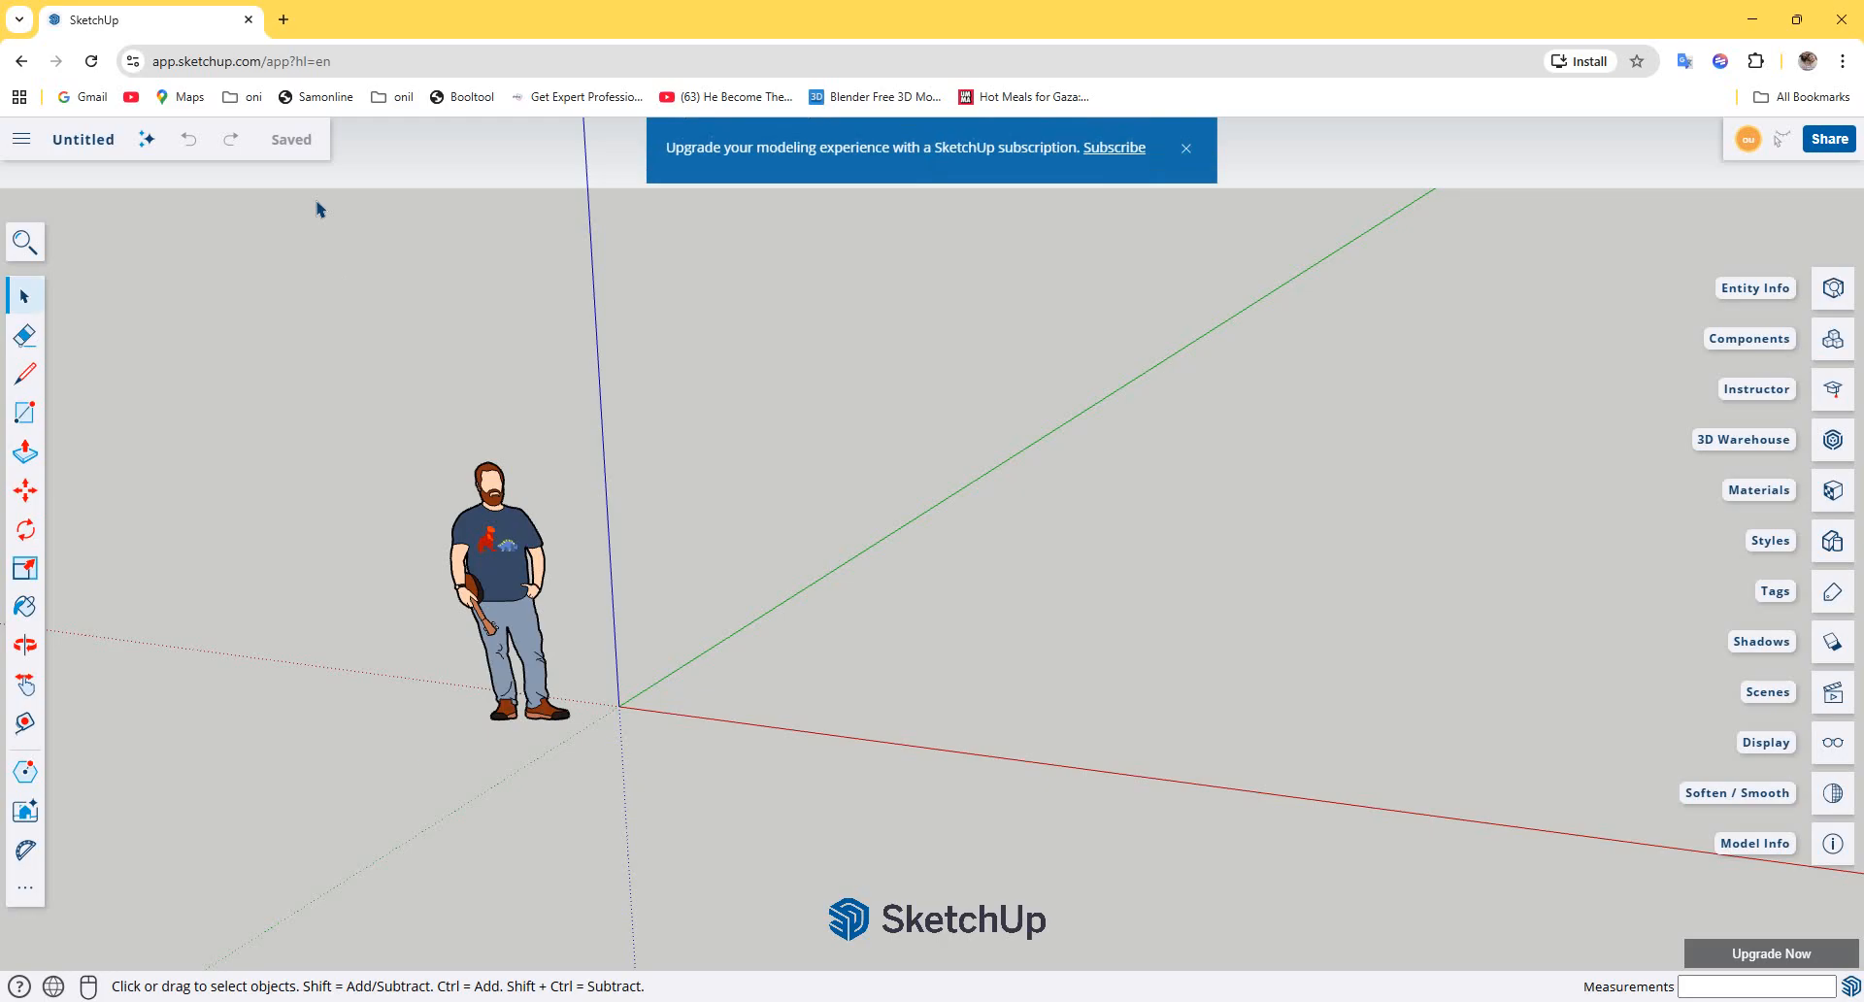
{"action": "left_click", "coordinate": [537, 589]}
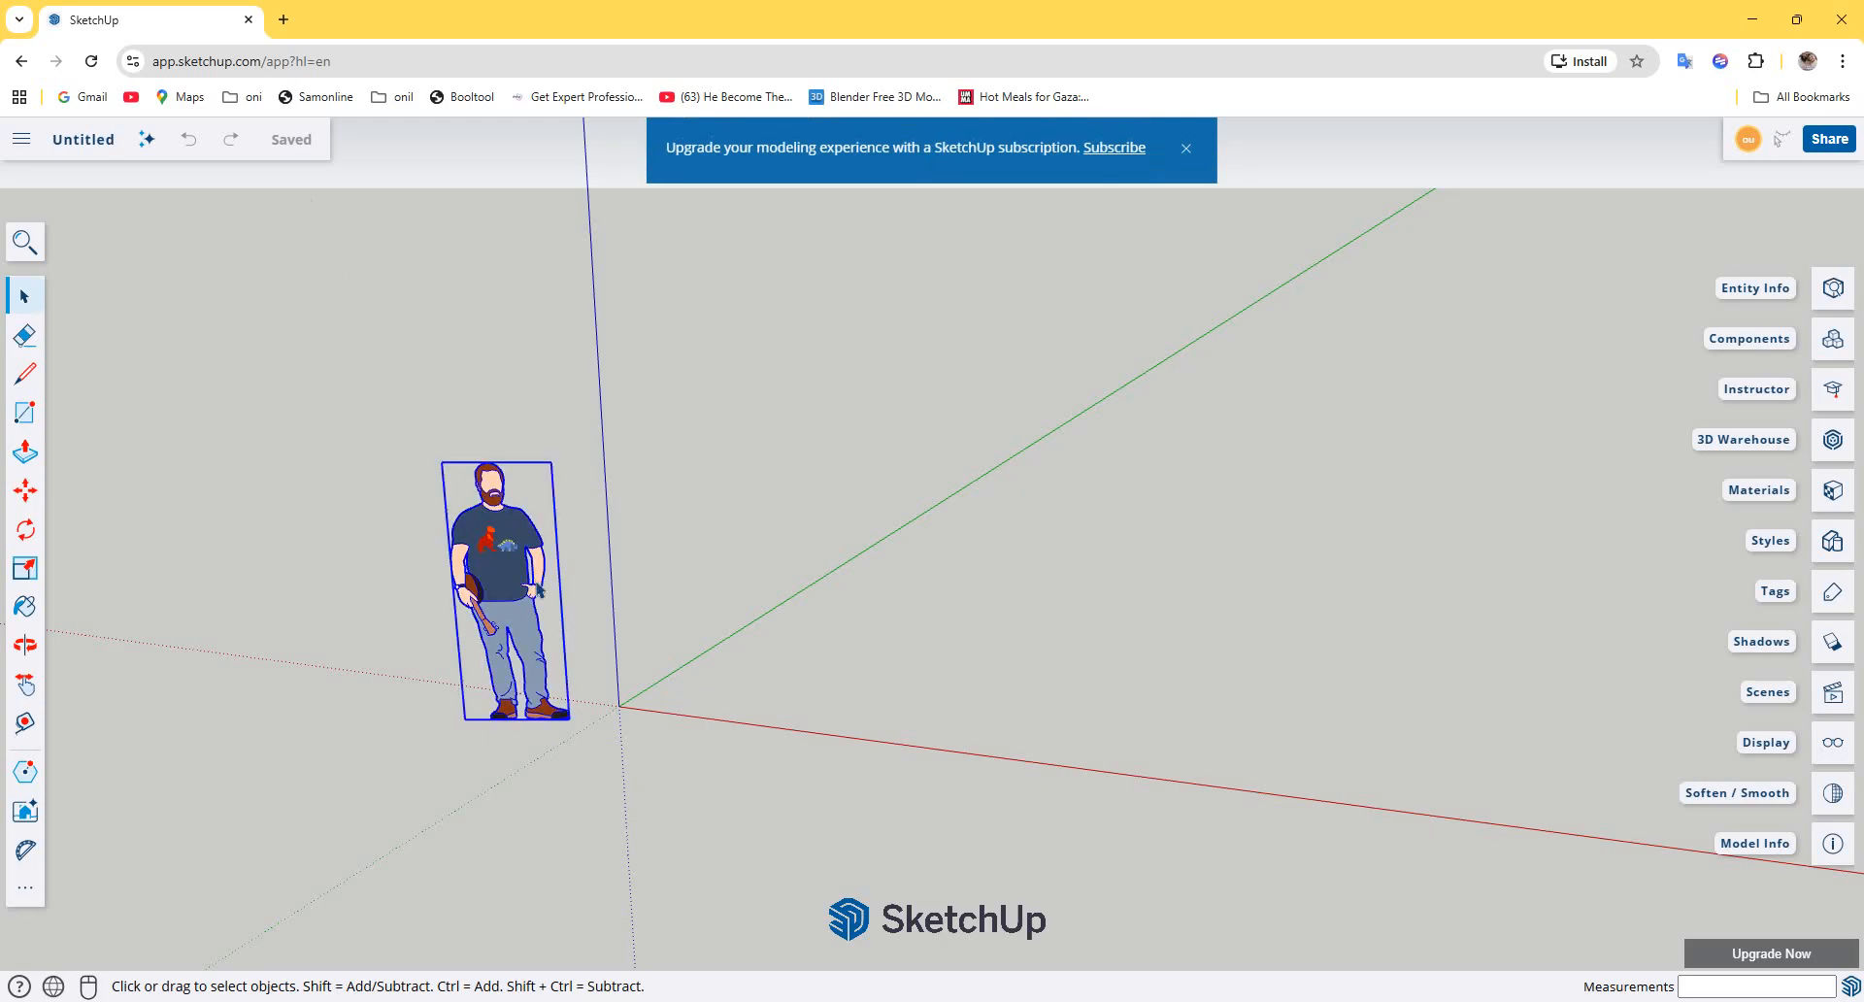
{"action": "key", "text": "Delete"}
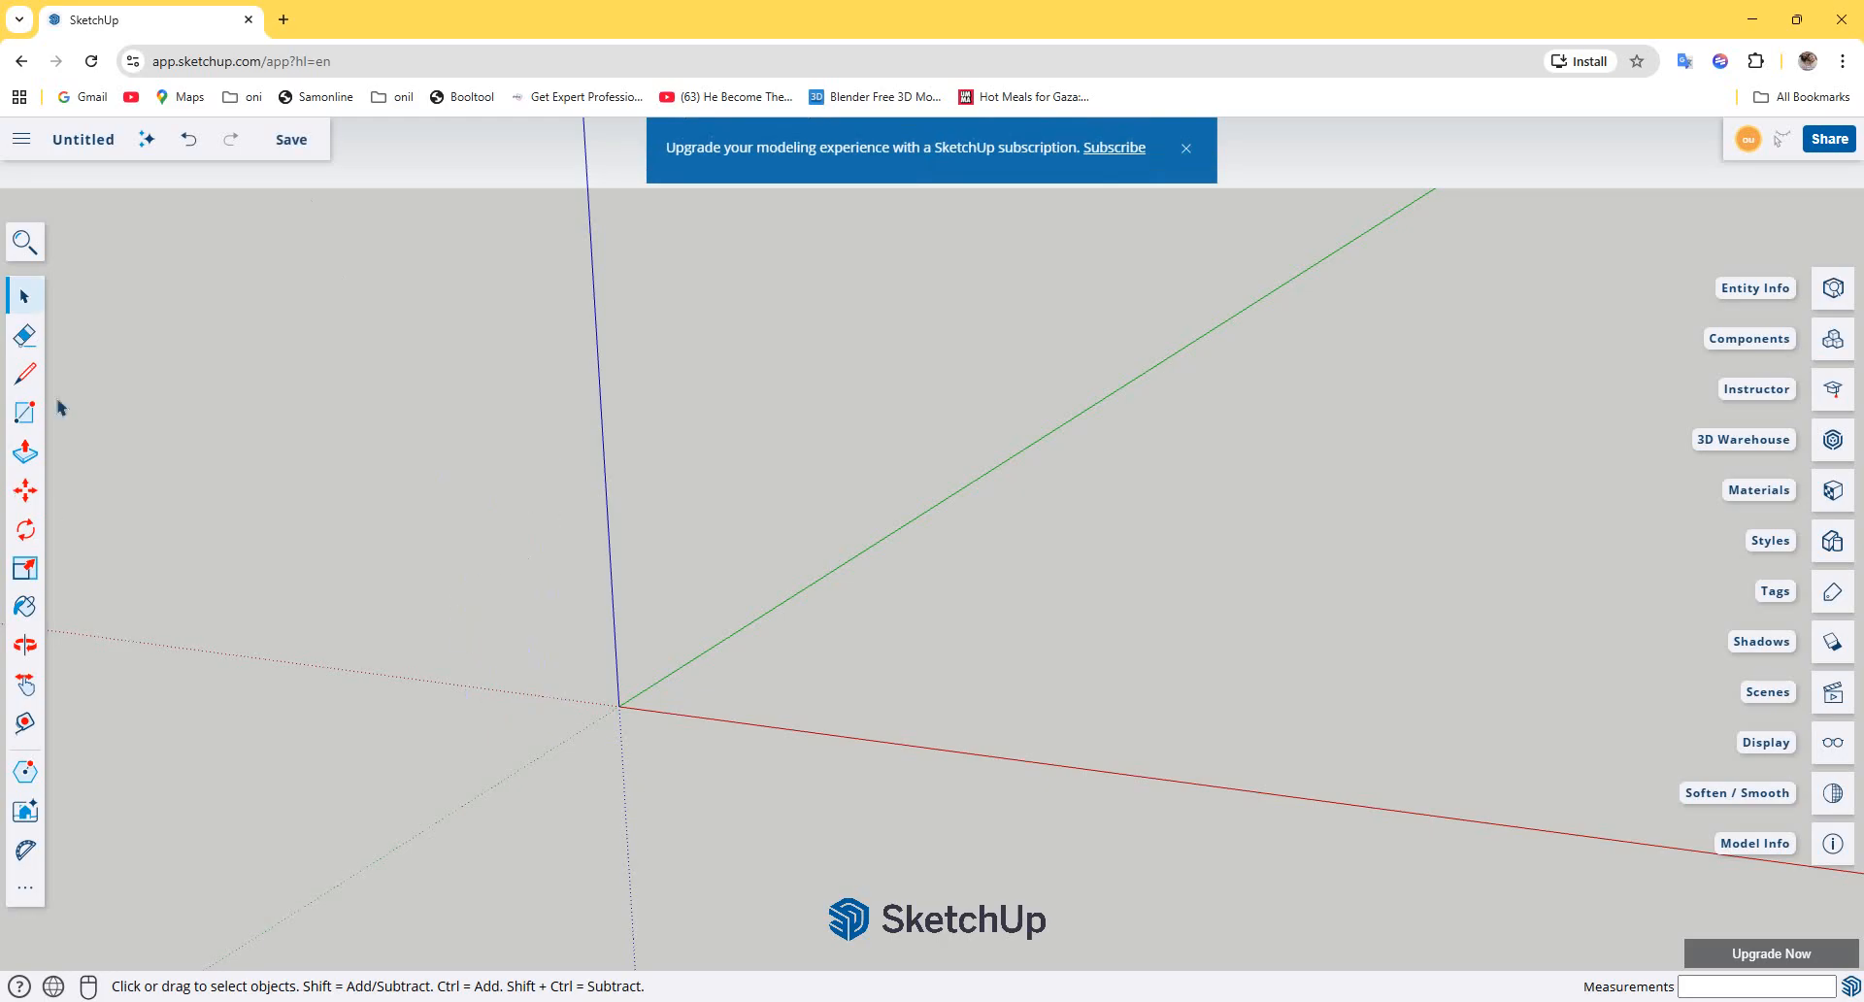
Step: Draw a 6' by 1.5' rectangle on the ground plane, starting at the origin along the red axis
{"action": "left_click", "coordinate": [24, 411]}
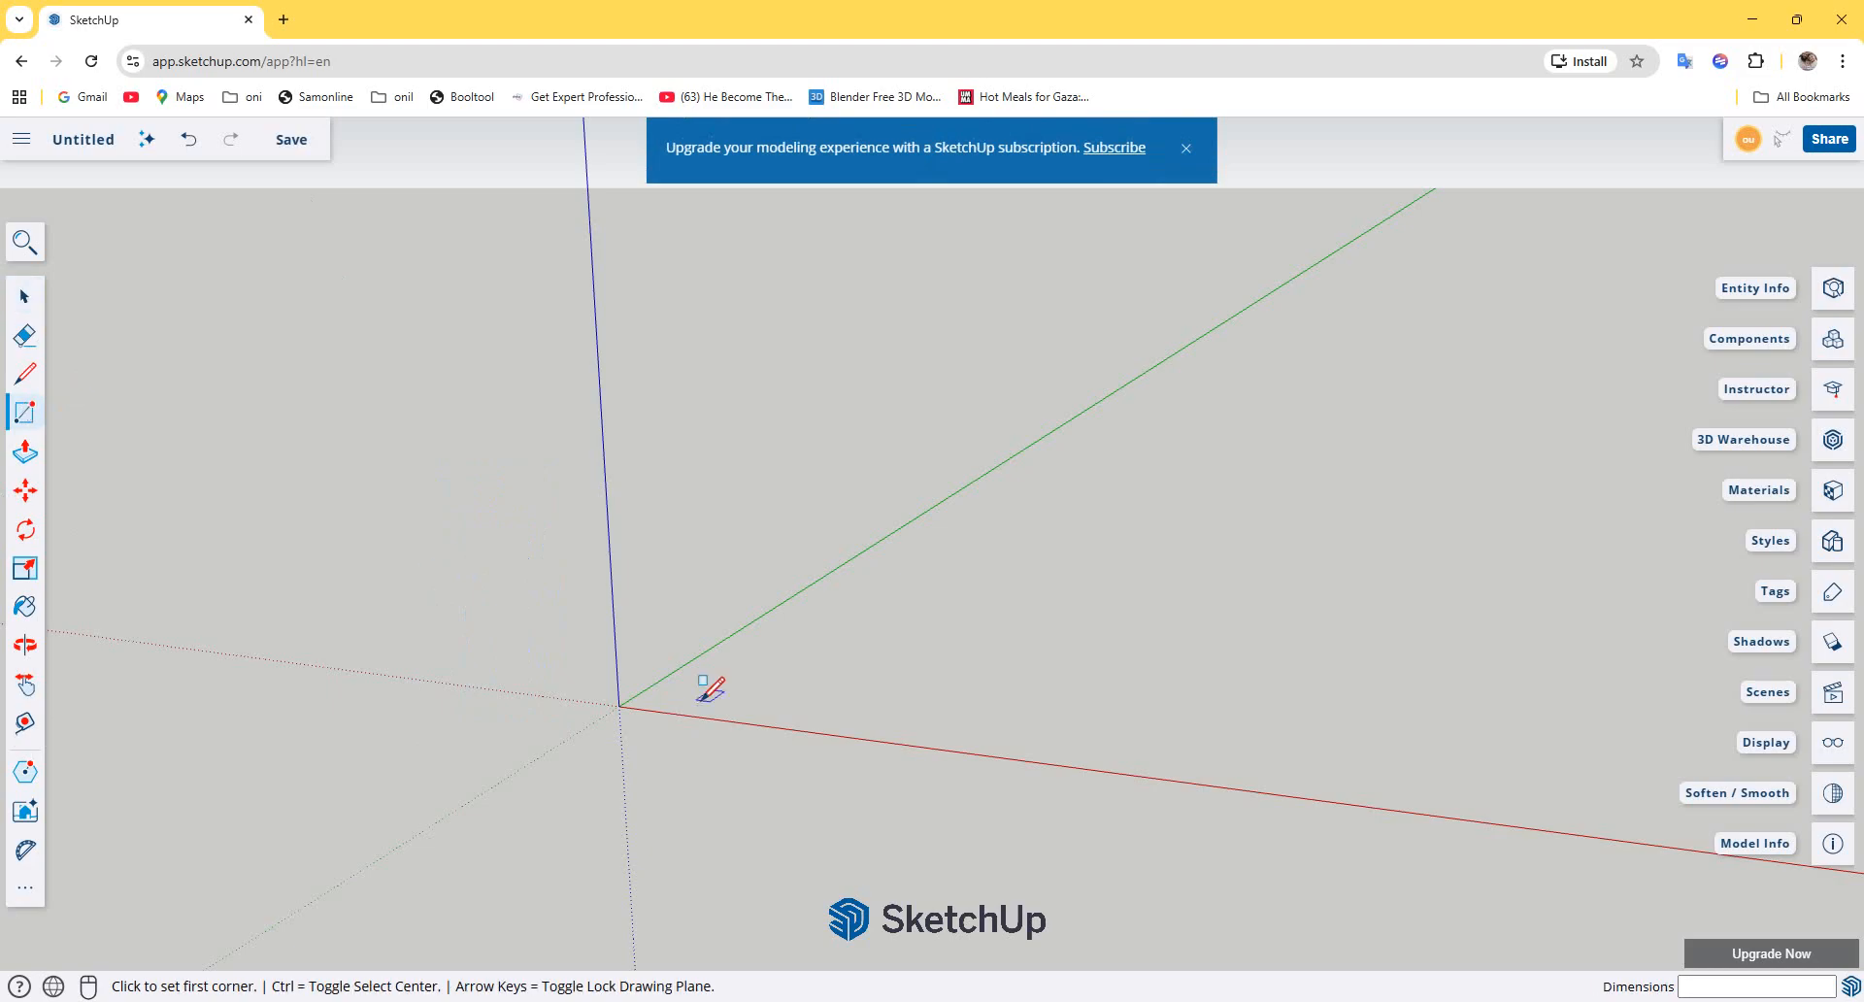
{"action": "left_click", "coordinate": [619, 707]}
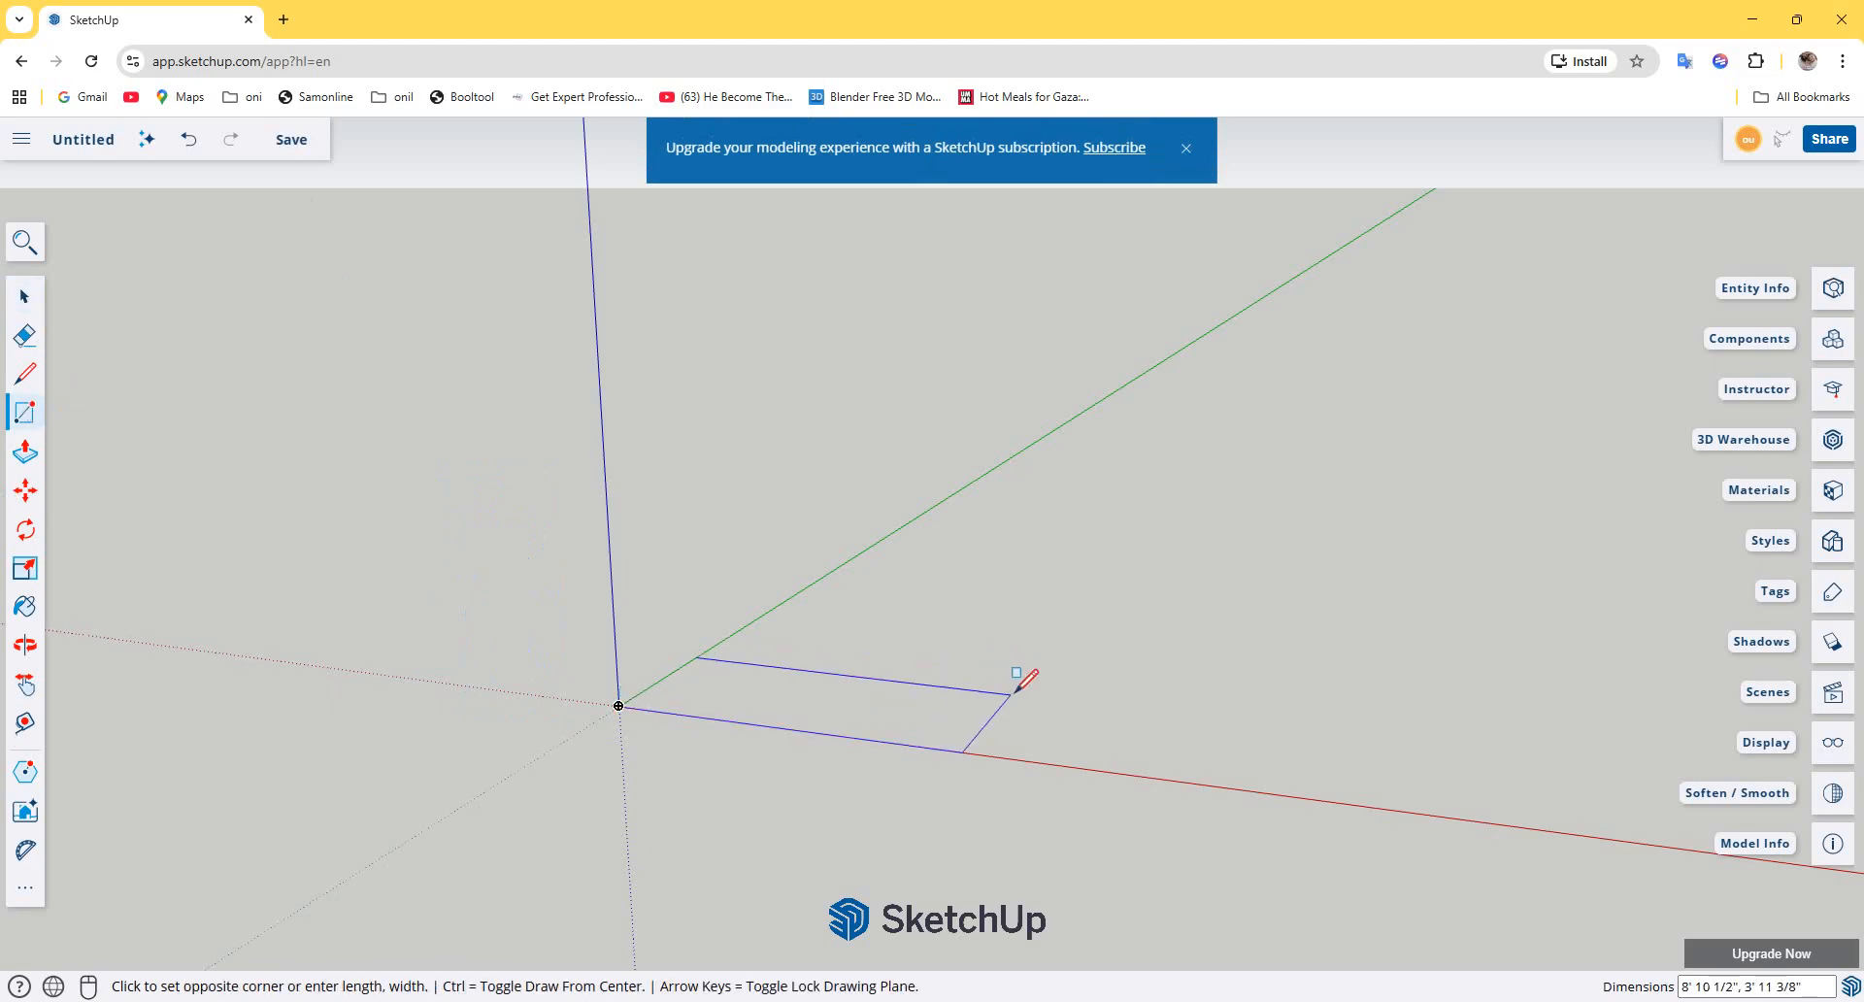
{"action": "type", "text": "3"}
{"action": "left_click", "coordinate": [1012, 692]}
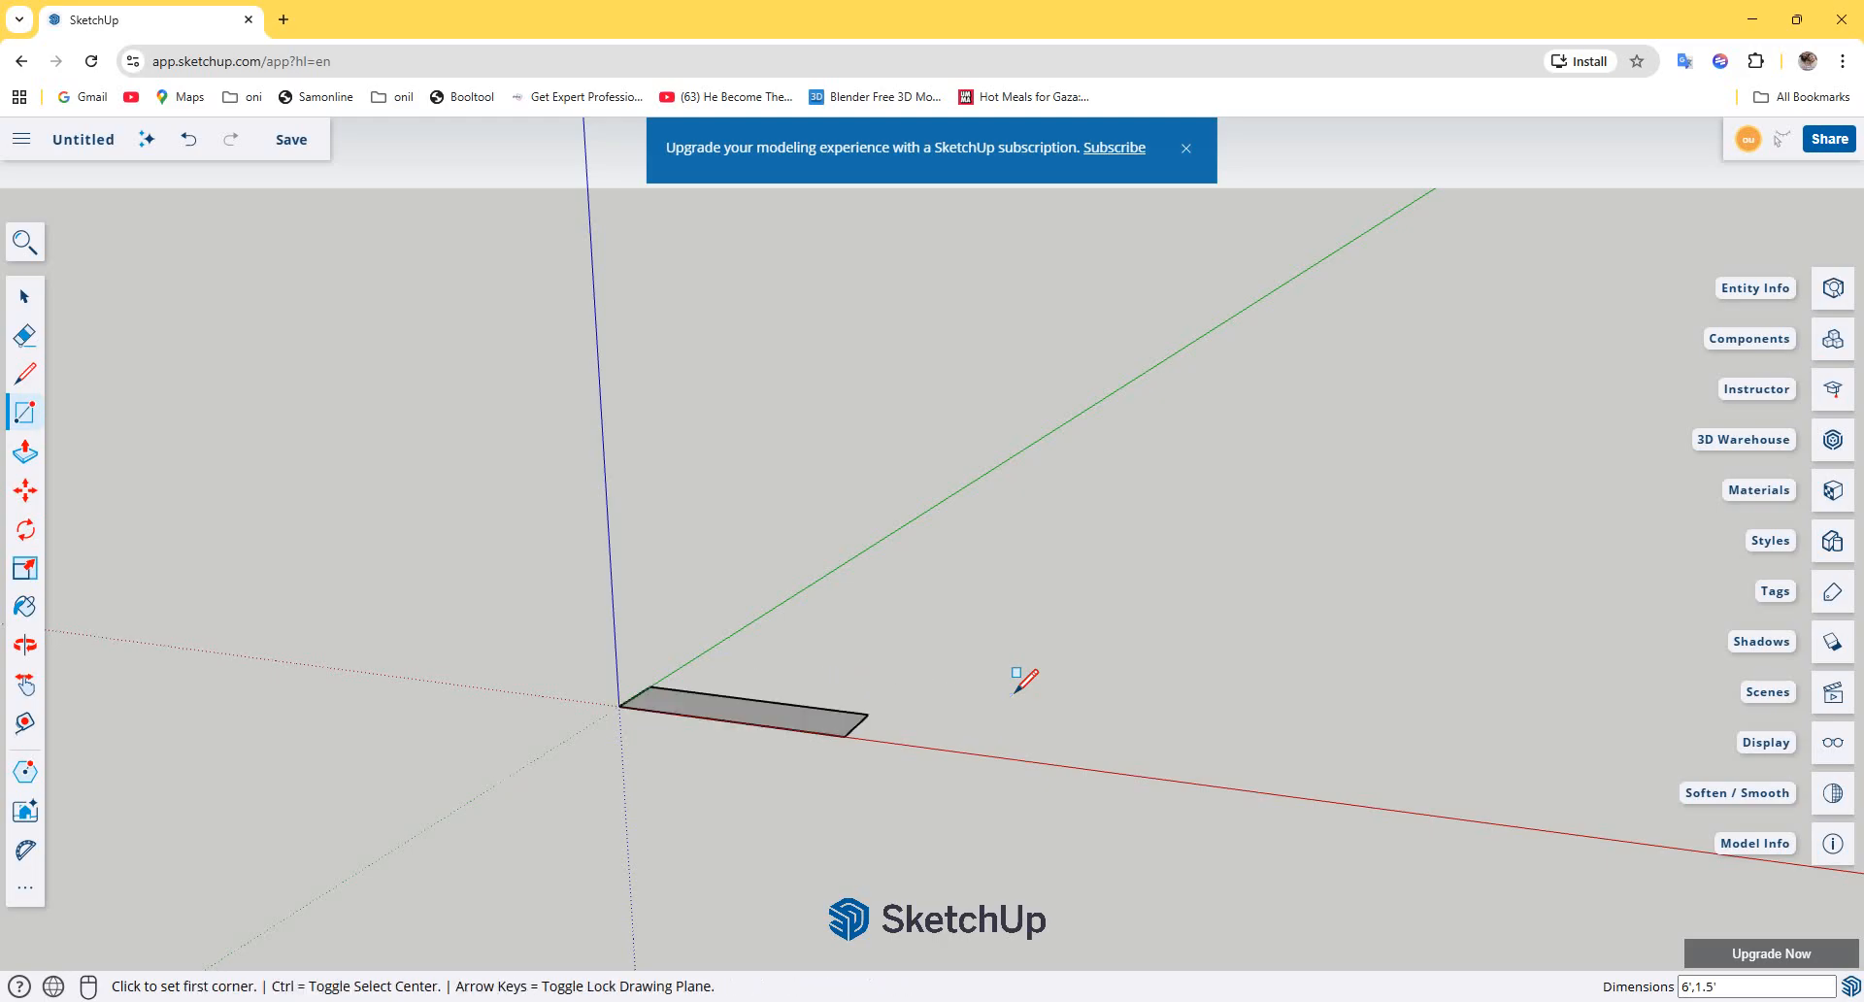
Step: Push/Pull the rectangle upward 6' to form the cabinet block
{"action": "left_click", "coordinate": [26, 450]}
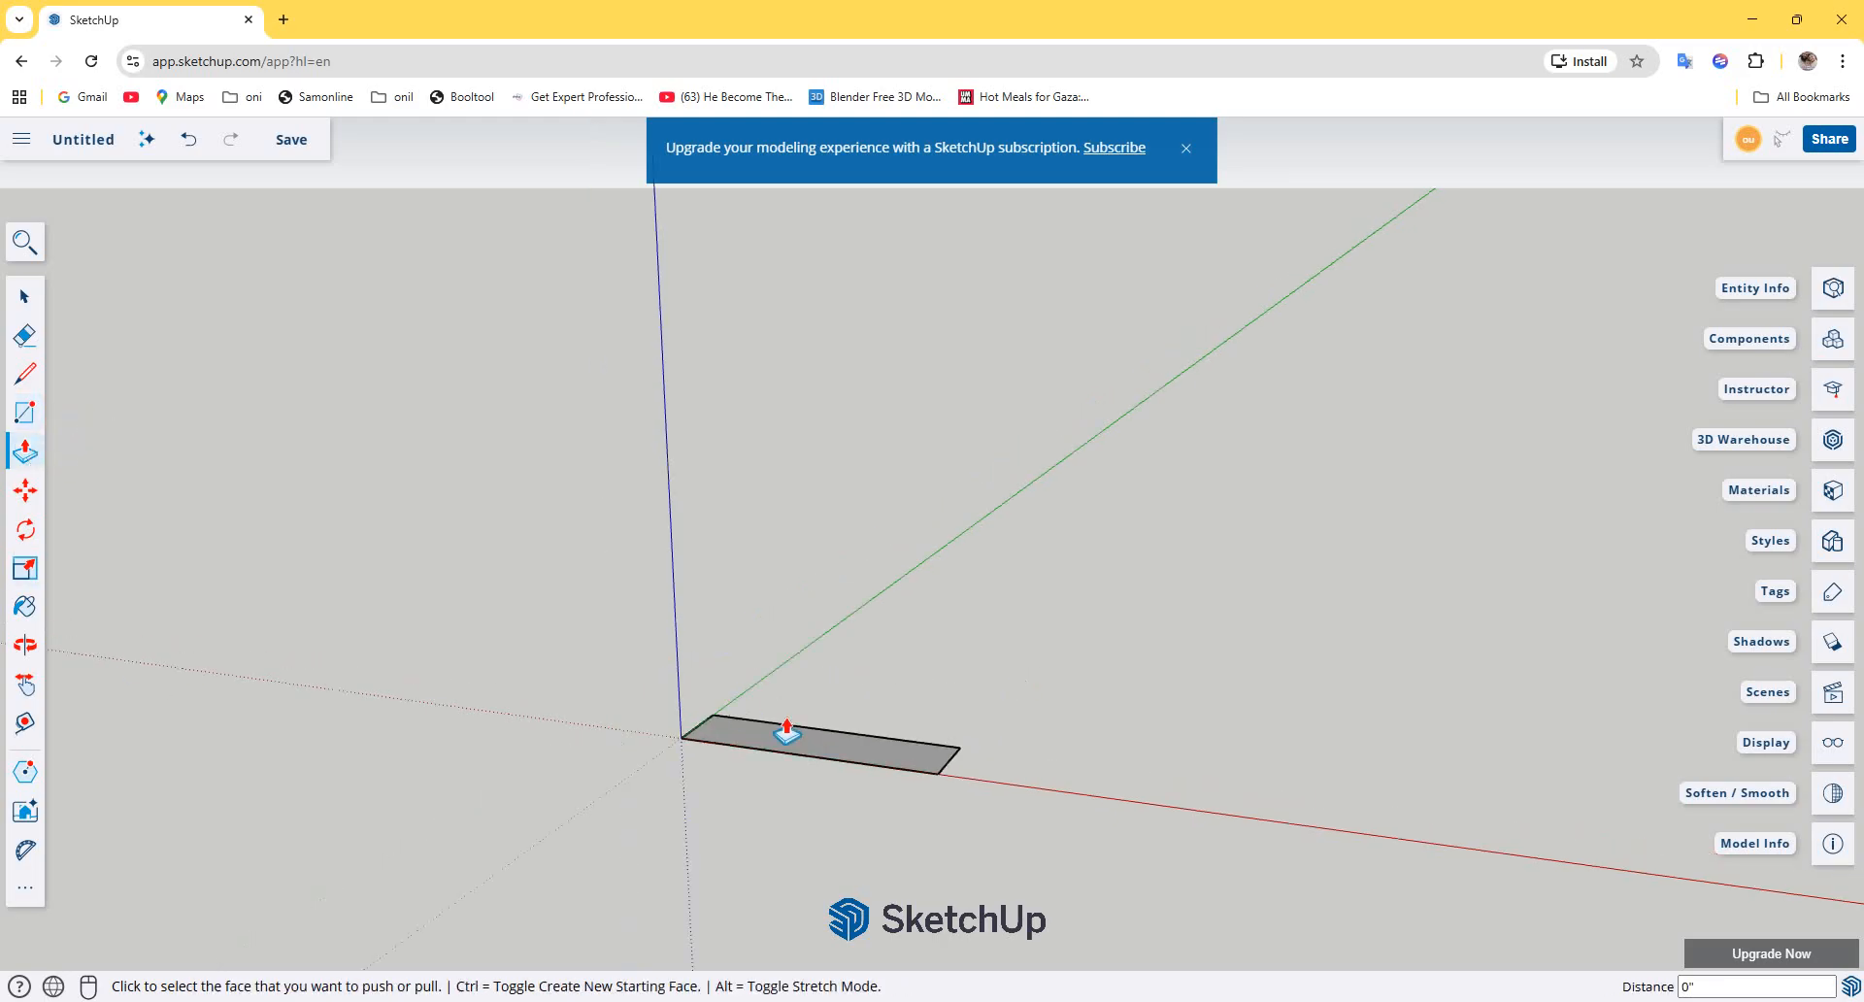
{"action": "left_click", "coordinate": [787, 750]}
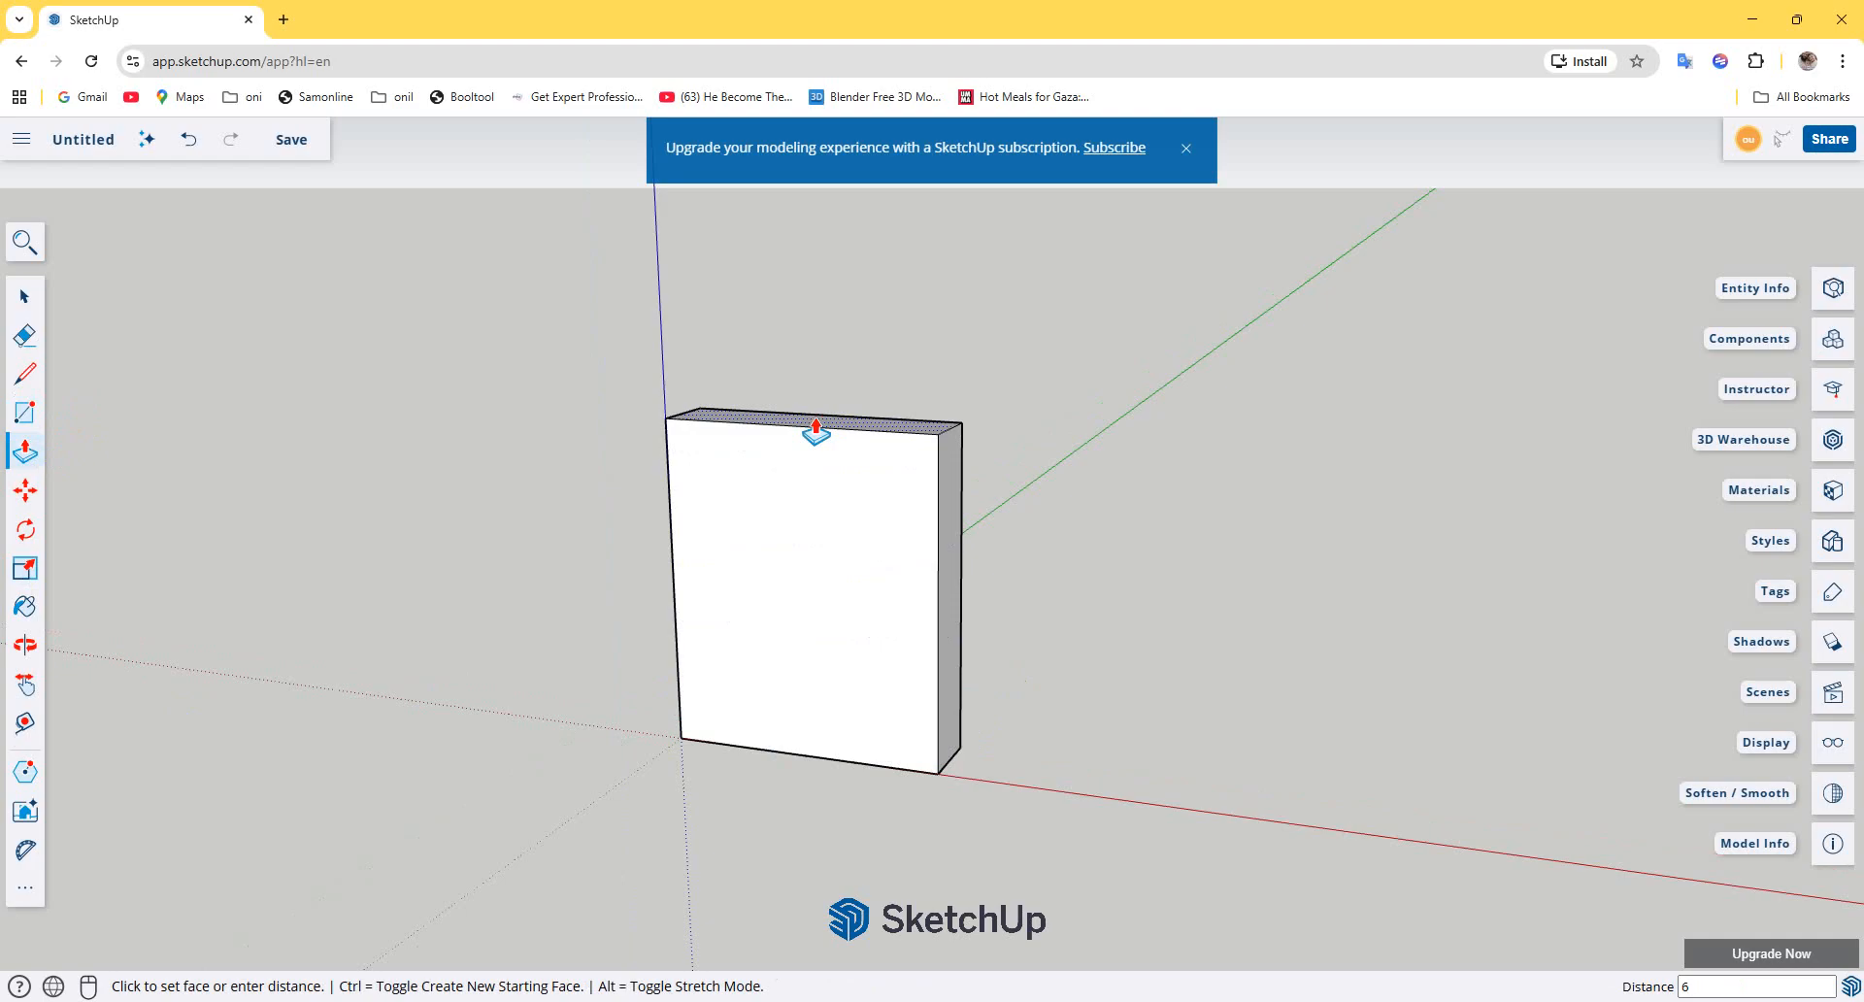
{"action": "key", "text": "Return"}
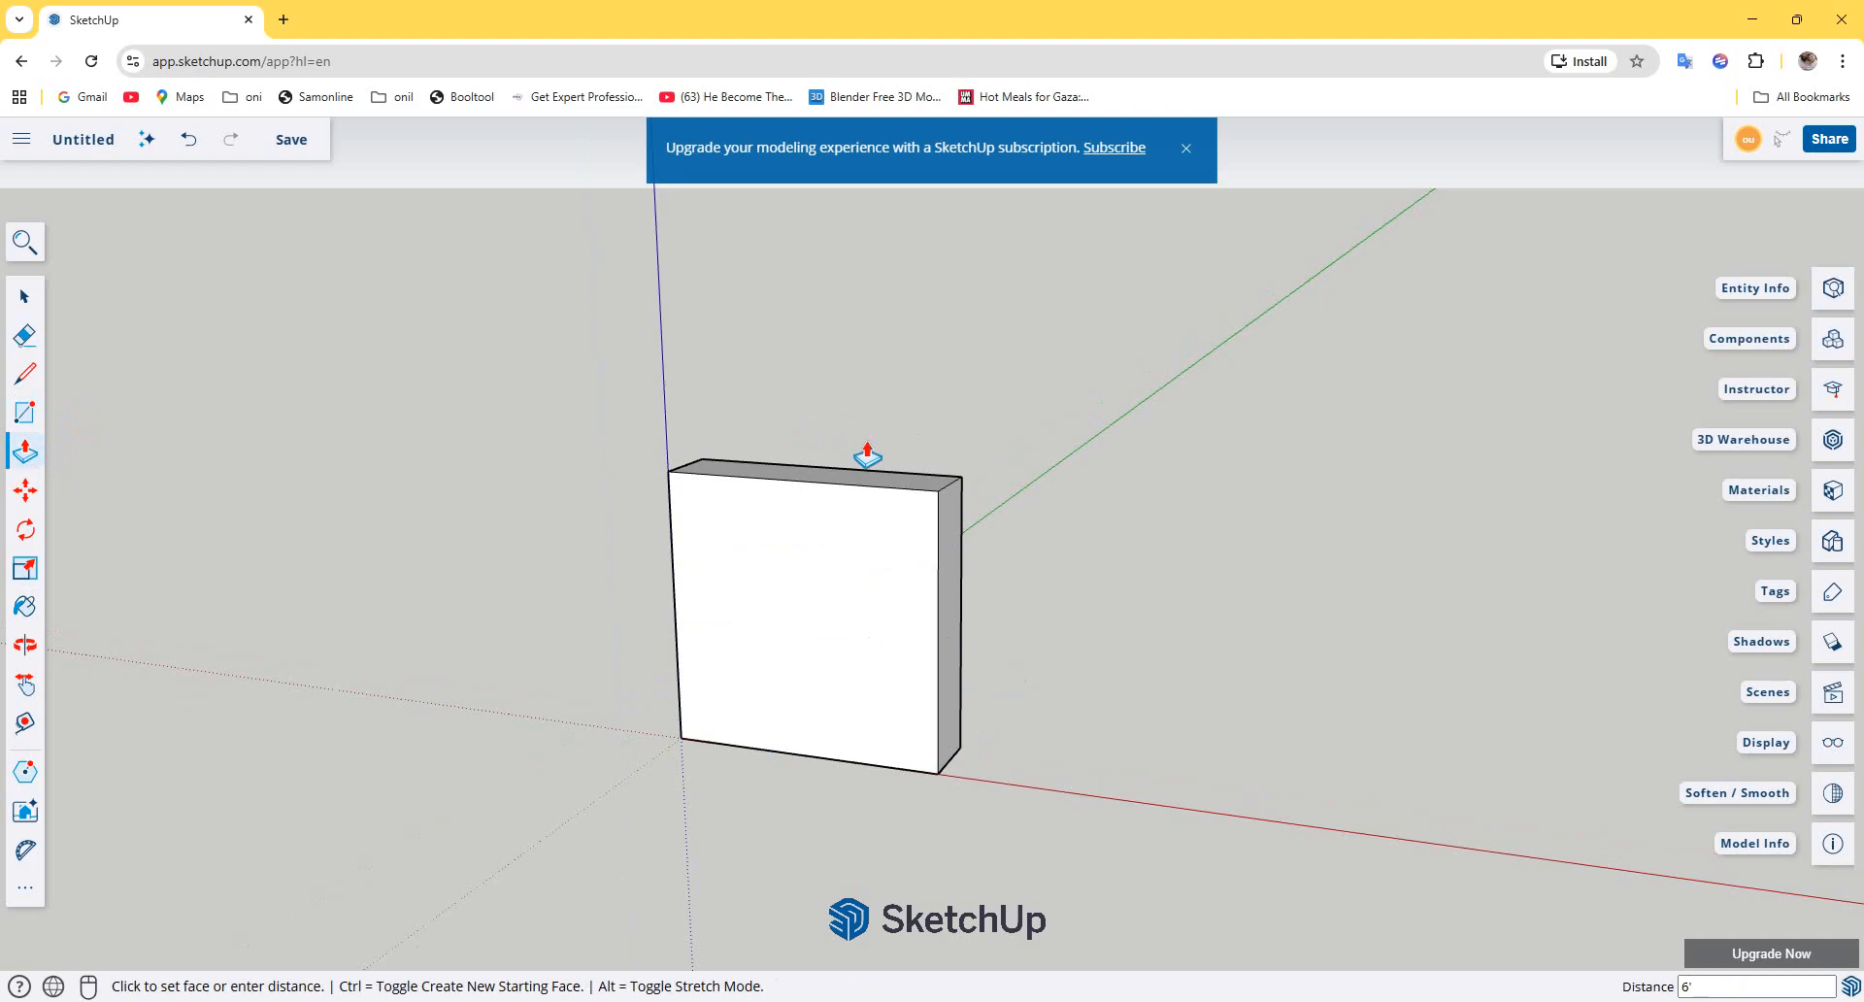
Step: Push/Pull the block's top face inward .75" and its bottom face inward 1 1/2", each with a new starting face
{"action": "scroll", "coordinate": [820, 534], "scroll_direction": "up", "scroll_amount": 2}
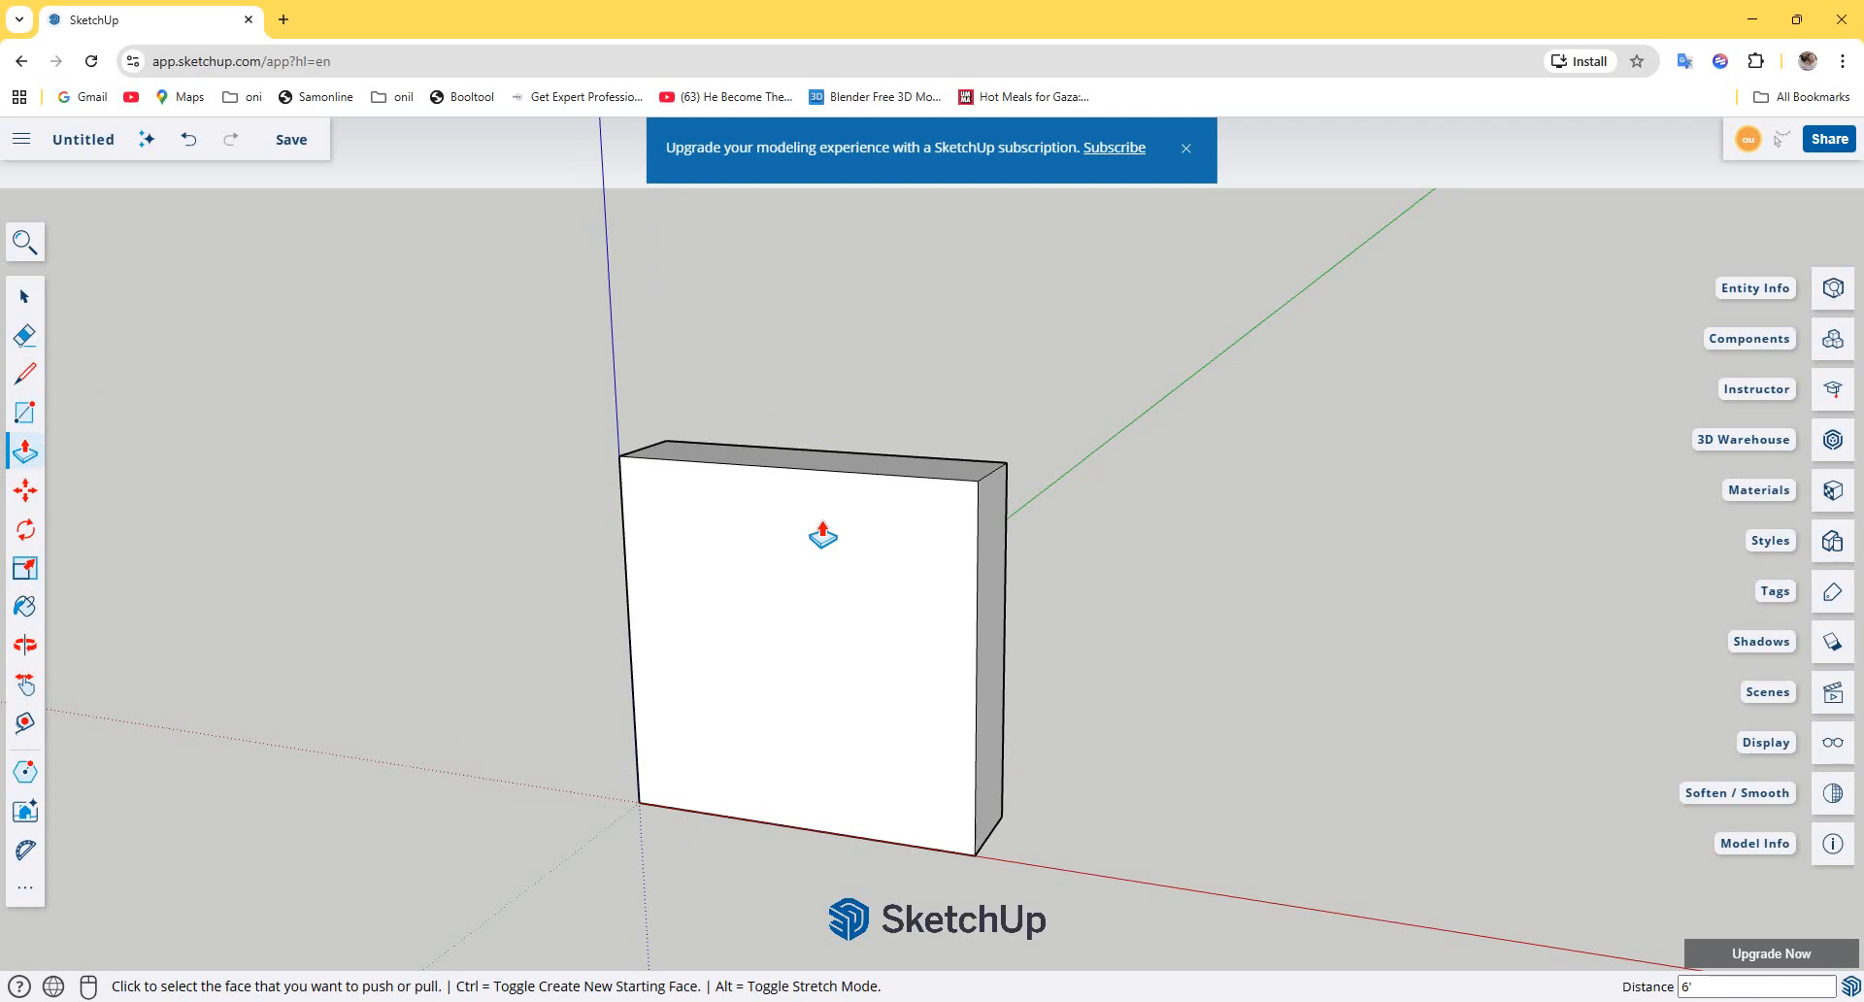
{"action": "middle_click_drag", "start_coordinate": [823, 535], "coordinate": [812, 493]}
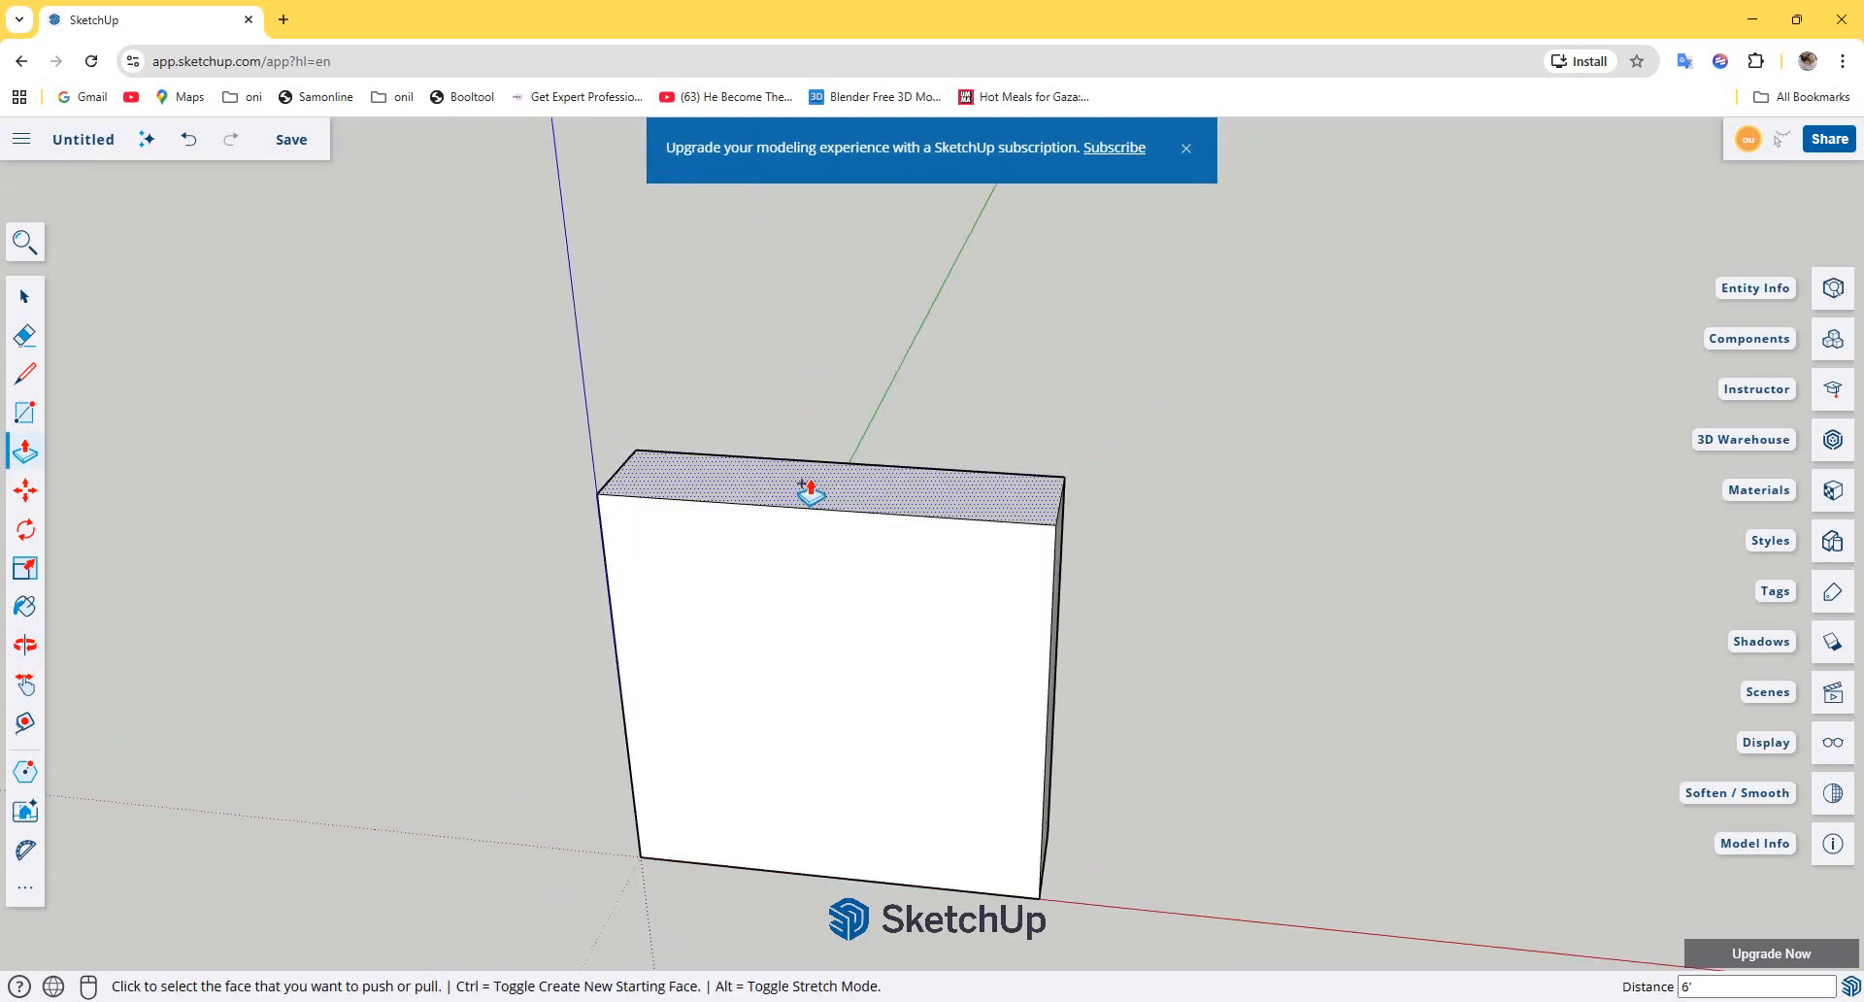
{"action": "left_click", "coordinate": [808, 490]}
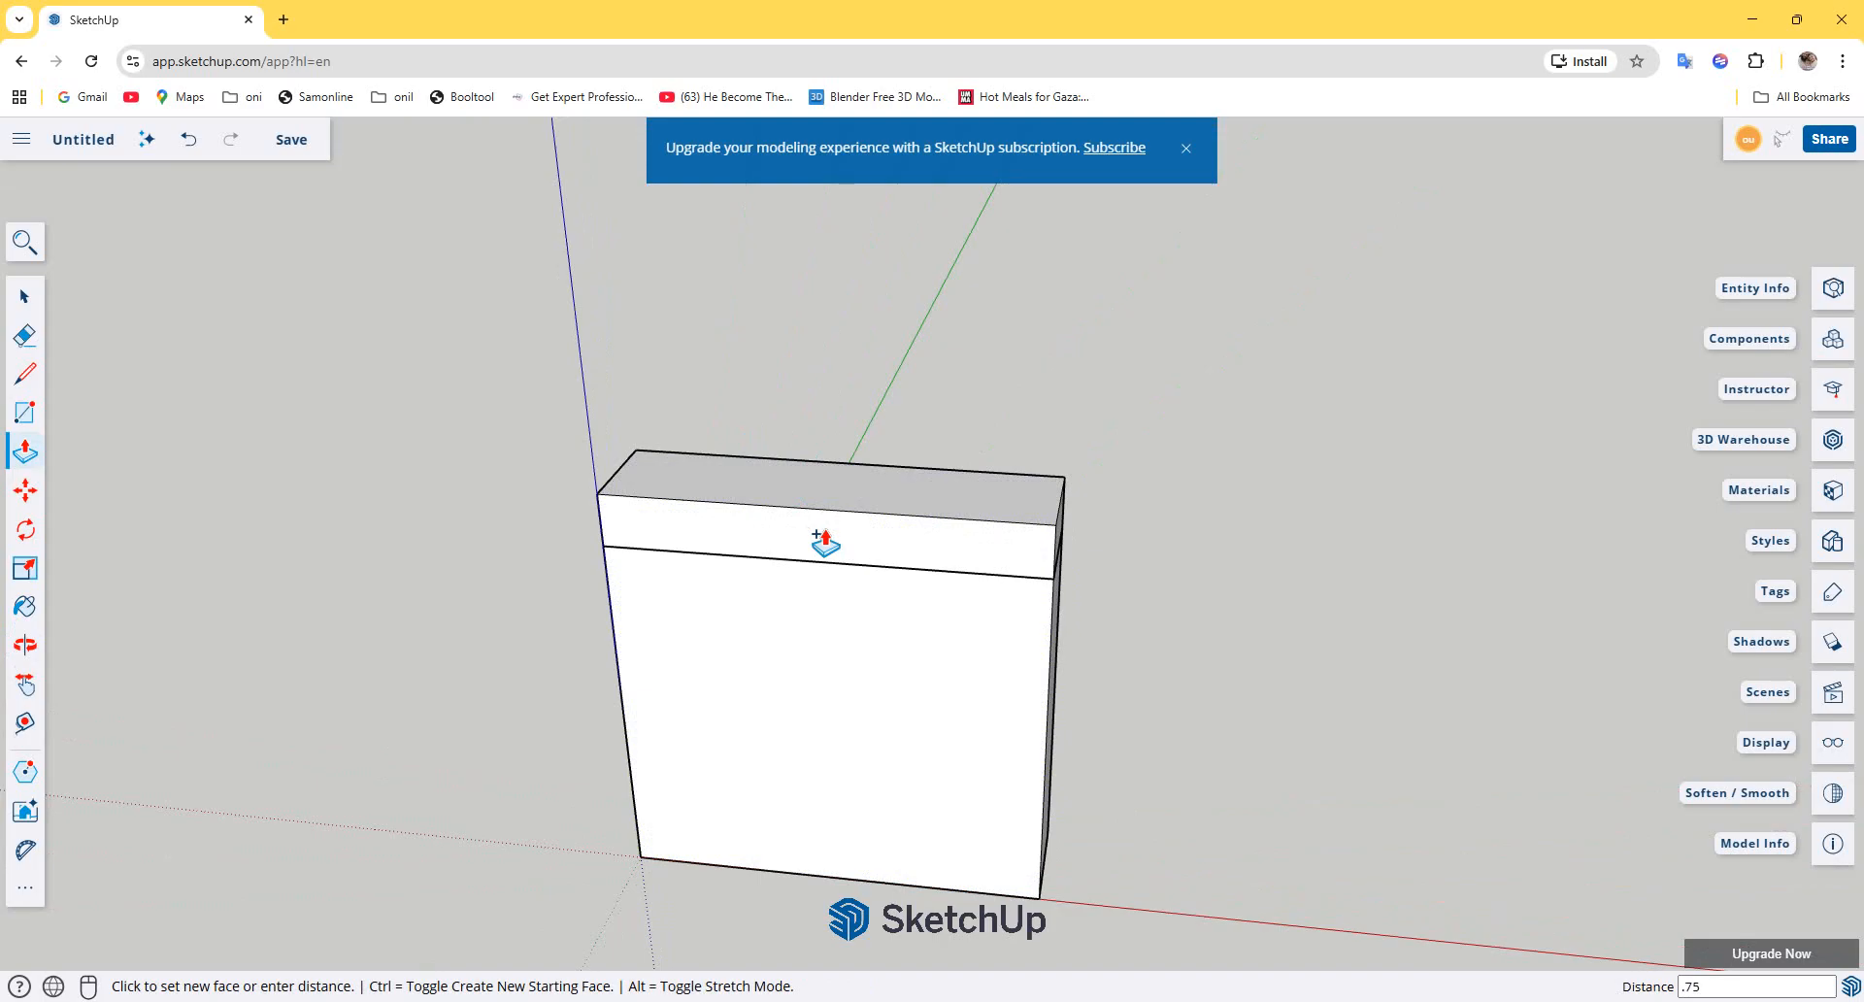
{"action": "key", "text": "Return"}
{"action": "middle_click_drag", "start_coordinate": [1211, 840], "coordinate": [1094, 369]}
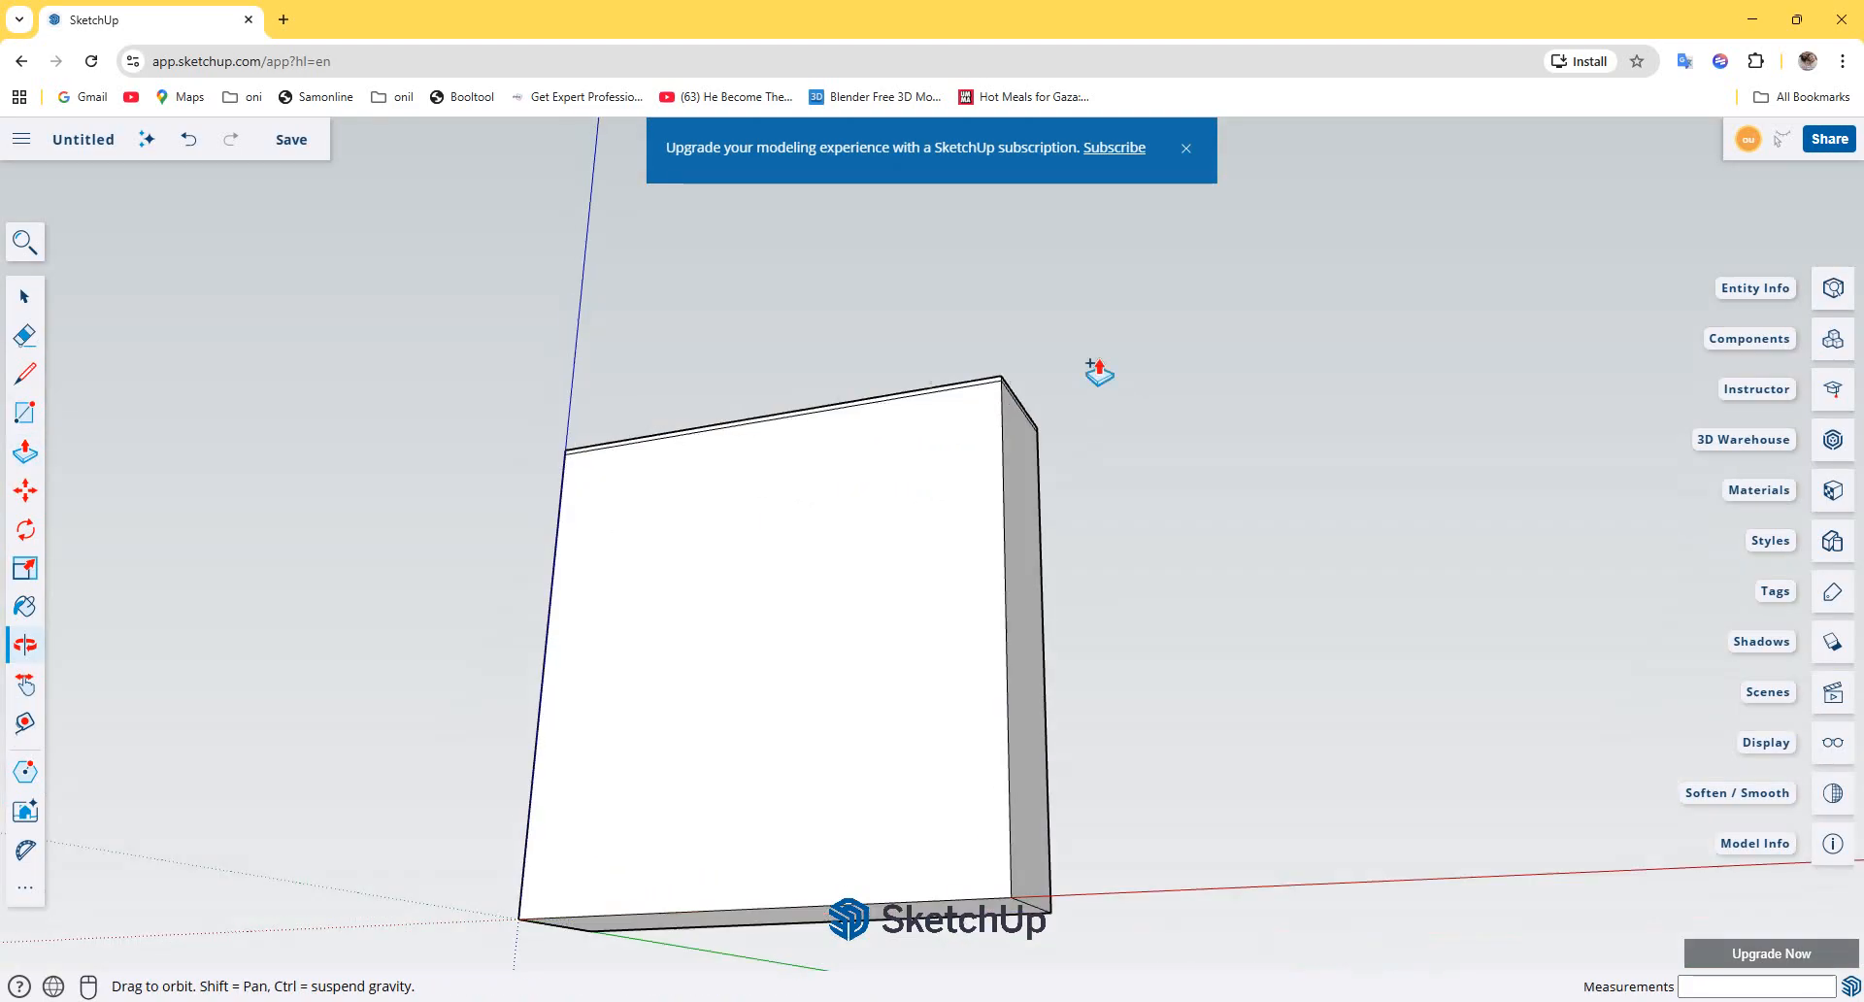
{"action": "left_click", "coordinate": [940, 905]}
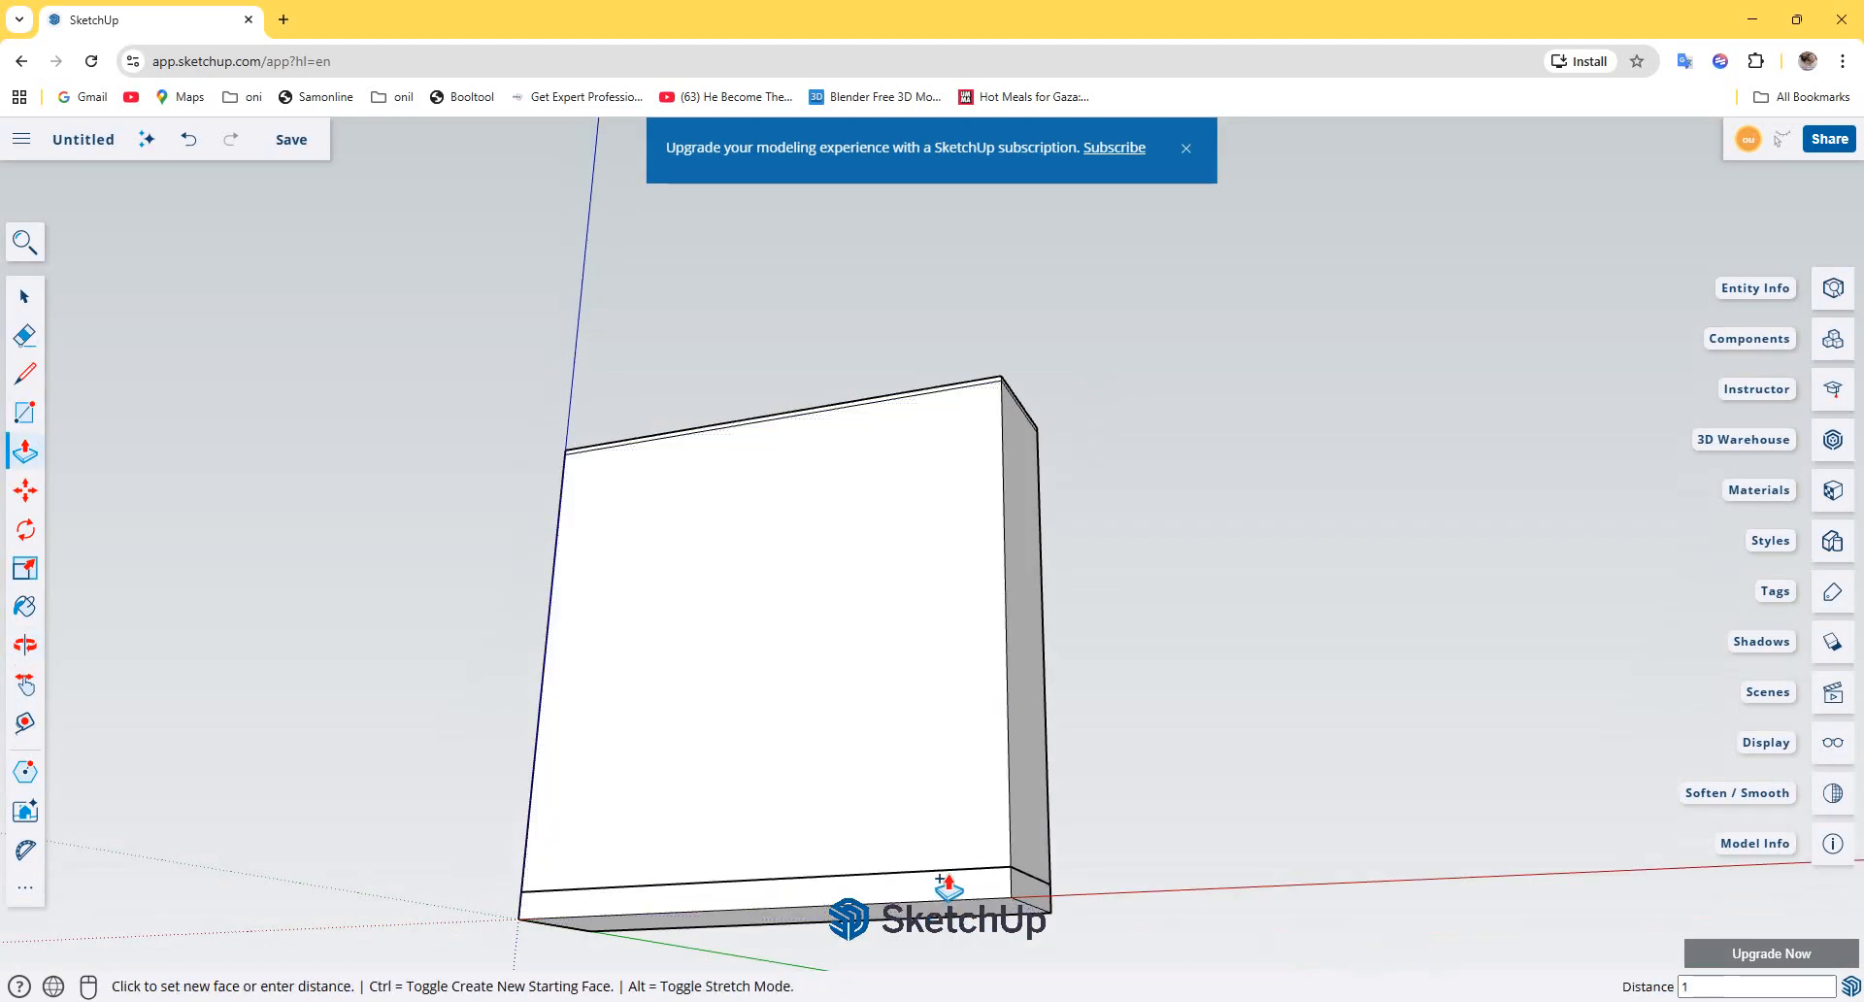
{"action": "key", "text": "Return"}
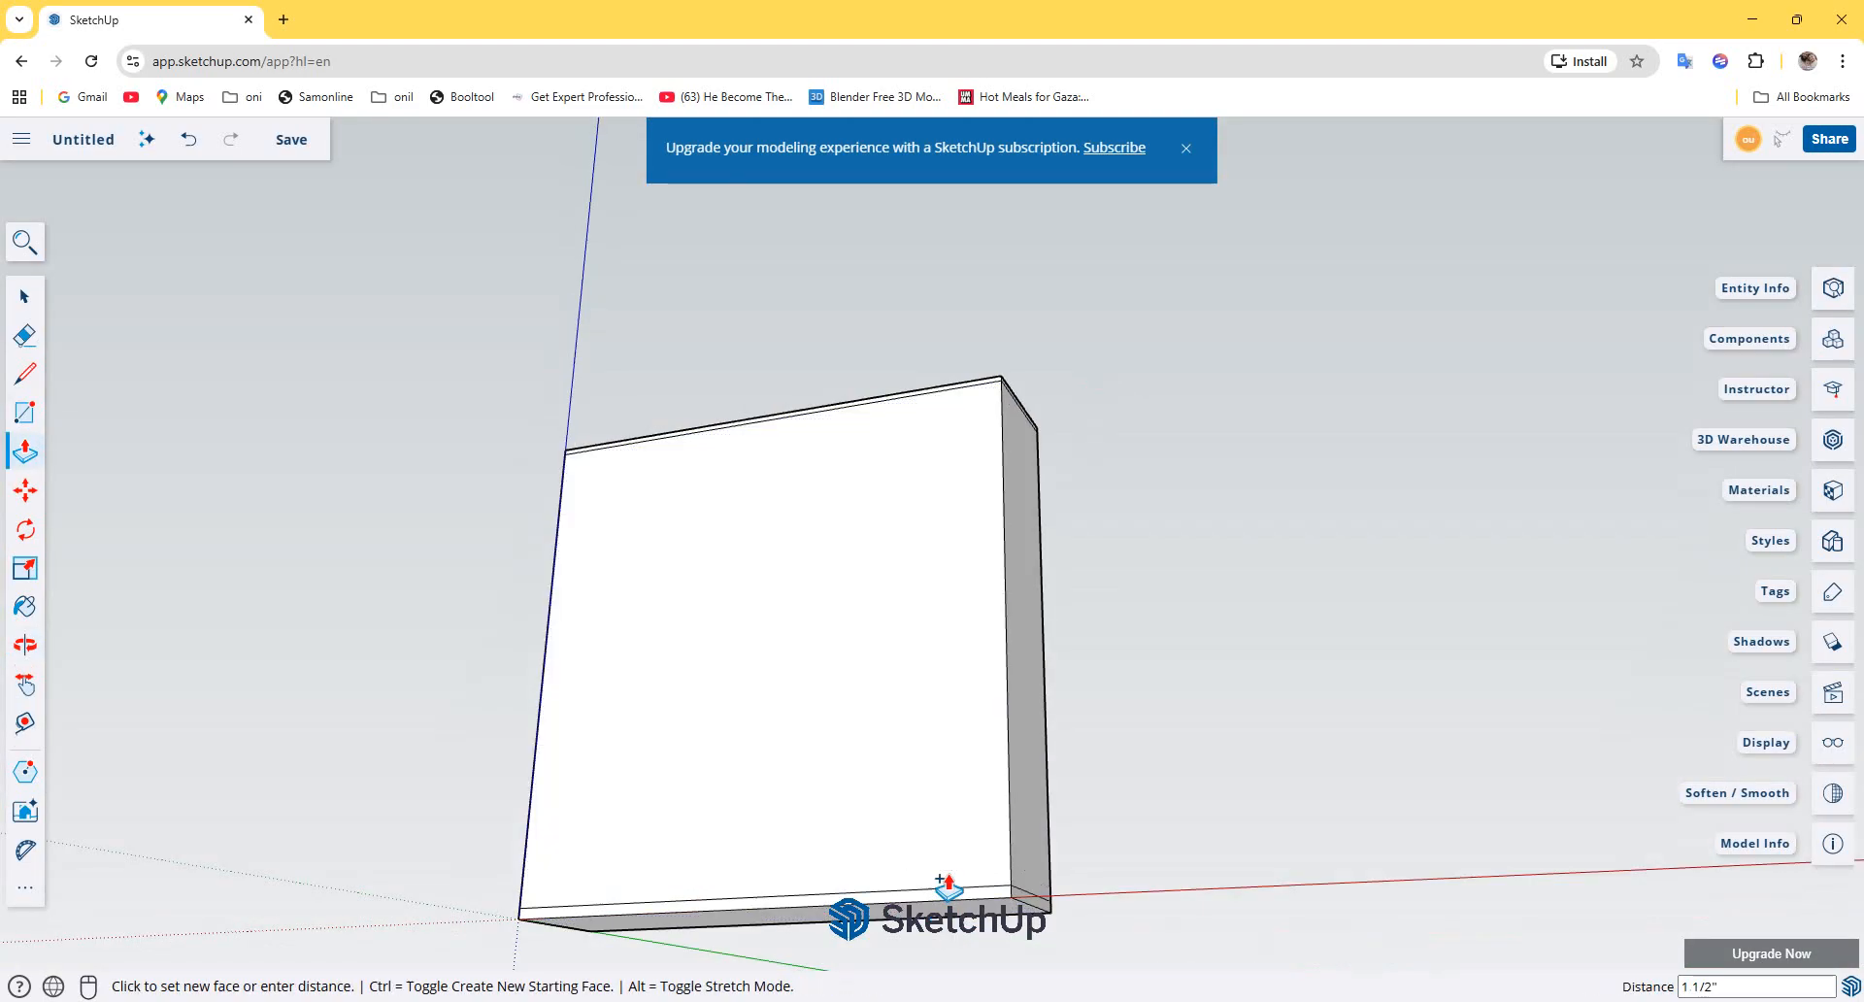
Step: Push/Pull both side faces of the block inward with new starting faces, offsetting the left side by .75"
{"action": "left_click", "coordinate": [1017, 789]}
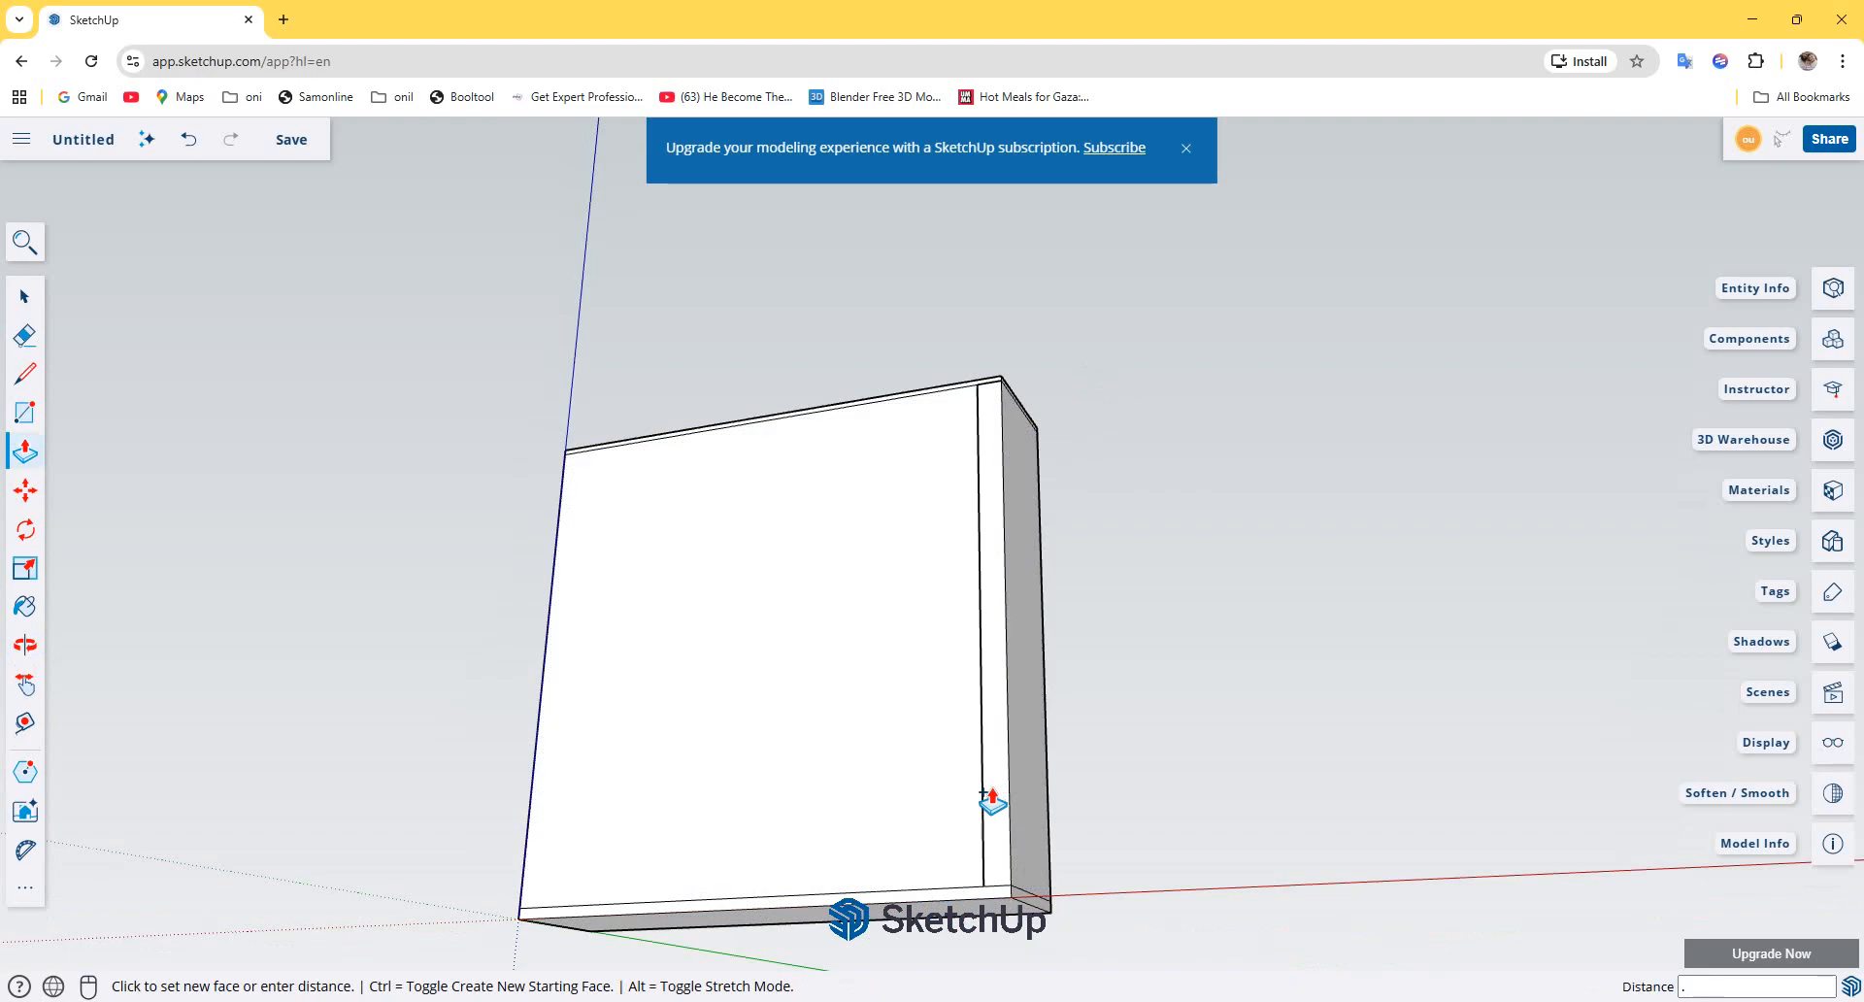
{"action": "key", "text": "Return"}
{"action": "middle_click_drag", "start_coordinate": [990, 799], "coordinate": [669, 789]}
{"action": "left_click", "coordinate": [561, 788]}
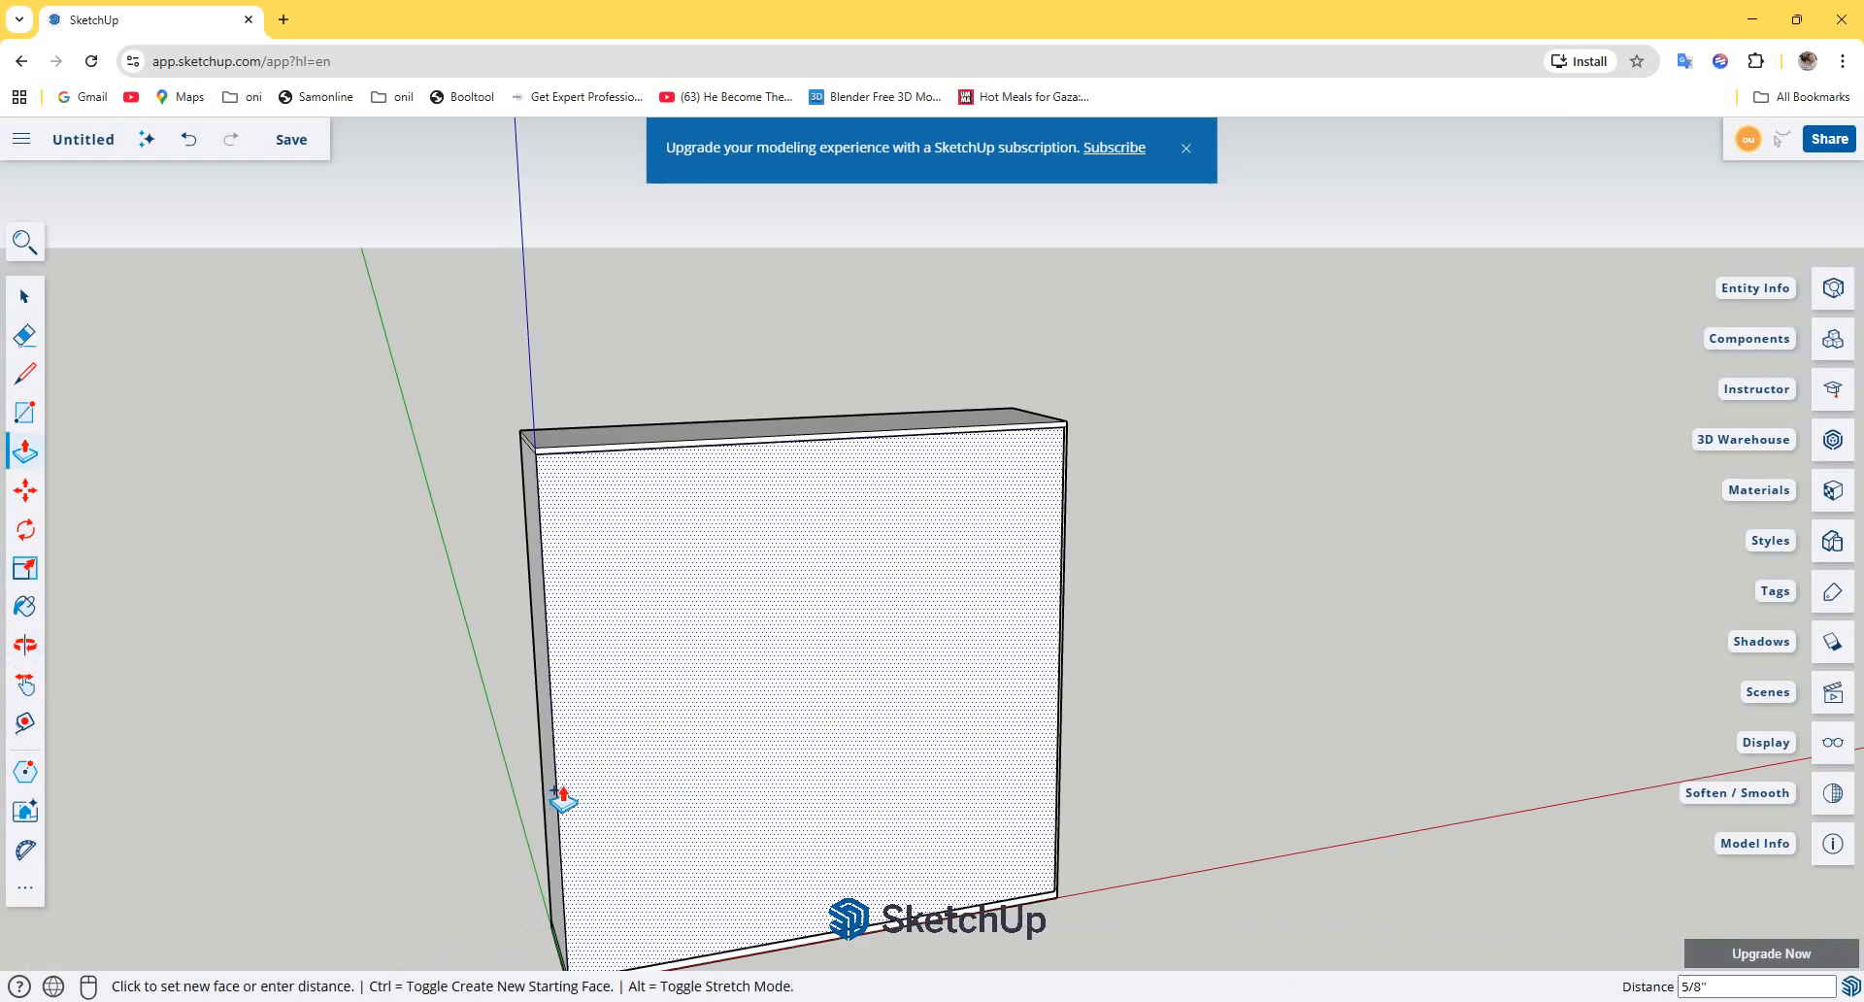
{"action": "key", "text": "Escape"}
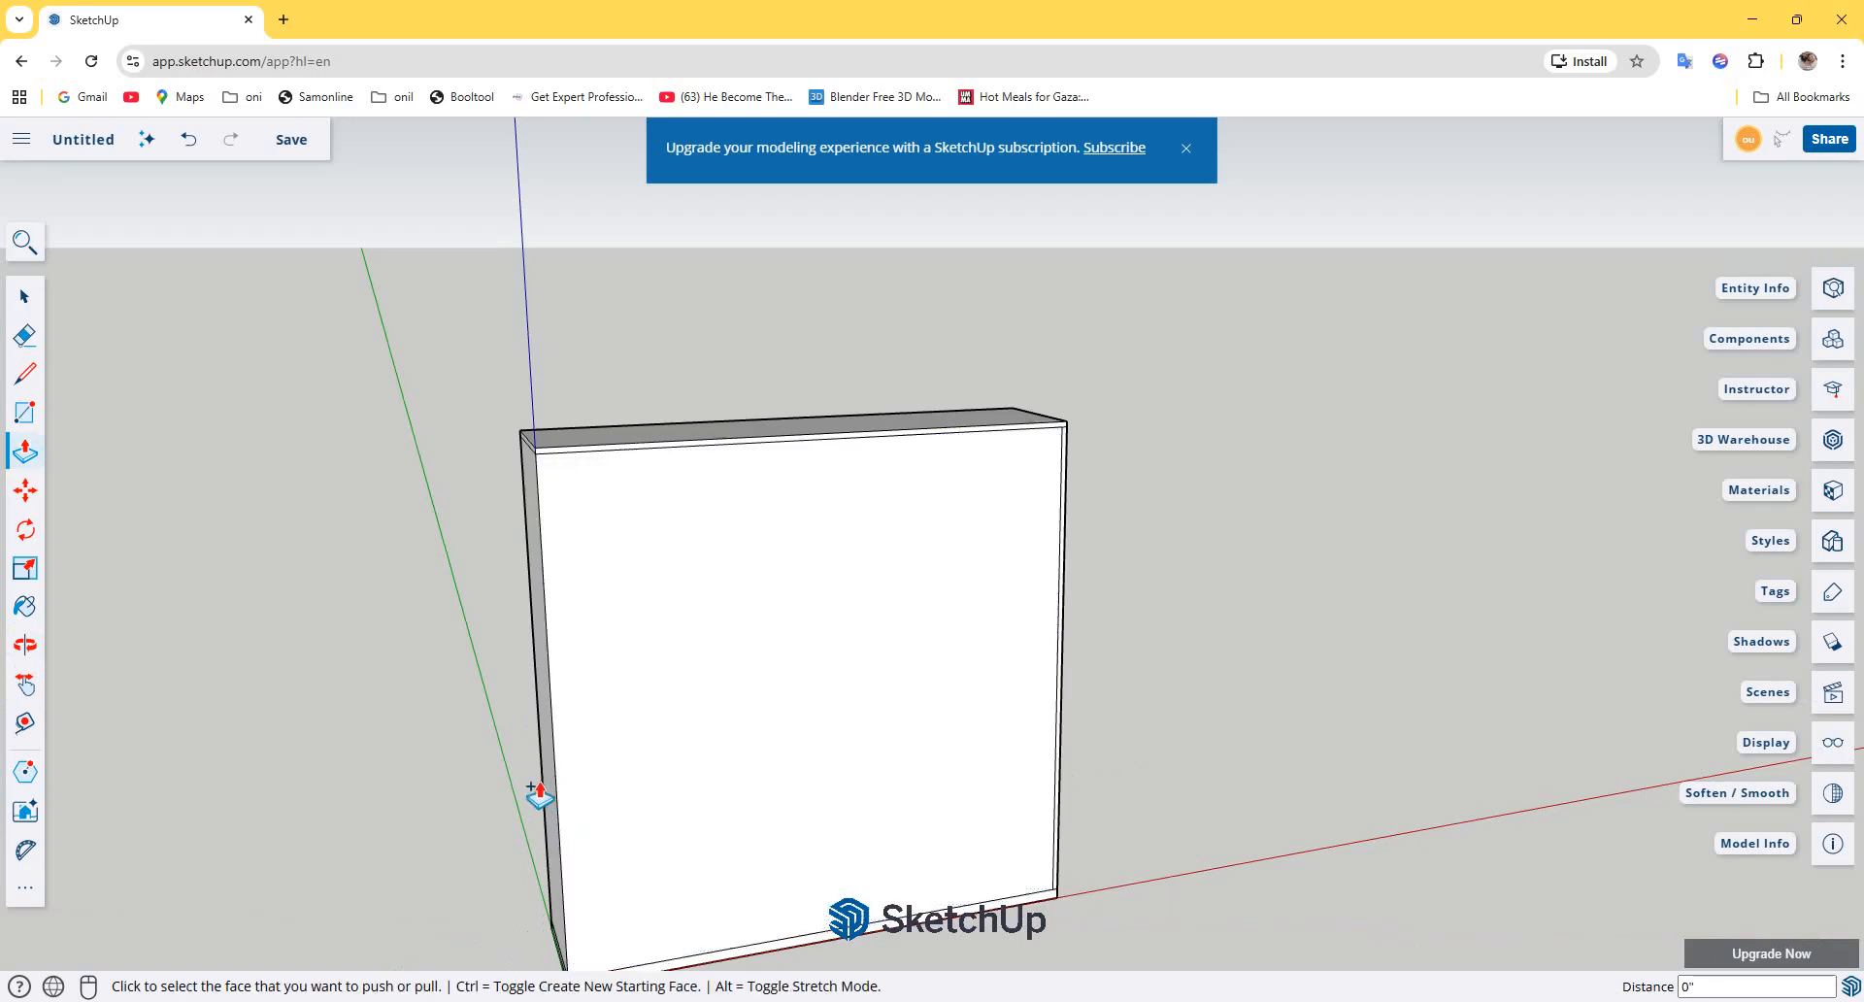
{"action": "left_click", "coordinate": [554, 802]}
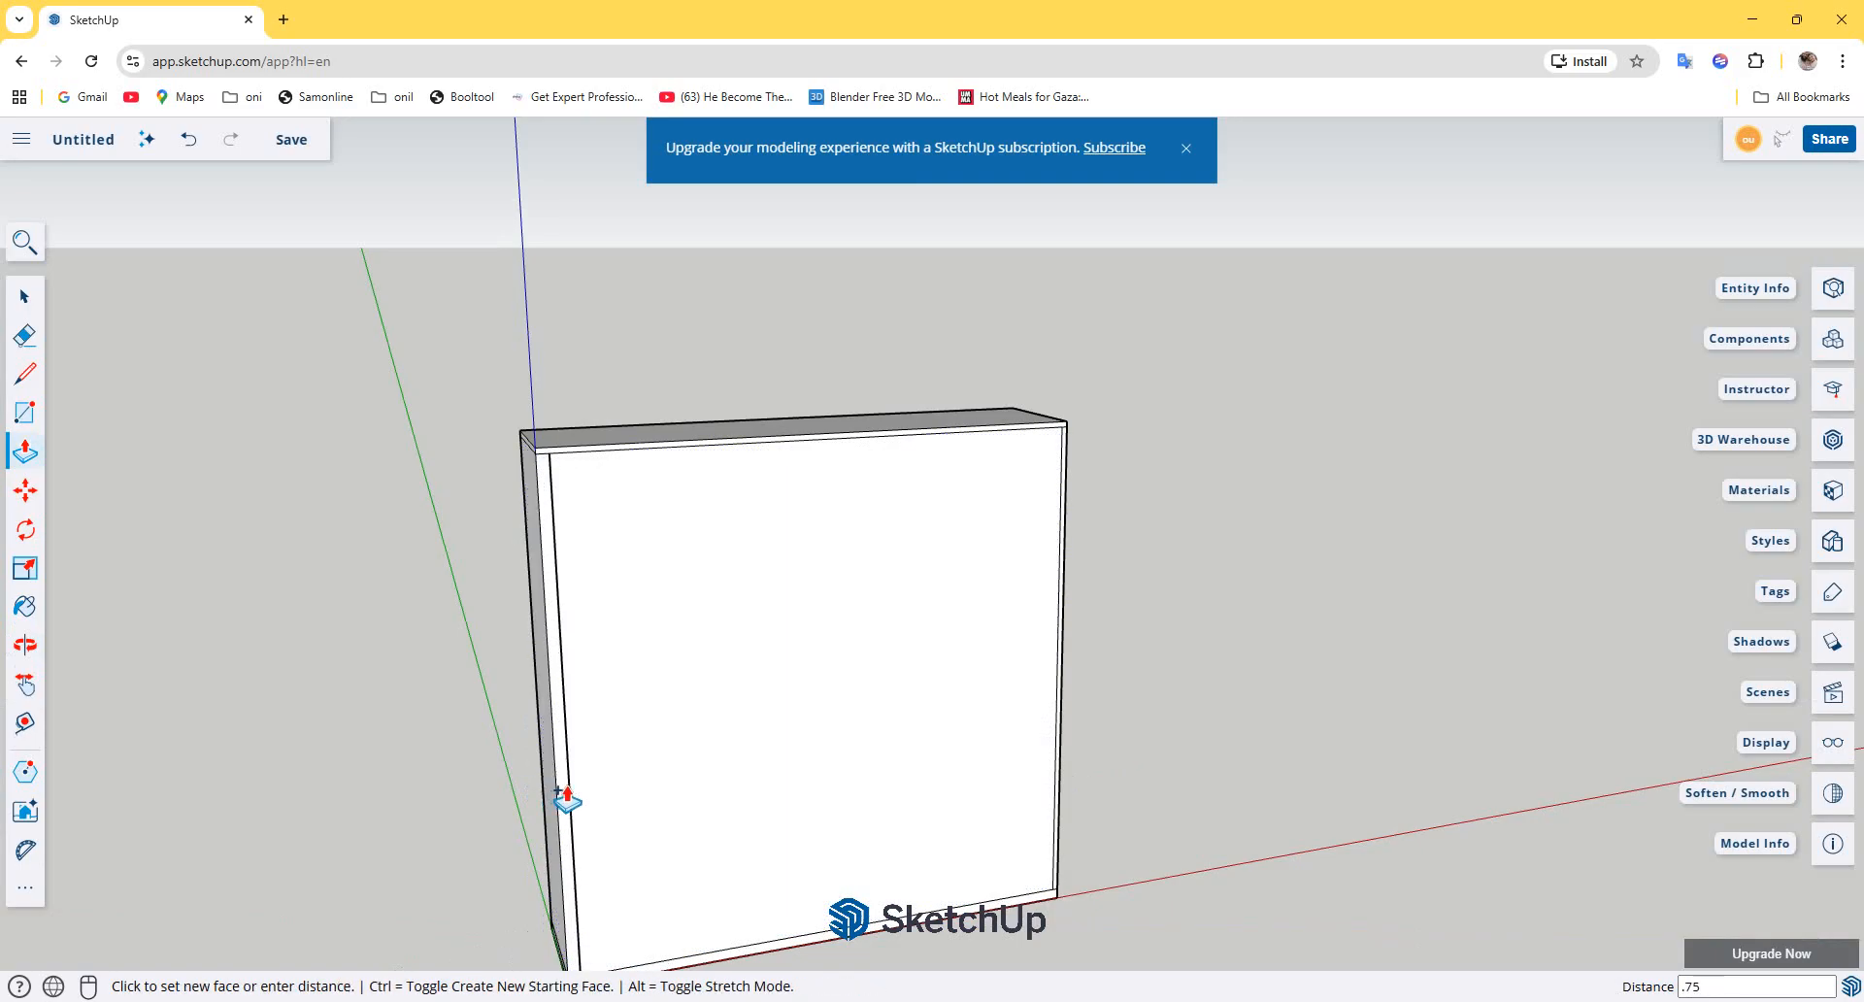
{"action": "key", "text": "Return"}
Step: Delete the large inner front face to open the cabinet
{"action": "scroll", "coordinate": [667, 599], "scroll_direction": "down", "scroll_amount": 3}
{"action": "mouse_move", "coordinate": [667, 601]}
{"action": "middle_mouse_down"}
{"action": "mouse_move", "coordinate": [667, 629]}
{"action": "mouse_move", "coordinate": [582, 643]}
{"action": "middle_mouse_up"}
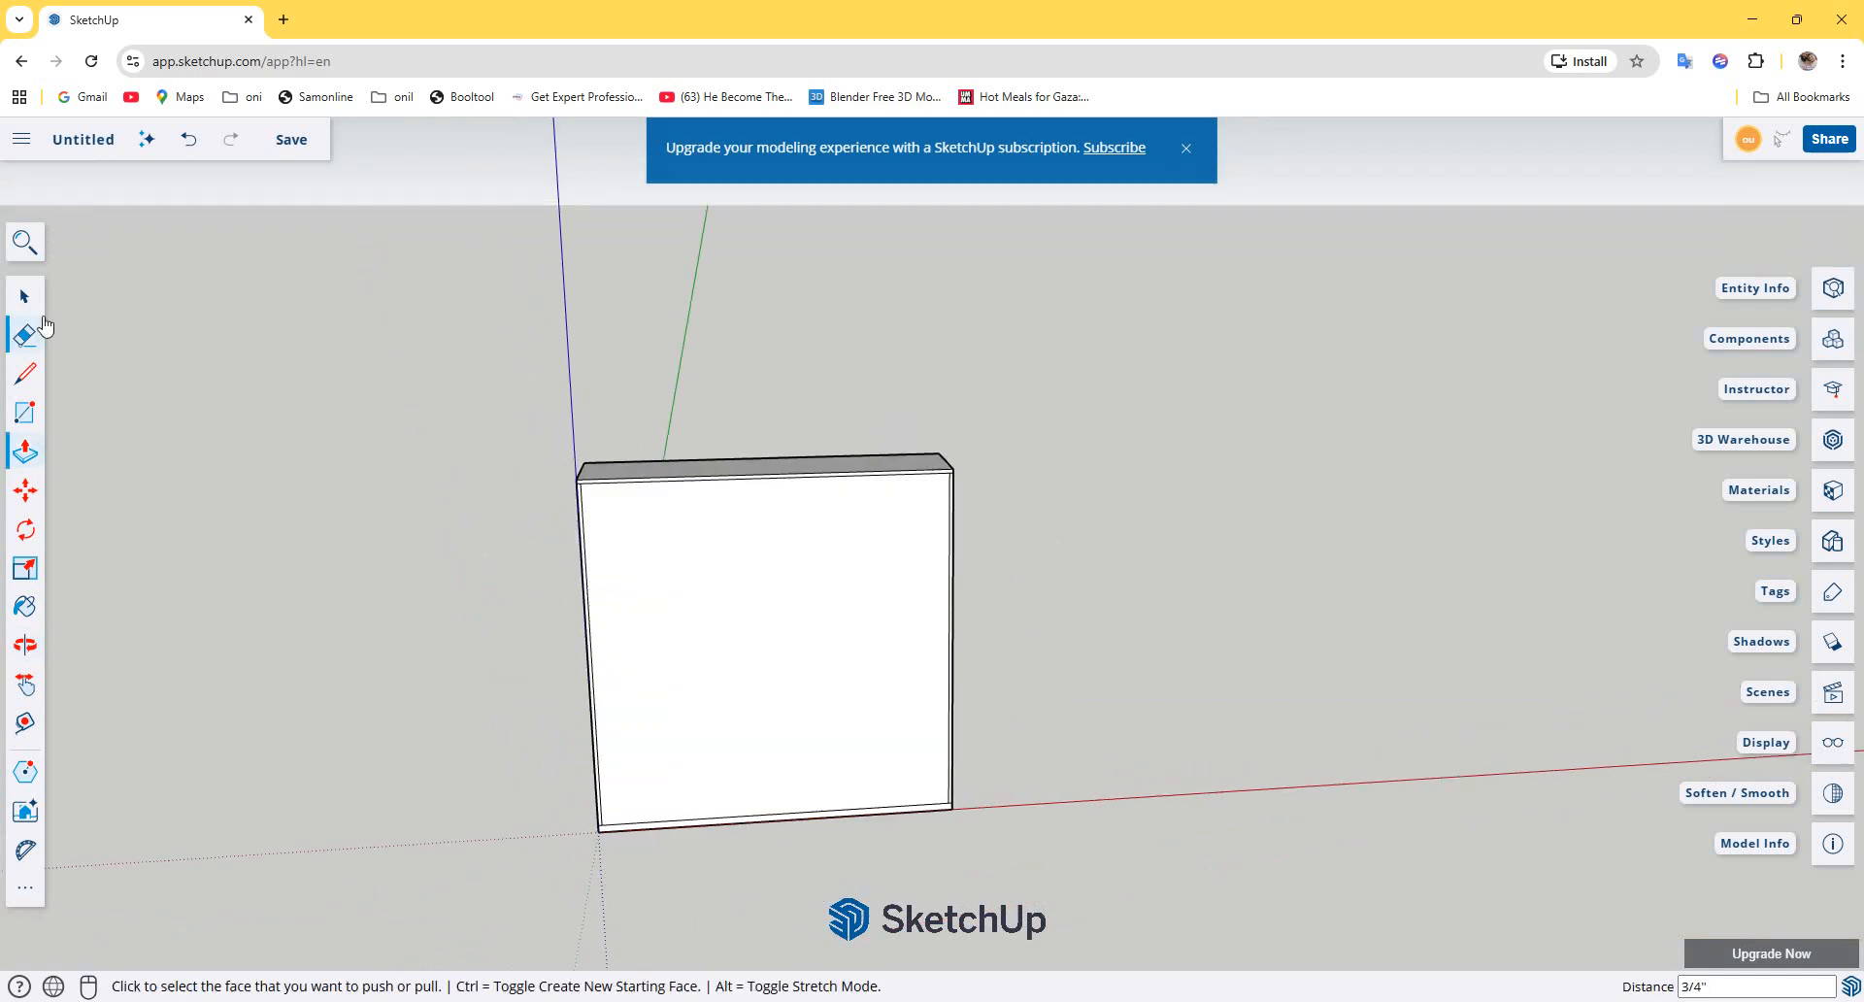
{"action": "left_click", "coordinate": [24, 296]}
{"action": "left_click", "coordinate": [685, 587]}
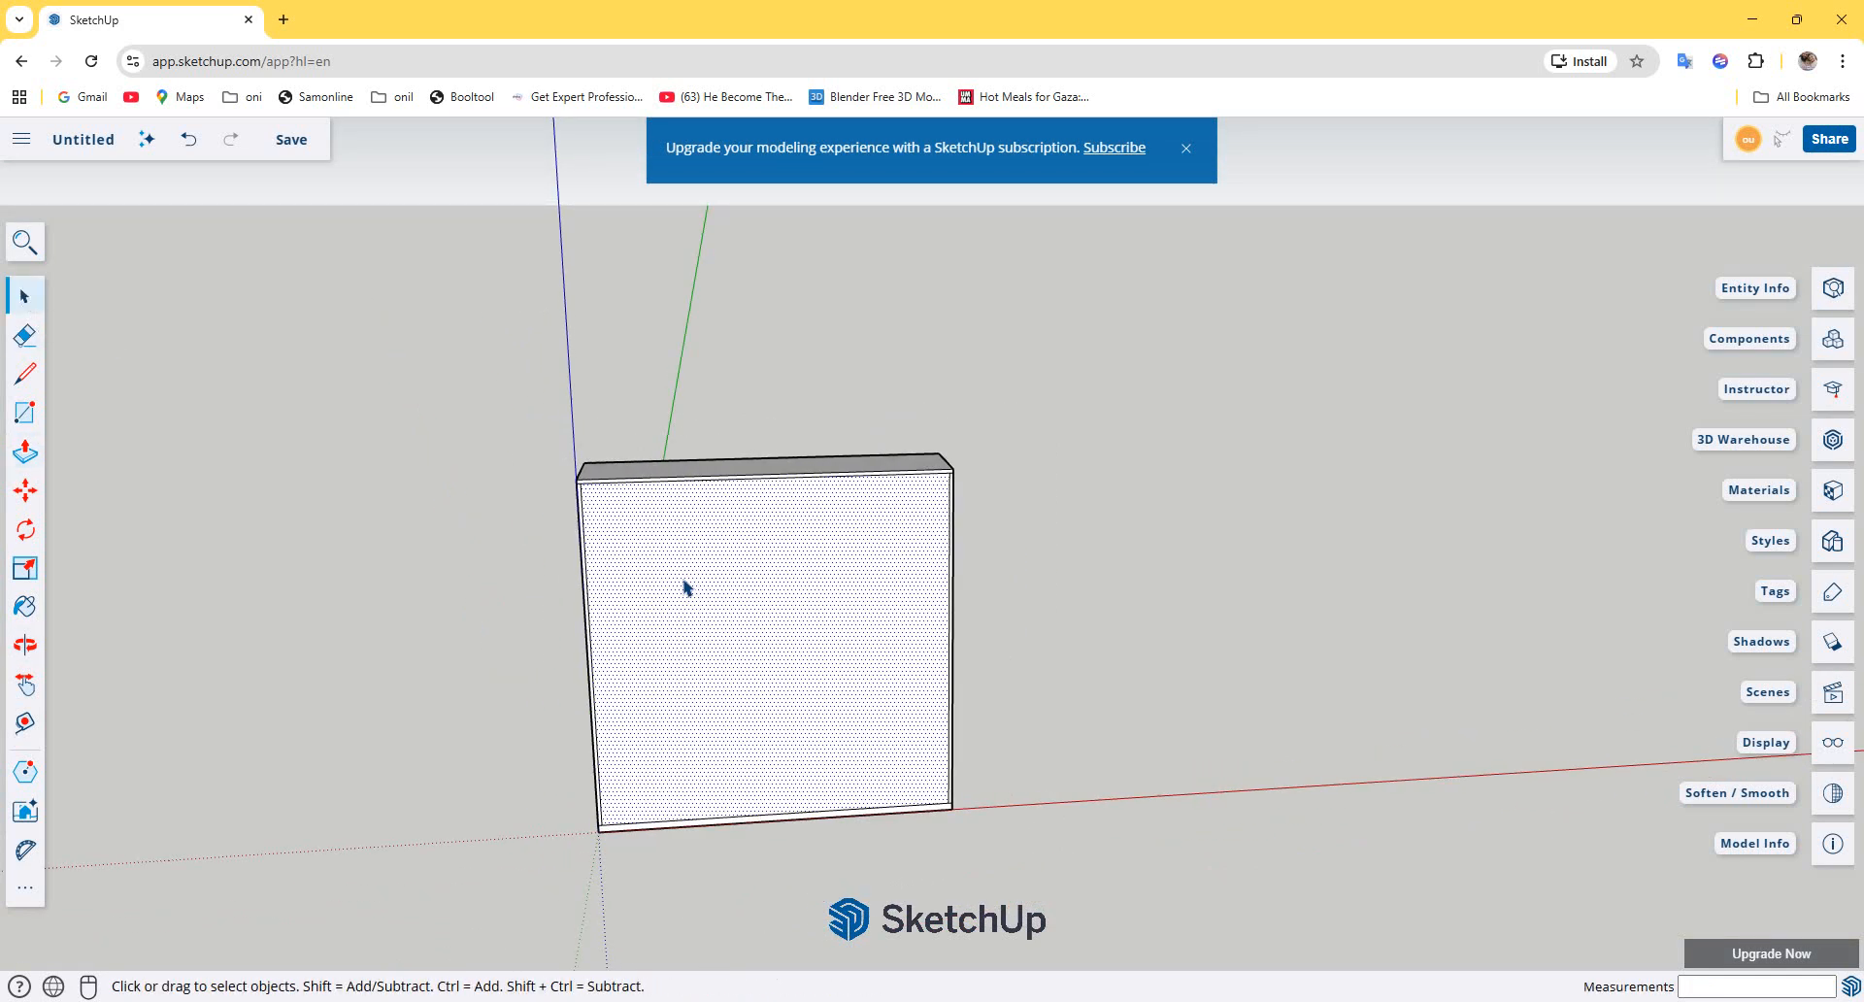
{"action": "key", "text": "Delete"}
Step: Copy the right side panel 5' 11 1/4" onto the left side and divide the copies with /4x to make evenly spaced vertical dividers
{"action": "left_click", "coordinate": [794, 702]}
{"action": "middle_click_drag", "start_coordinate": [1004, 594], "coordinate": [1070, 543]}
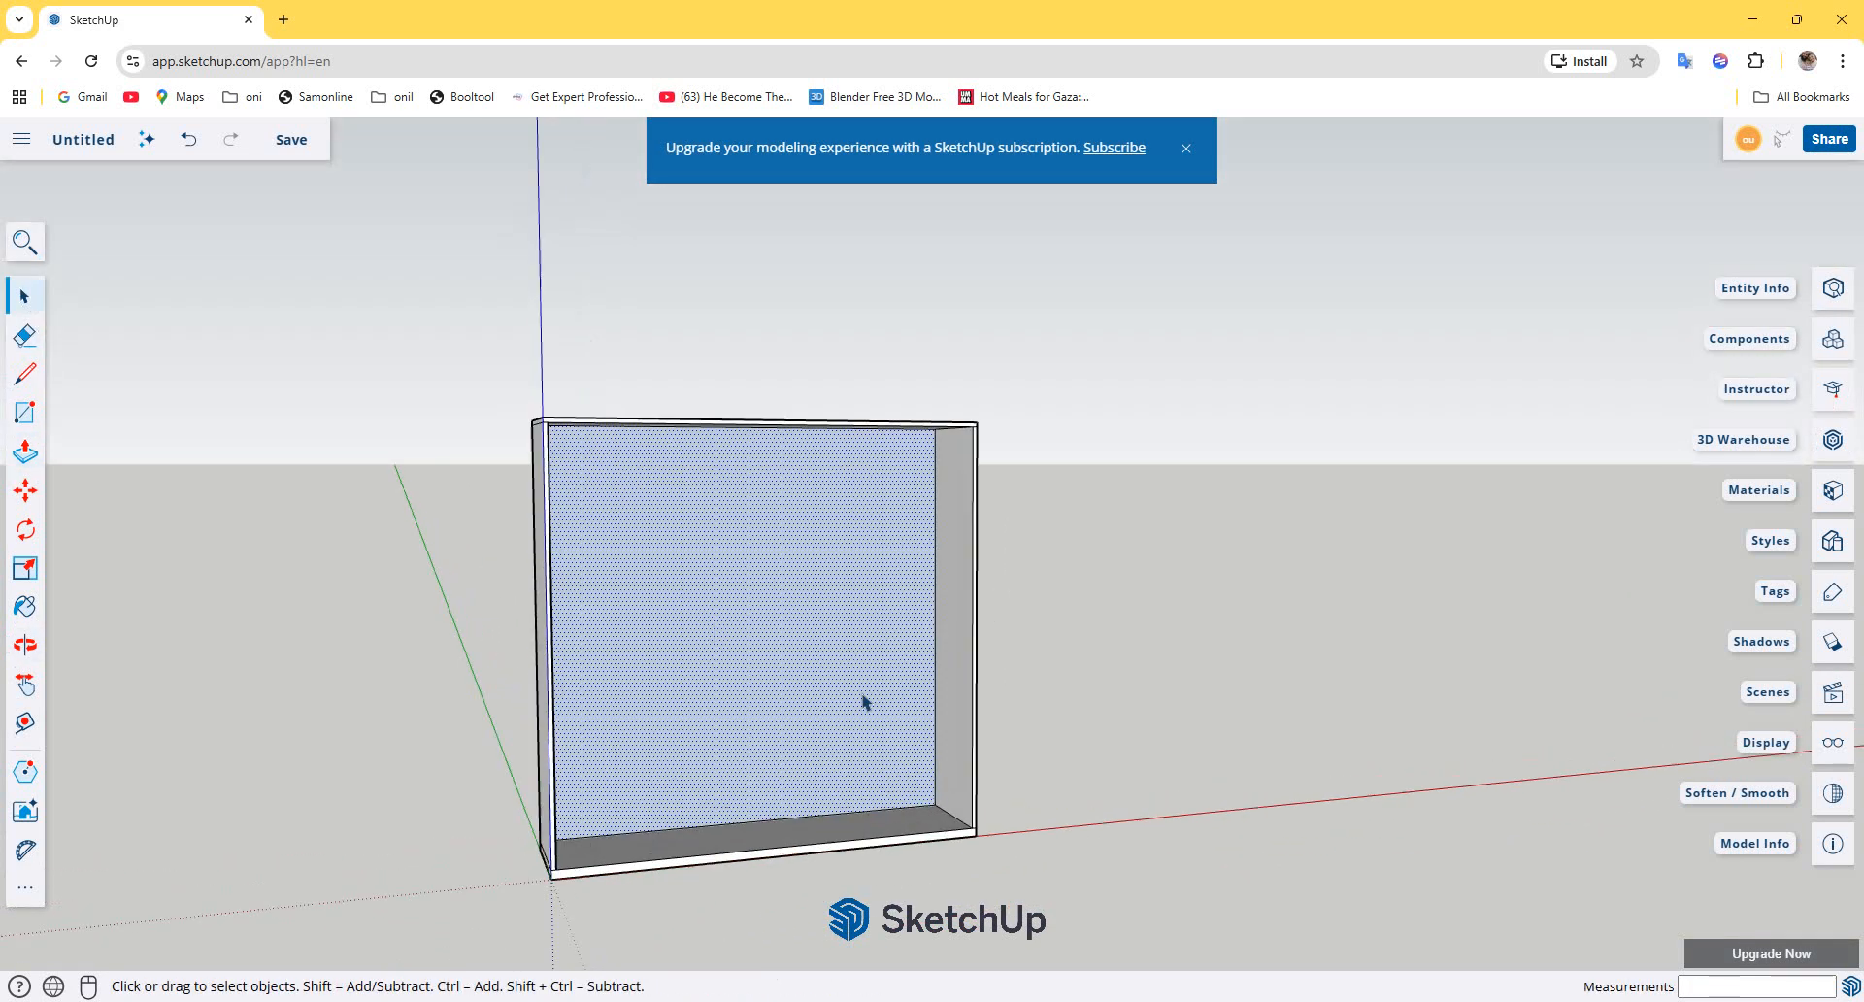
{"action": "scroll", "coordinate": [862, 696], "scroll_direction": "up", "scroll_amount": 3}
{"action": "middle_click_drag", "start_coordinate": [862, 696], "coordinate": [927, 624]}
{"action": "left_click_drag", "start_coordinate": [1098, 608], "coordinate": [1009, 668]}
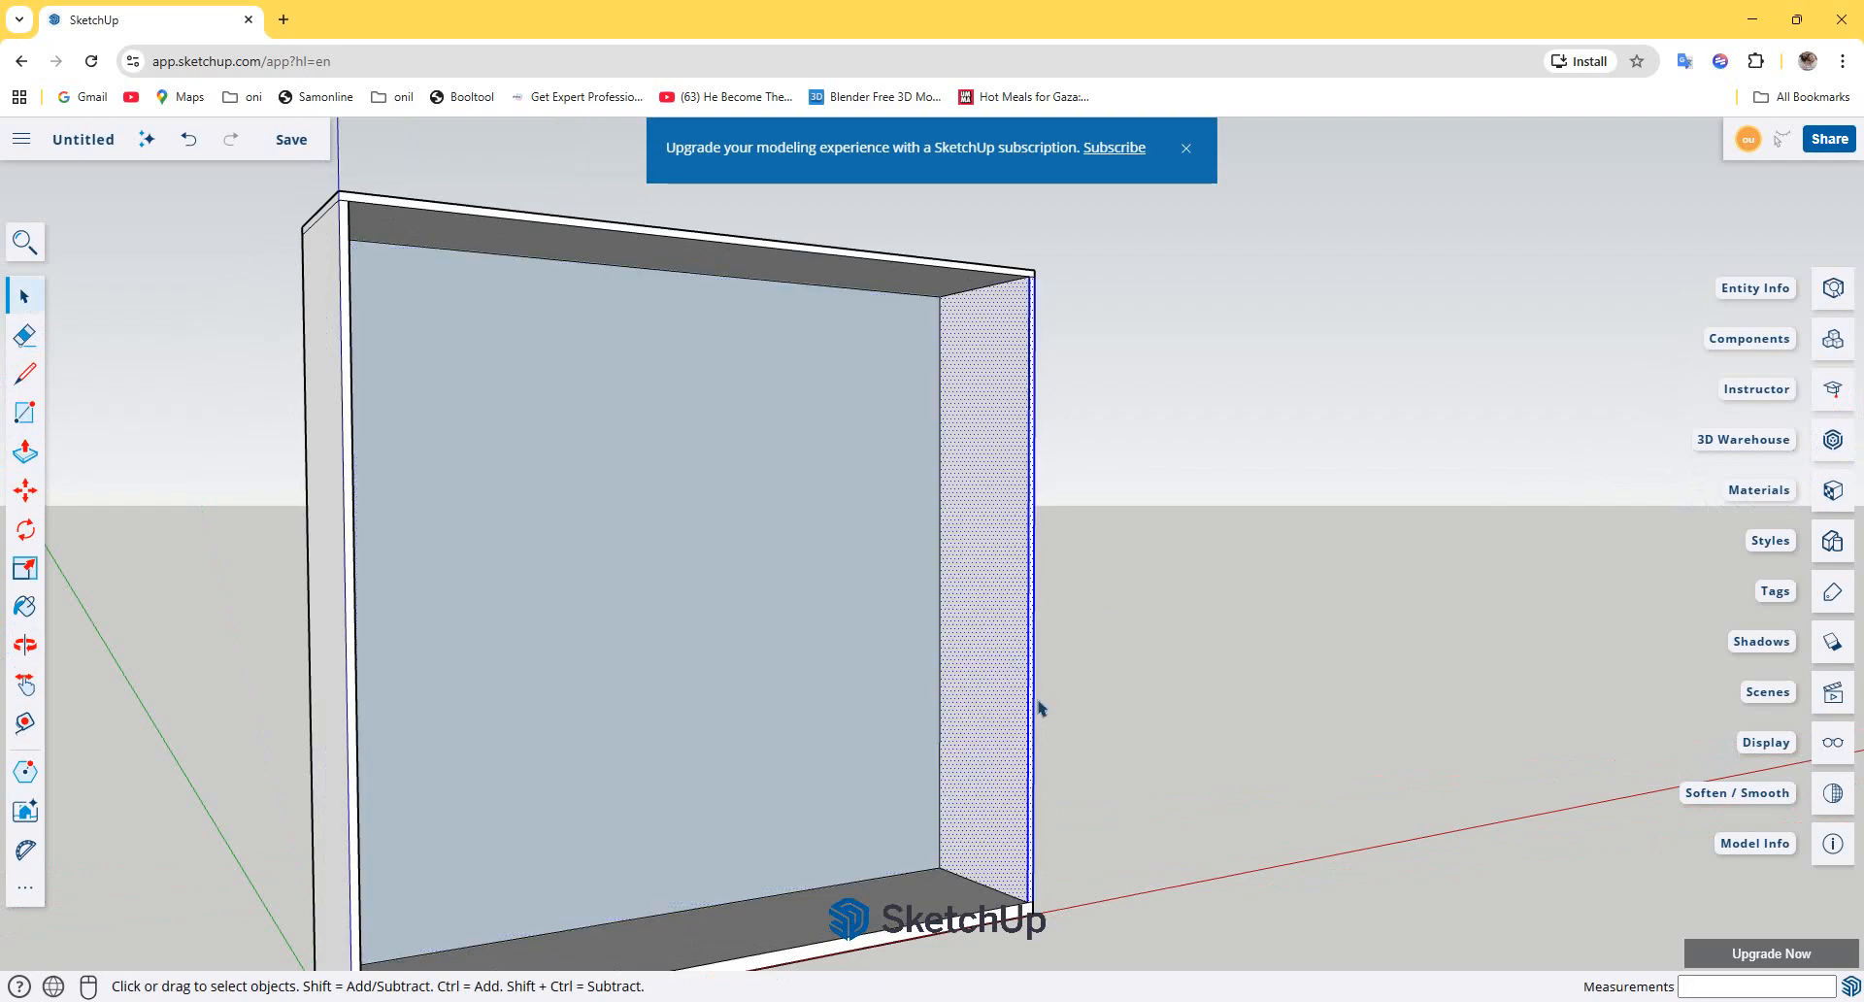
{"action": "scroll", "coordinate": [1031, 660], "scroll_direction": "down", "scroll_amount": 3}
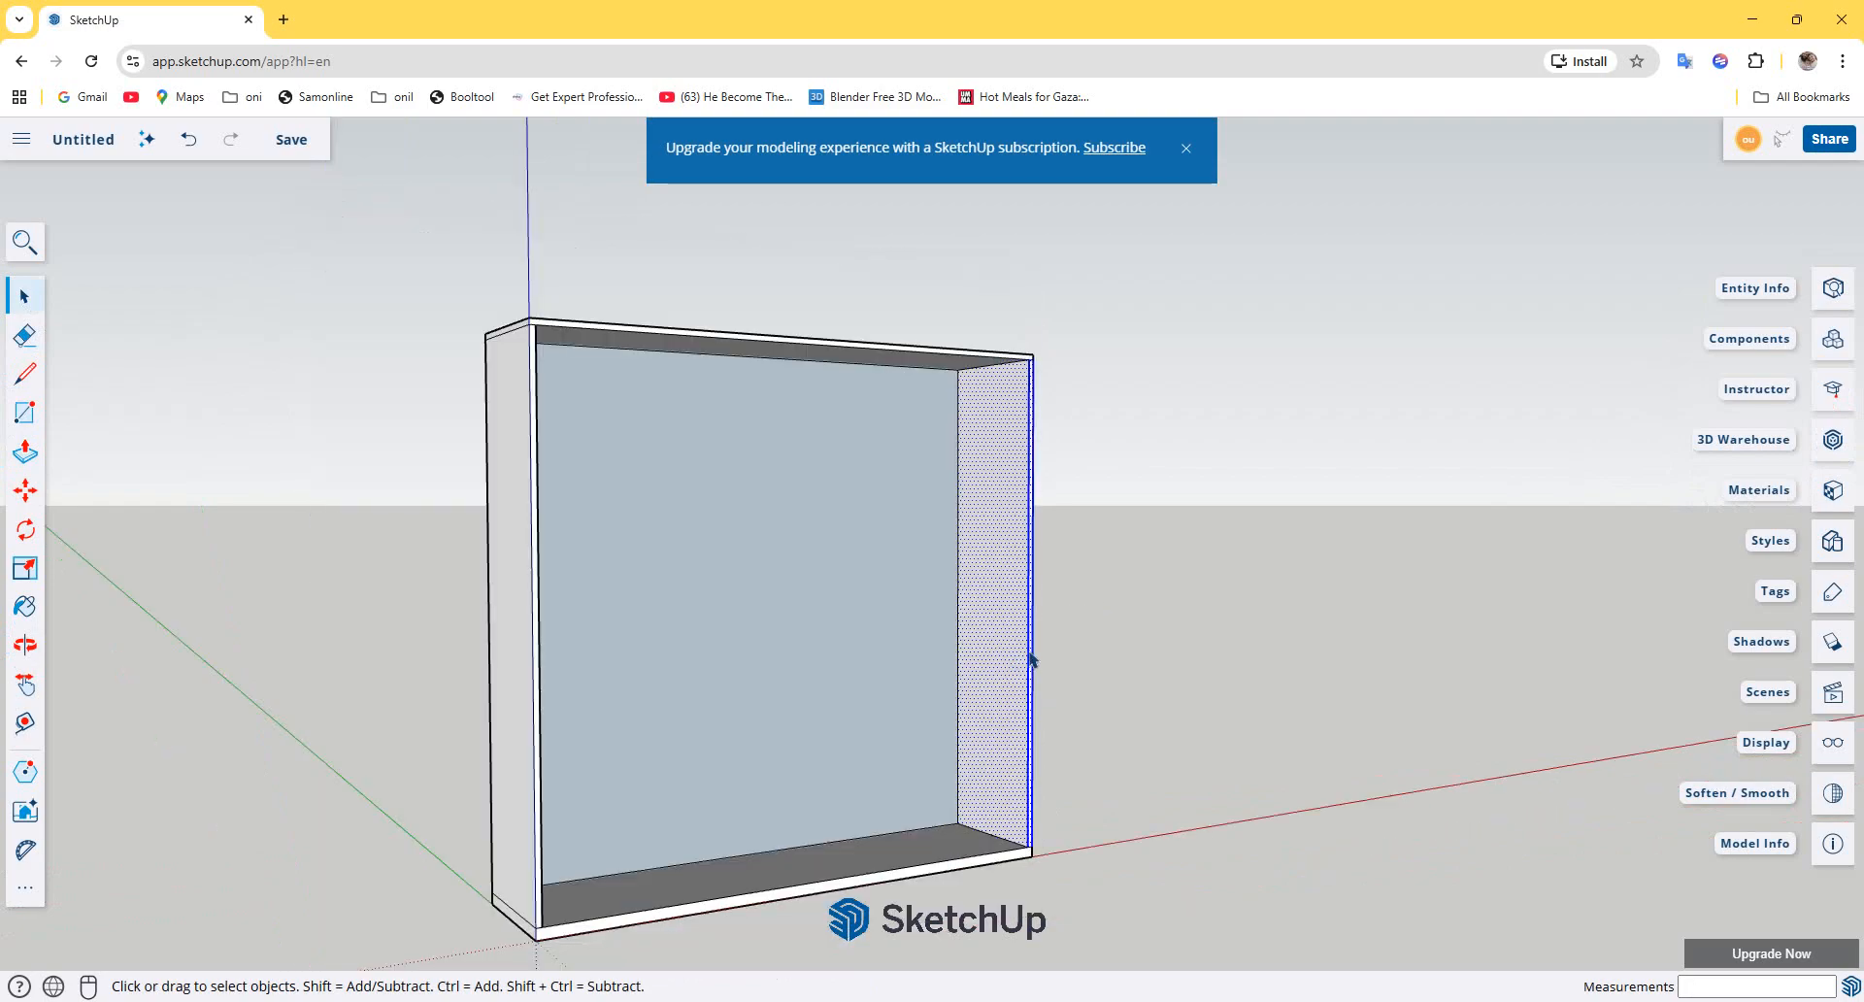
{"action": "left_click", "coordinate": [24, 490]}
{"action": "middle_click_drag", "start_coordinate": [1036, 363], "coordinate": [1136, 360]}
{"action": "scroll", "coordinate": [1068, 361], "scroll_direction": "up", "scroll_amount": 5}
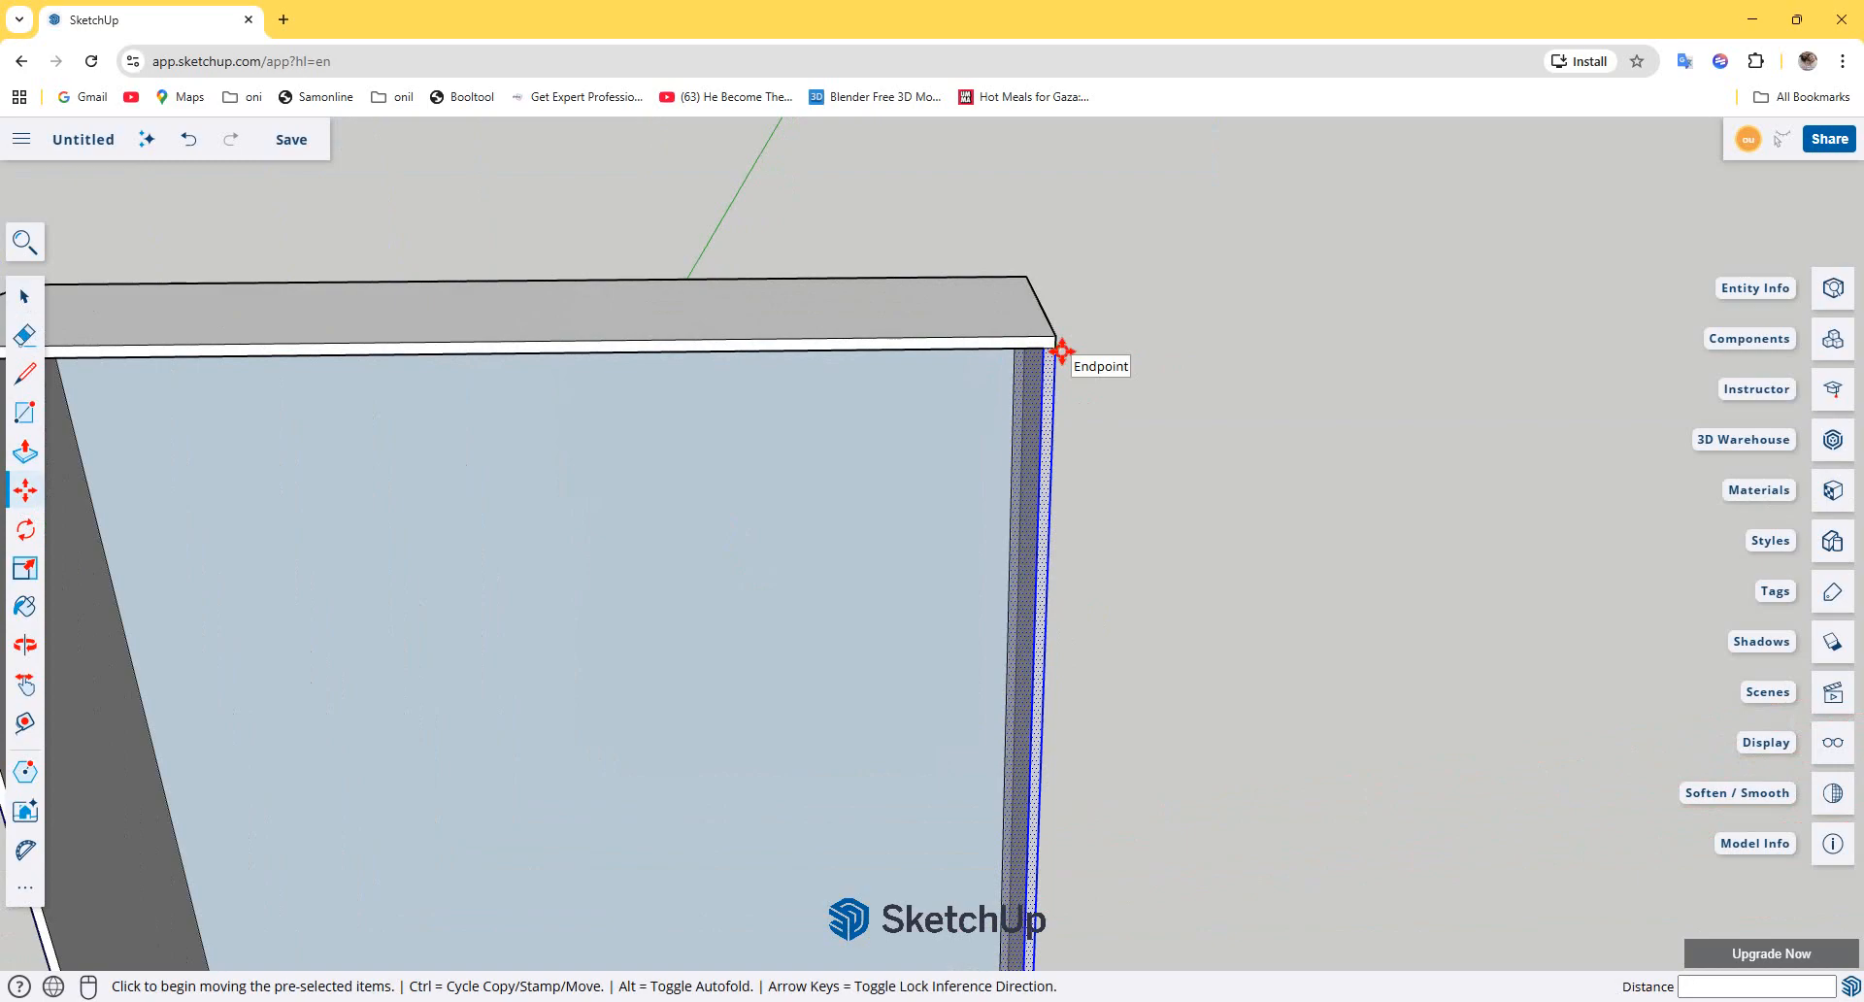
{"action": "left_click", "coordinate": [1055, 347]}
{"action": "key", "text": "ctrl"}
{"action": "scroll", "coordinate": [1010, 361], "scroll_direction": "down", "scroll_amount": 6}
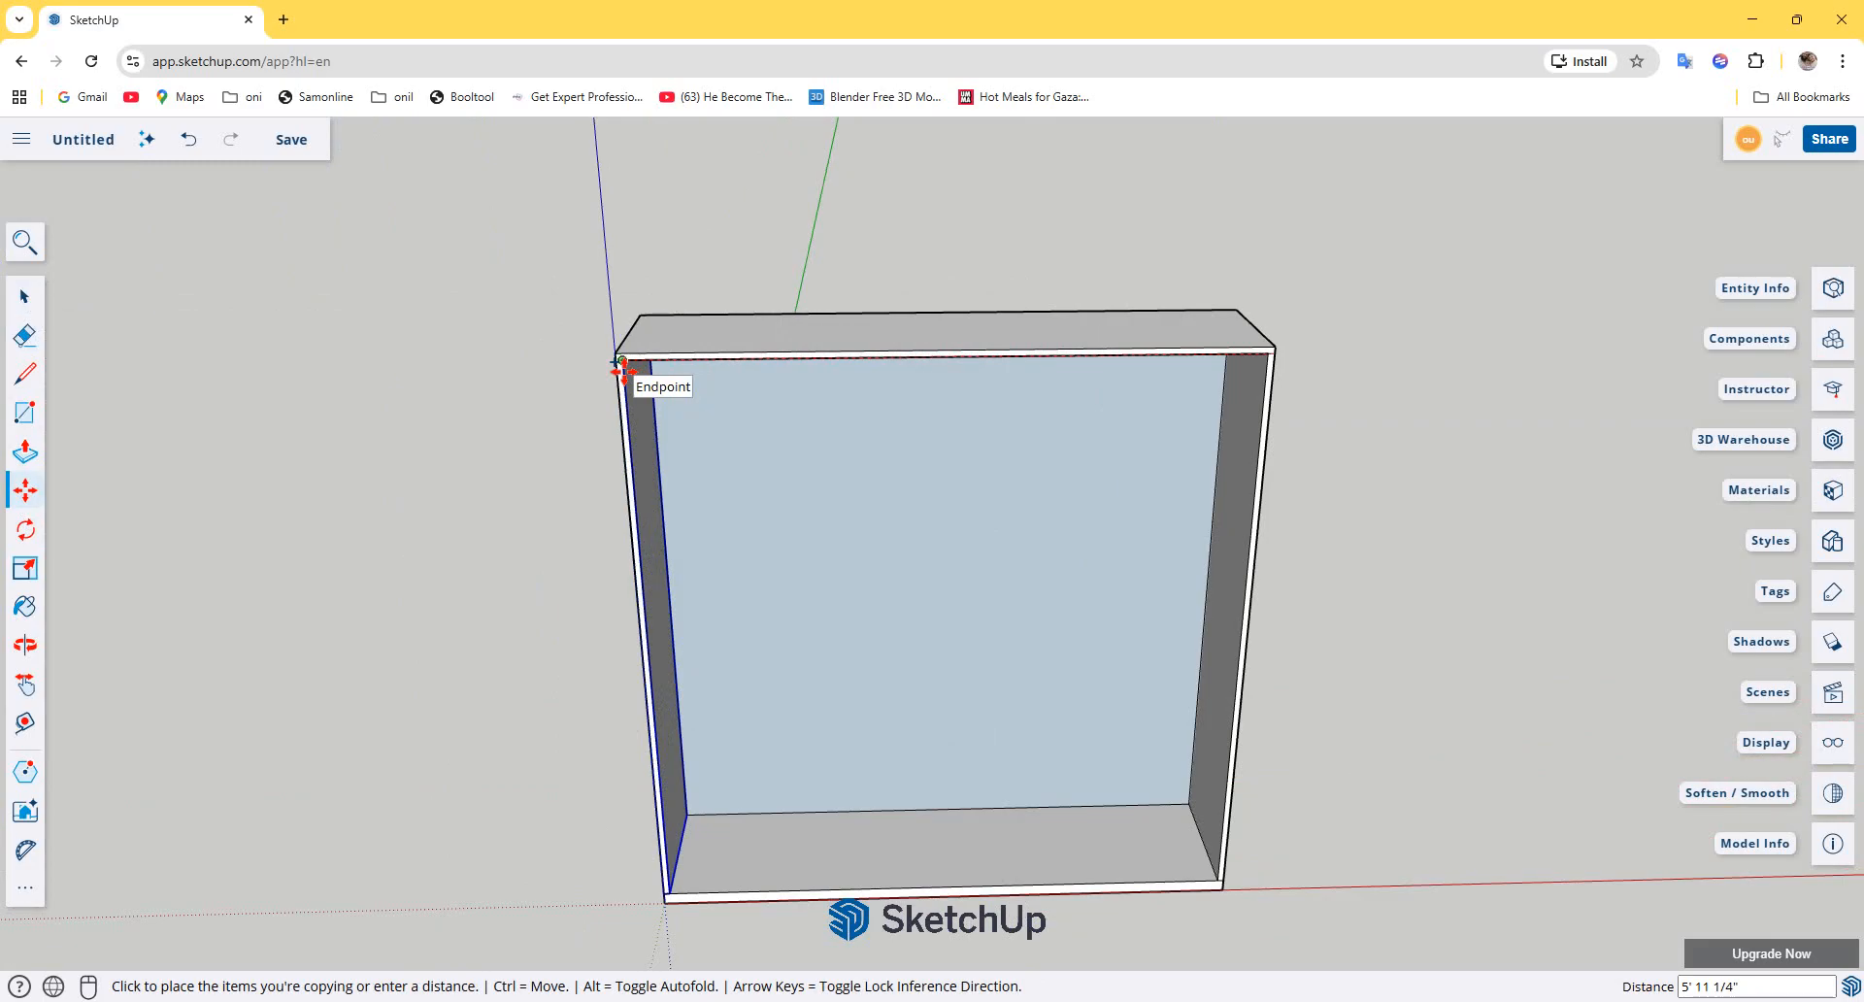
{"action": "left_click", "coordinate": [623, 364]}
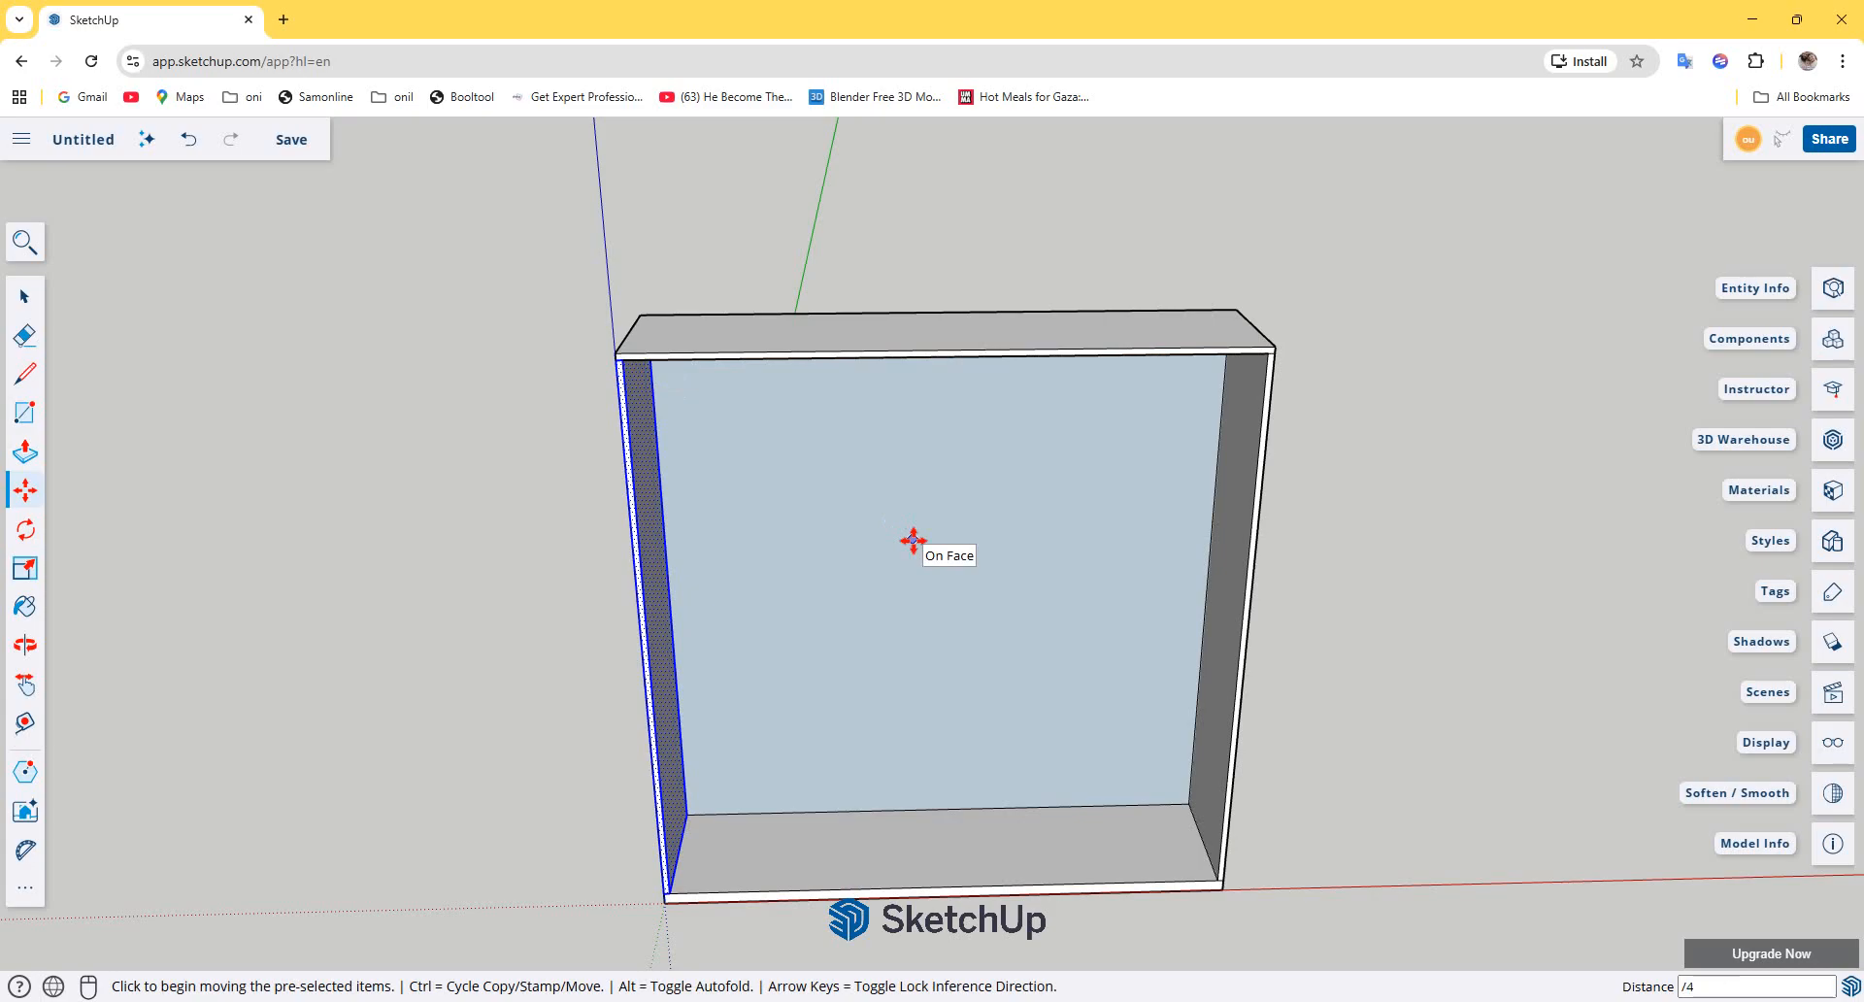
{"action": "type", "text": "x"}
{"action": "key", "text": "Return"}
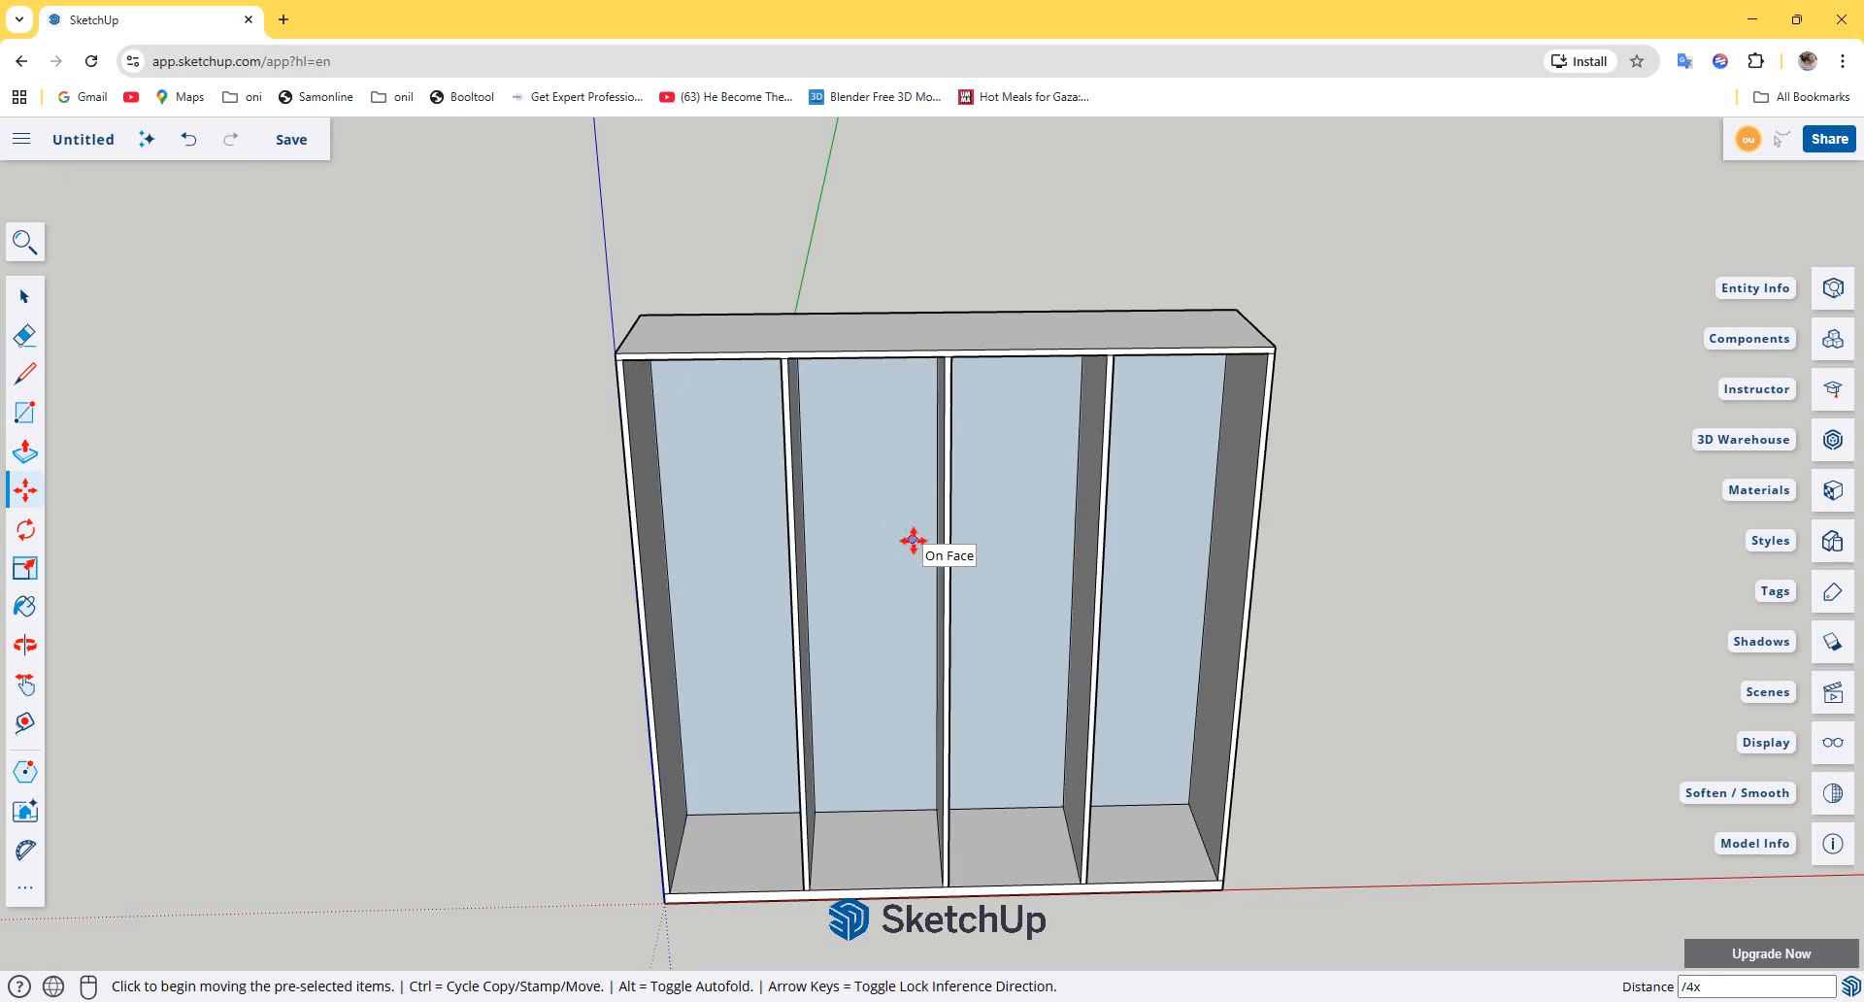
Step: Select the four inner top faces of the cabinet's compartments and make them into one group
{"action": "scroll", "coordinate": [913, 541], "scroll_direction": "down", "scroll_amount": 3}
{"action": "mouse_move", "coordinate": [1052, 554]}
{"action": "middle_mouse_down"}
{"action": "mouse_move", "coordinate": [1094, 375]}
{"action": "mouse_move", "coordinate": [1069, 544]}
{"action": "middle_mouse_up"}
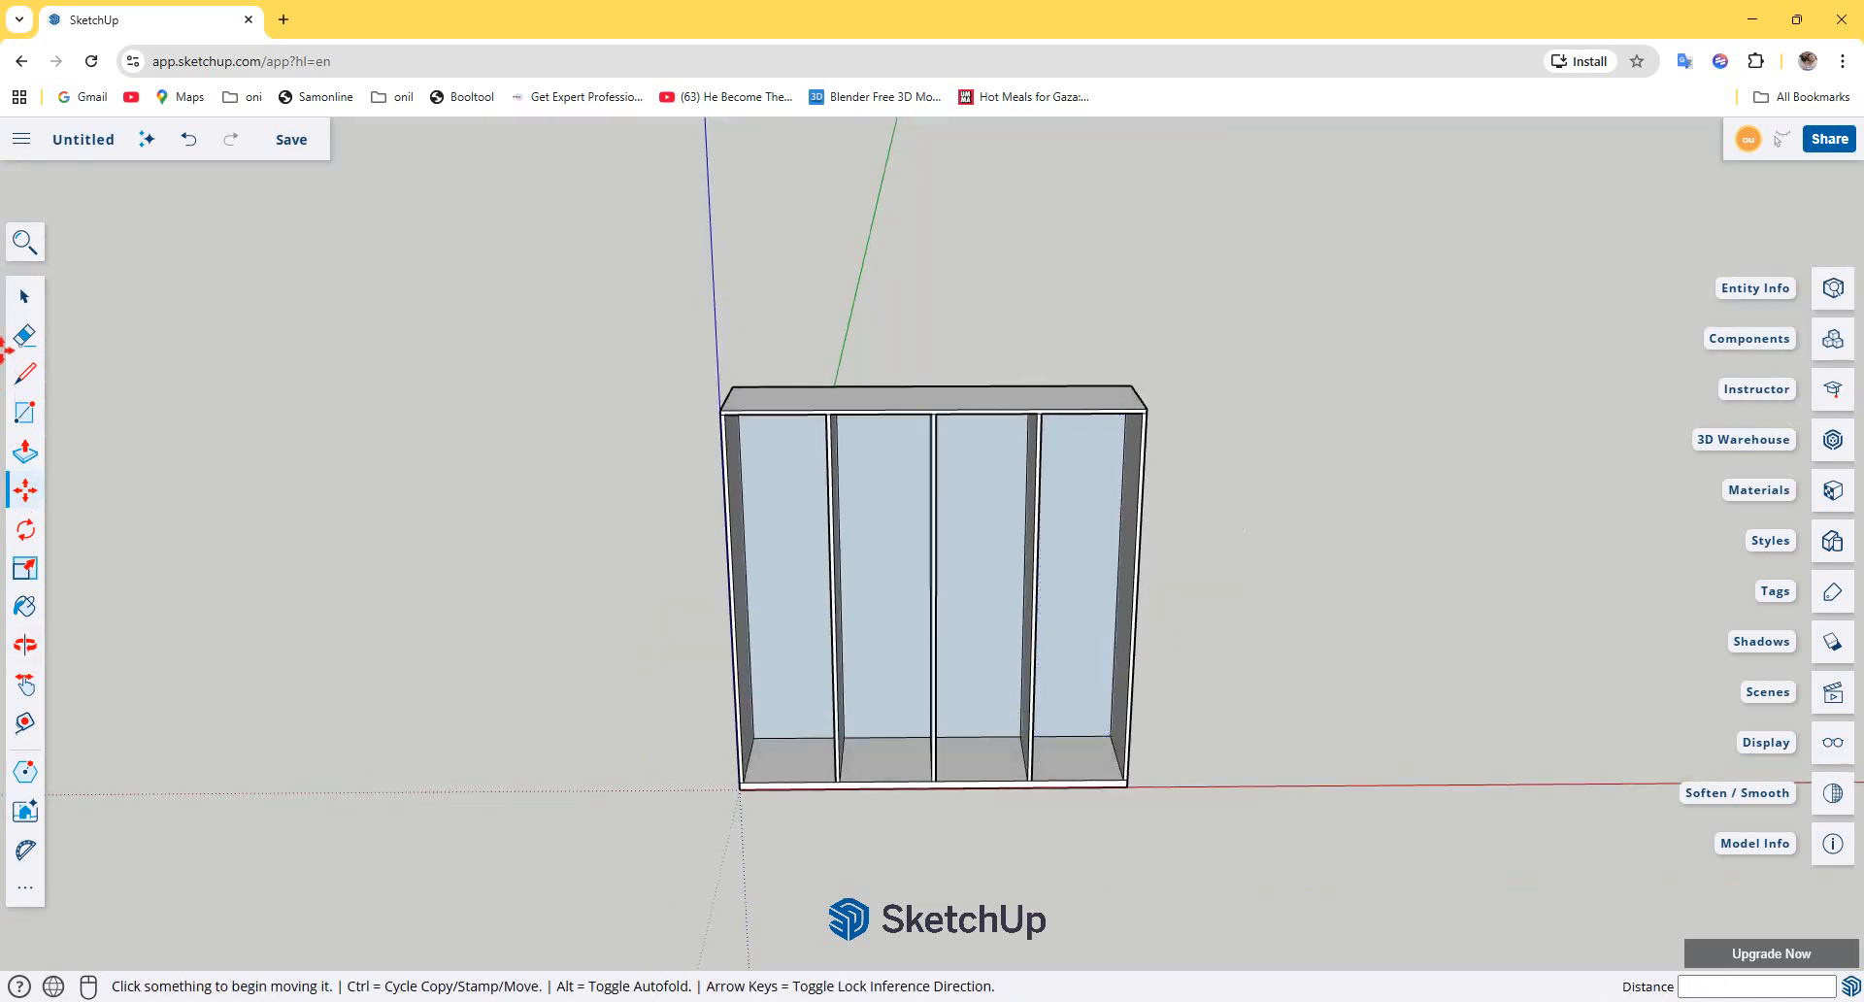
{"action": "left_click", "coordinate": [24, 296]}
{"action": "left_click", "coordinate": [1095, 398]}
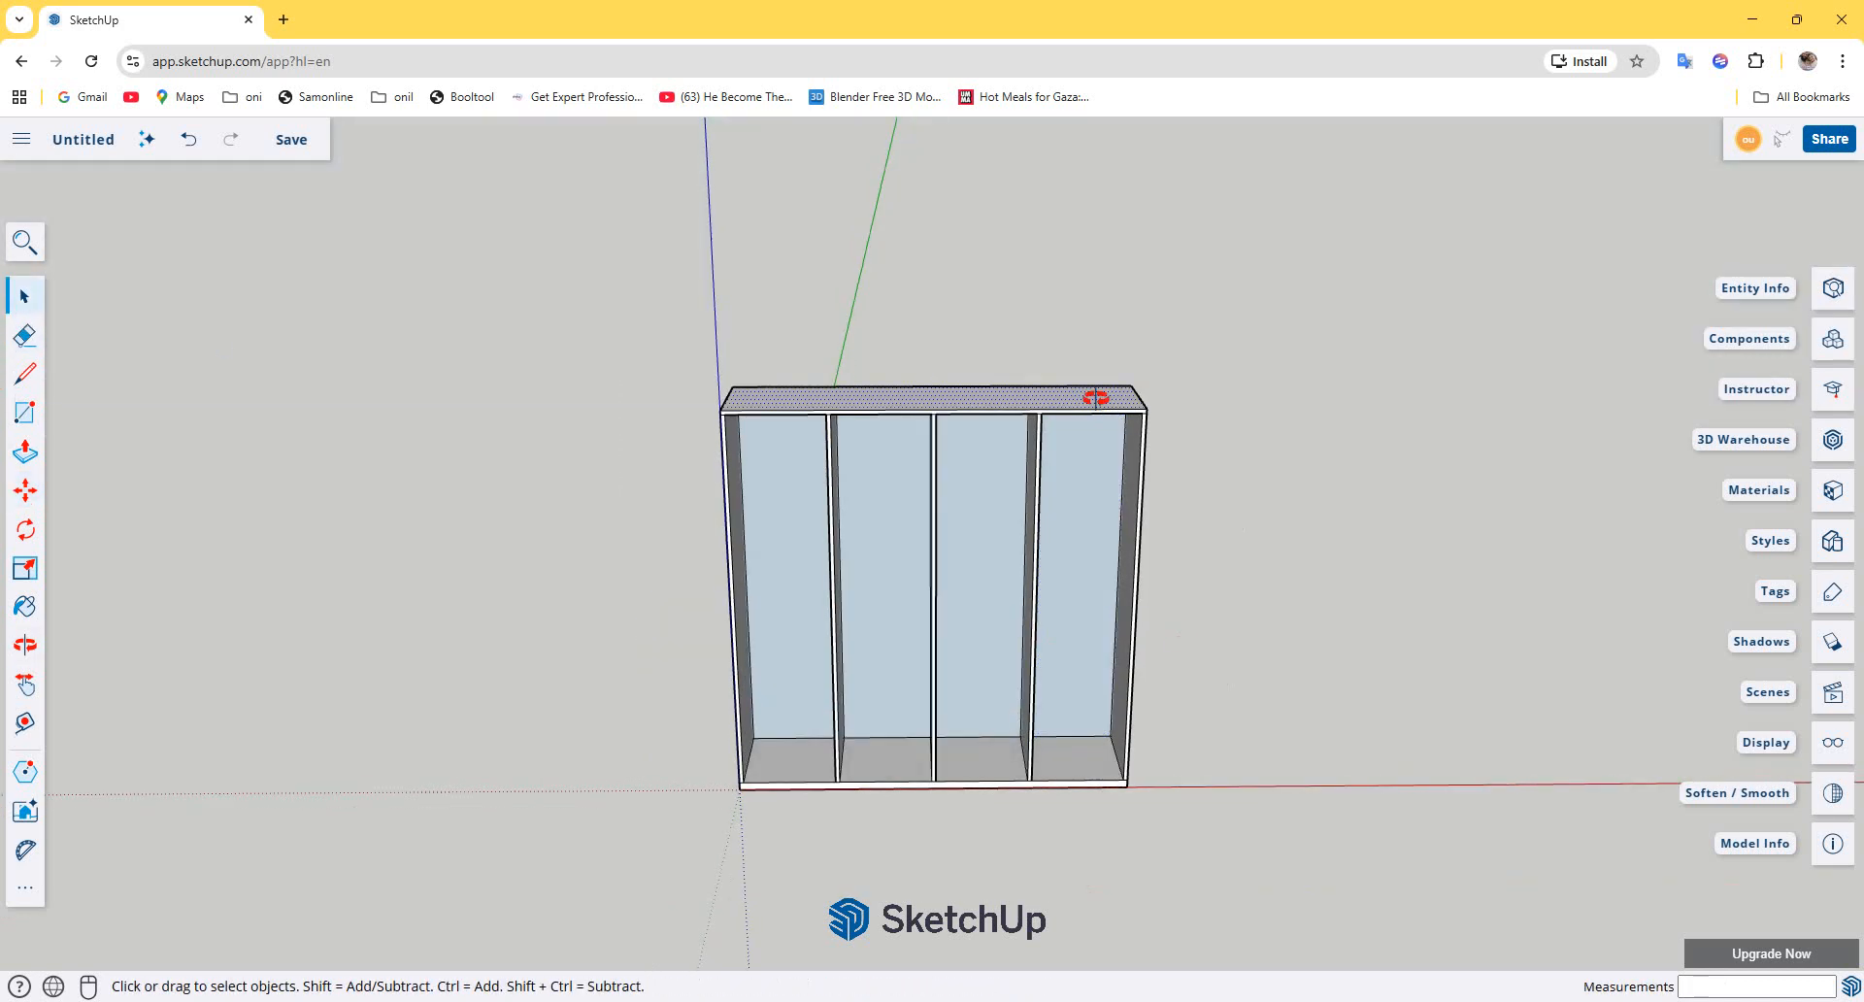
{"action": "middle_click_drag", "start_coordinate": [1095, 398], "coordinate": [1040, 258]}
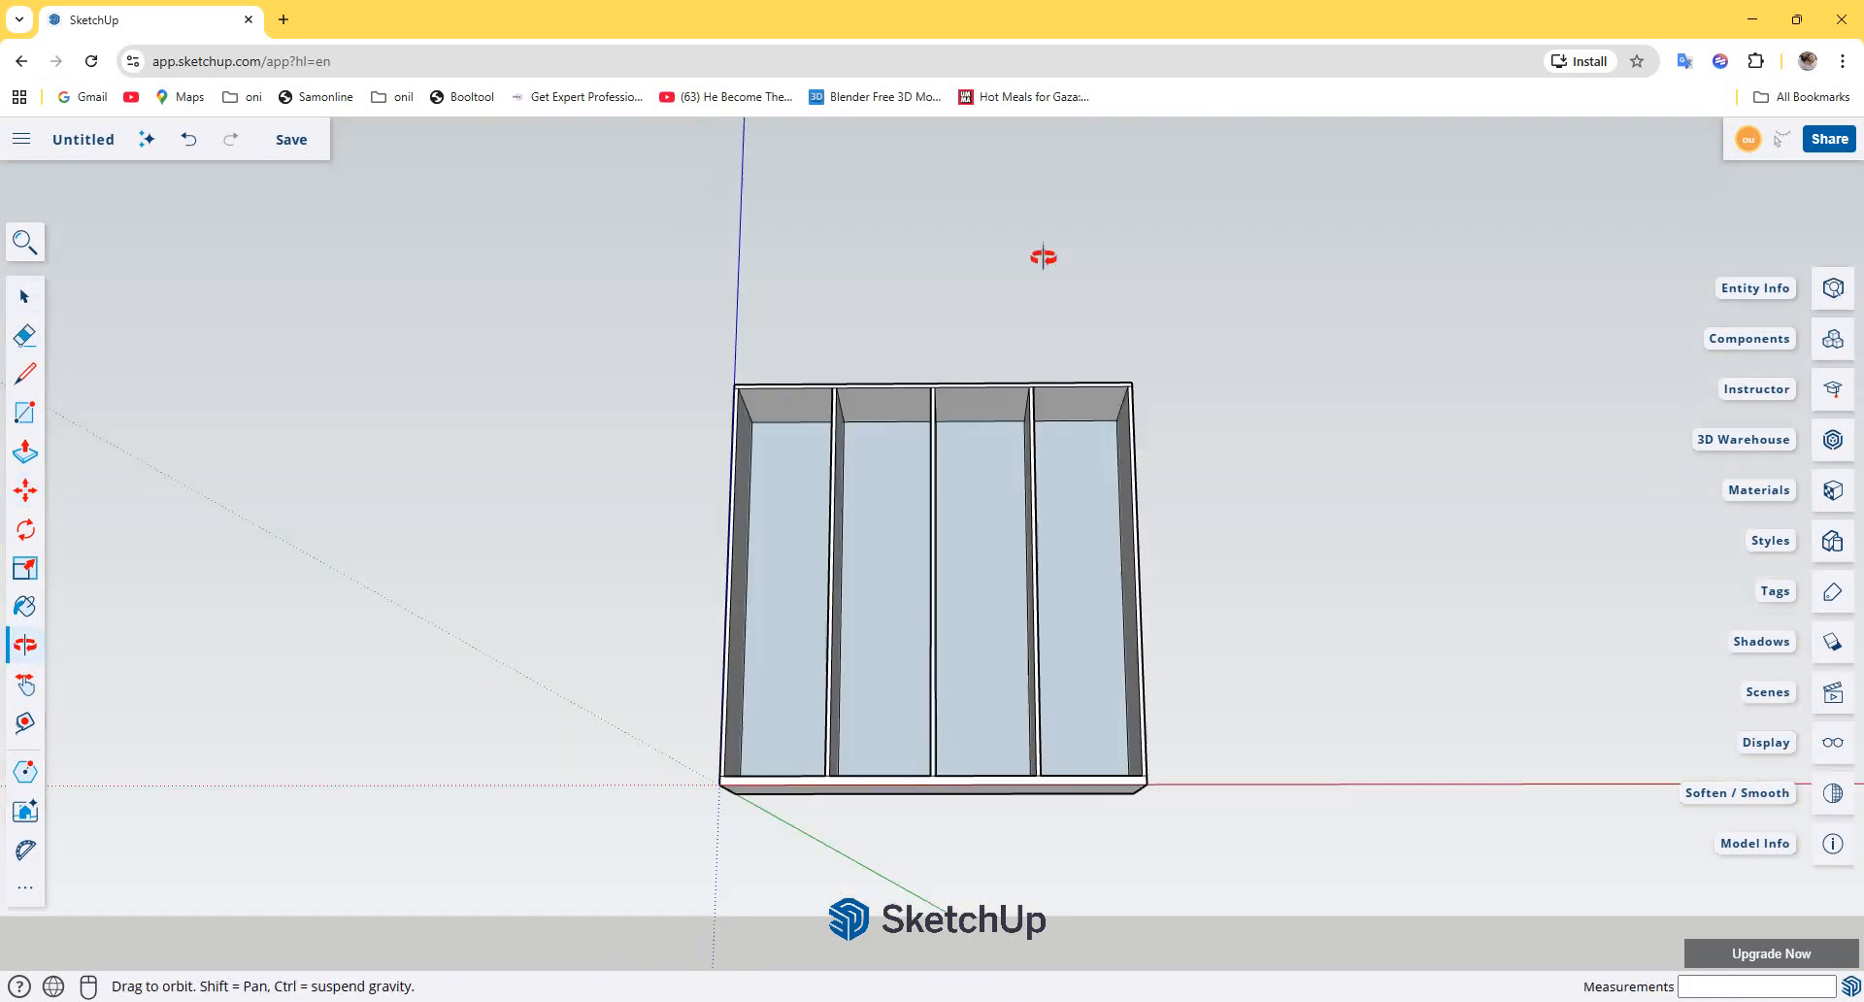
{"action": "left_click", "coordinate": [1085, 401]}
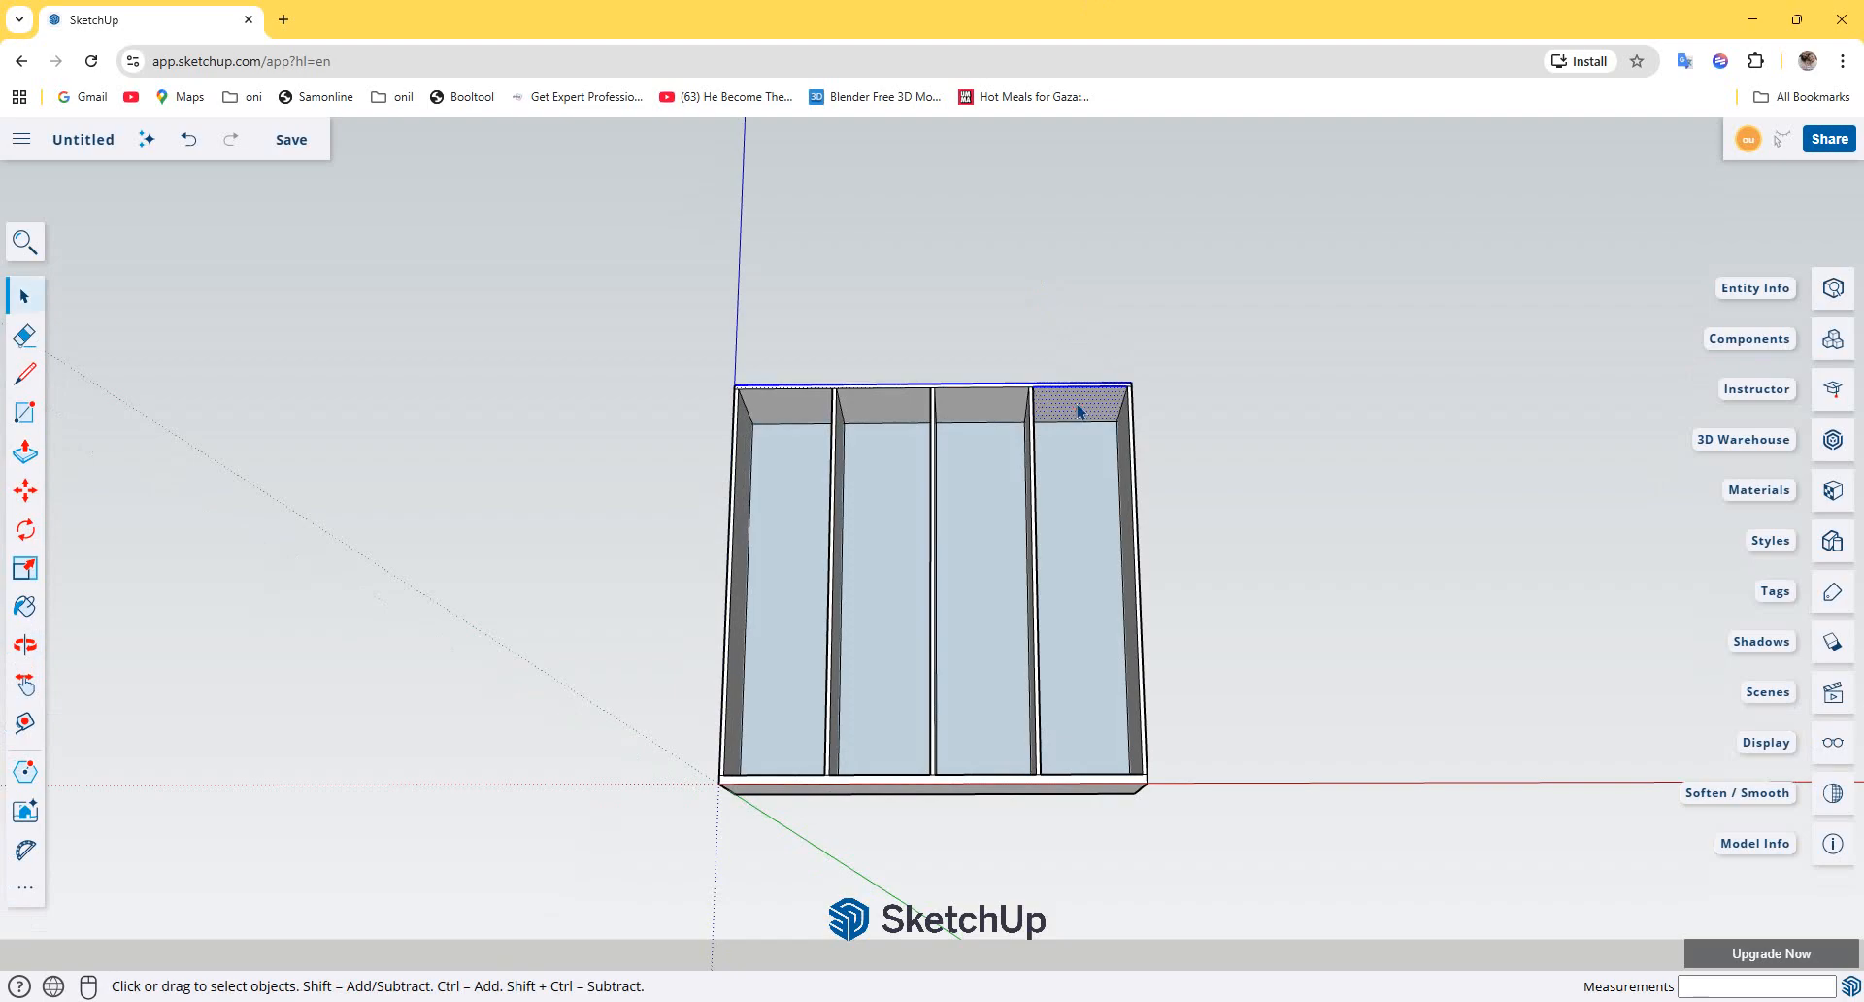
{"action": "left_click", "coordinate": [965, 405], "text": "shift"}
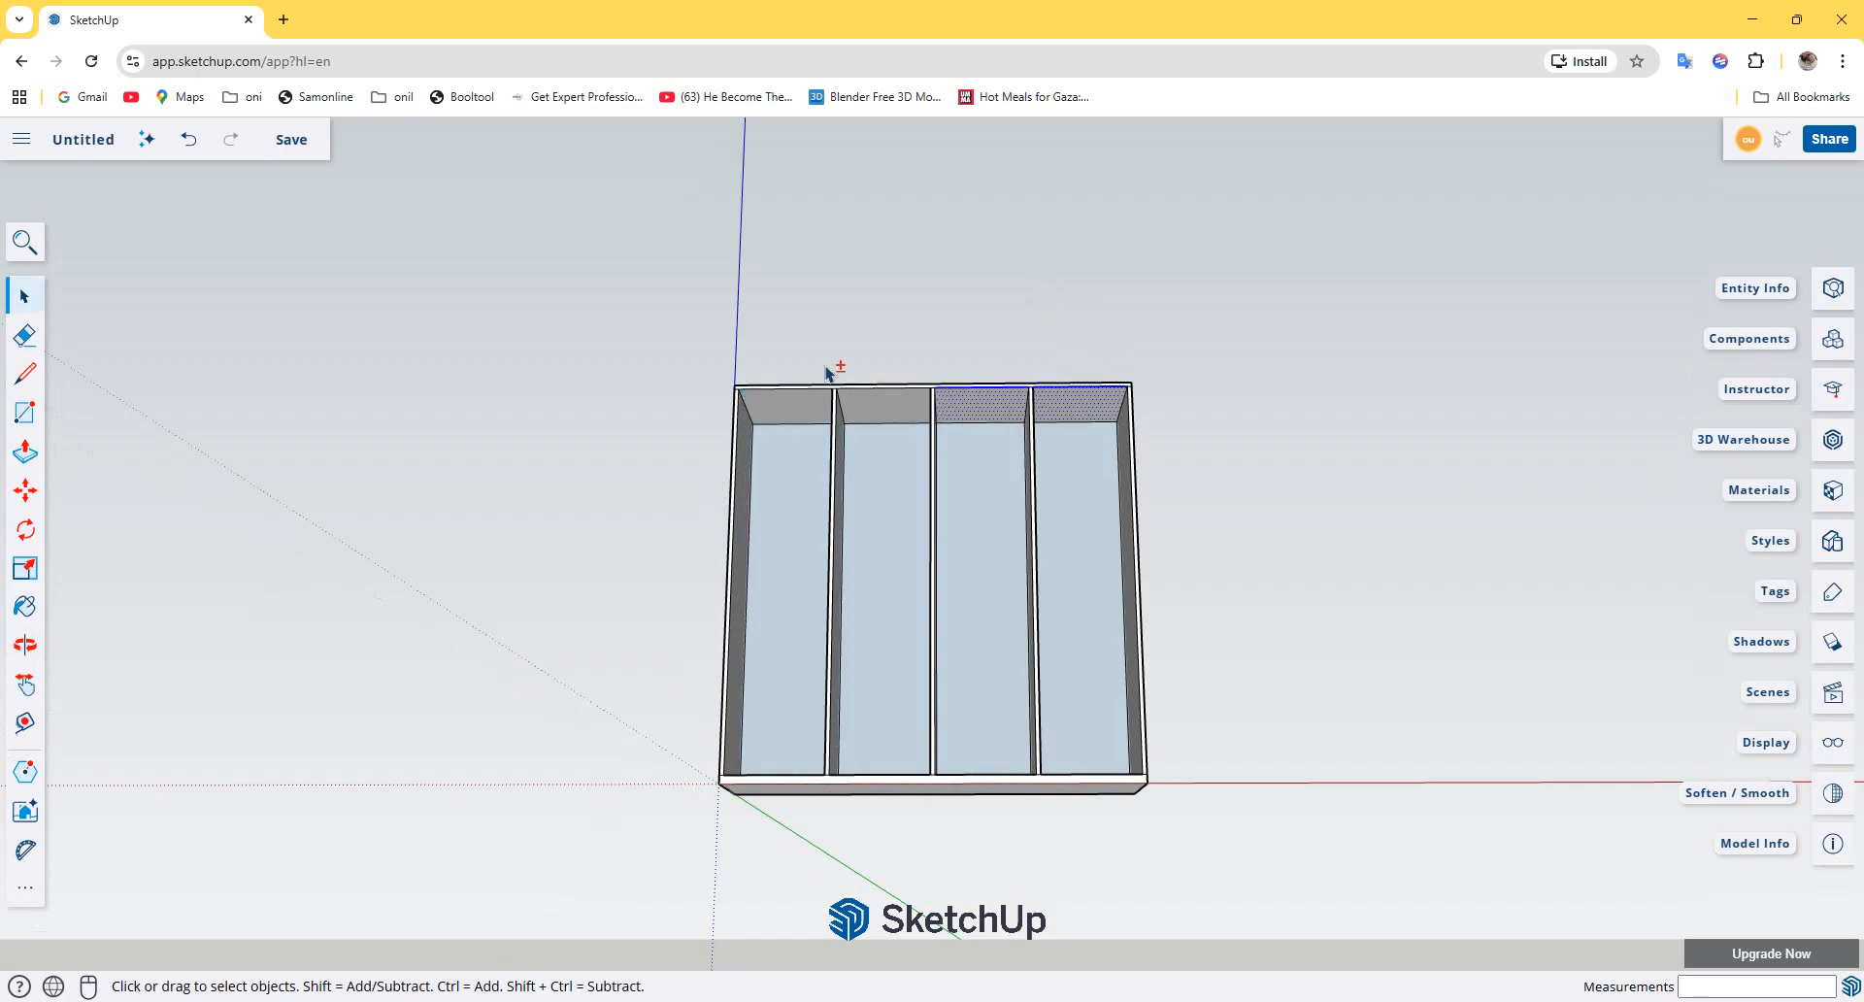
{"action": "left_click", "coordinate": [880, 415], "text": "shift"}
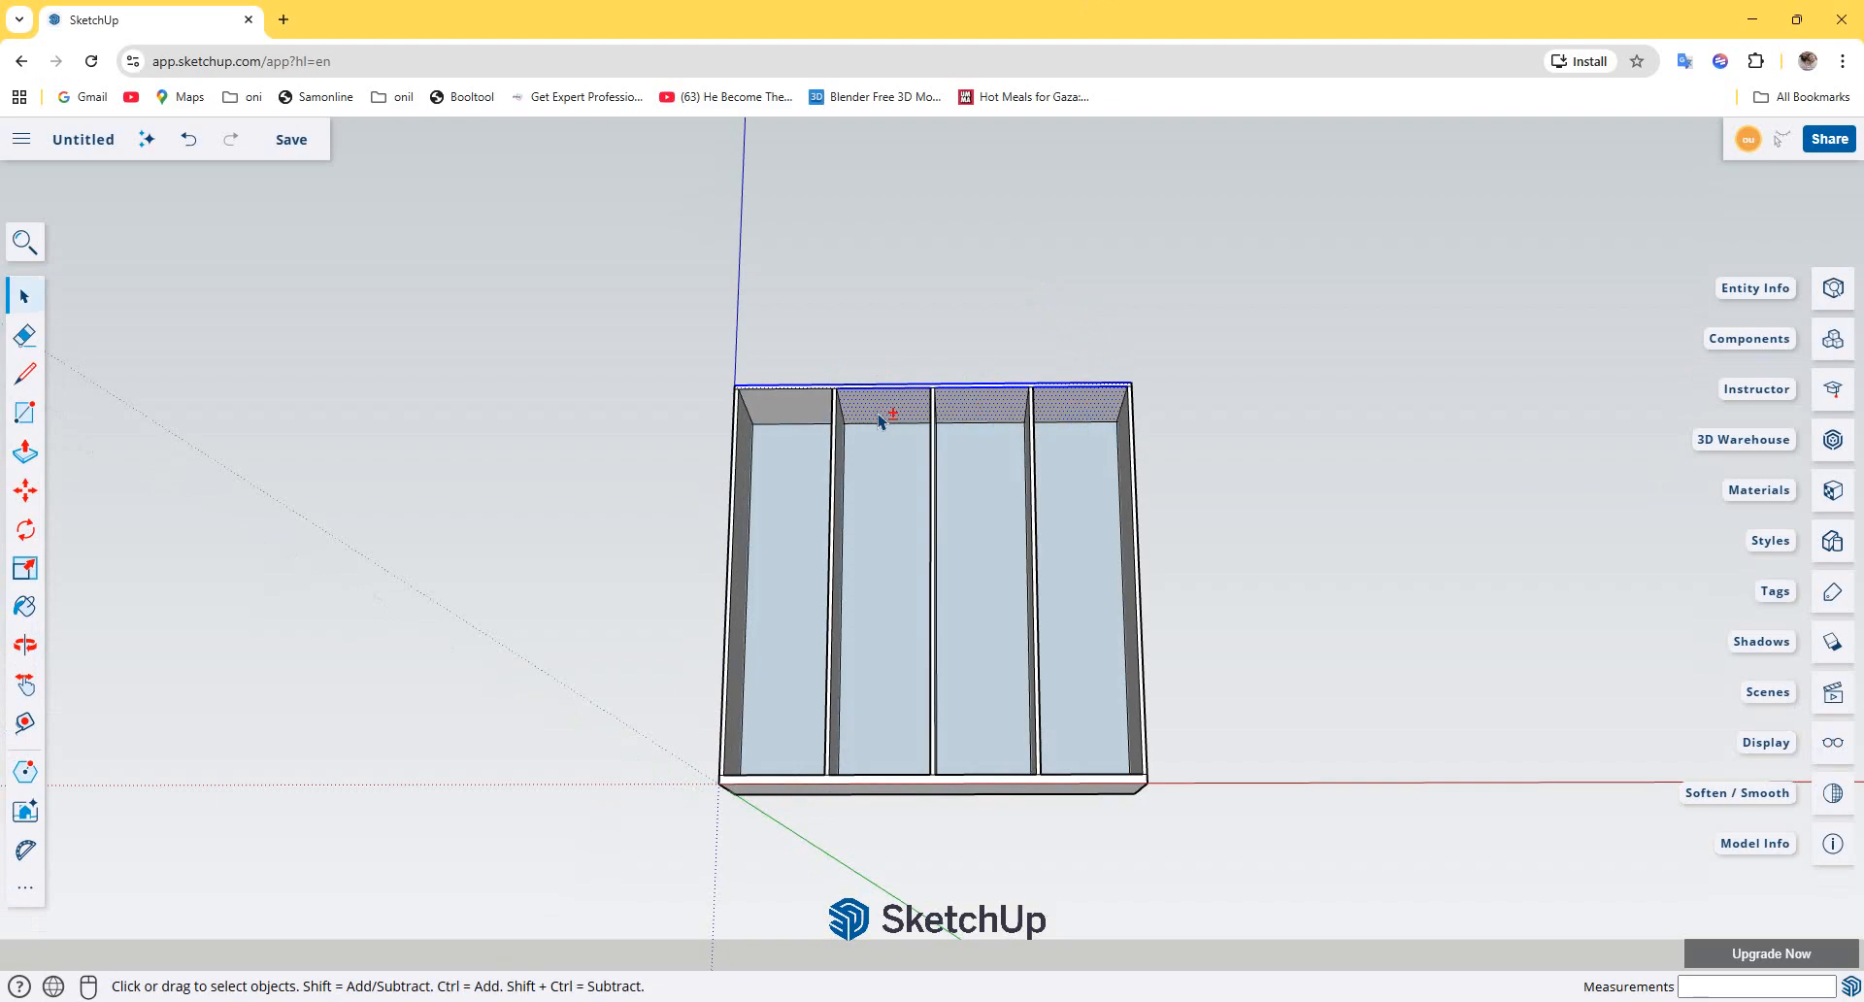
{"action": "left_click", "coordinate": [776, 424], "text": "shift"}
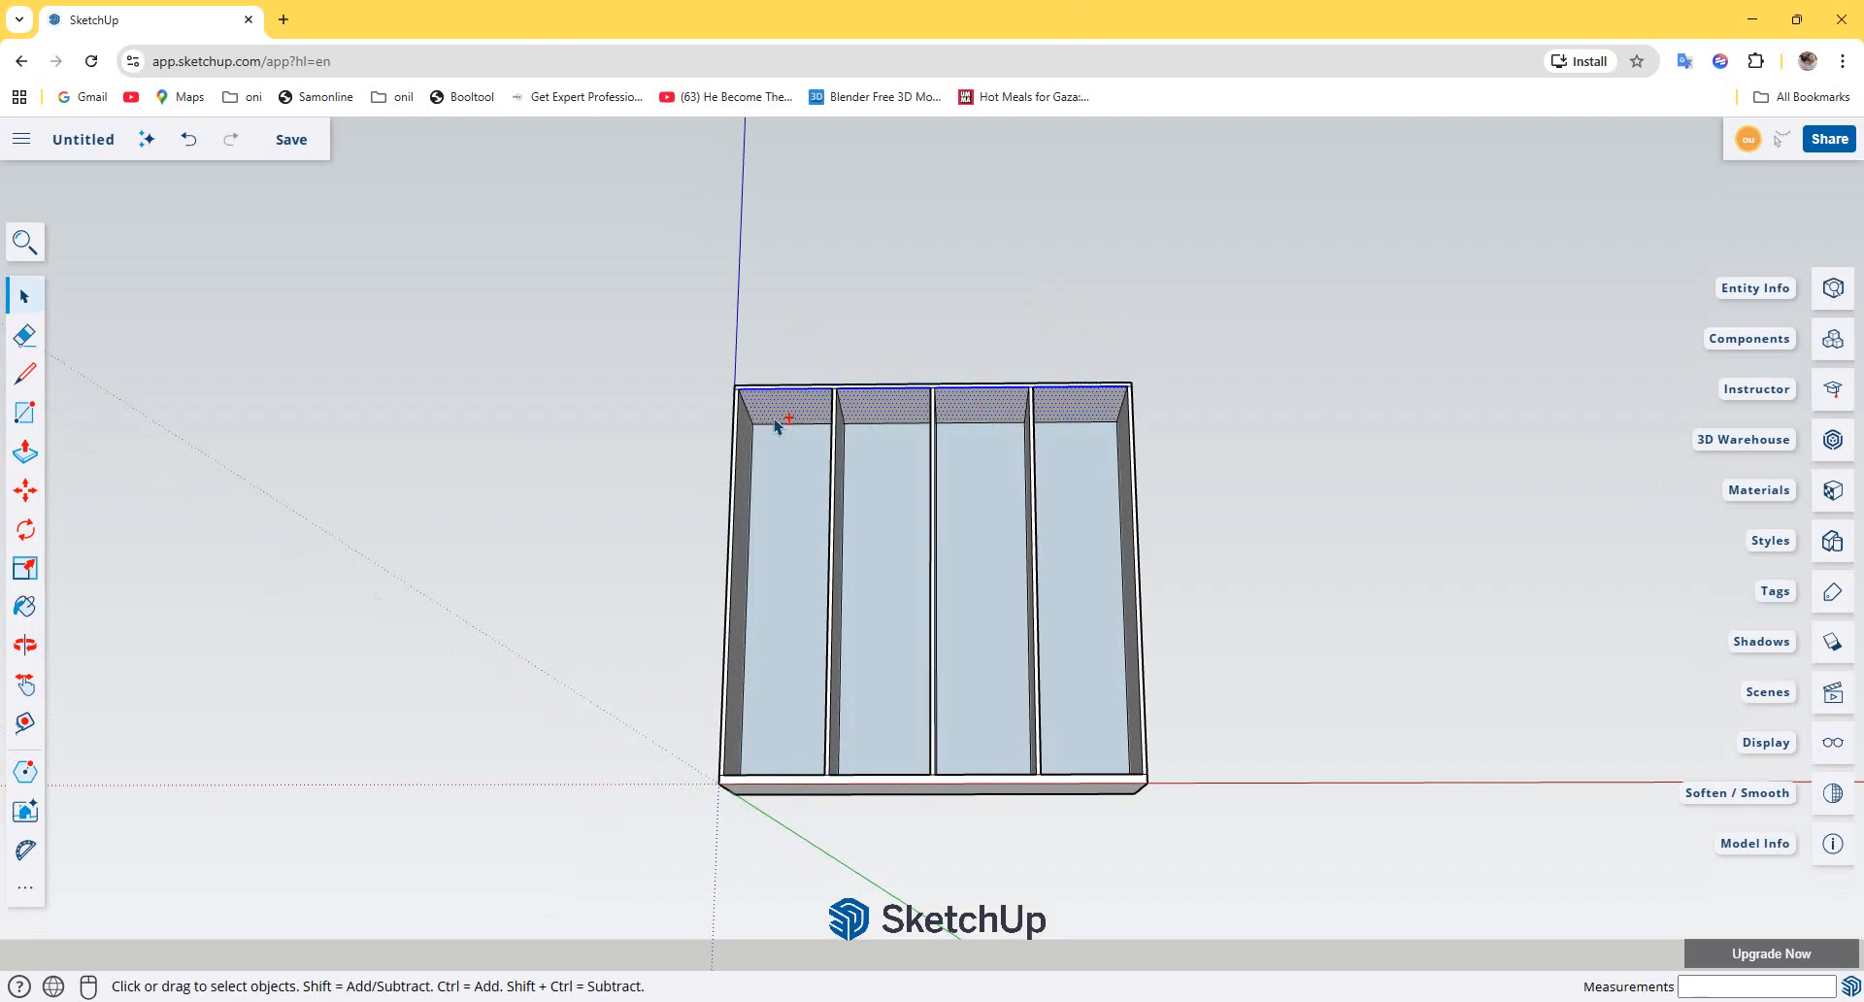
{"action": "right_click", "coordinate": [809, 404]}
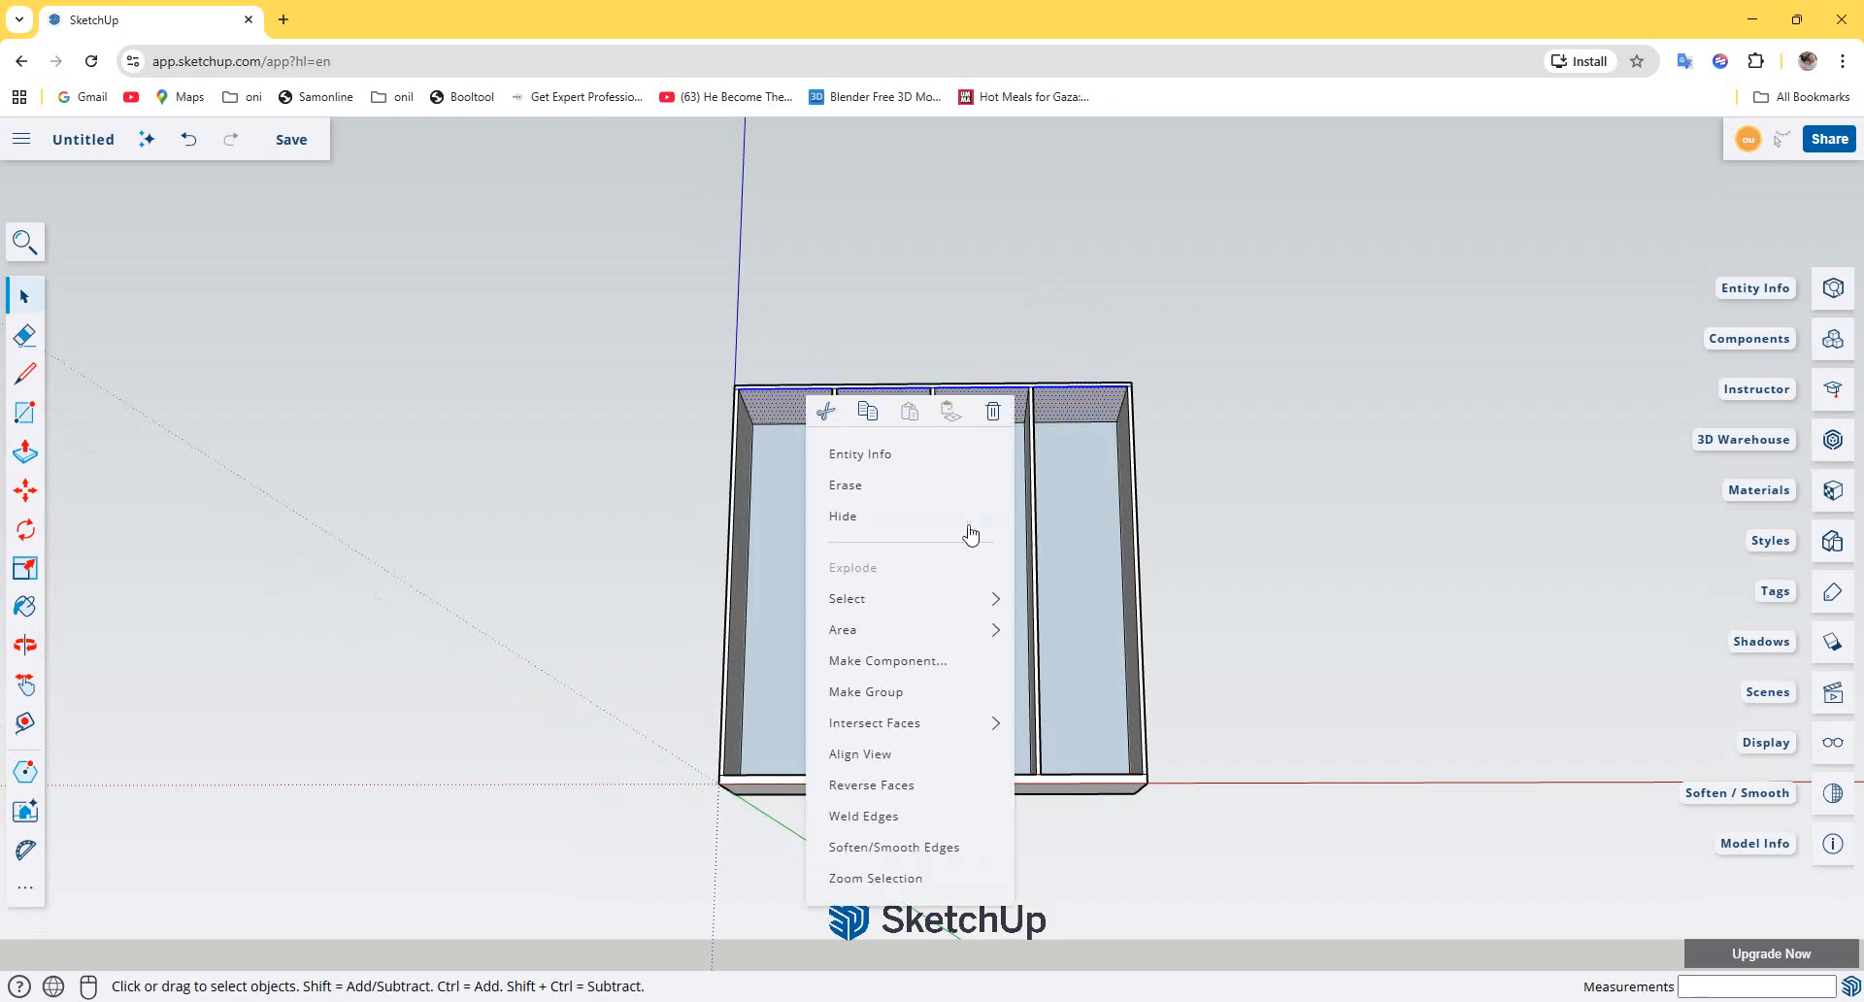
{"action": "left_click", "coordinate": [905, 695]}
Step: Copy the grouped top faces 5' 10 1/2" down to the cabinet's bottom and divide the copies with /5x to make evenly spaced shelves
{"action": "middle_click_drag", "start_coordinate": [863, 404], "coordinate": [782, 409]}
{"action": "left_click", "coordinate": [25, 490]}
{"action": "left_click", "coordinate": [782, 409]}
{"action": "key", "text": "ctrl"}
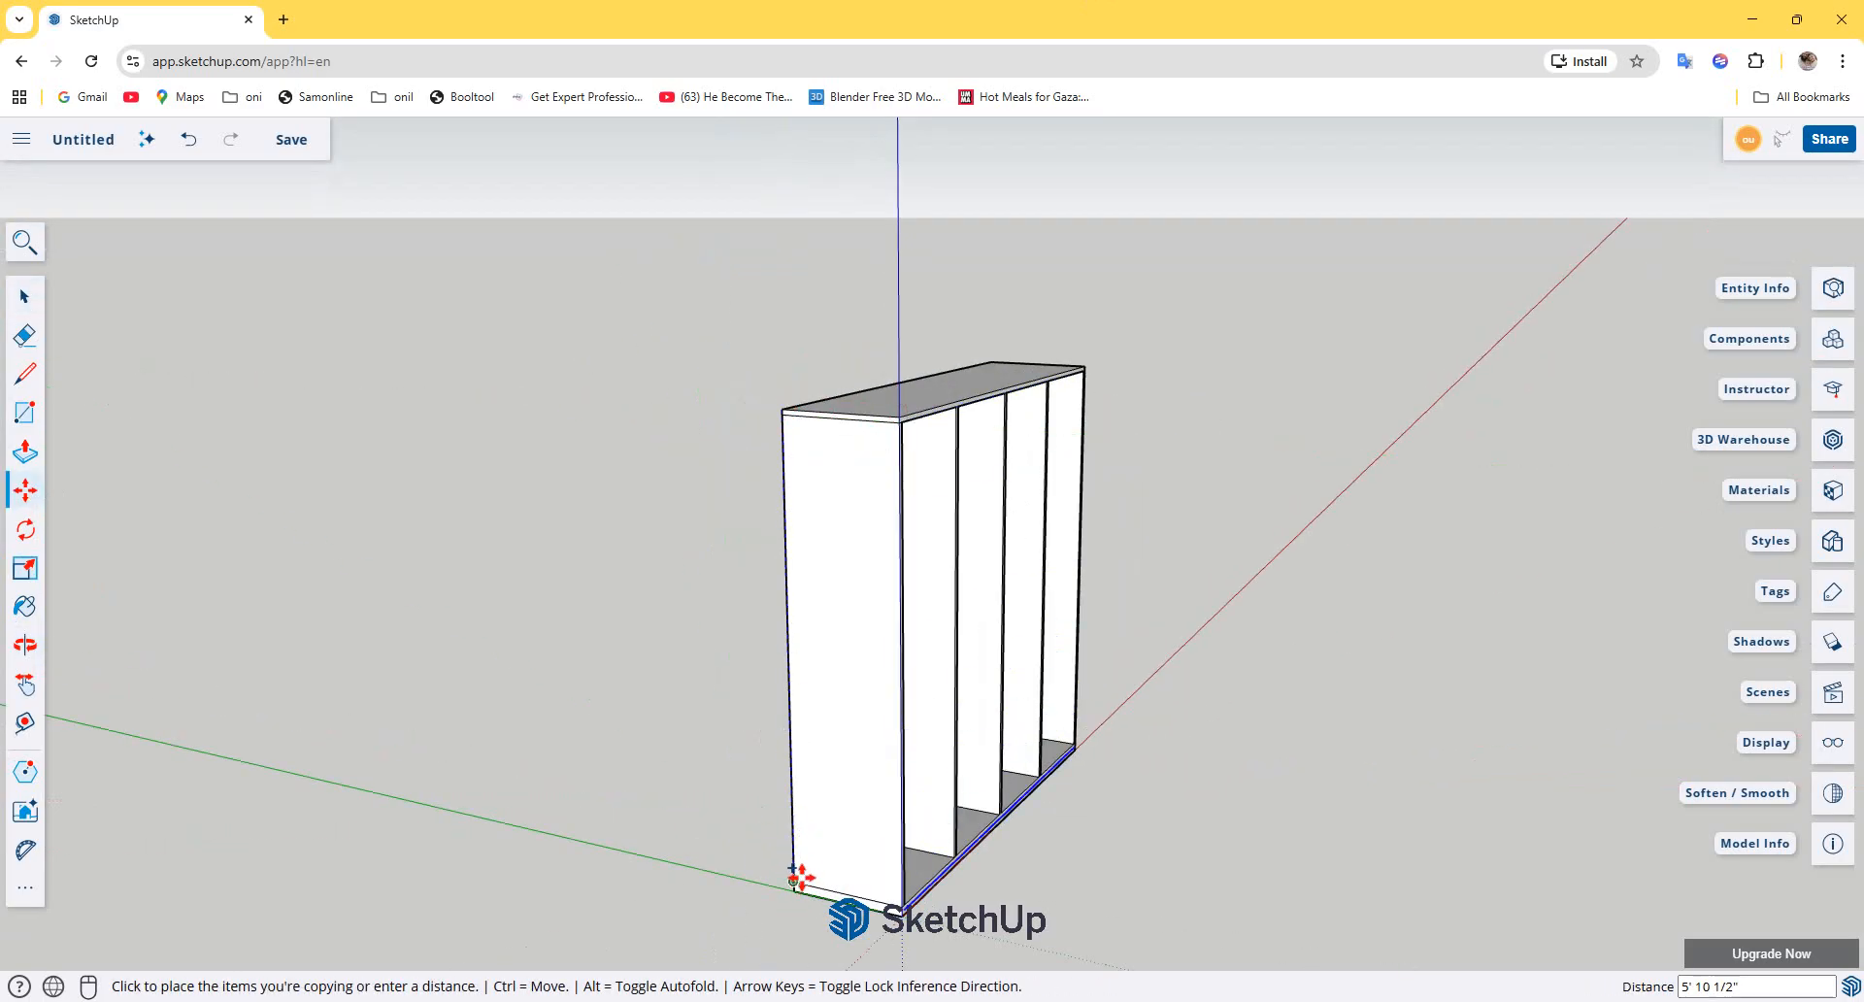
{"action": "left_click", "coordinate": [796, 879]}
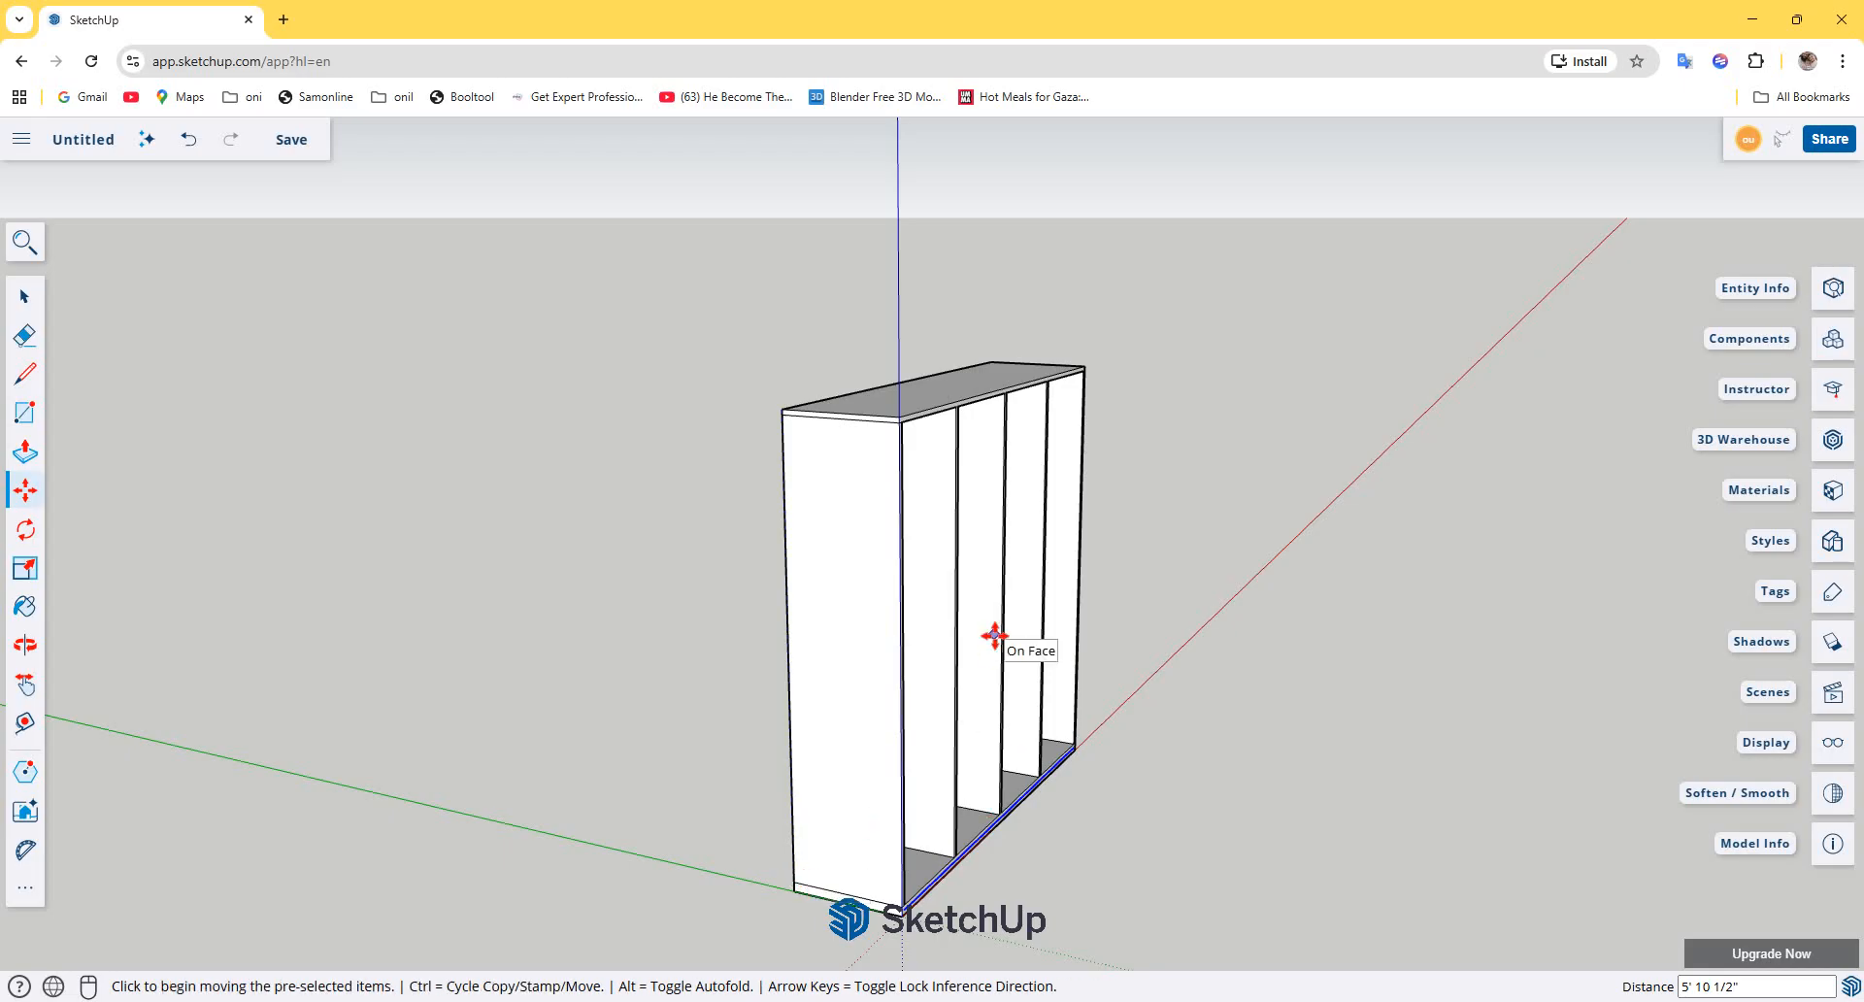
{"action": "type", "text": "/5x"}
{"action": "key", "text": "Return"}
{"action": "middle_click_drag", "start_coordinate": [1011, 616], "coordinate": [295, 583]}
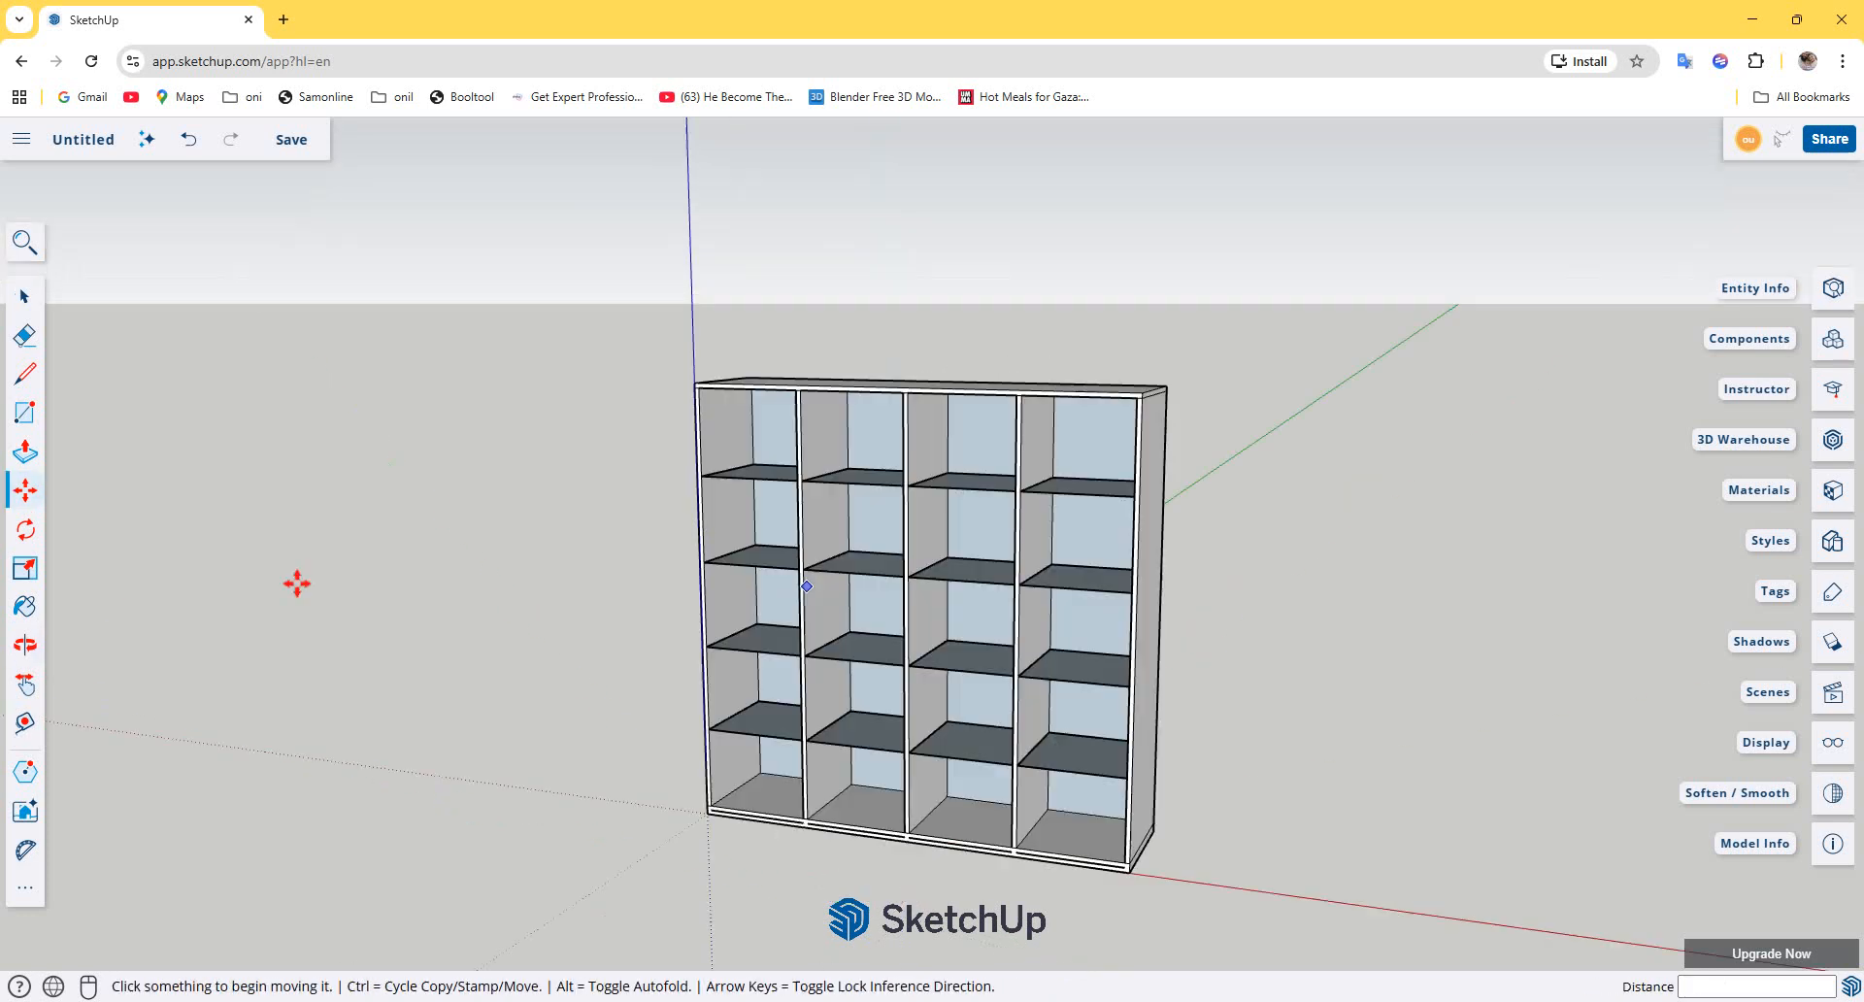
{"action": "left_click", "coordinate": [26, 373]}
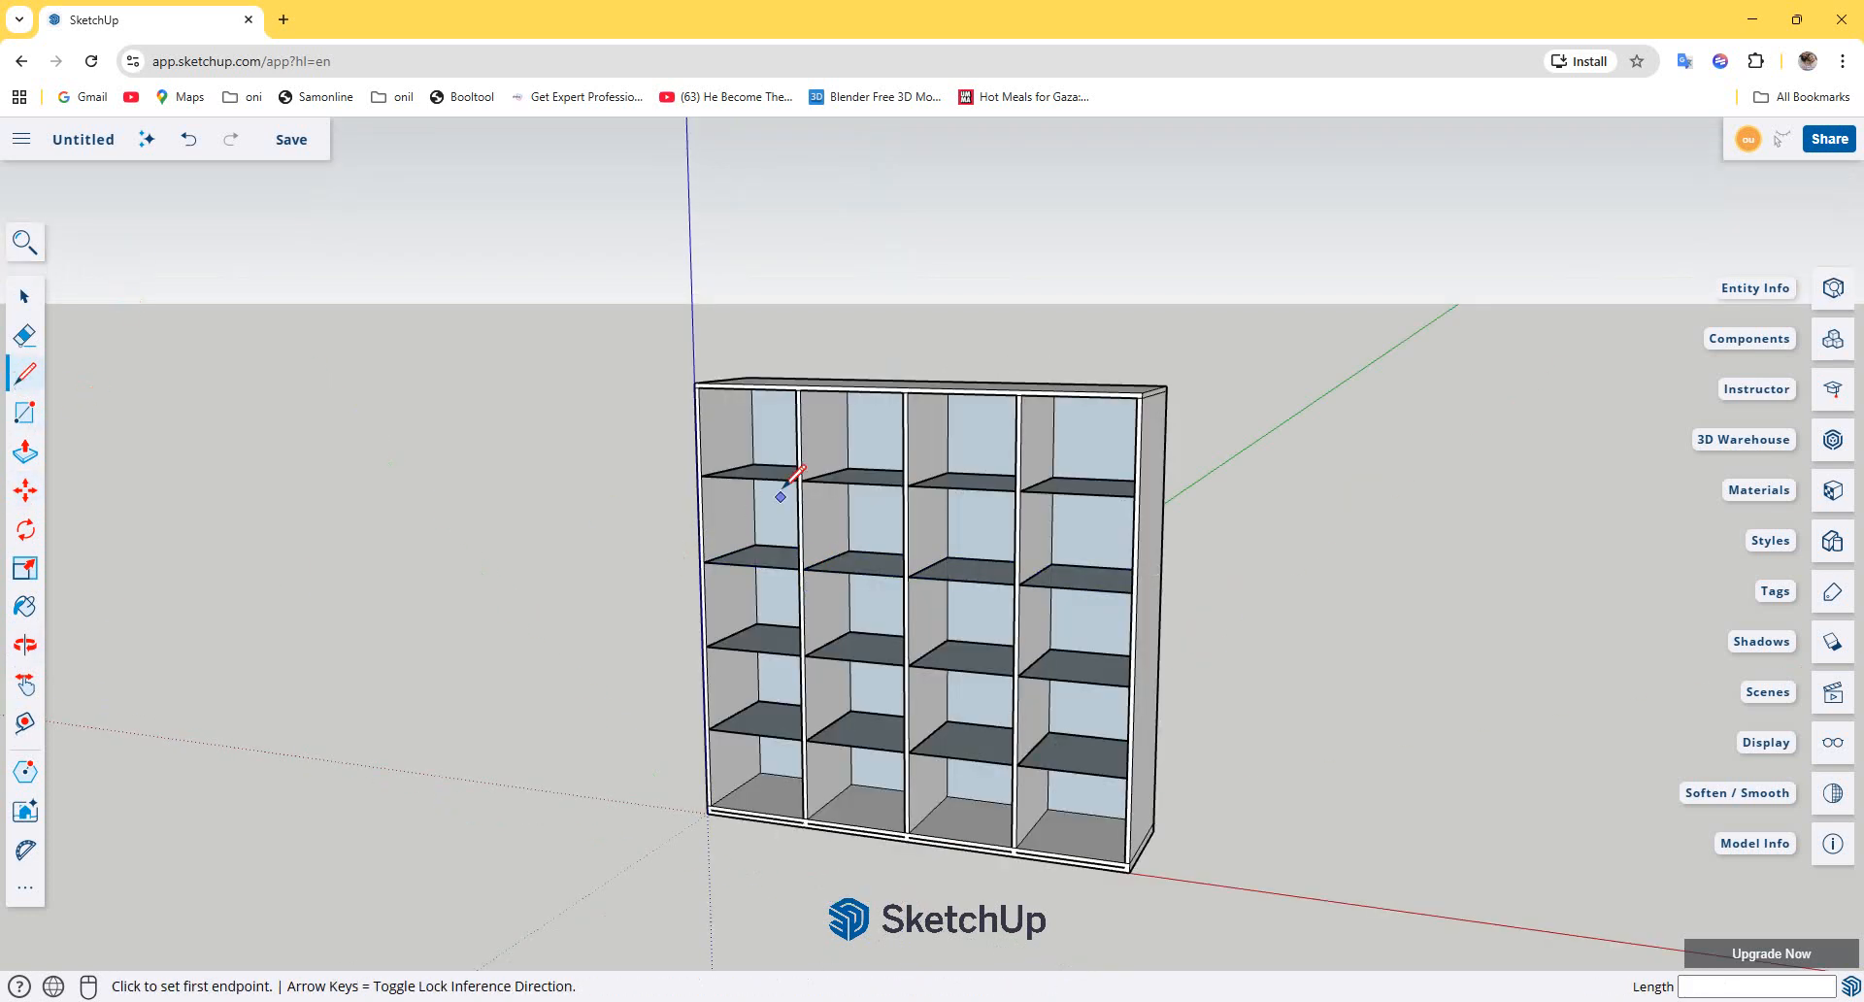
{"action": "scroll", "coordinate": [788, 473], "scroll_direction": "up", "scroll_amount": 4}
{"action": "middle_click_drag", "start_coordinate": [803, 478], "coordinate": [1380, 525]}
{"action": "left_click", "coordinate": [1418, 516]}
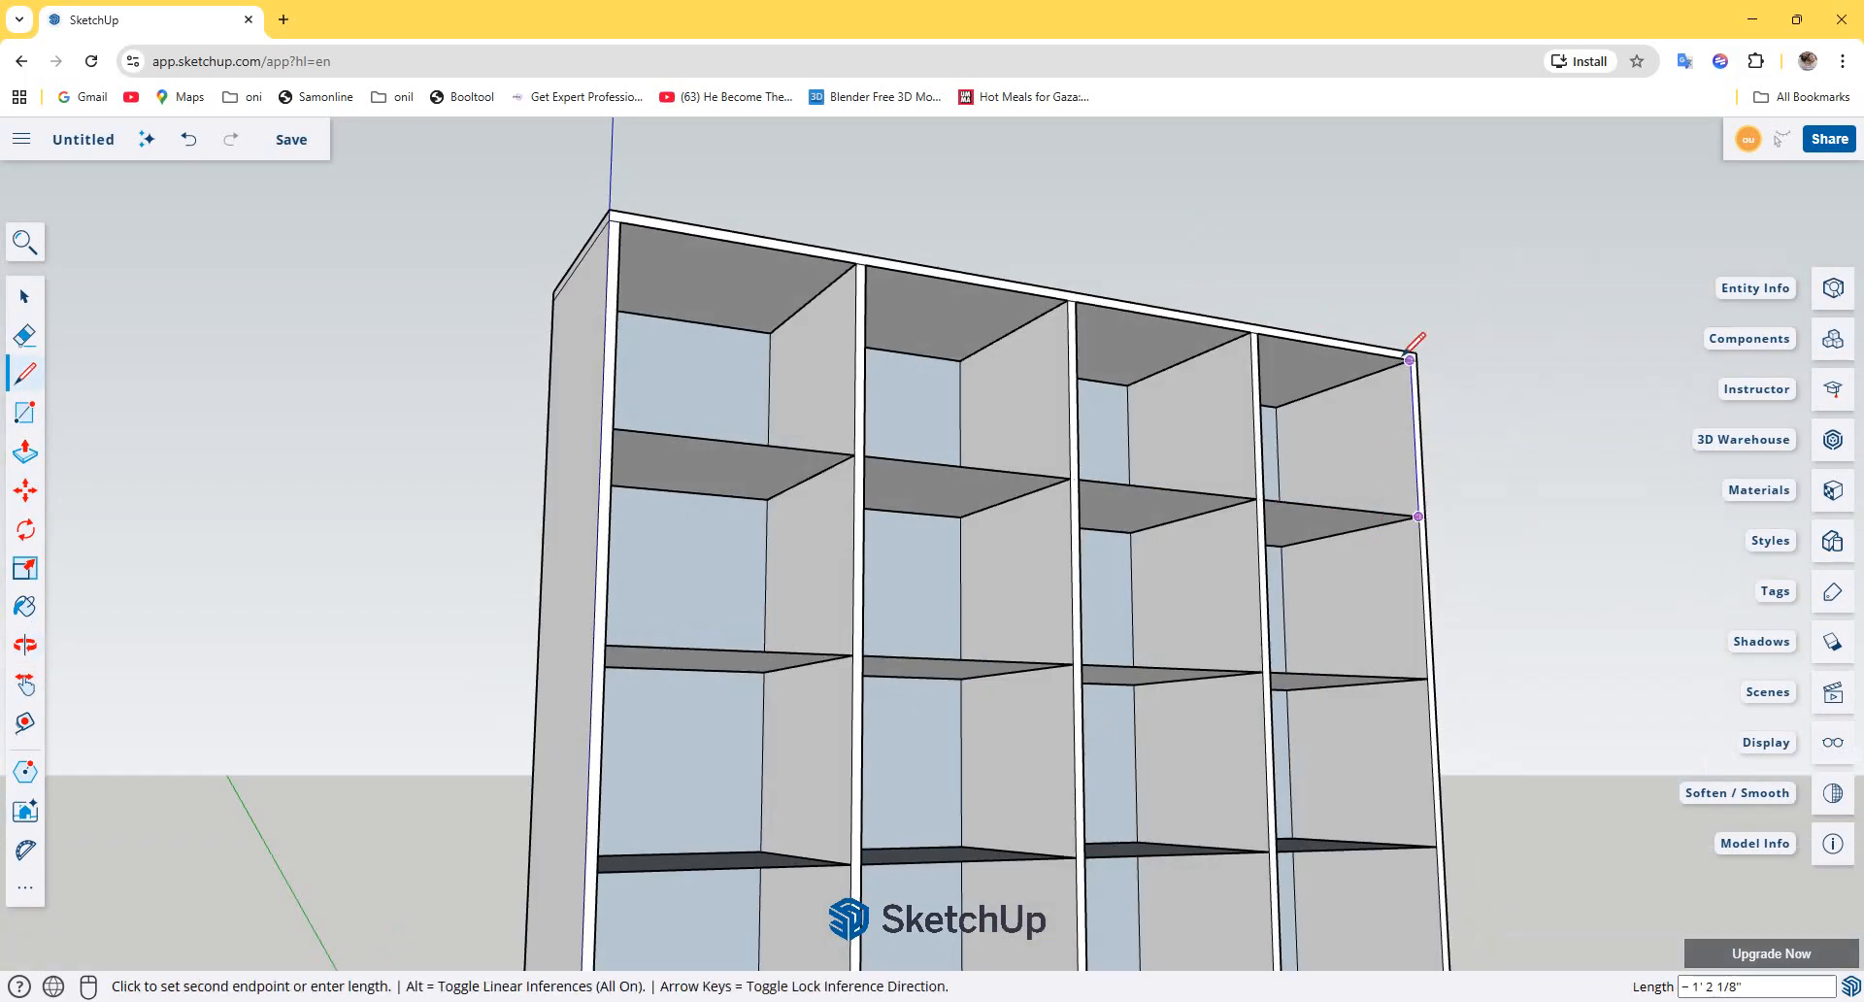
{"action": "key", "text": "Escape"}
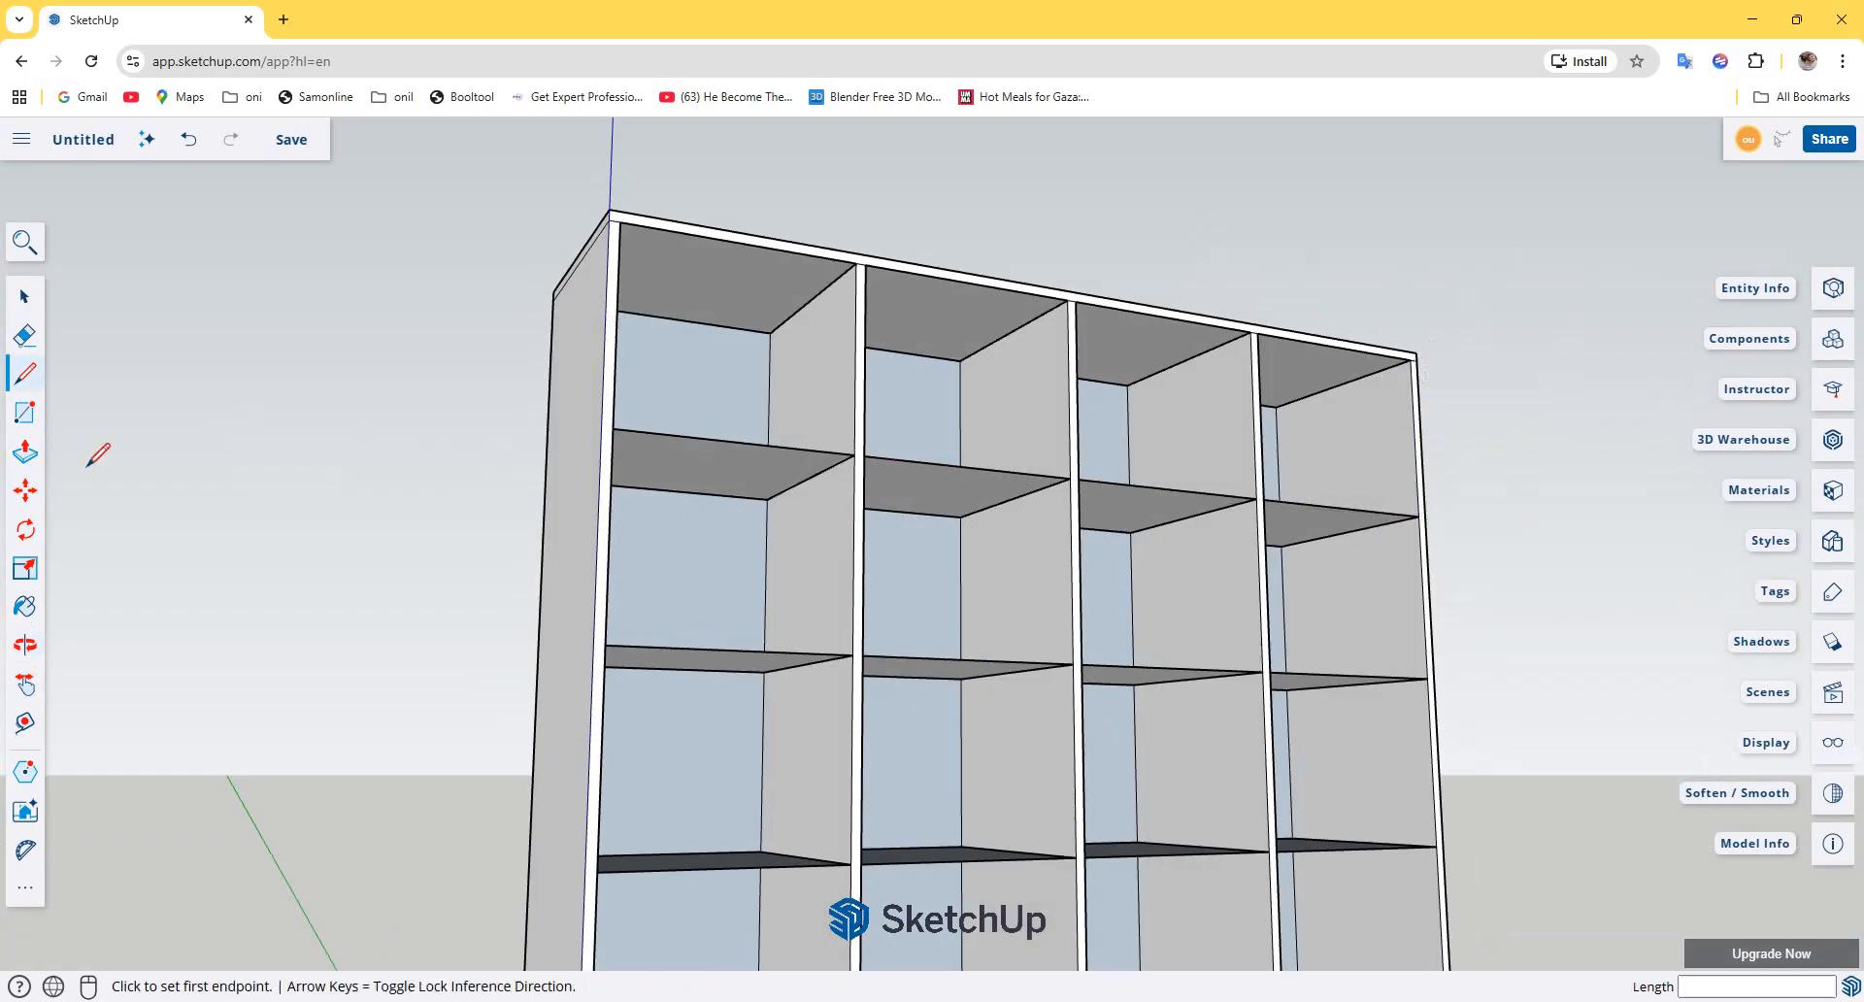
{"action": "left_click", "coordinate": [25, 451]}
{"action": "scroll", "coordinate": [724, 490], "scroll_direction": "up", "scroll_amount": 2}
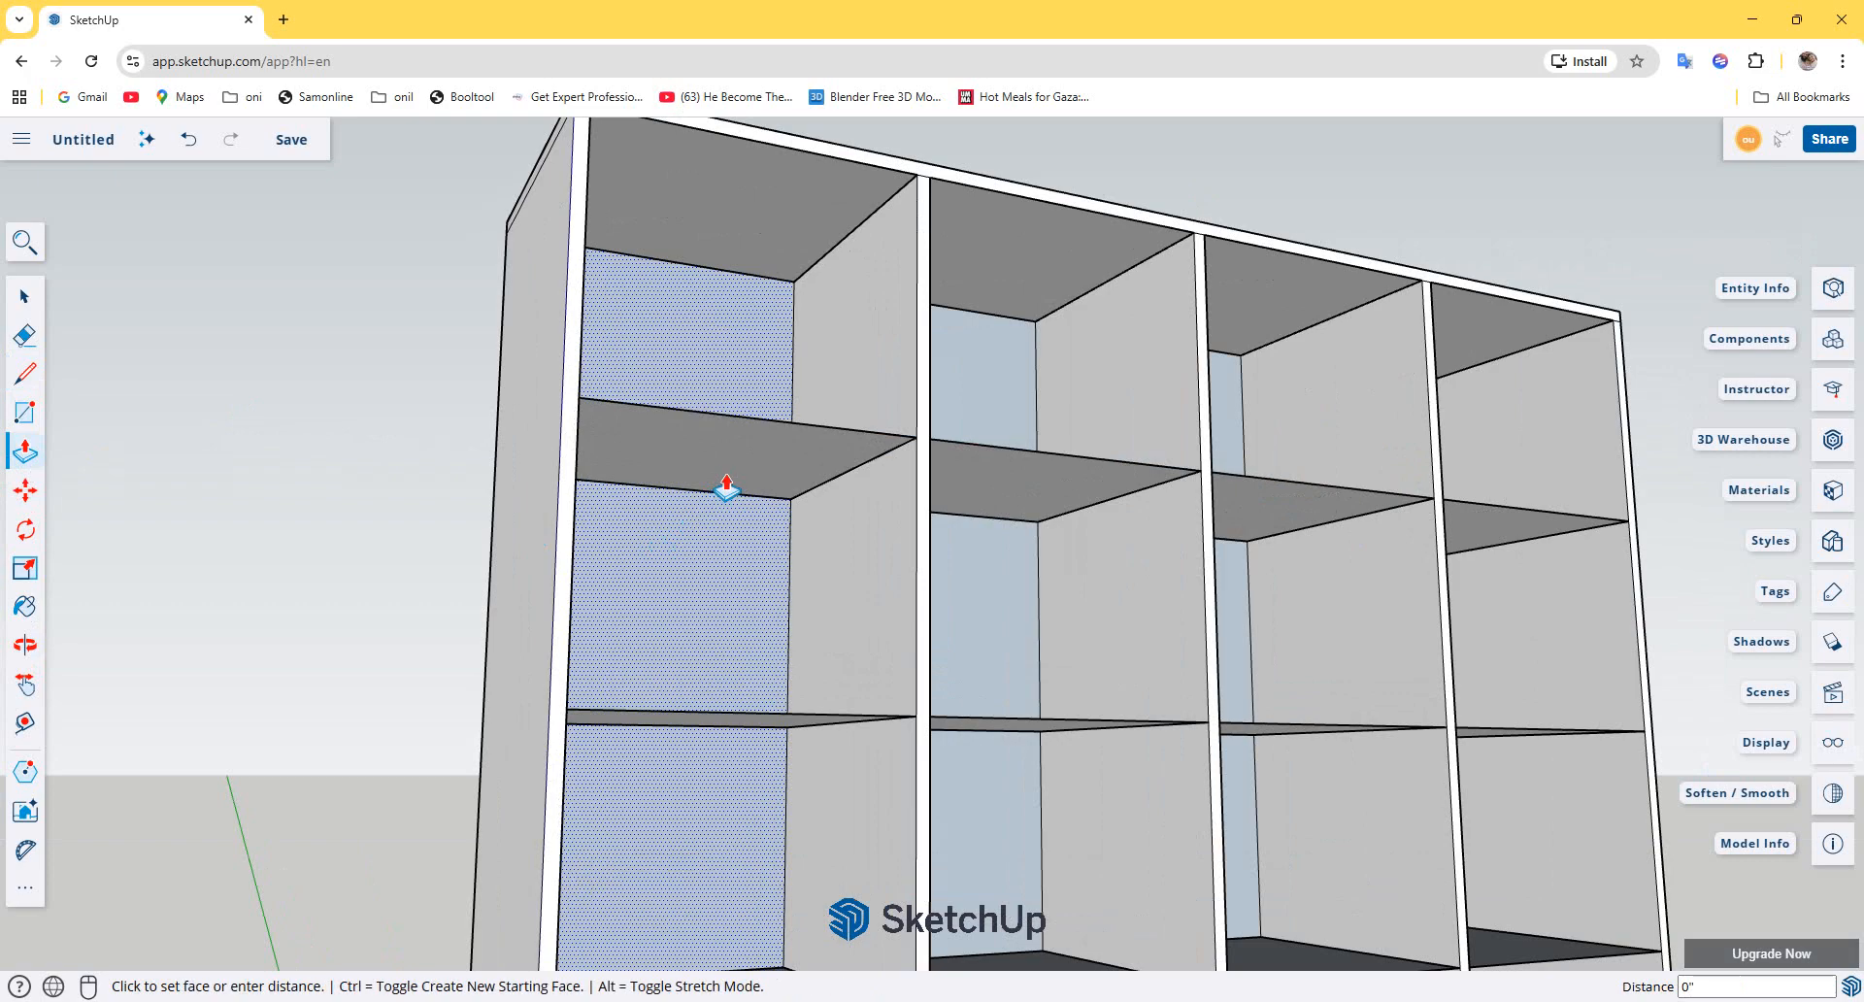
{"action": "left_click", "coordinate": [24, 296]}
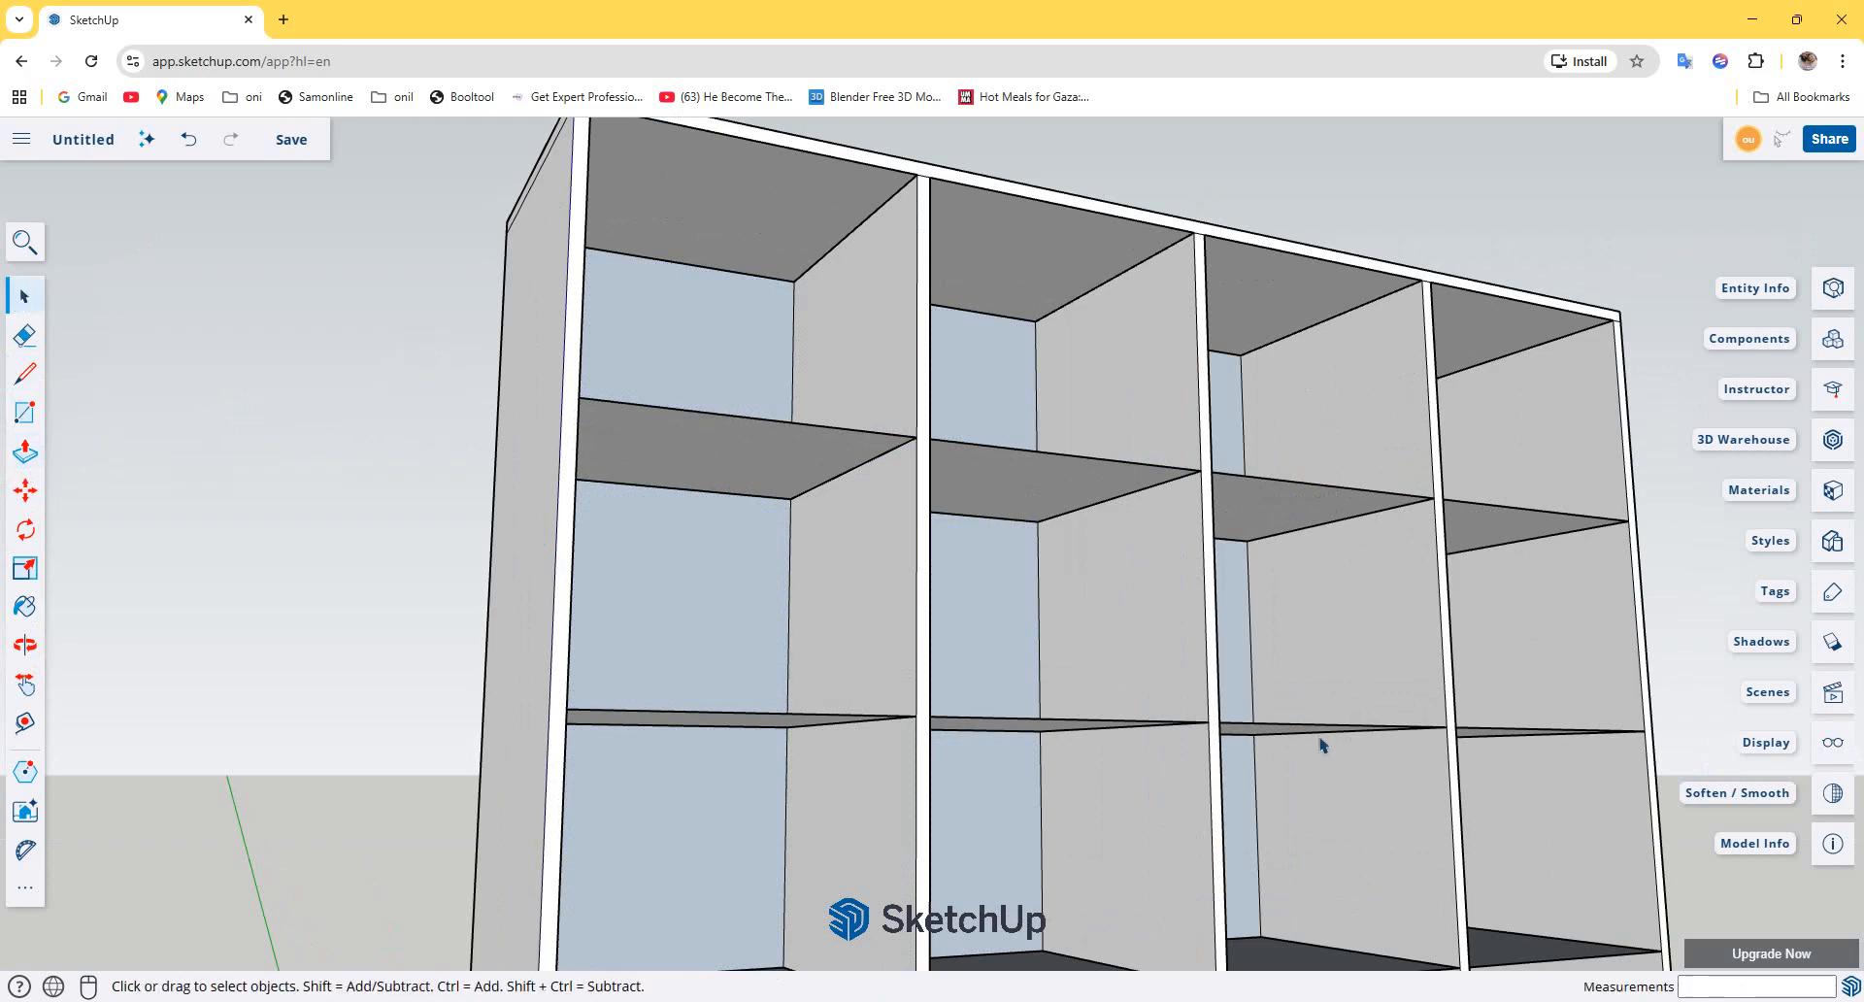
Step: Open the uppermost shelf group for editing and Push/Pull its leftmost panel down .75"
{"action": "double_click", "coordinate": [1020, 507]}
{"action": "double_click", "coordinate": [1020, 502]}
{"action": "left_click", "coordinate": [1031, 498]}
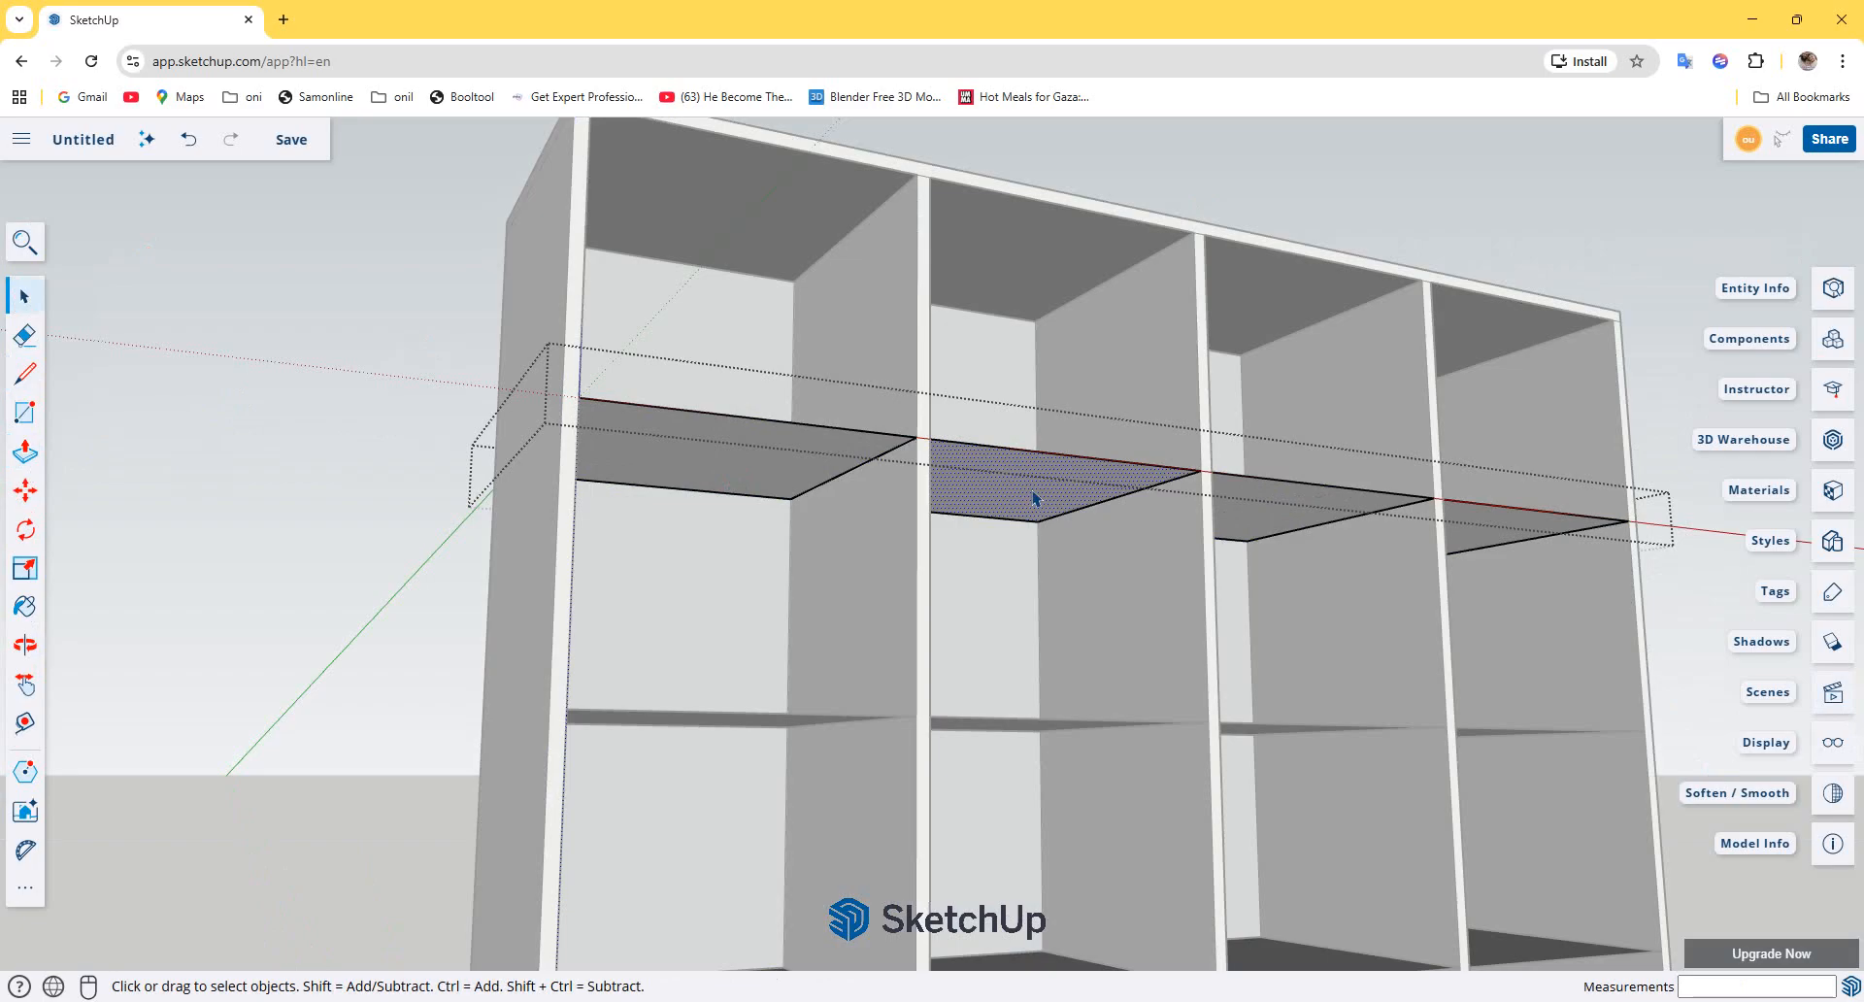
{"action": "left_click", "coordinate": [772, 471], "text": "ctrl"}
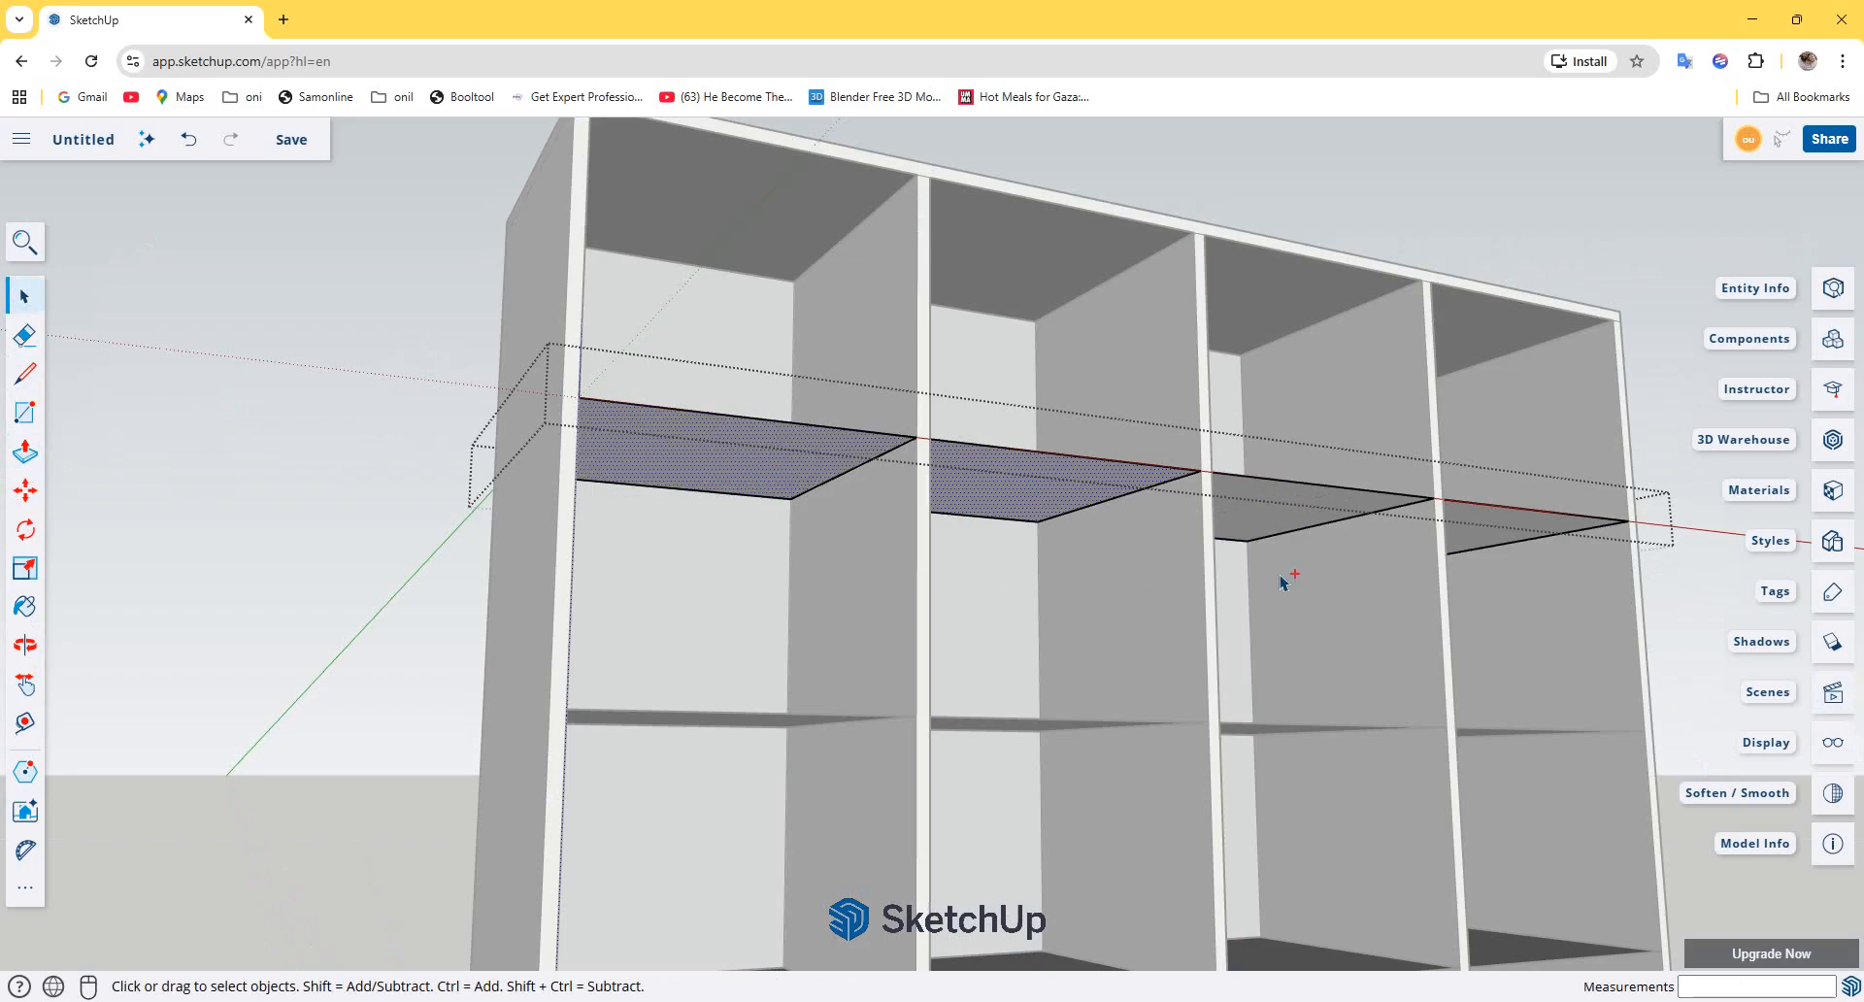
{"action": "left_click", "coordinate": [1316, 532], "text": "ctrl"}
{"action": "left_click", "coordinate": [1495, 540], "text": "ctrl"}
{"action": "left_click", "coordinate": [33, 461]}
{"action": "left_click", "coordinate": [774, 496]}
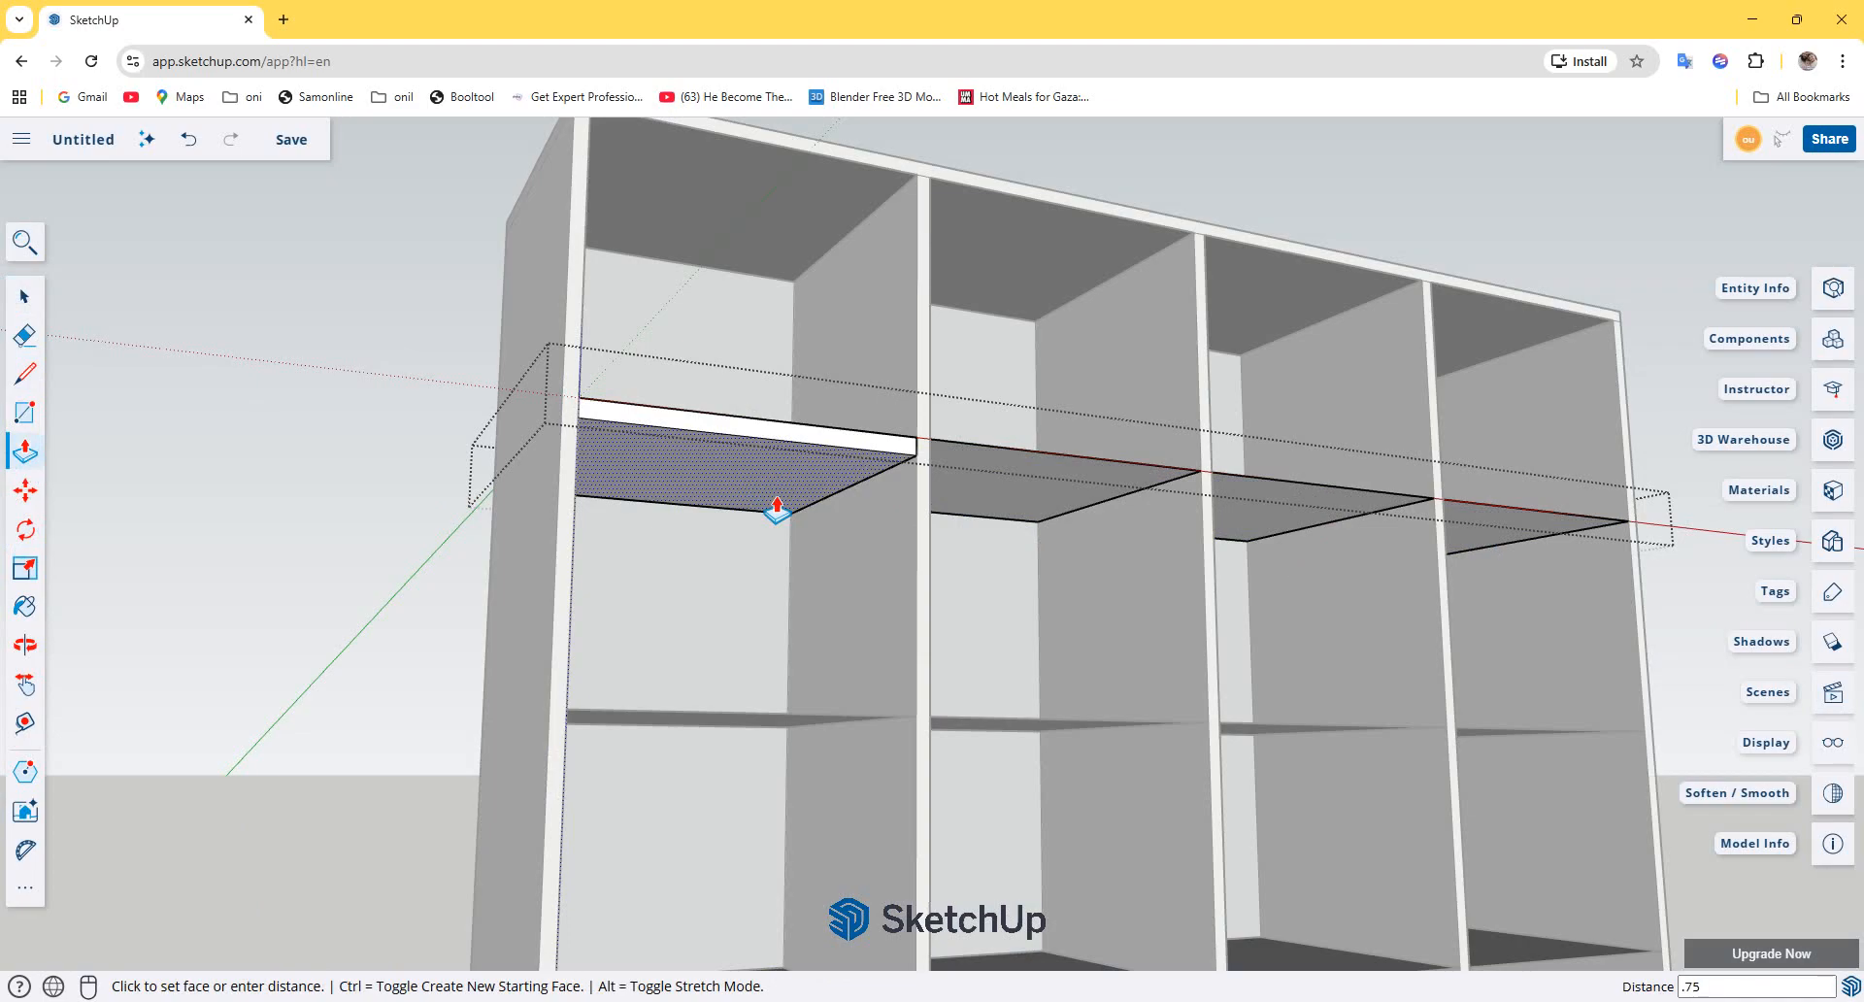
{"action": "key", "text": "Return"}
Step: Repeat the .75" Push/Pull on the other three panels of the uppermost shelf
{"action": "double_click", "coordinate": [962, 485]}
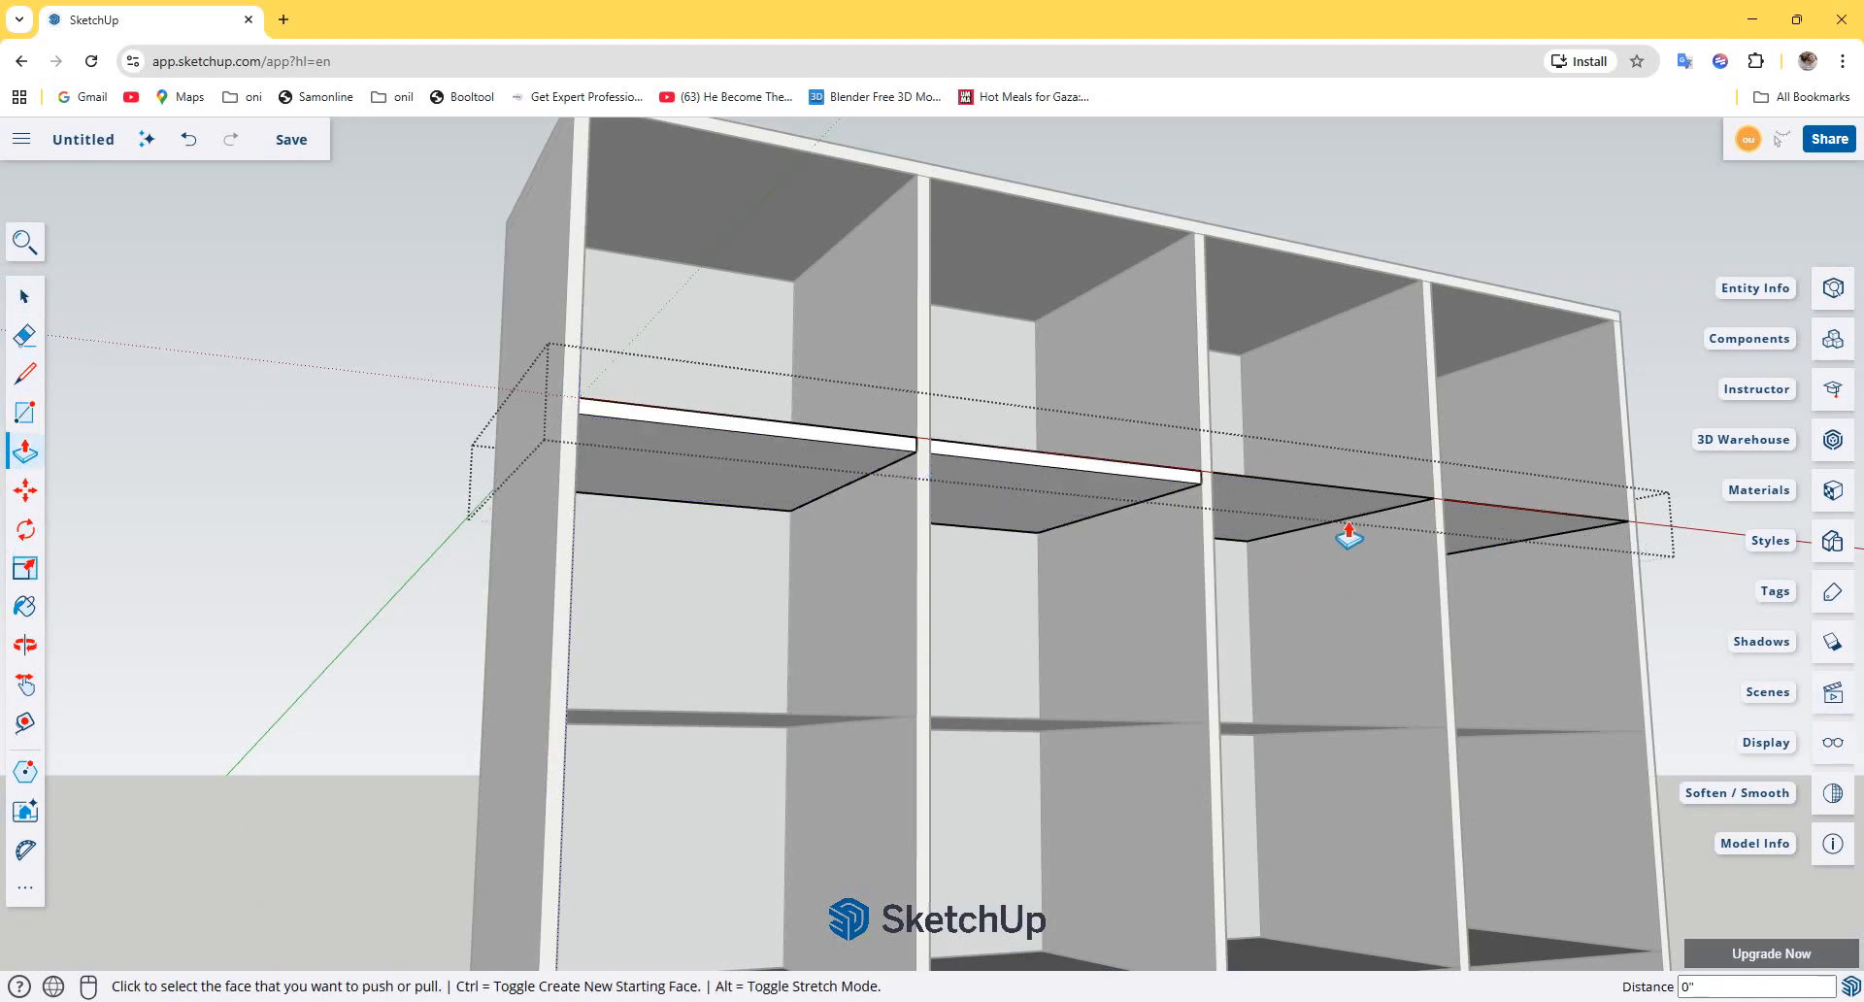
{"action": "double_click", "coordinate": [1340, 532]}
{"action": "double_click", "coordinate": [1476, 553]}
{"action": "scroll", "coordinate": [712, 476], "scroll_direction": "down", "scroll_amount": 3}
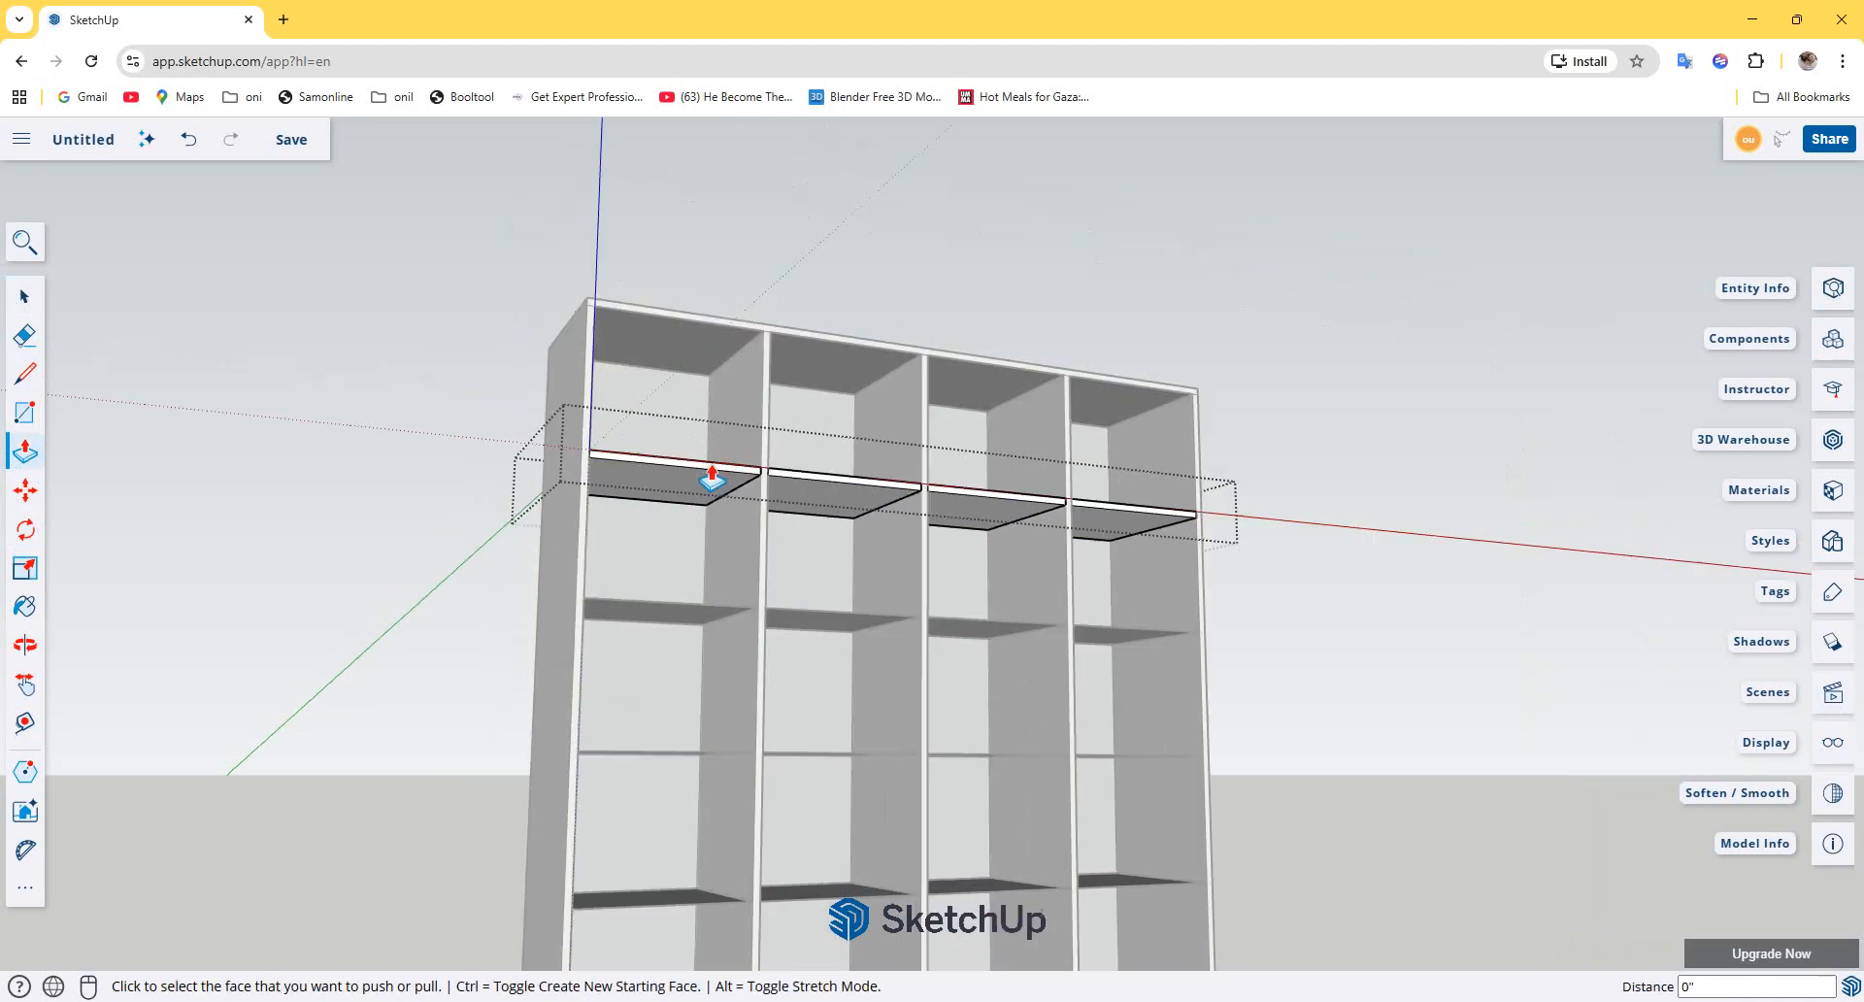
Step: Open the second shelf group from the top and thicken all four panels downward with the same .75" Push/Pull
{"action": "left_click", "coordinate": [25, 296]}
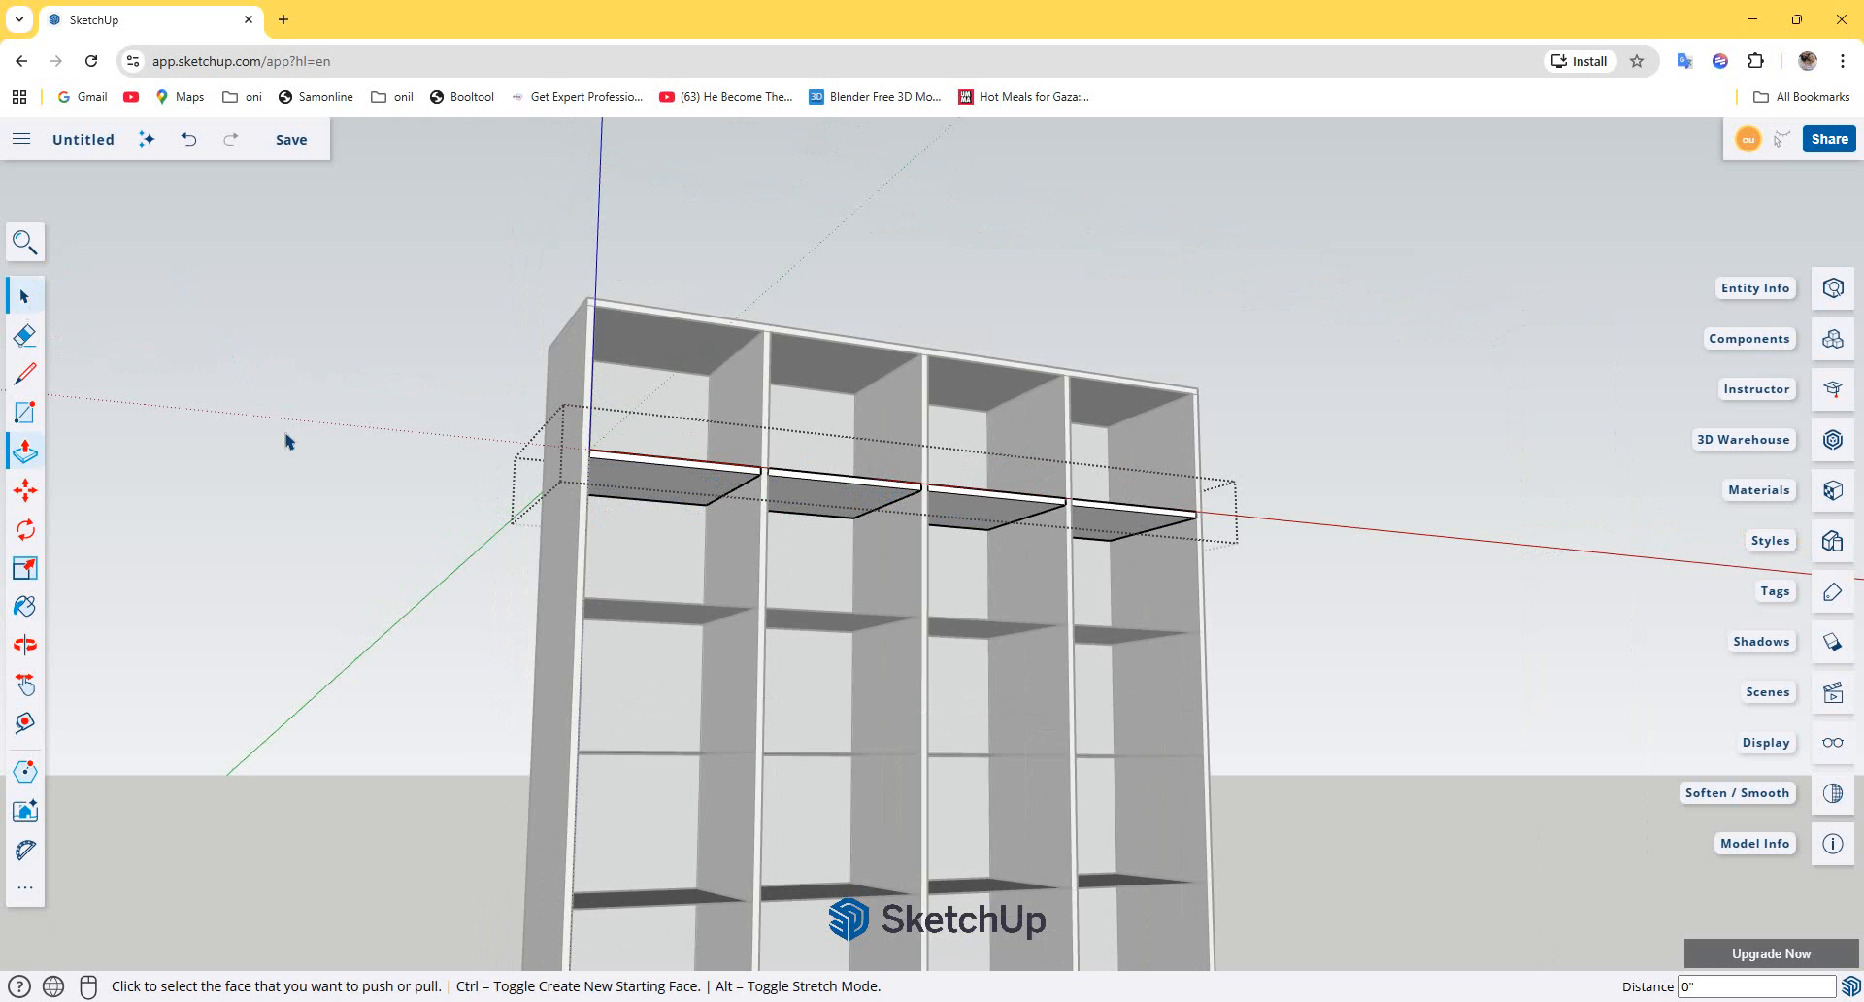
{"action": "triple_click", "coordinate": [679, 613]}
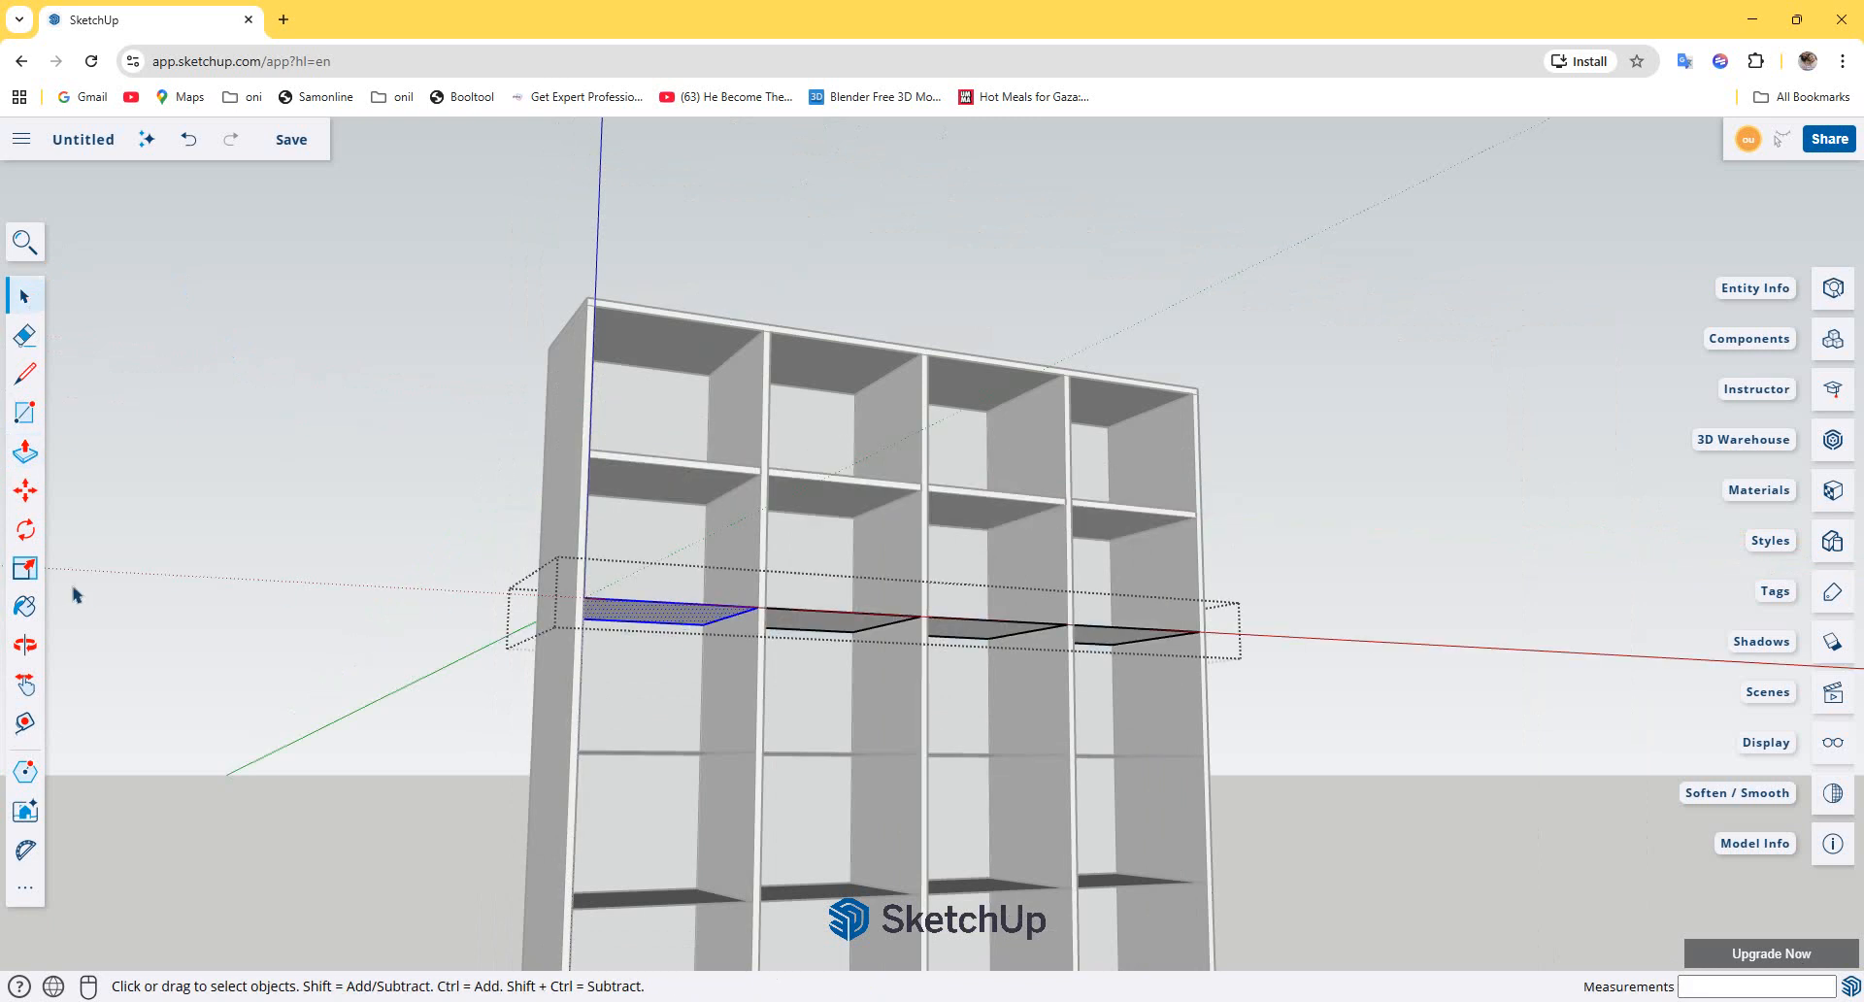
{"action": "left_click", "coordinate": [25, 451]}
{"action": "left_click", "coordinate": [668, 626]}
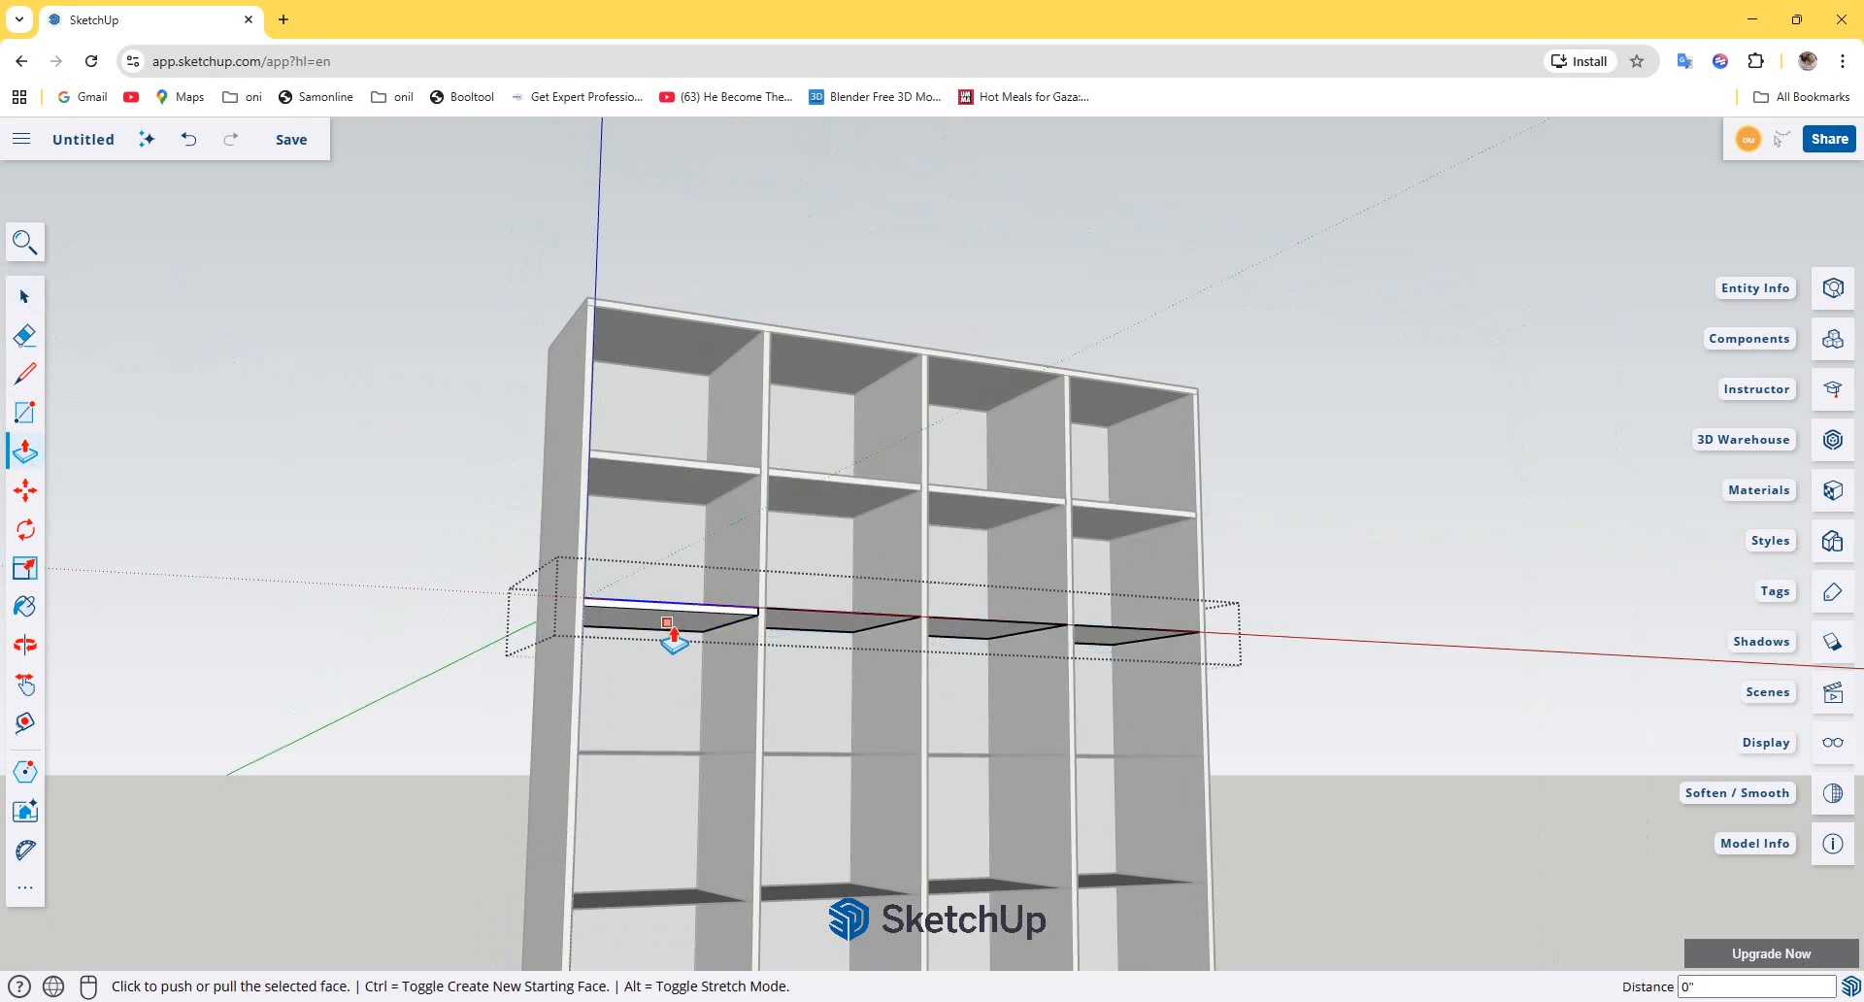
{"action": "left_click", "coordinate": [842, 629]}
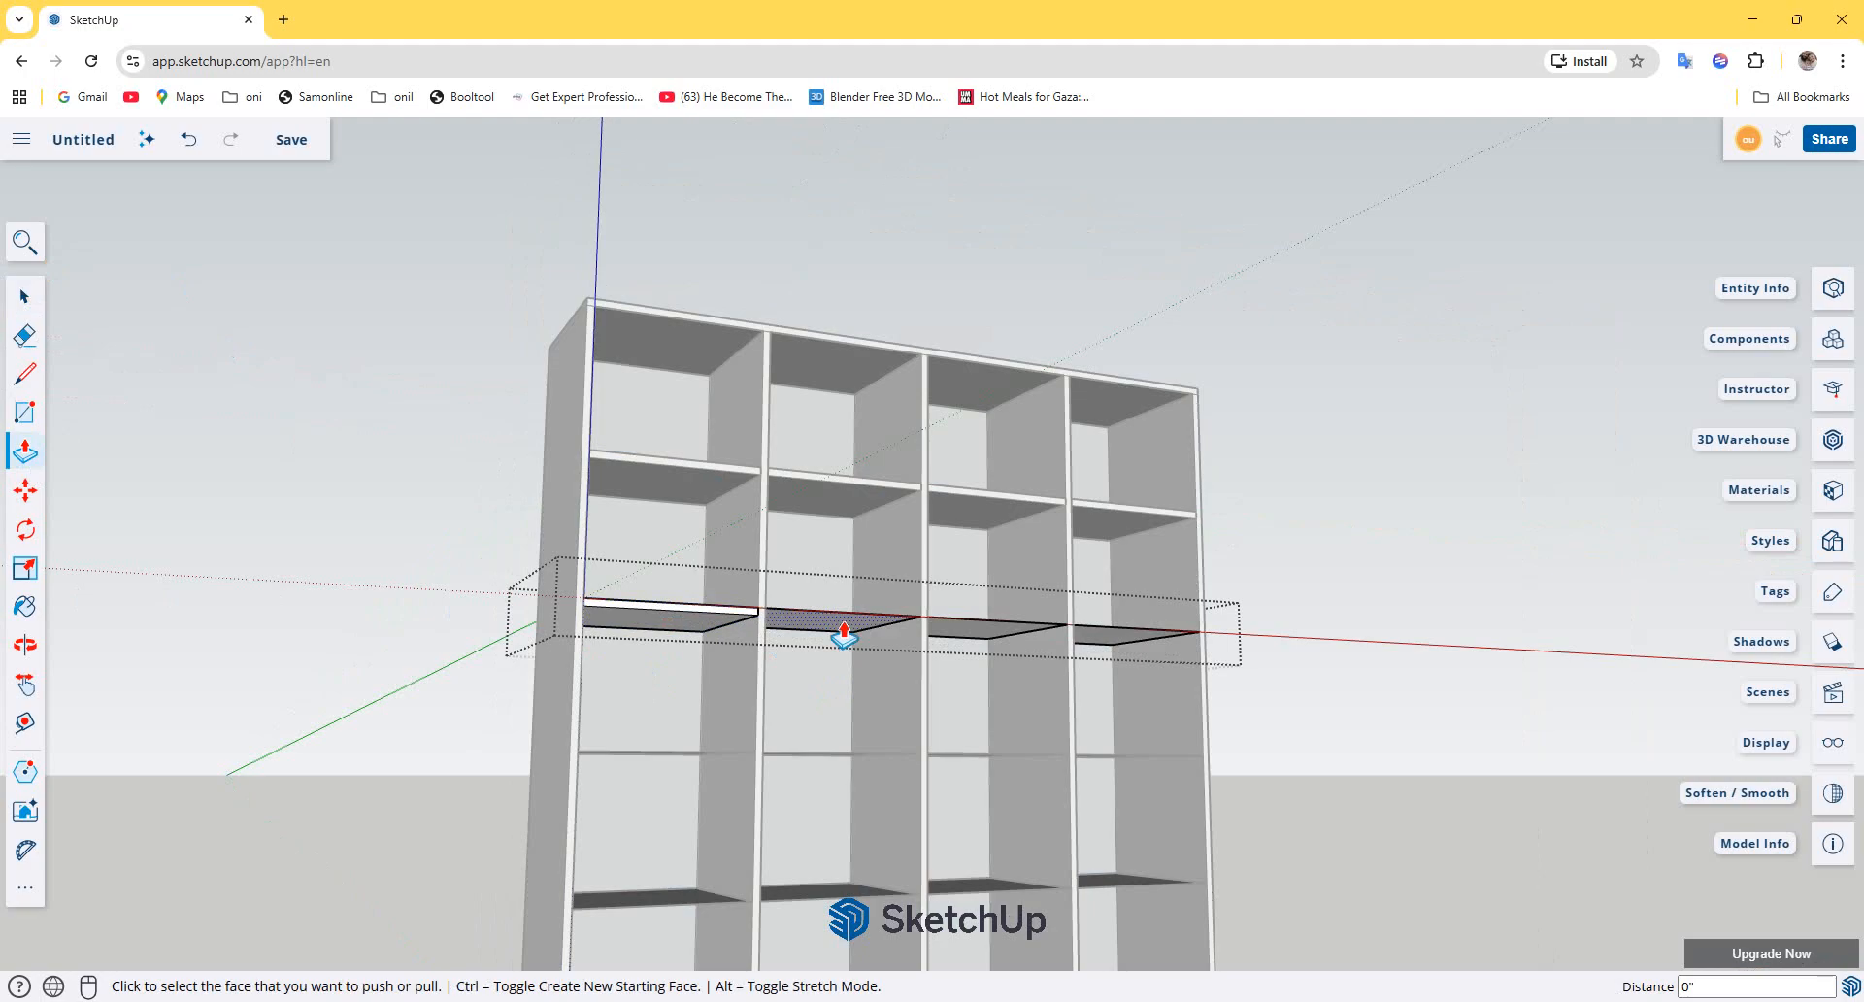
{"action": "double_click", "coordinate": [843, 633]}
{"action": "left_click", "coordinate": [982, 636]}
{"action": "left_click", "coordinate": [982, 636]}
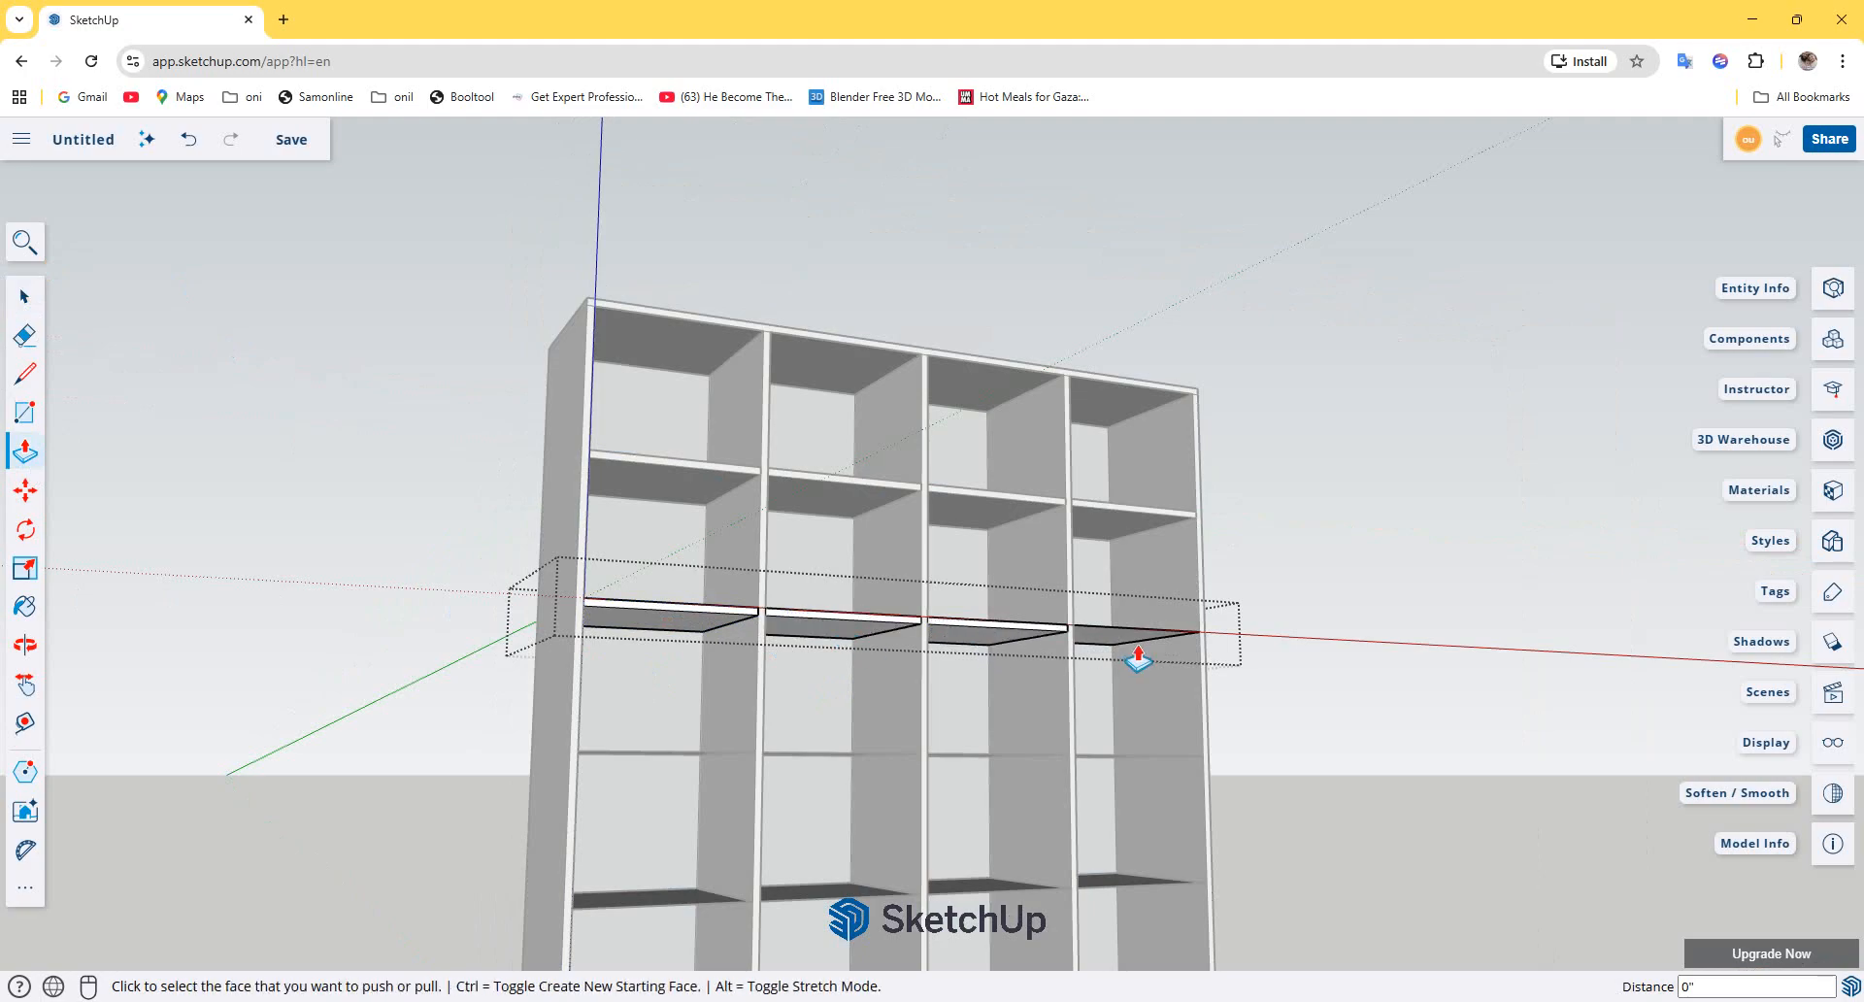
{"action": "double_click", "coordinate": [1138, 655]}
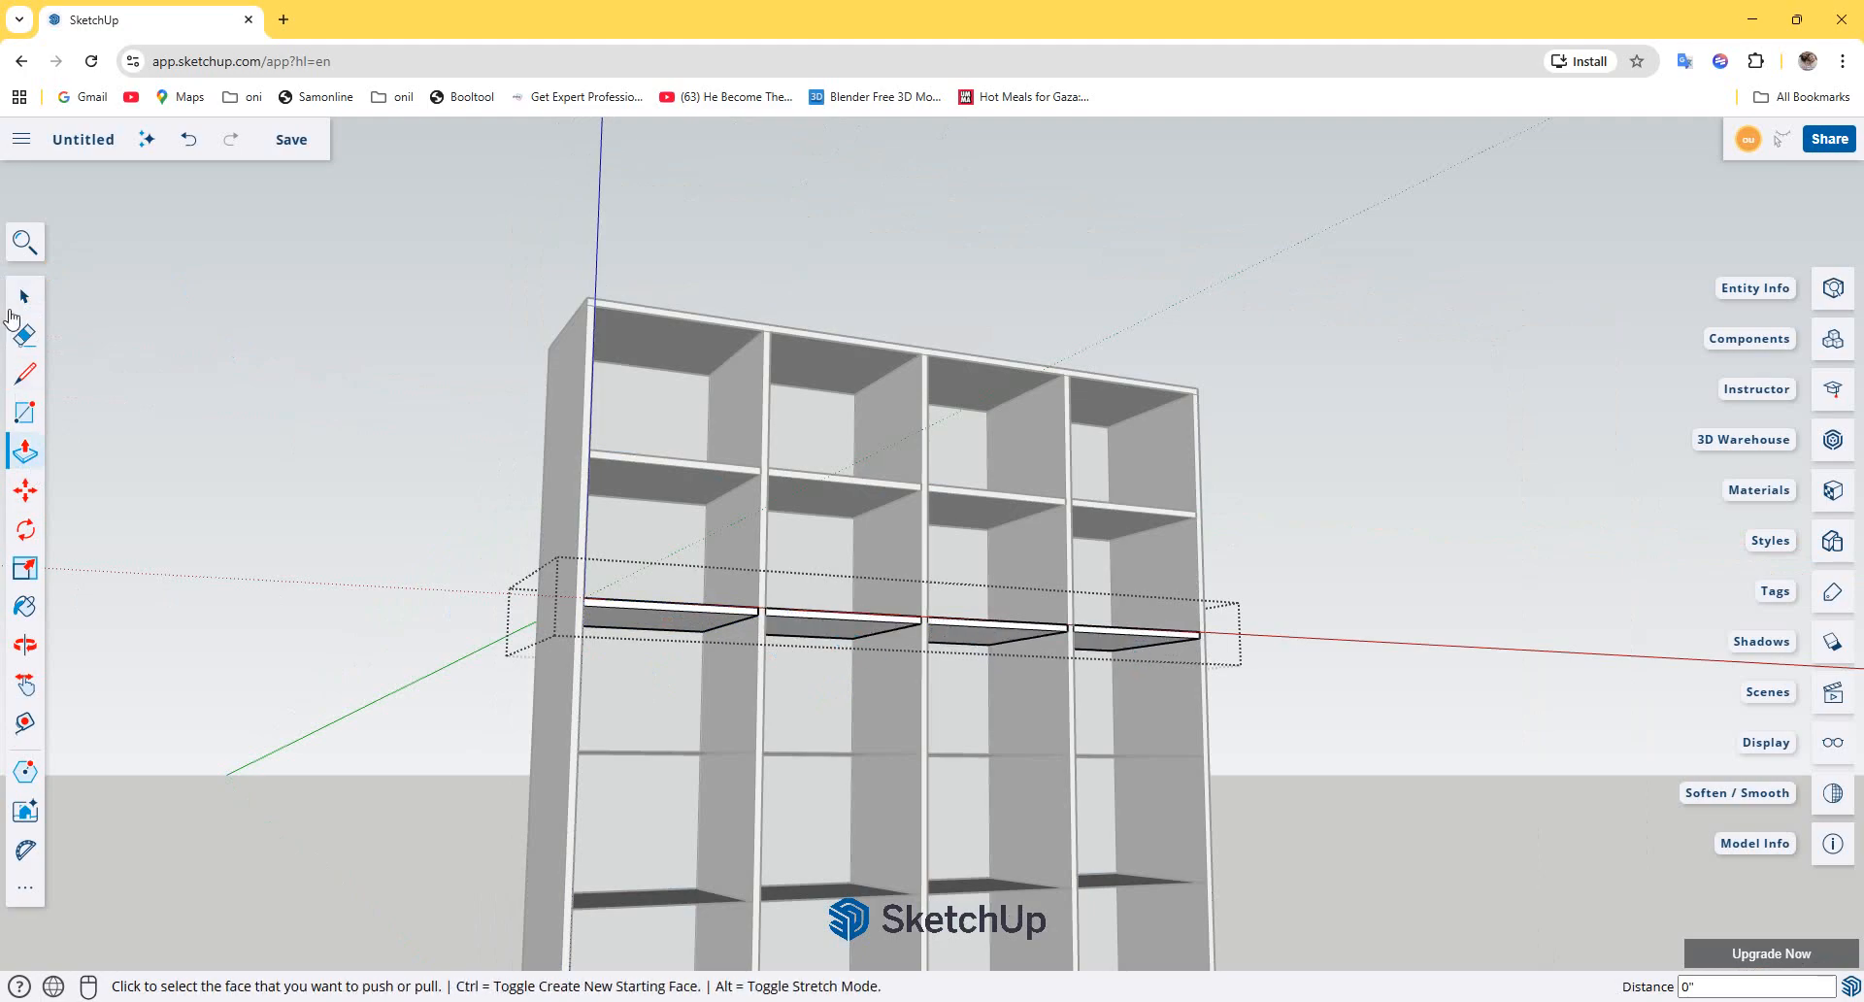
Step: Open the third shelf group from the top and thicken its leftmost panel with the same .75" Push/Pull
{"action": "left_click", "coordinate": [23, 297]}
{"action": "scroll", "coordinate": [652, 791], "scroll_direction": "up", "scroll_amount": 5}
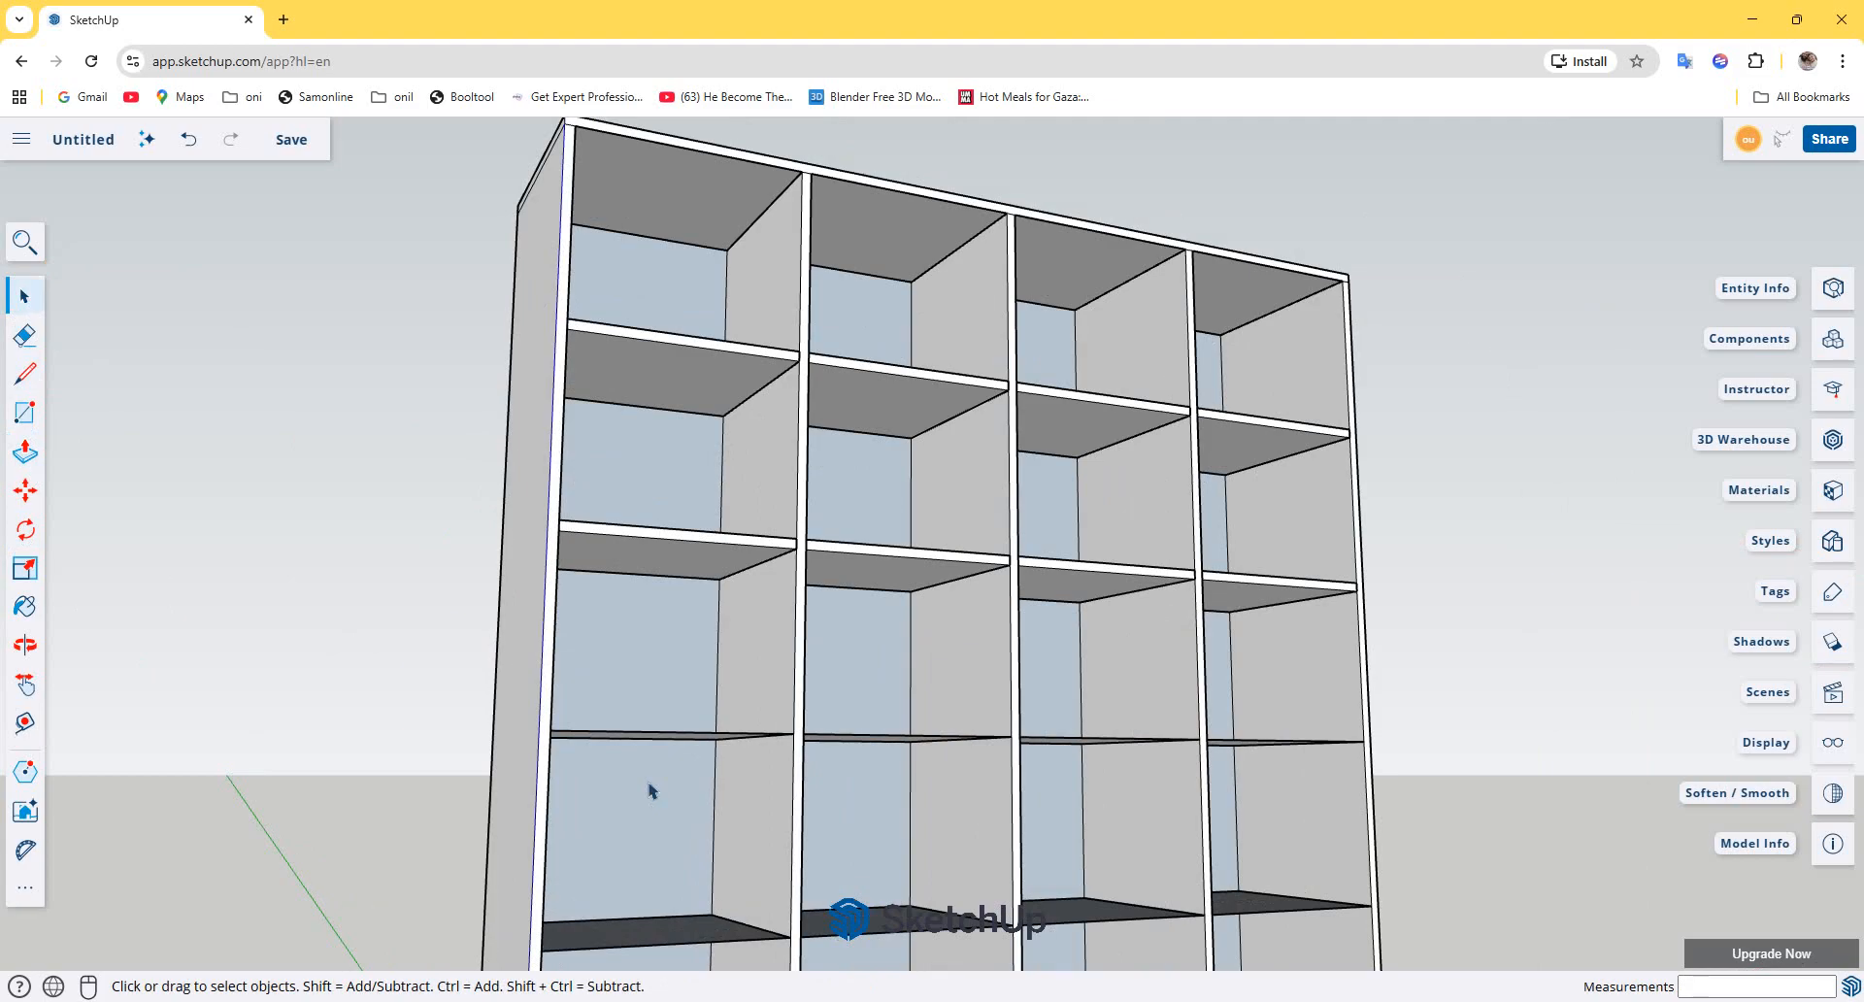
{"action": "scroll", "coordinate": [631, 701], "scroll_direction": "up", "scroll_amount": 3}
{"action": "middle_click_drag", "start_coordinate": [671, 728], "coordinate": [715, 480]}
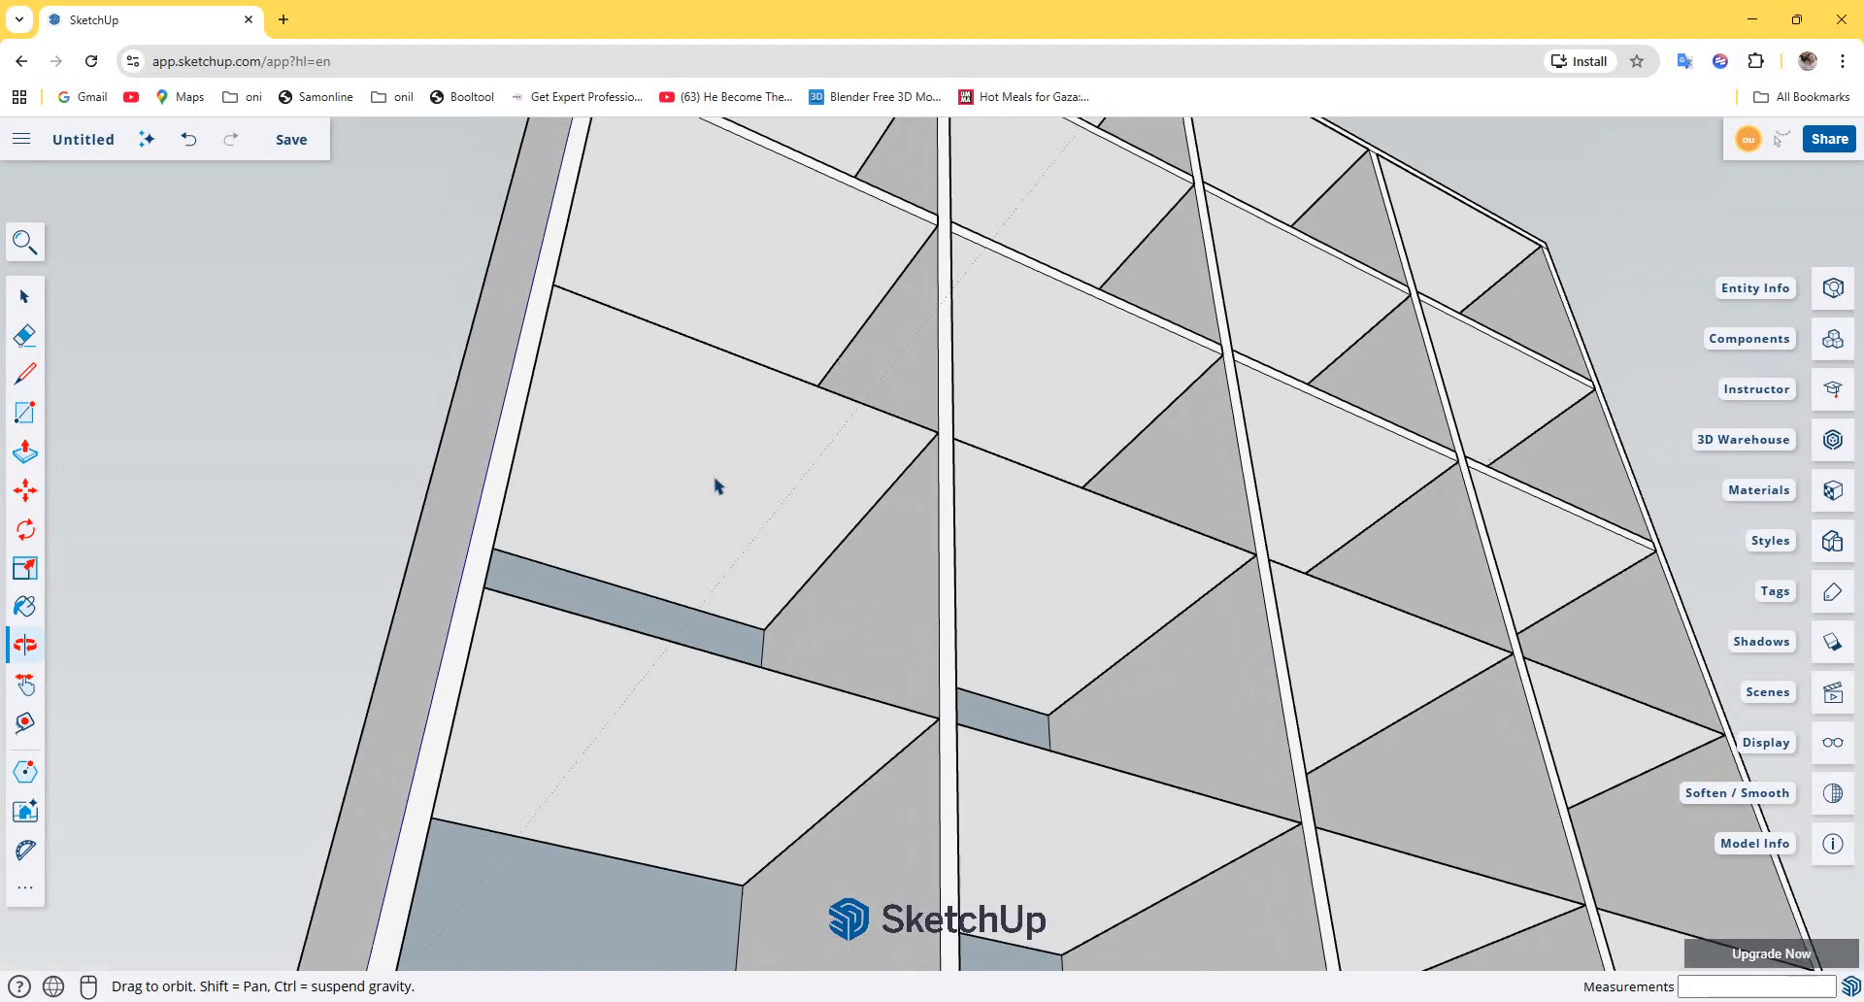
{"action": "double_click", "coordinate": [715, 480]}
{"action": "double_click", "coordinate": [715, 480]}
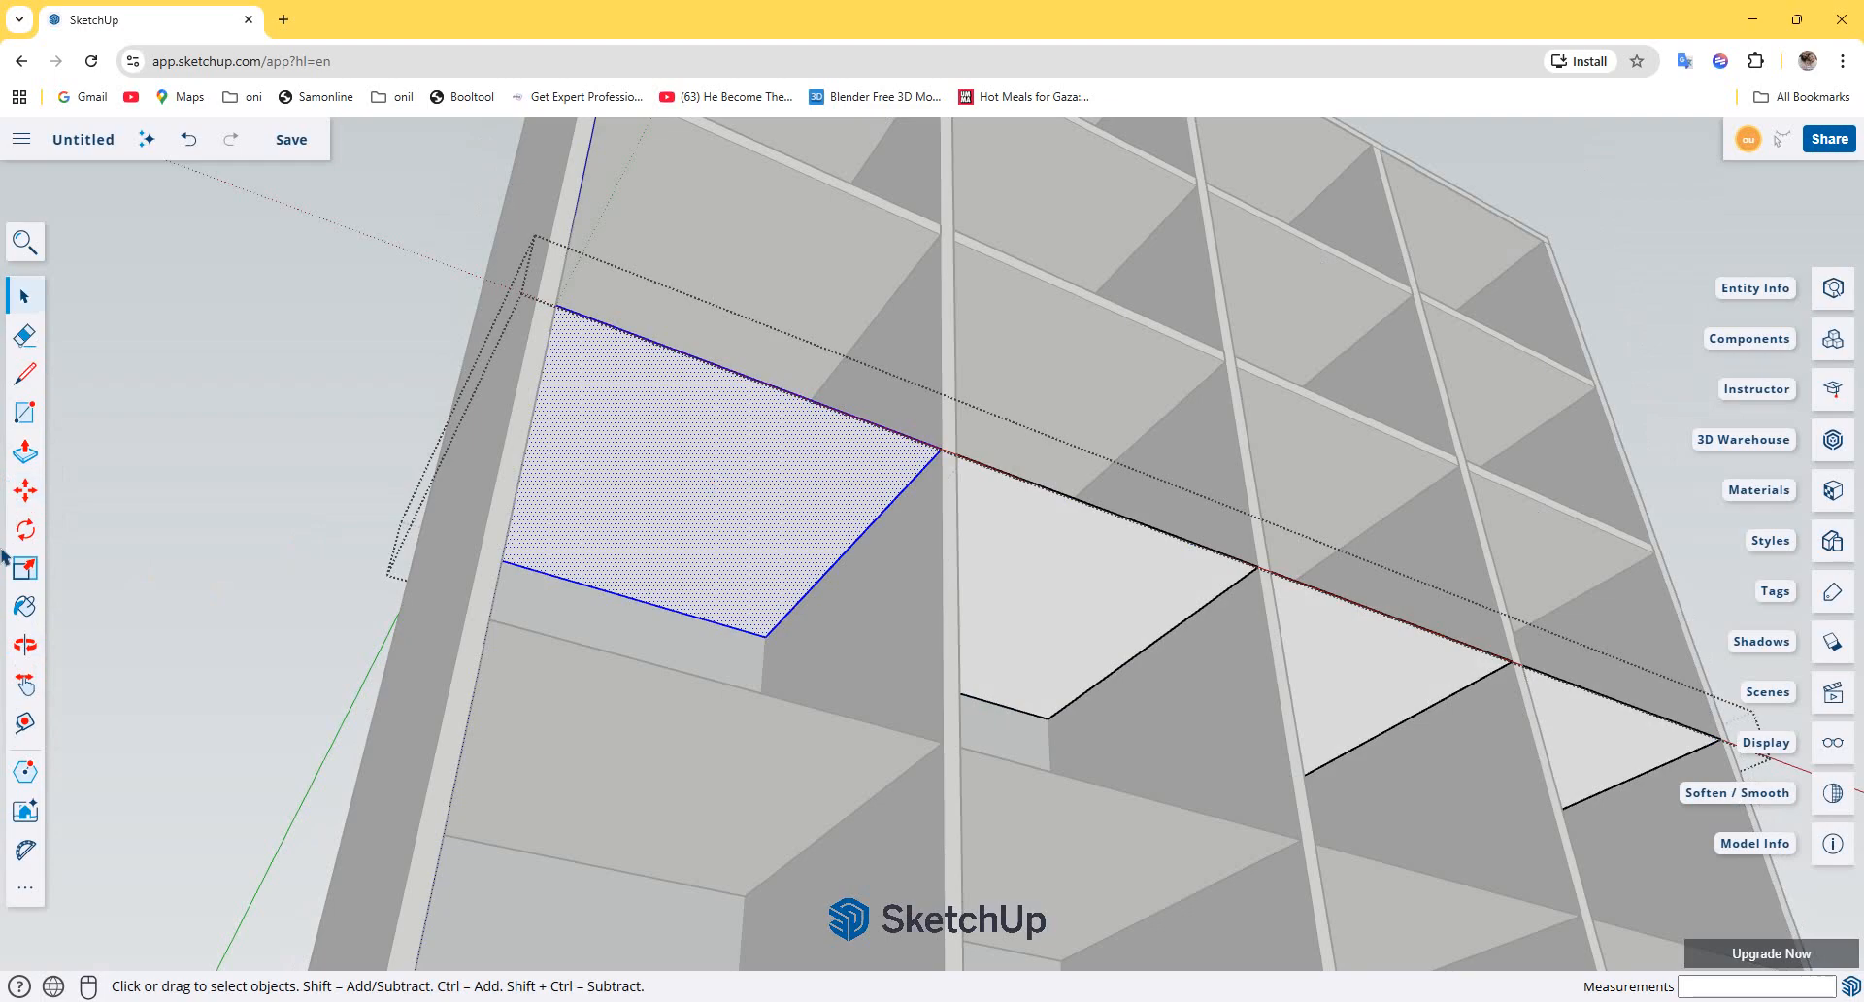
{"action": "left_click", "coordinate": [25, 451]}
{"action": "double_click", "coordinate": [657, 484]}
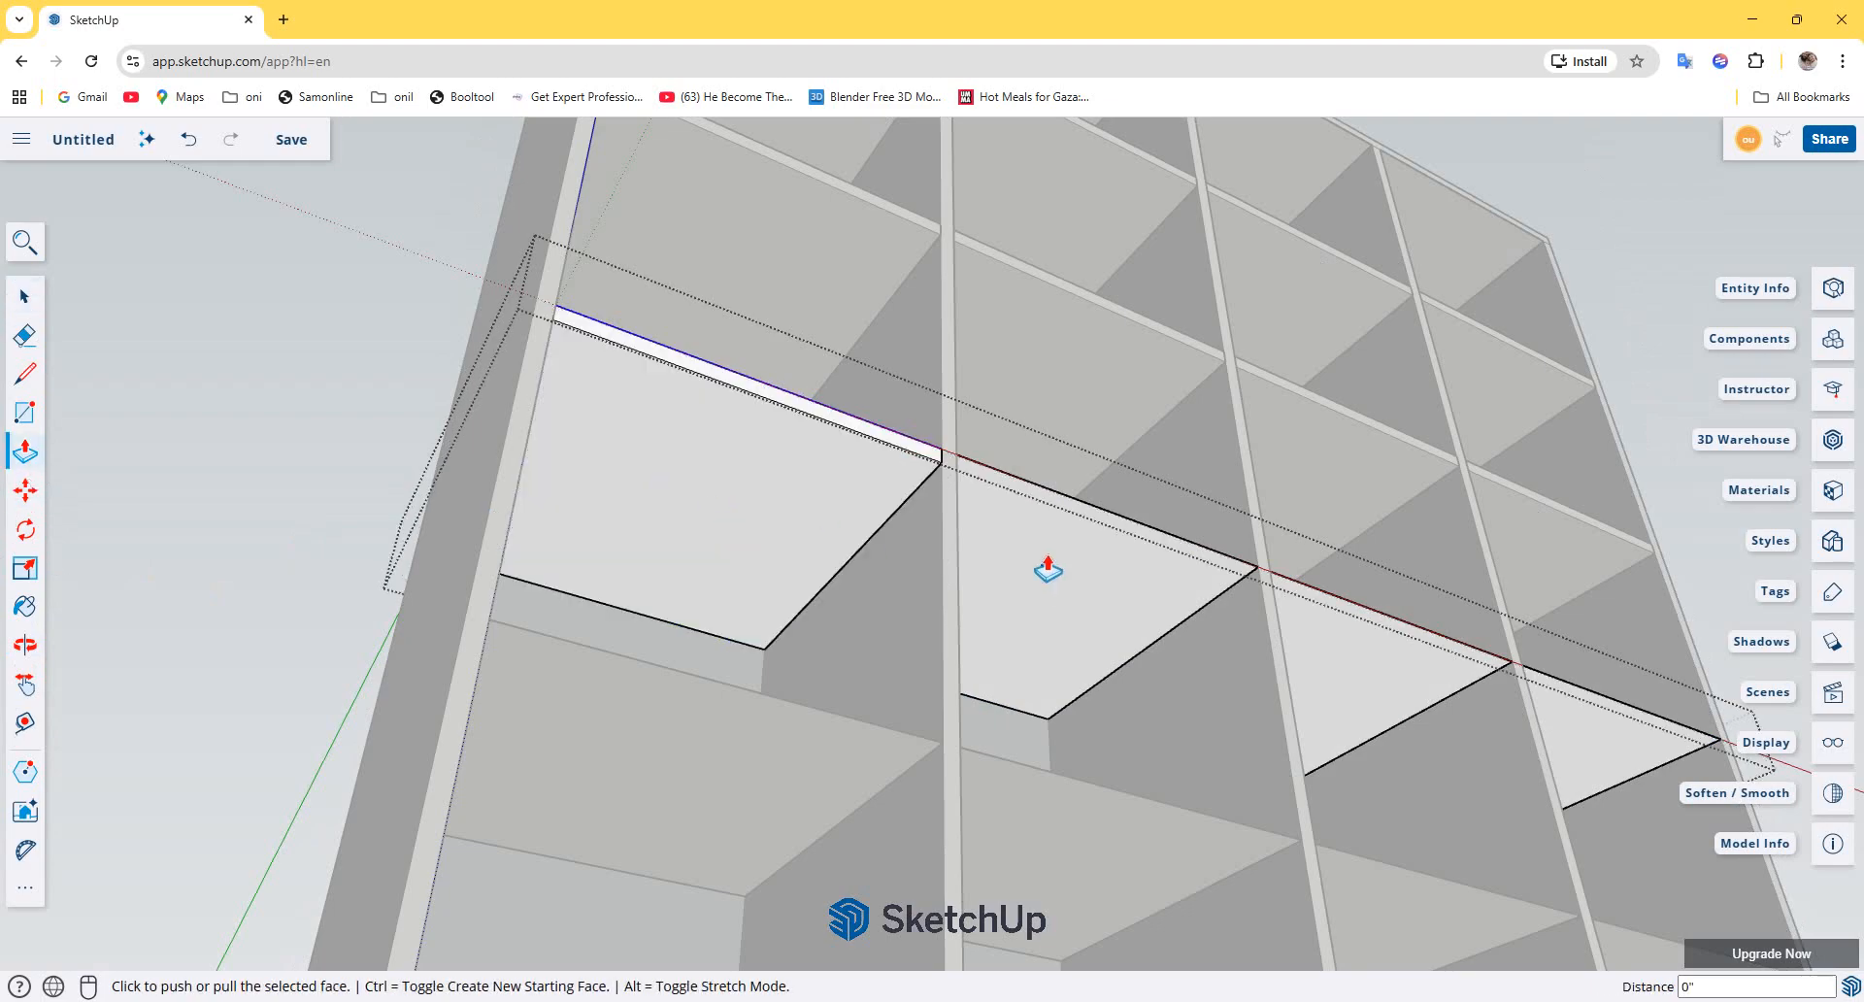
Step: Repeat the .75" Push/Pull on the remaining three panels of the third shelf
{"action": "double_click", "coordinate": [1048, 555]}
{"action": "key", "text": "Escape"}
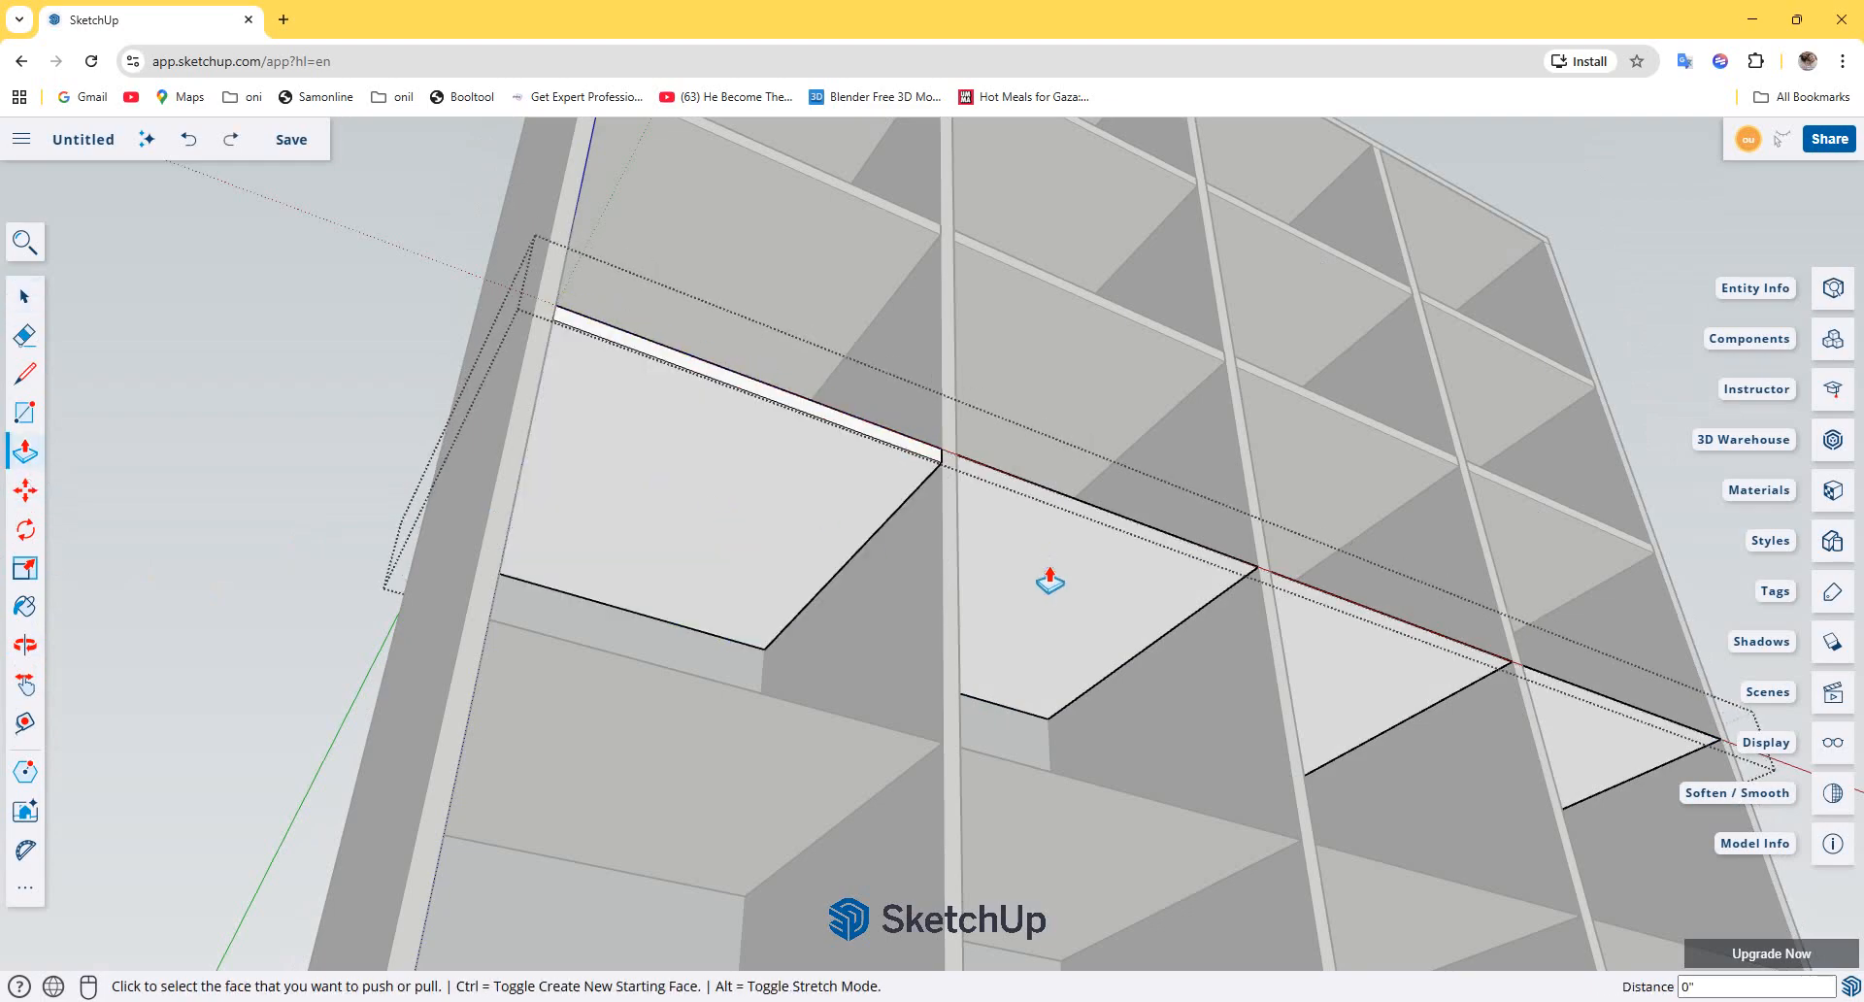
{"action": "double_click", "coordinate": [1049, 580]}
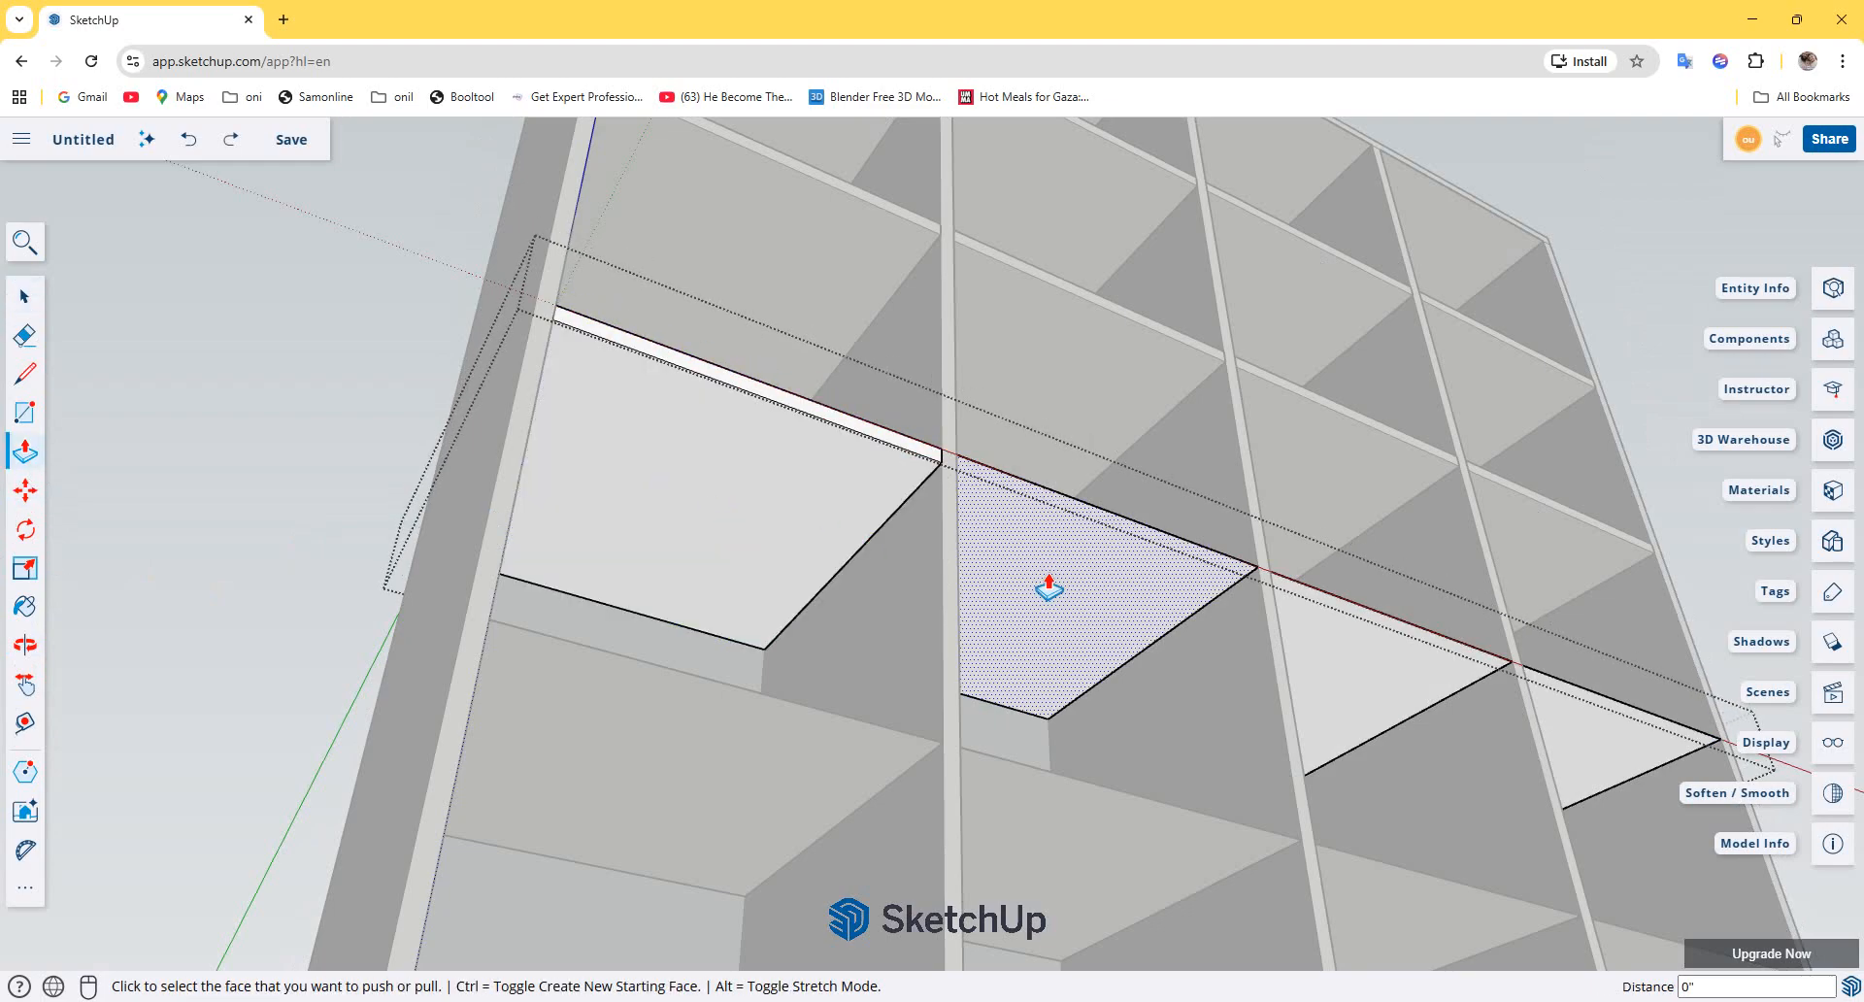
{"action": "double_click", "coordinate": [1433, 658]}
{"action": "double_click", "coordinate": [1614, 737]}
Step: Open the fourth shelf group from the top and thicken all four panels downward with the same .75" Push/Pull
{"action": "middle_click_drag", "start_coordinate": [803, 690], "coordinate": [294, 475]}
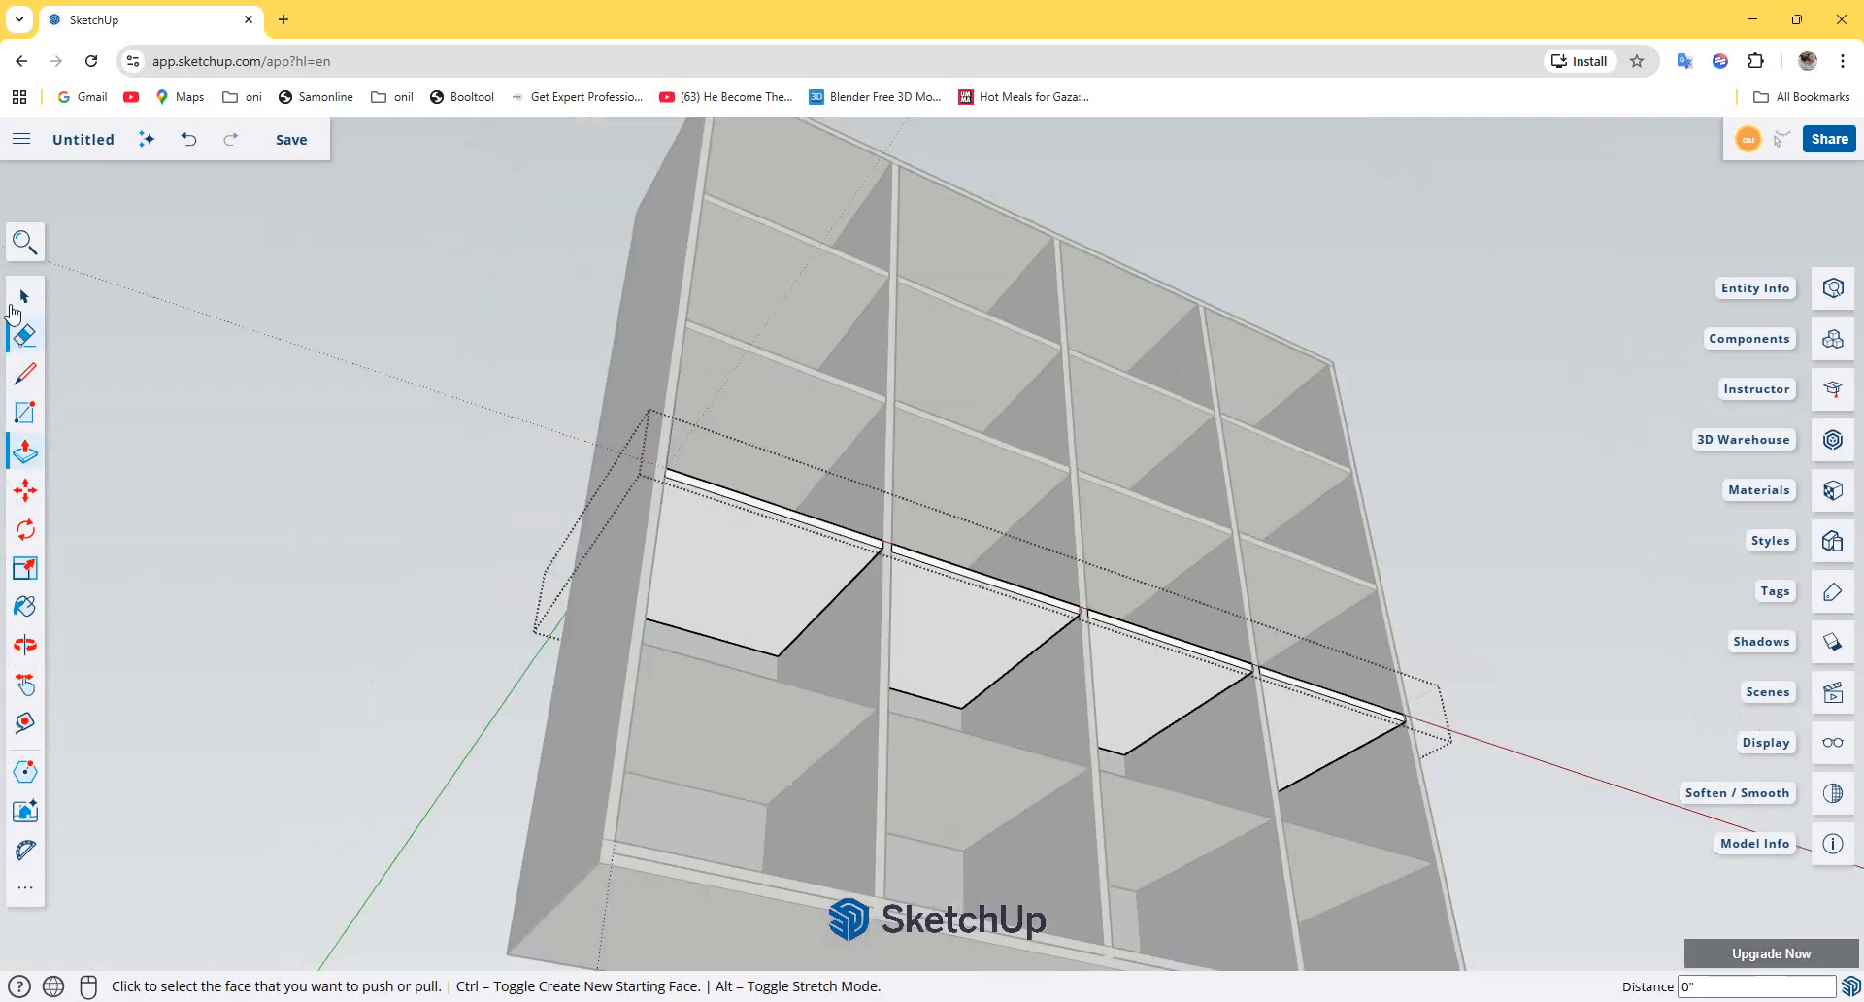
{"action": "left_click", "coordinate": [15, 299]}
{"action": "double_click", "coordinate": [791, 762]}
{"action": "left_click", "coordinate": [790, 764]}
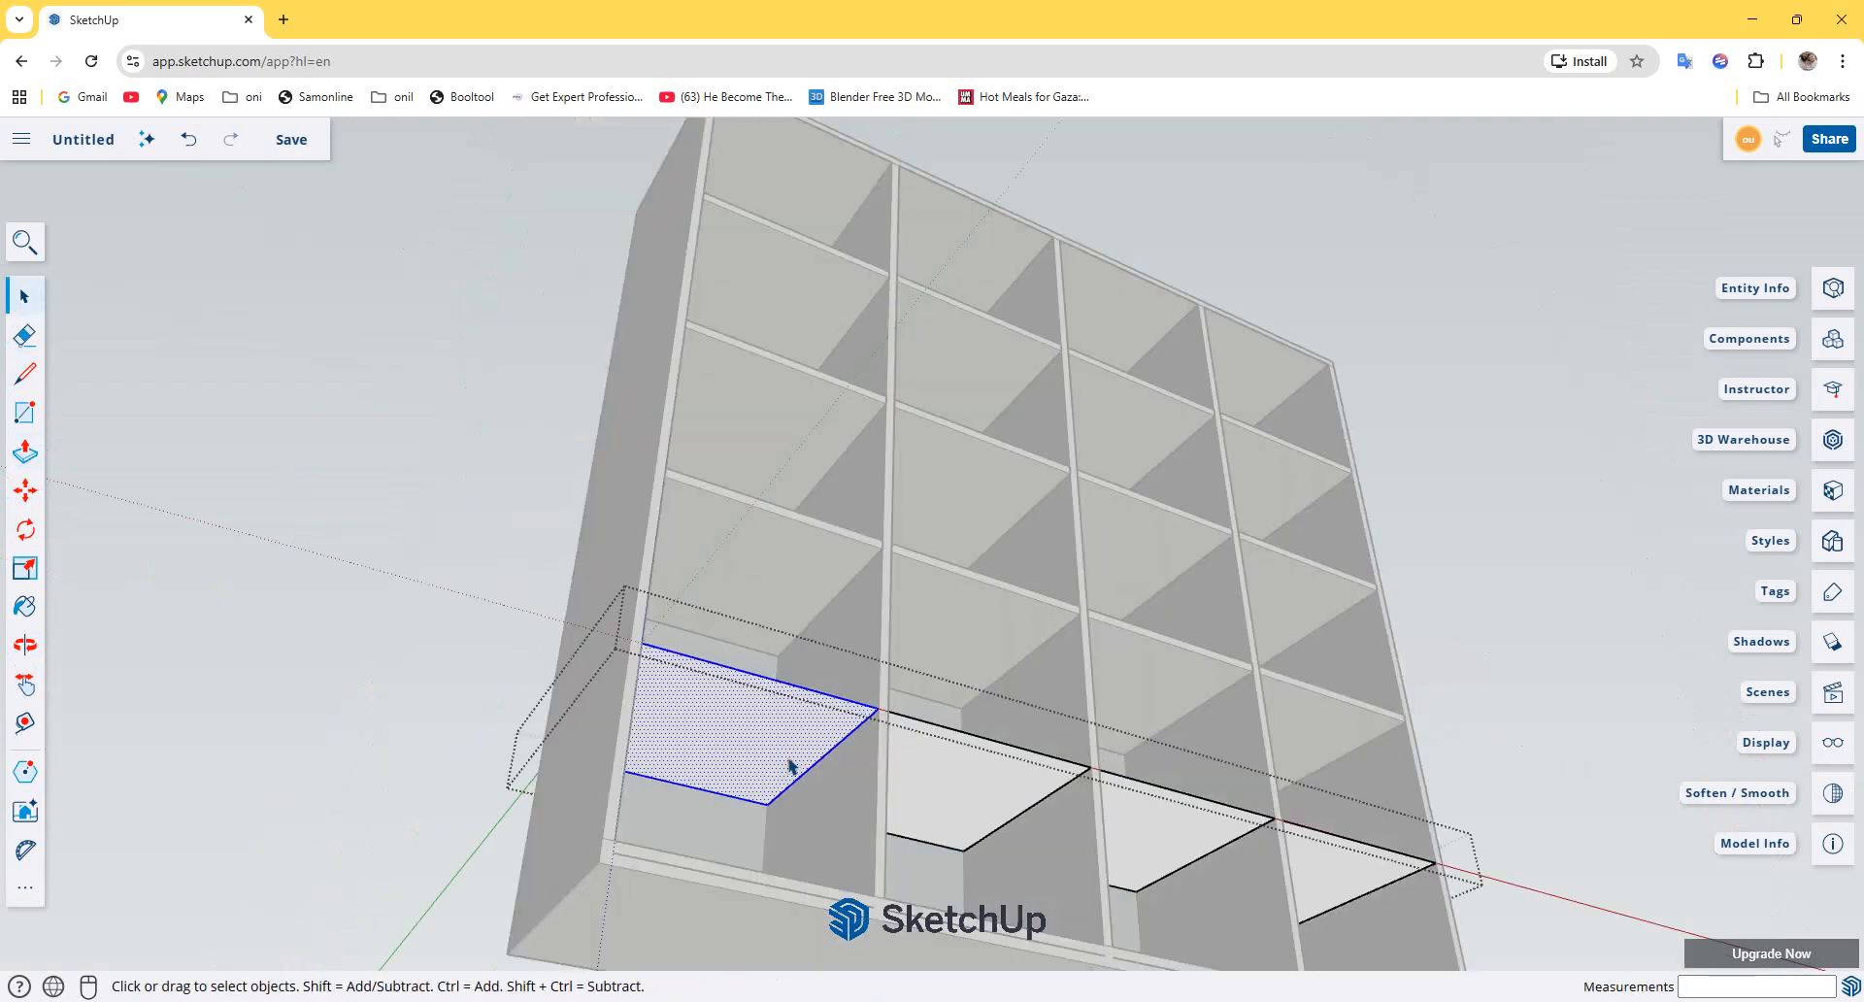
{"action": "left_click", "coordinate": [25, 452]}
{"action": "double_click", "coordinate": [750, 767]}
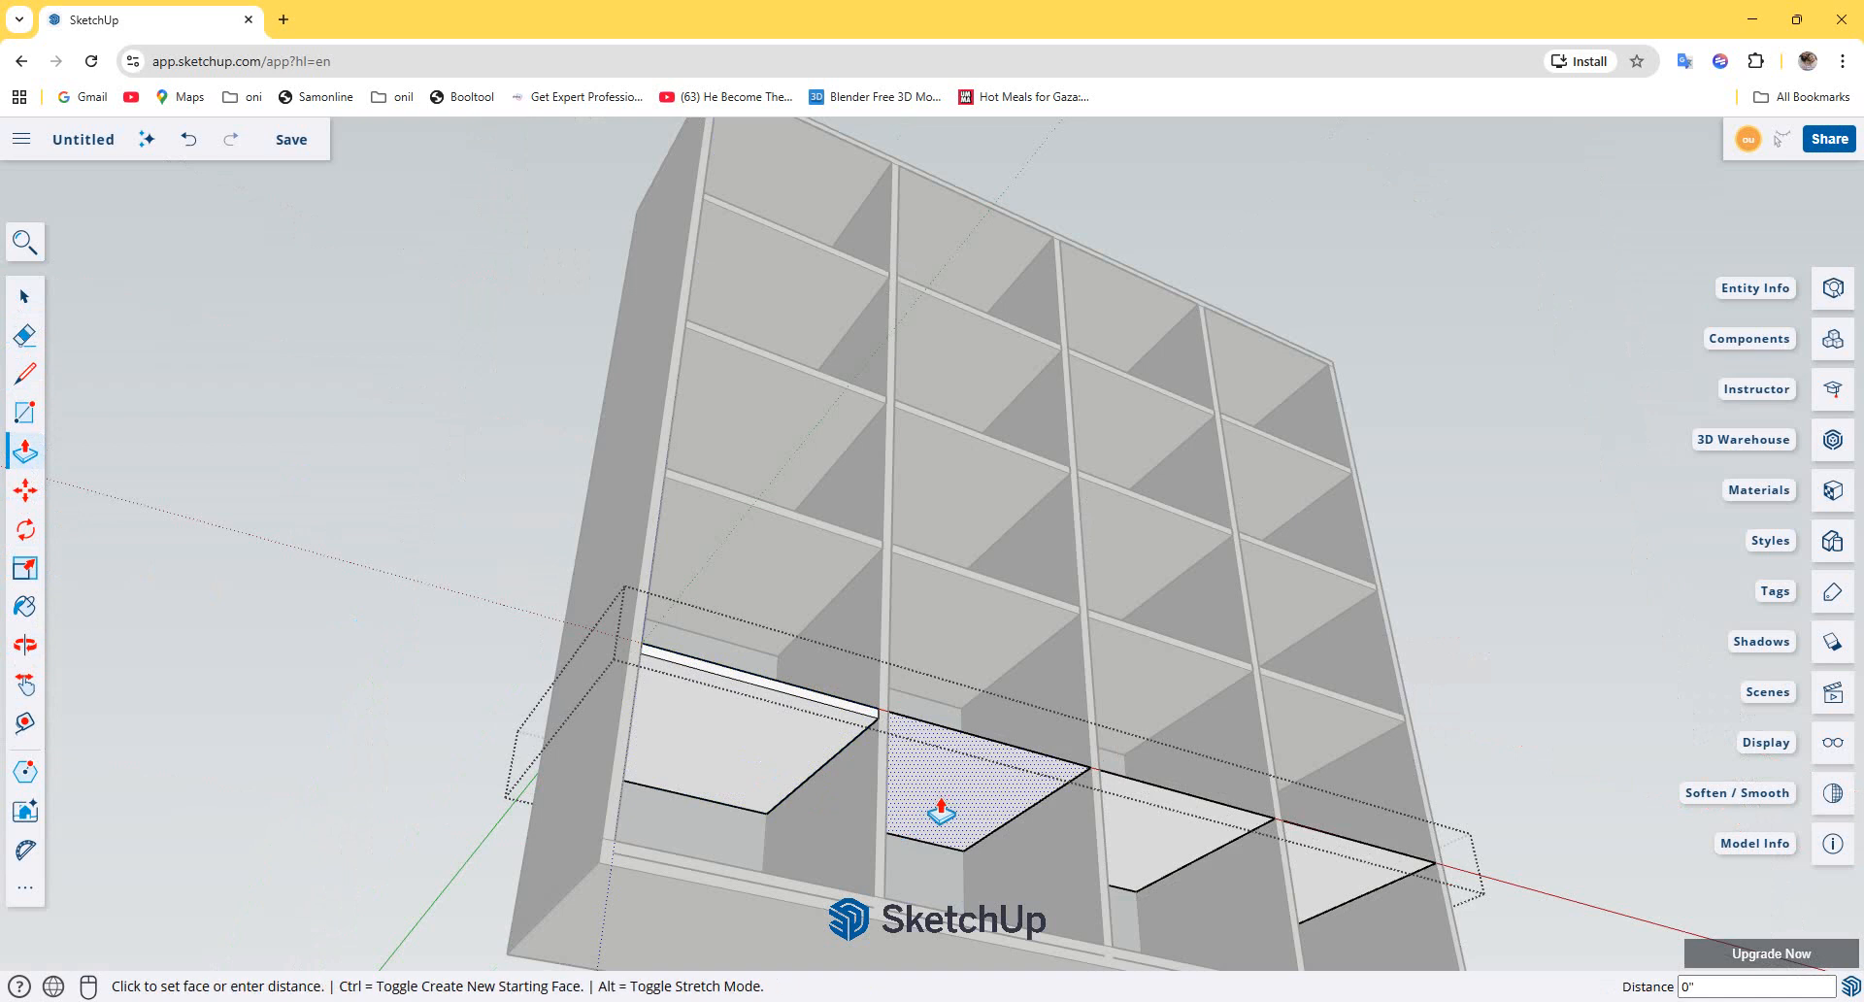
{"action": "double_click", "coordinate": [940, 811]}
{"action": "double_click", "coordinate": [1210, 849]}
{"action": "double_click", "coordinate": [1349, 888]}
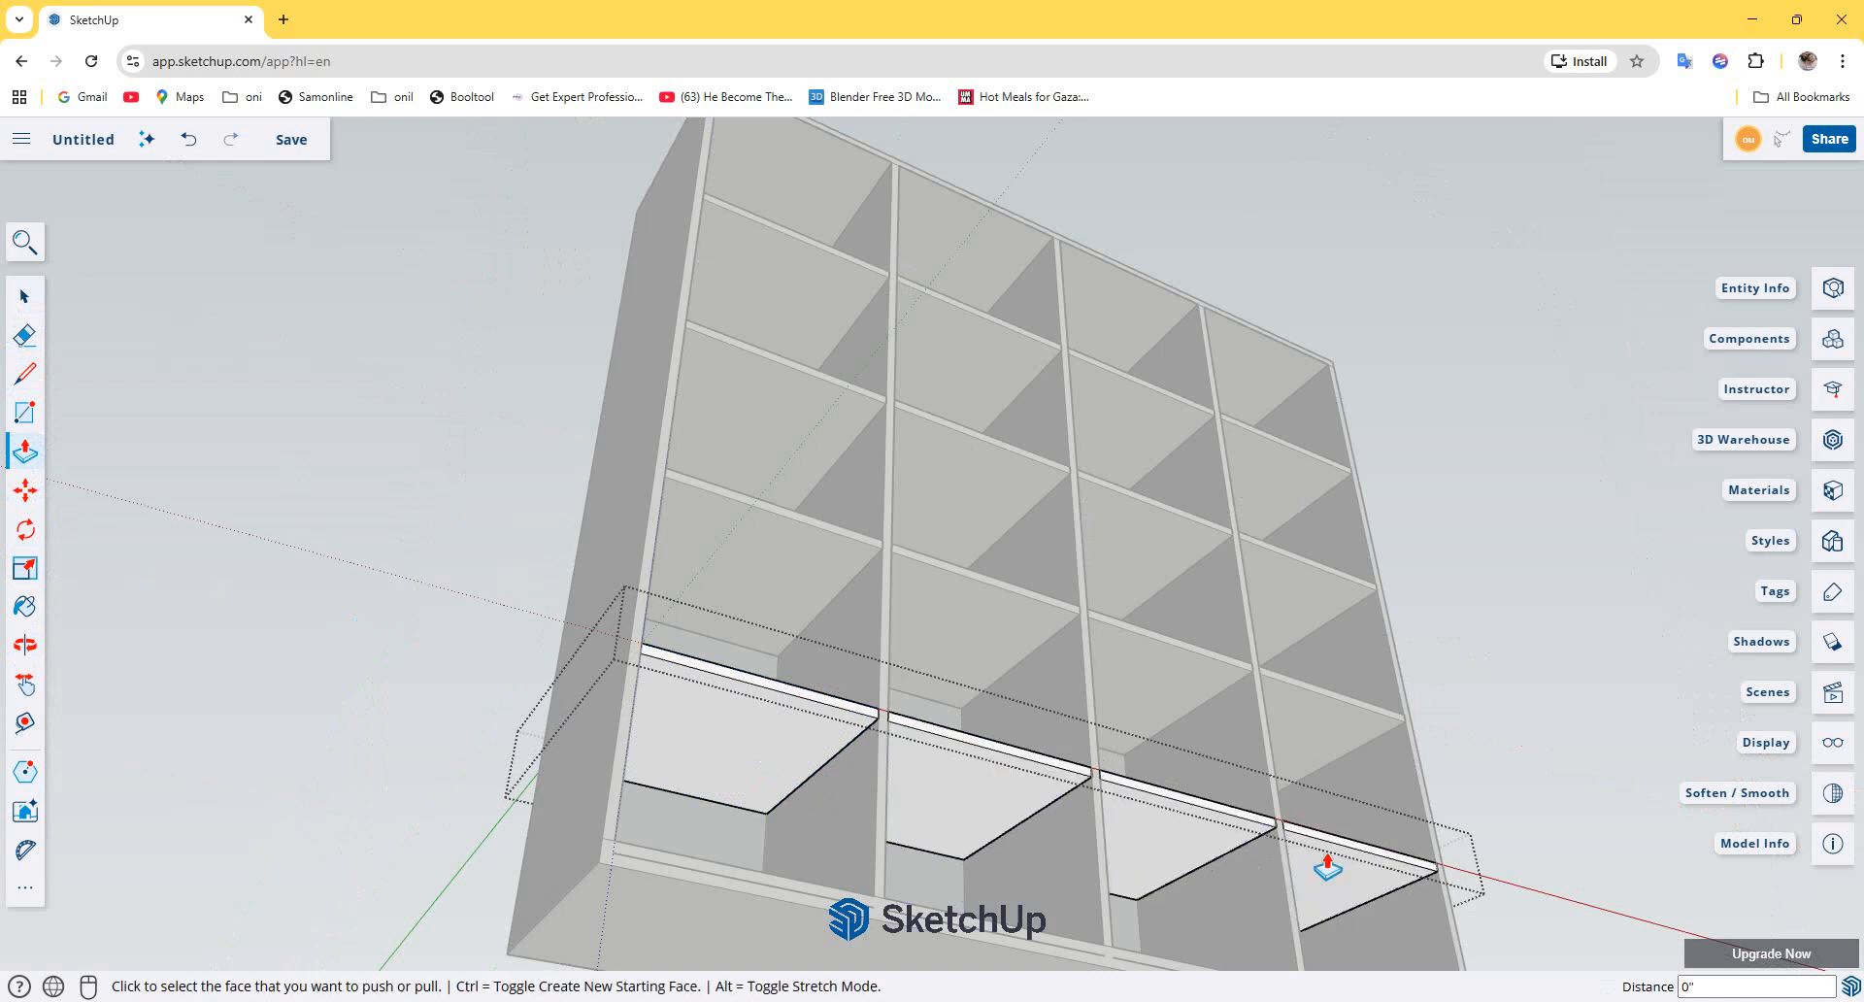
Step: Leave the shelf group, select the entire cabinet and paint it with a light gray from the Colors materials
{"action": "middle_click_drag", "start_coordinate": [1126, 563], "coordinate": [1073, 816]}
{"action": "scroll", "coordinate": [1098, 657], "scroll_direction": "down", "scroll_amount": 3}
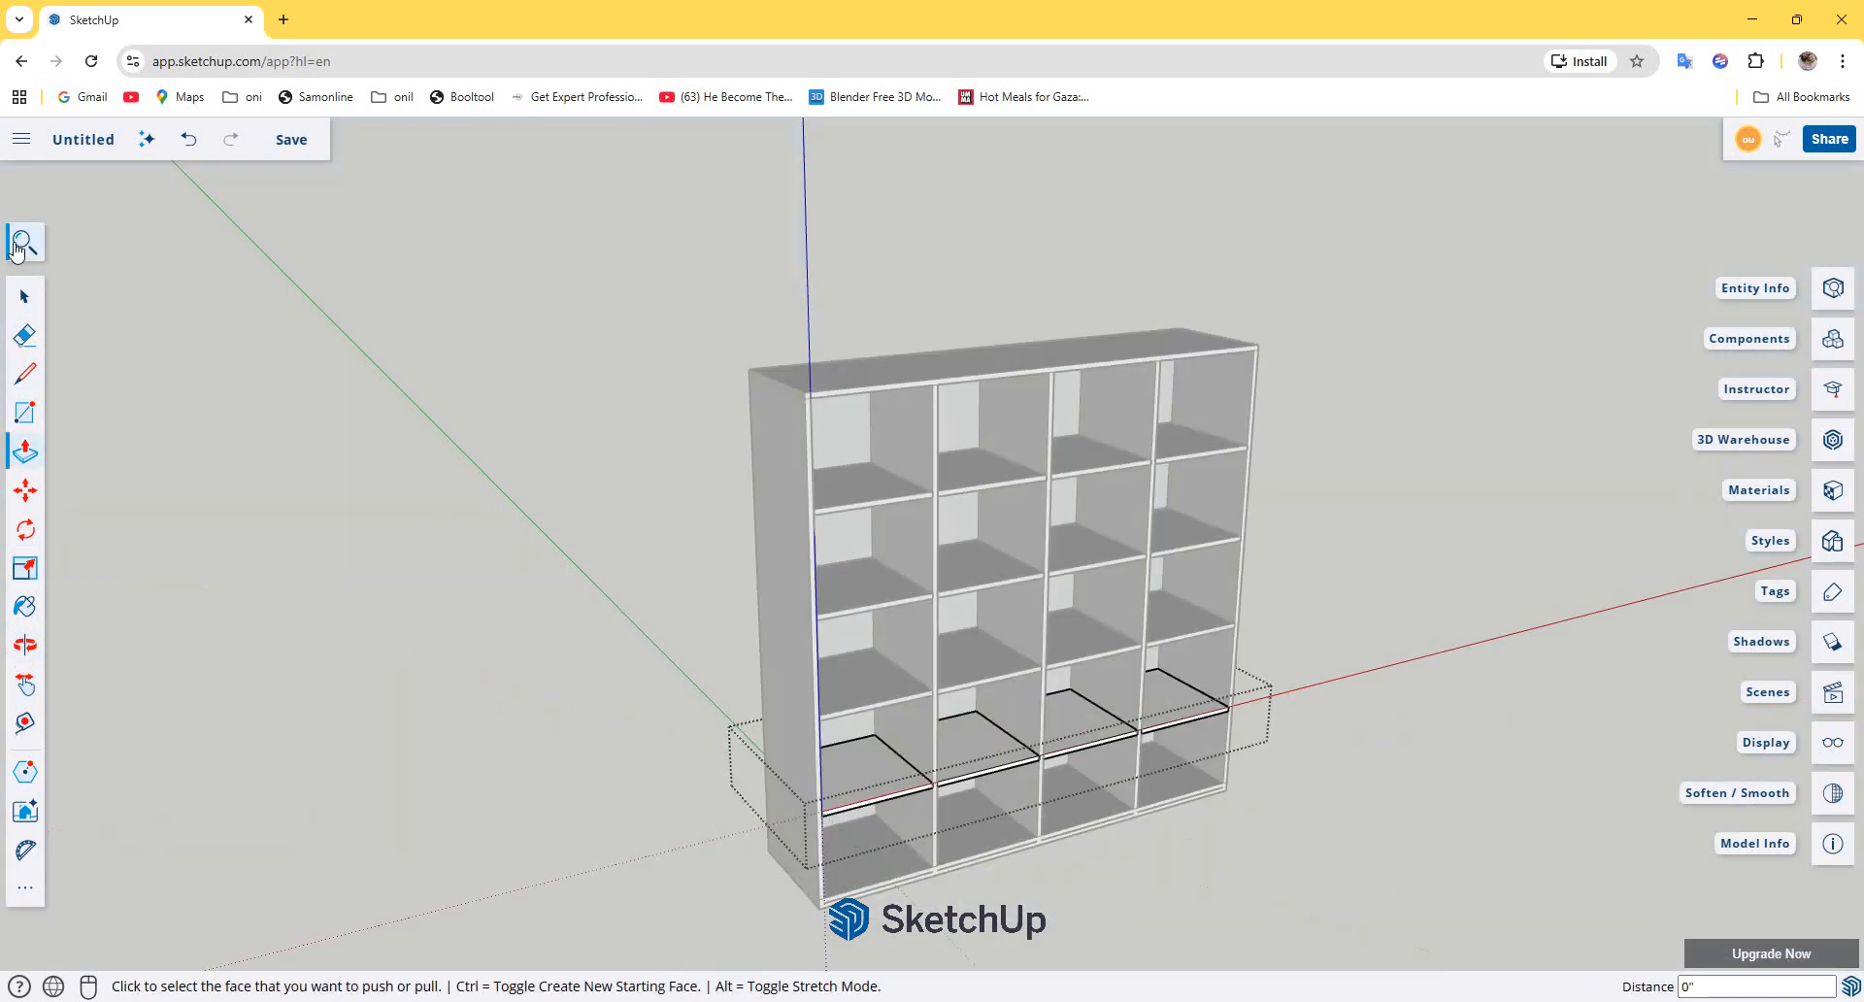
{"action": "left_click", "coordinate": [24, 295]}
{"action": "left_click", "coordinate": [695, 375]}
{"action": "left_click_drag", "start_coordinate": [1256, 262], "coordinate": [651, 923]}
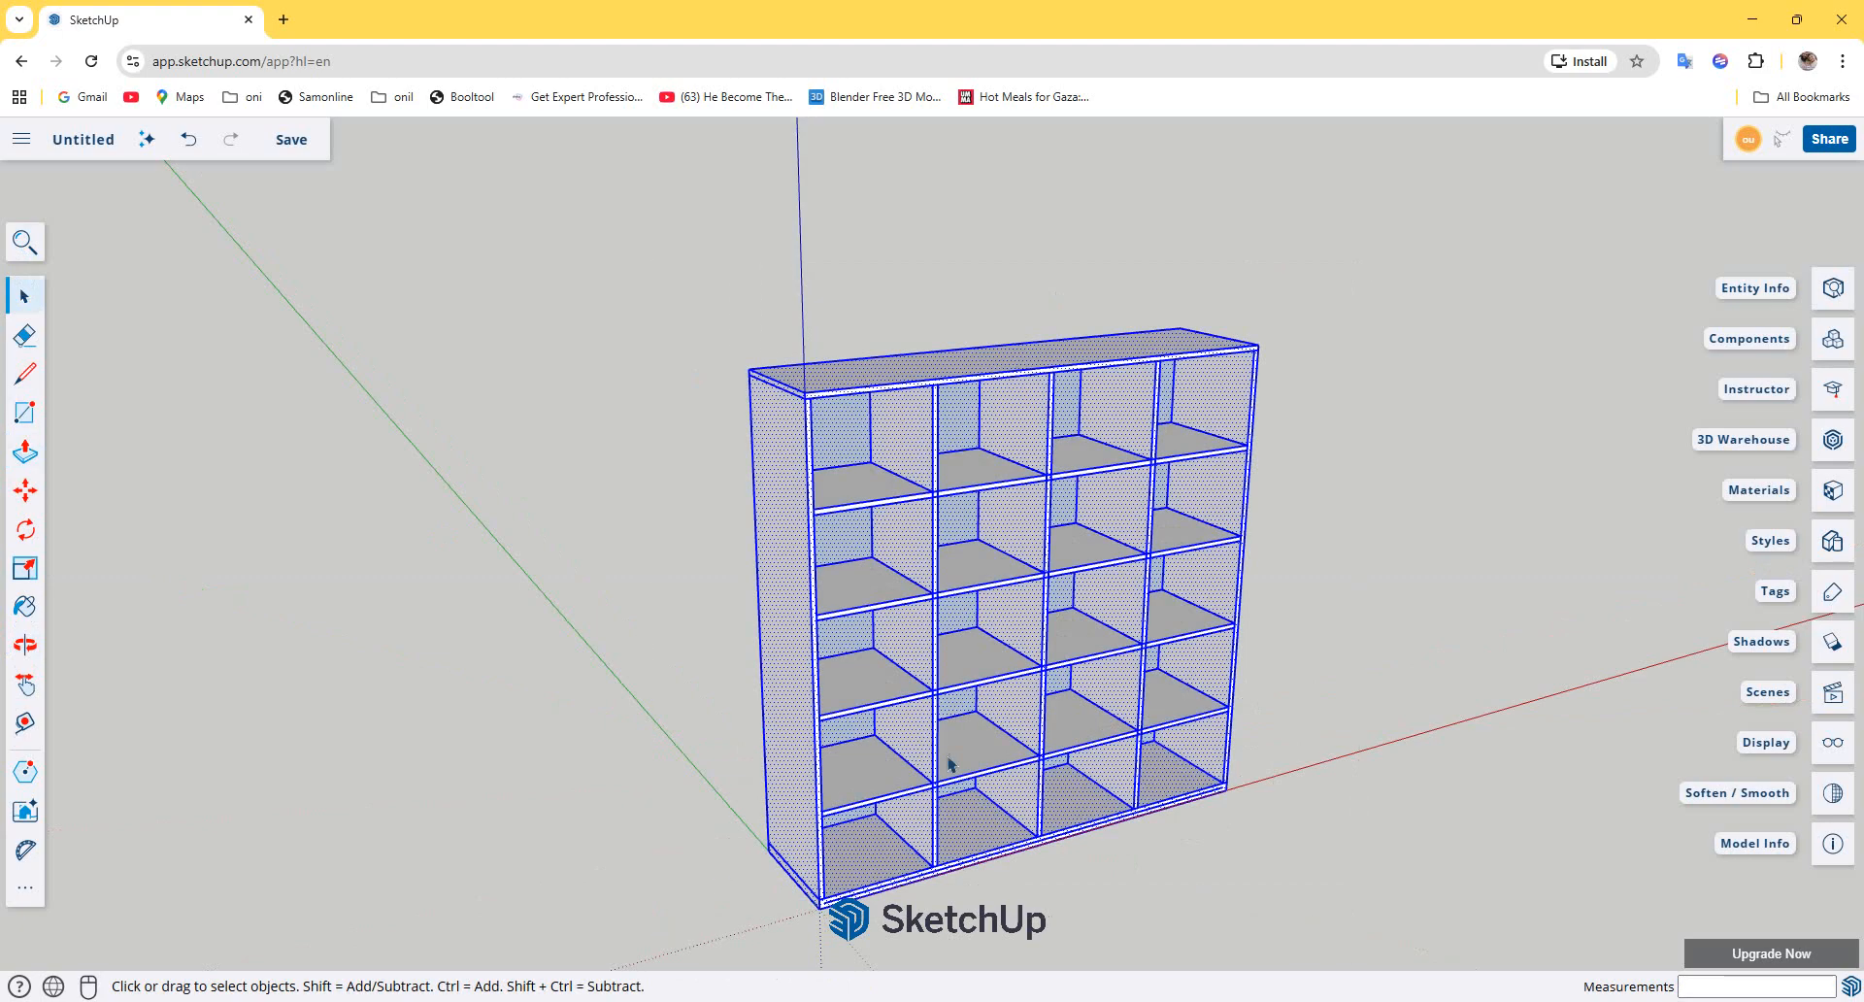
{"action": "left_click", "coordinate": [1831, 492]}
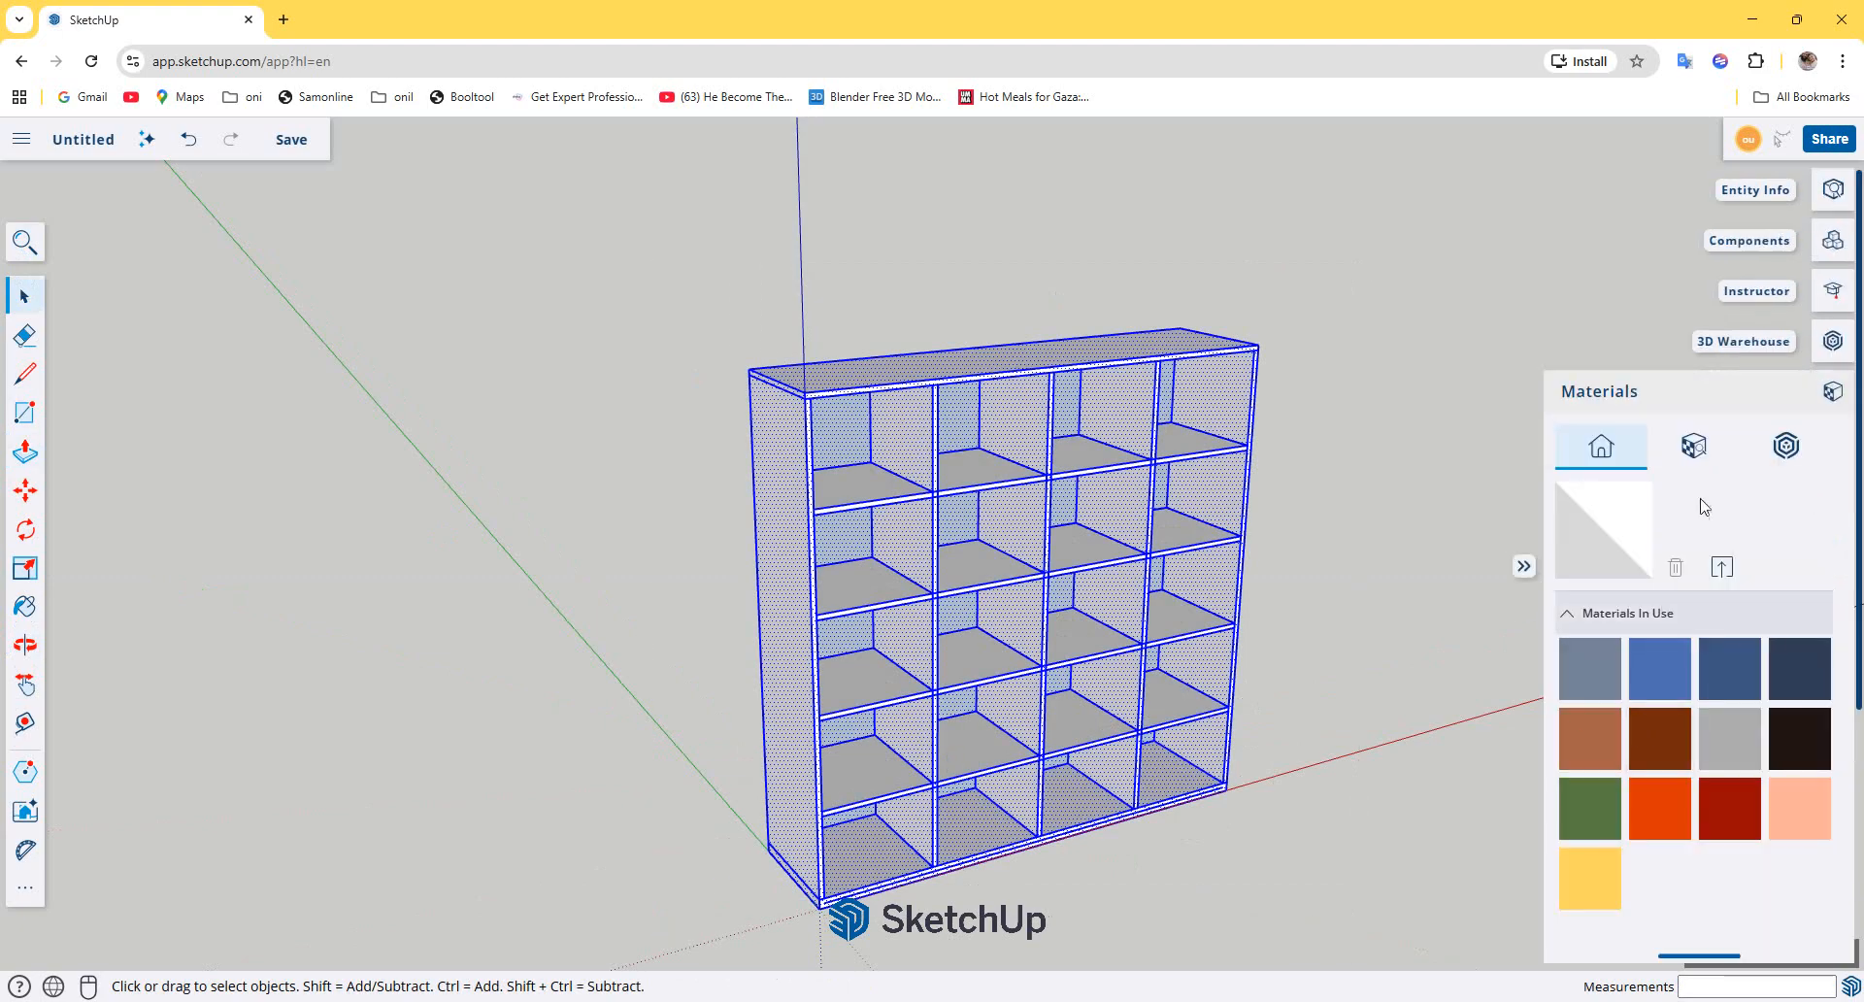
{"action": "left_click", "coordinate": [1694, 449]}
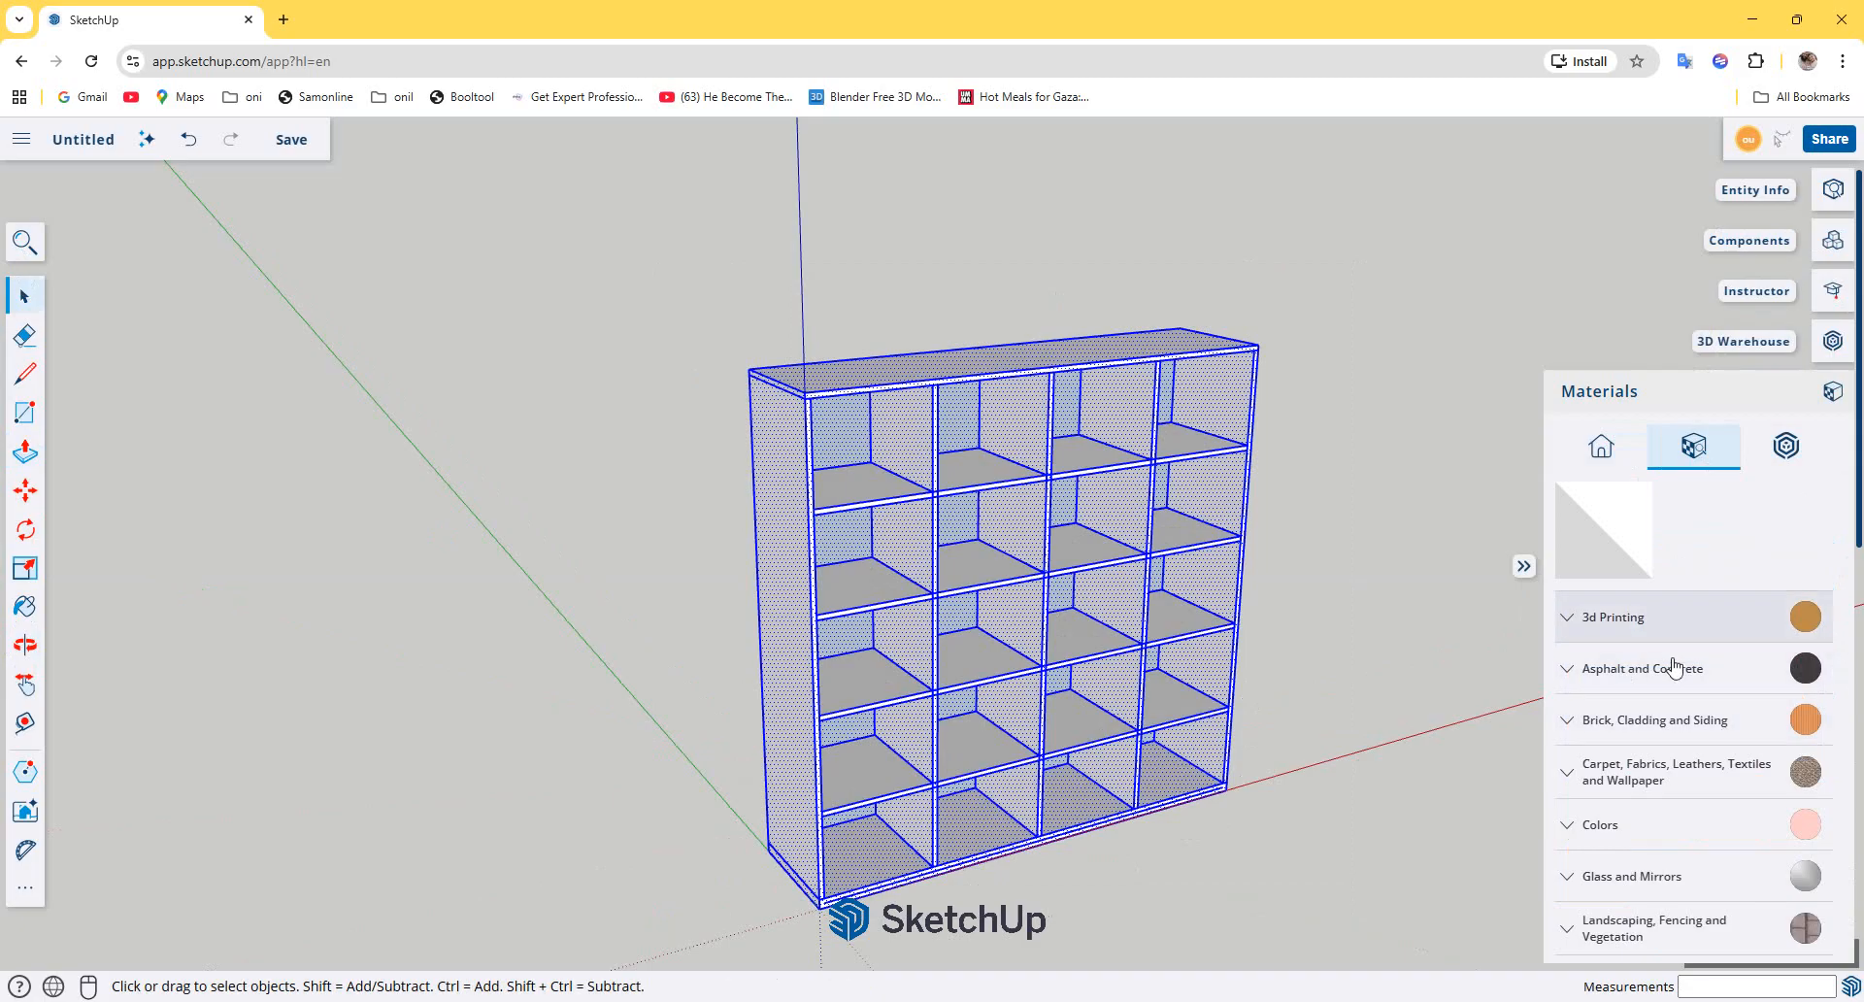
{"action": "scroll", "coordinate": [1698, 747], "scroll_direction": "down", "scroll_amount": 5}
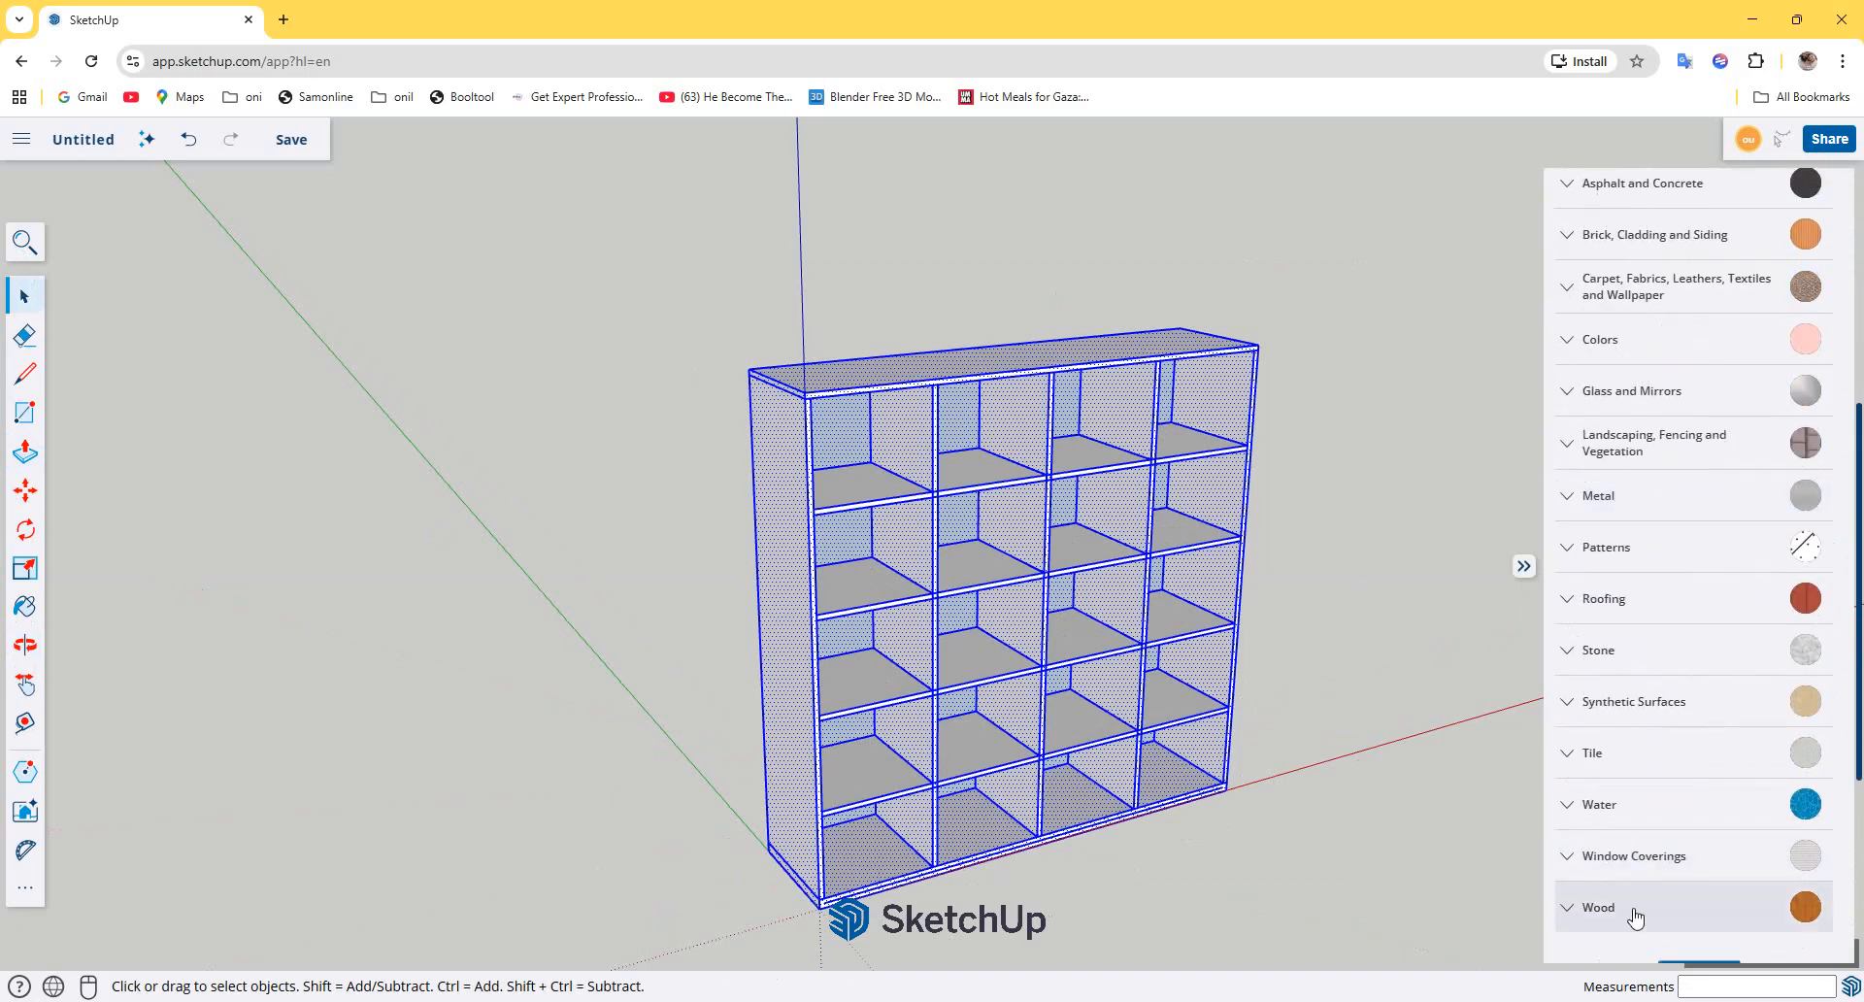
{"action": "scroll", "coordinate": [1560, 533], "scroll_direction": "up", "scroll_amount": 2}
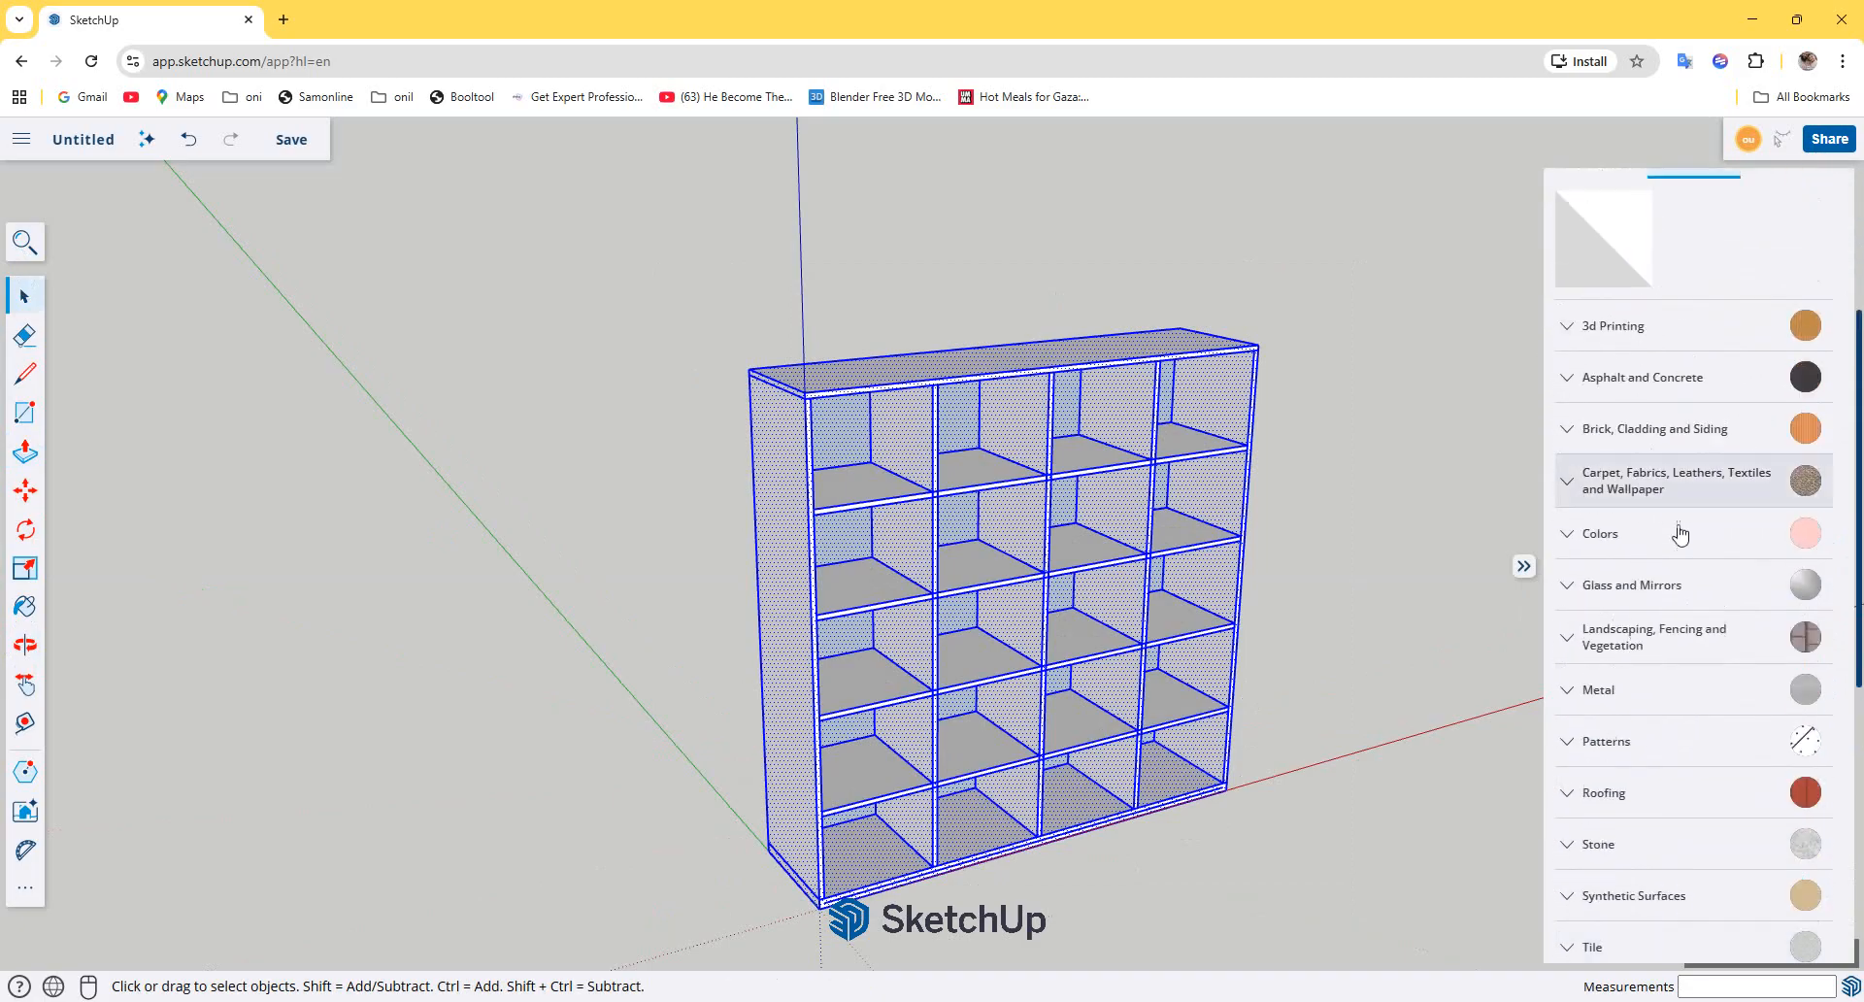
{"action": "left_click", "coordinate": [1558, 536]}
{"action": "scroll", "coordinate": [1665, 697], "scroll_direction": "down", "scroll_amount": 3}
{"action": "scroll", "coordinate": [1666, 699], "scroll_direction": "down", "scroll_amount": 15}
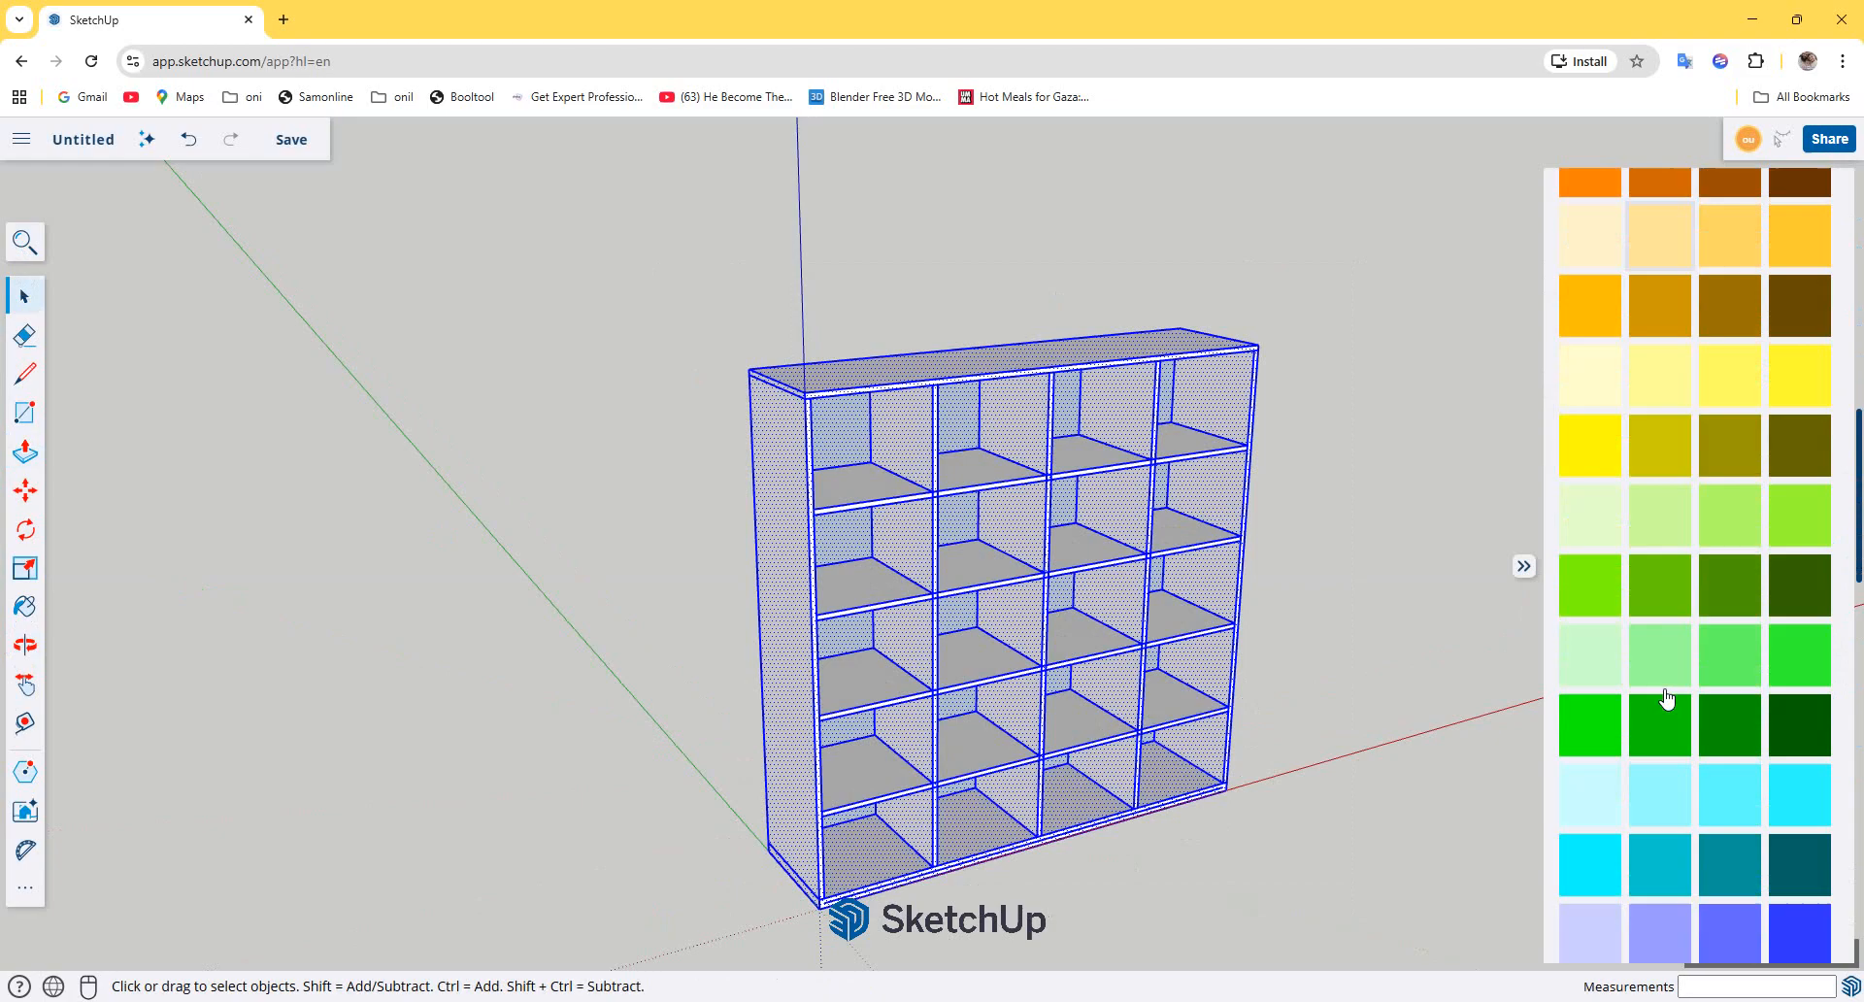
{"action": "left_click", "coordinate": [1728, 328]}
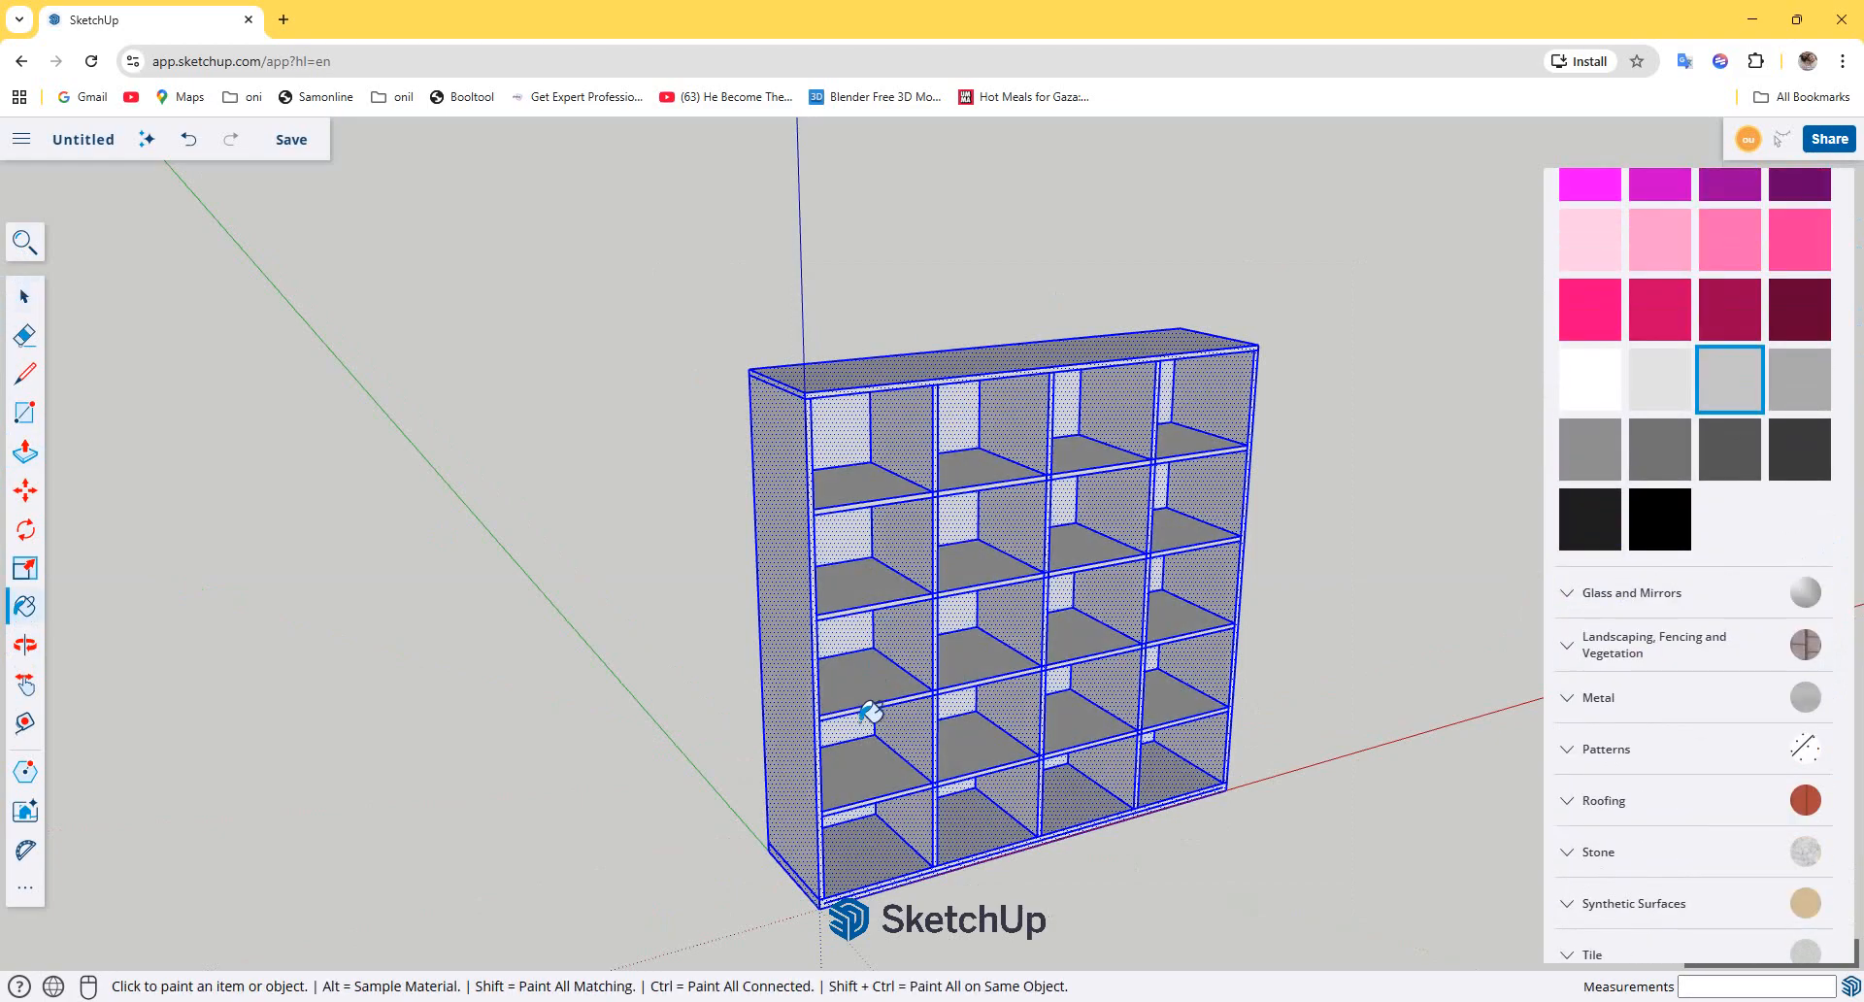
Step: Select all parts of the gray cabinet again and combine them into a single group
{"action": "middle_click_drag", "start_coordinate": [865, 715], "coordinate": [1016, 812]}
{"action": "middle_click_drag", "start_coordinate": [1078, 692], "coordinate": [1029, 597]}
{"action": "left_click", "coordinate": [25, 296]}
{"action": "left_click", "coordinate": [751, 441]}
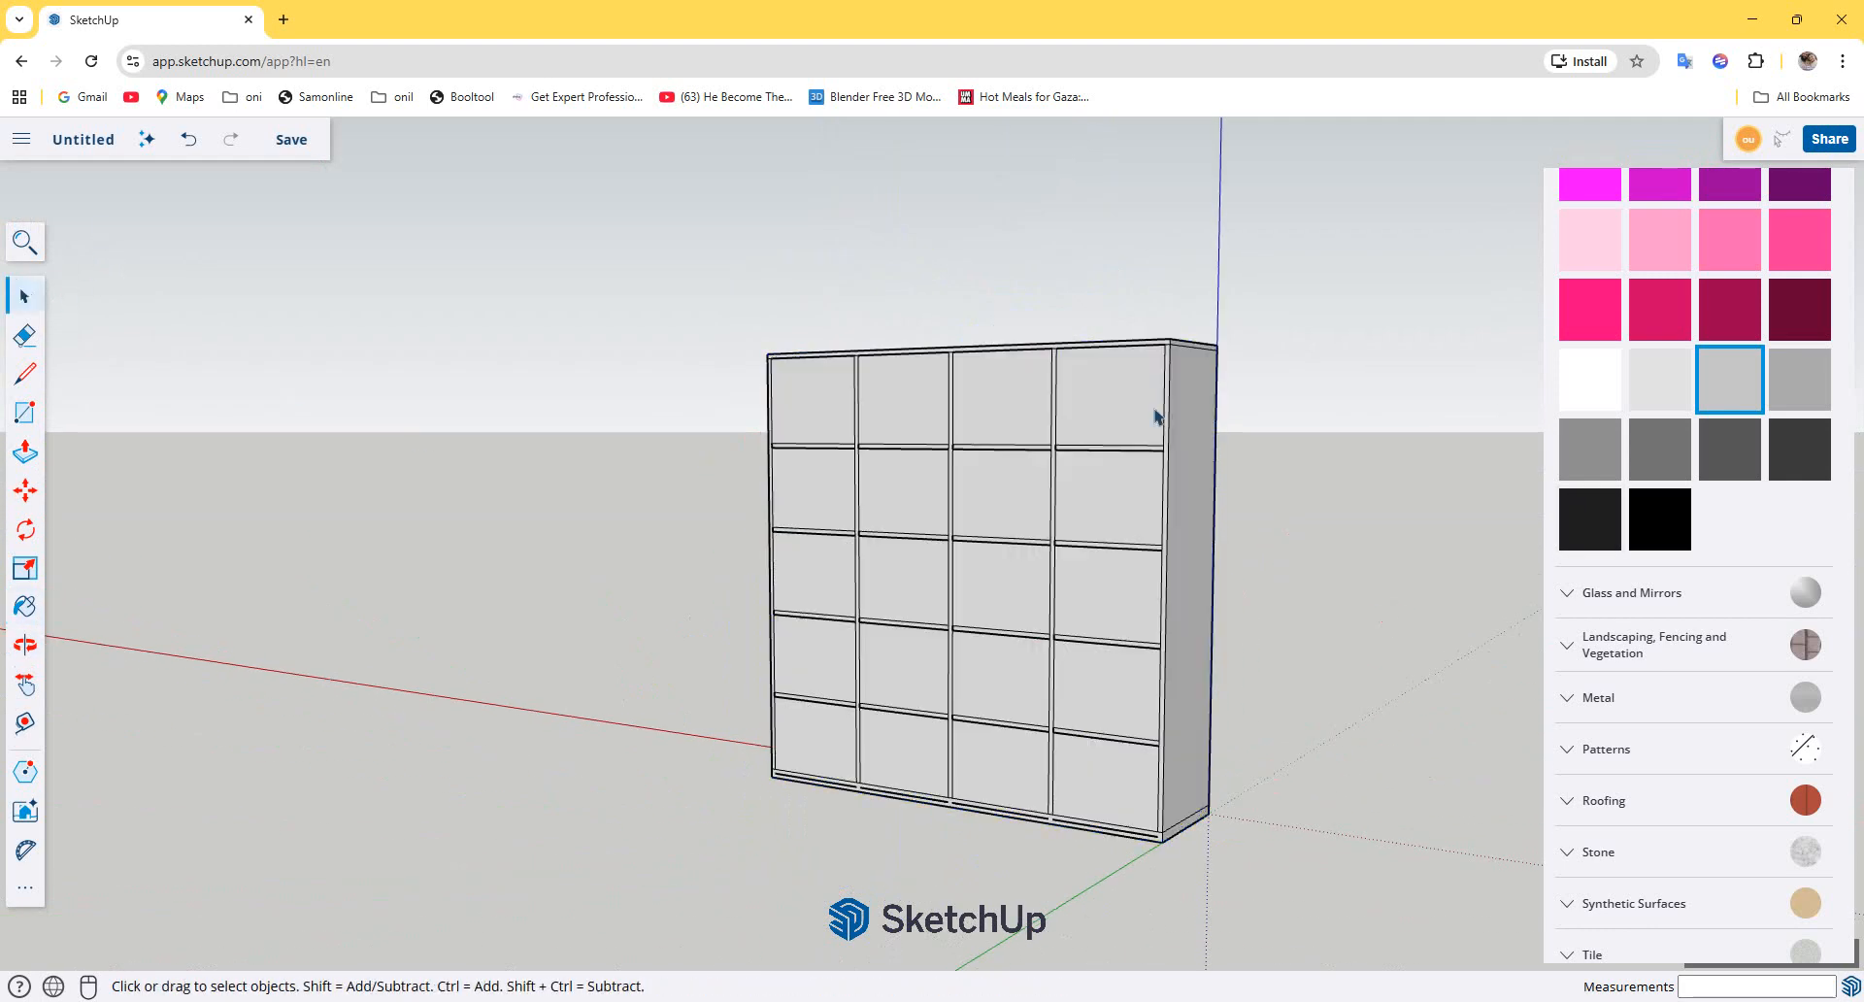
{"action": "middle_click_drag", "start_coordinate": [1159, 417], "coordinate": [1110, 300]}
{"action": "left_click_drag", "start_coordinate": [975, 614], "coordinate": [657, 969]}
{"action": "middle_click_drag", "start_coordinate": [820, 774], "coordinate": [682, 646]}
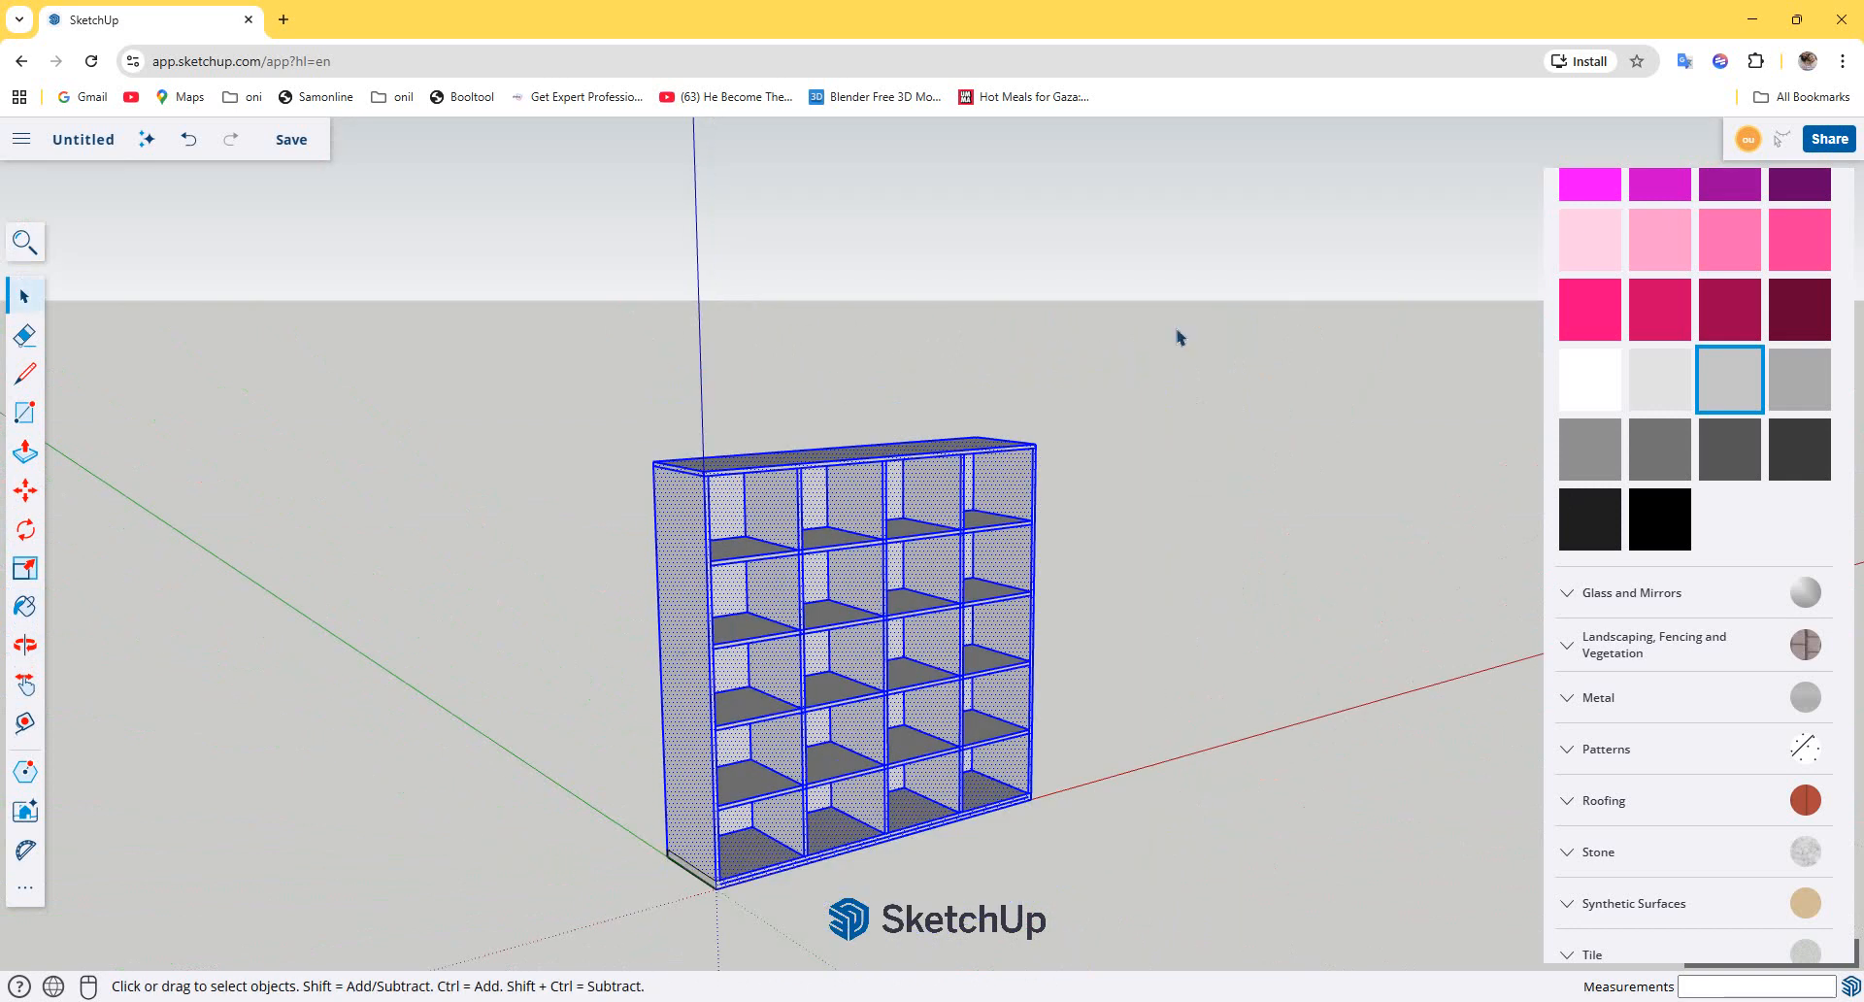
{"action": "right_click", "coordinate": [861, 691]}
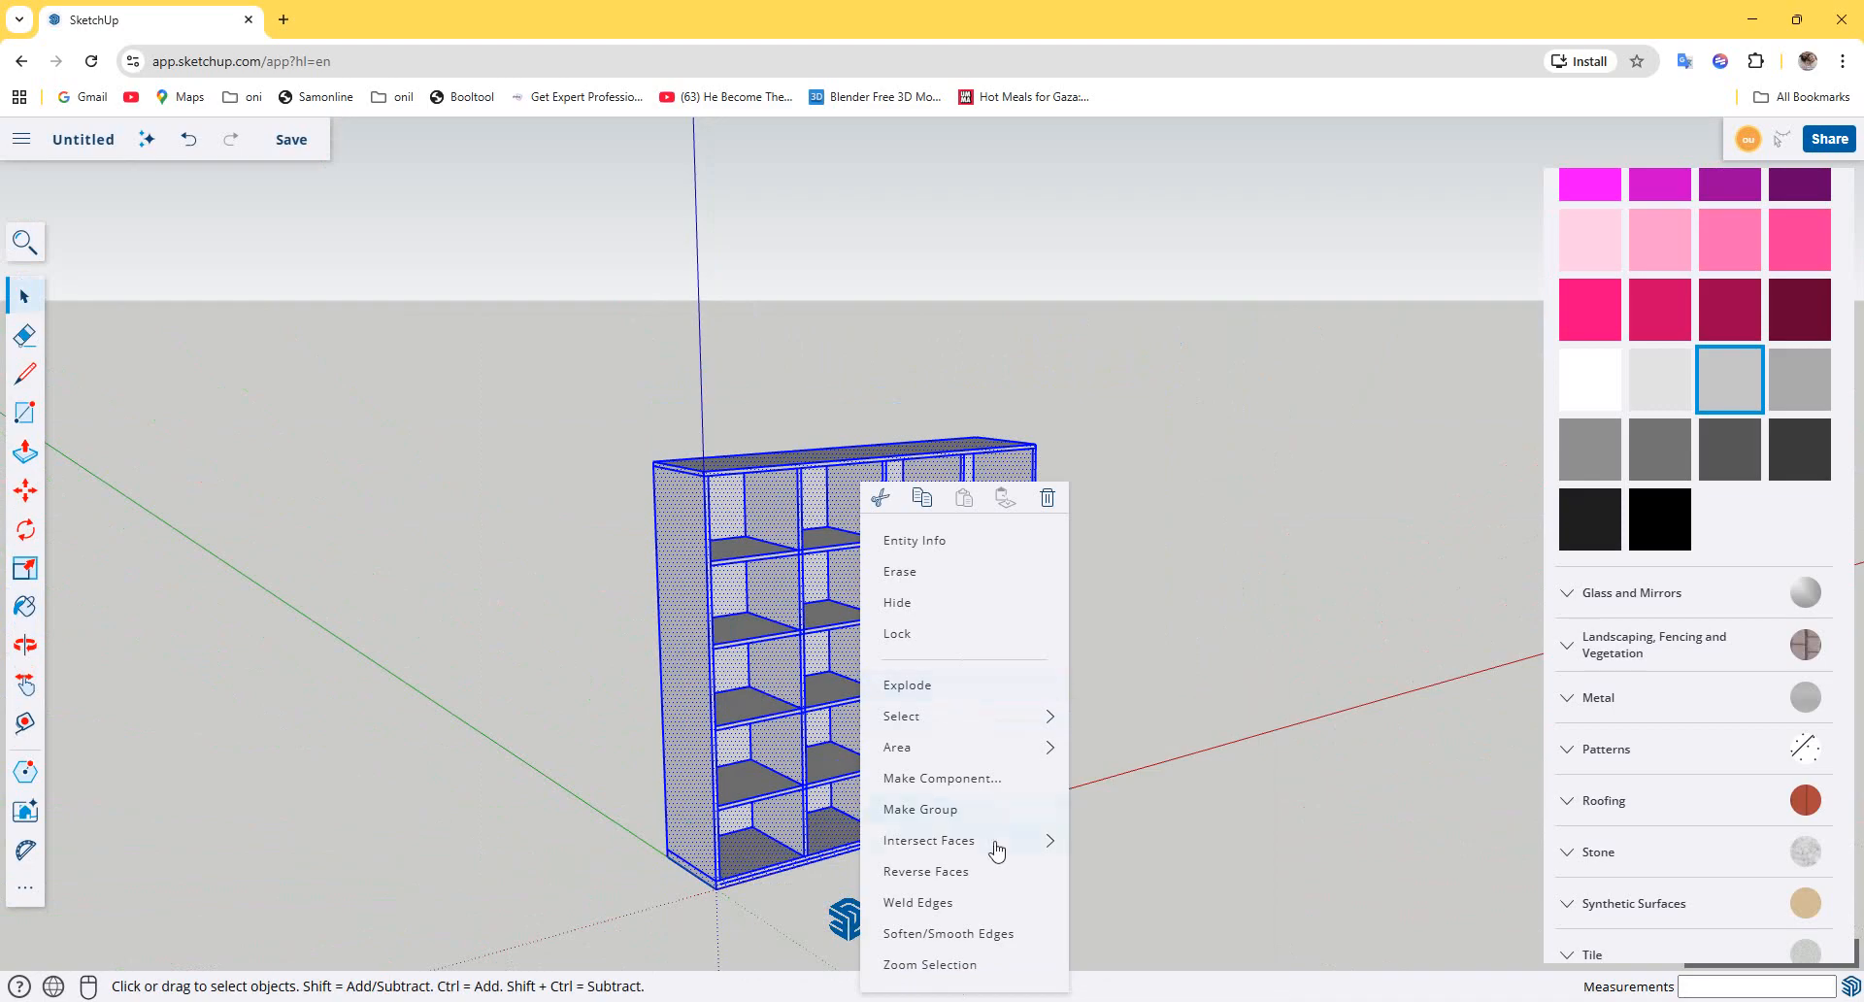
{"action": "left_click", "coordinate": [984, 812]}
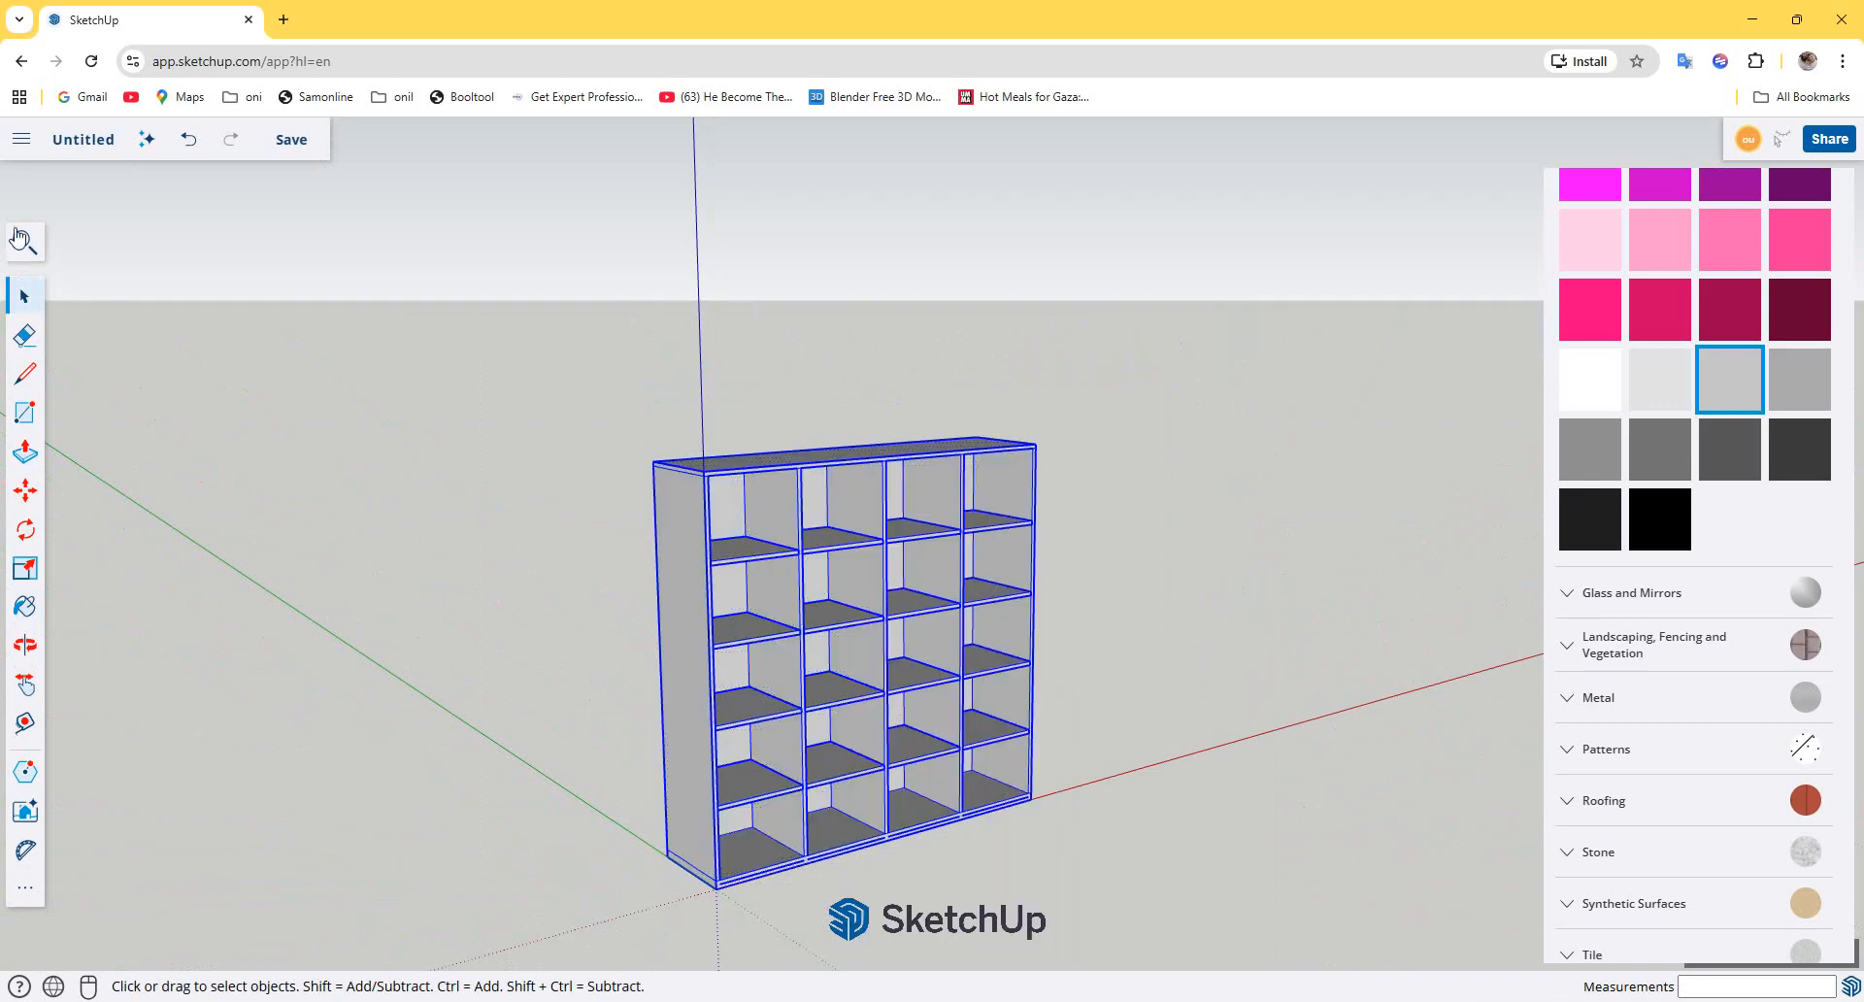
Step: Download the cabinet model as an SKP file and check it in the Downloads folder
{"action": "left_click", "coordinate": [21, 139]}
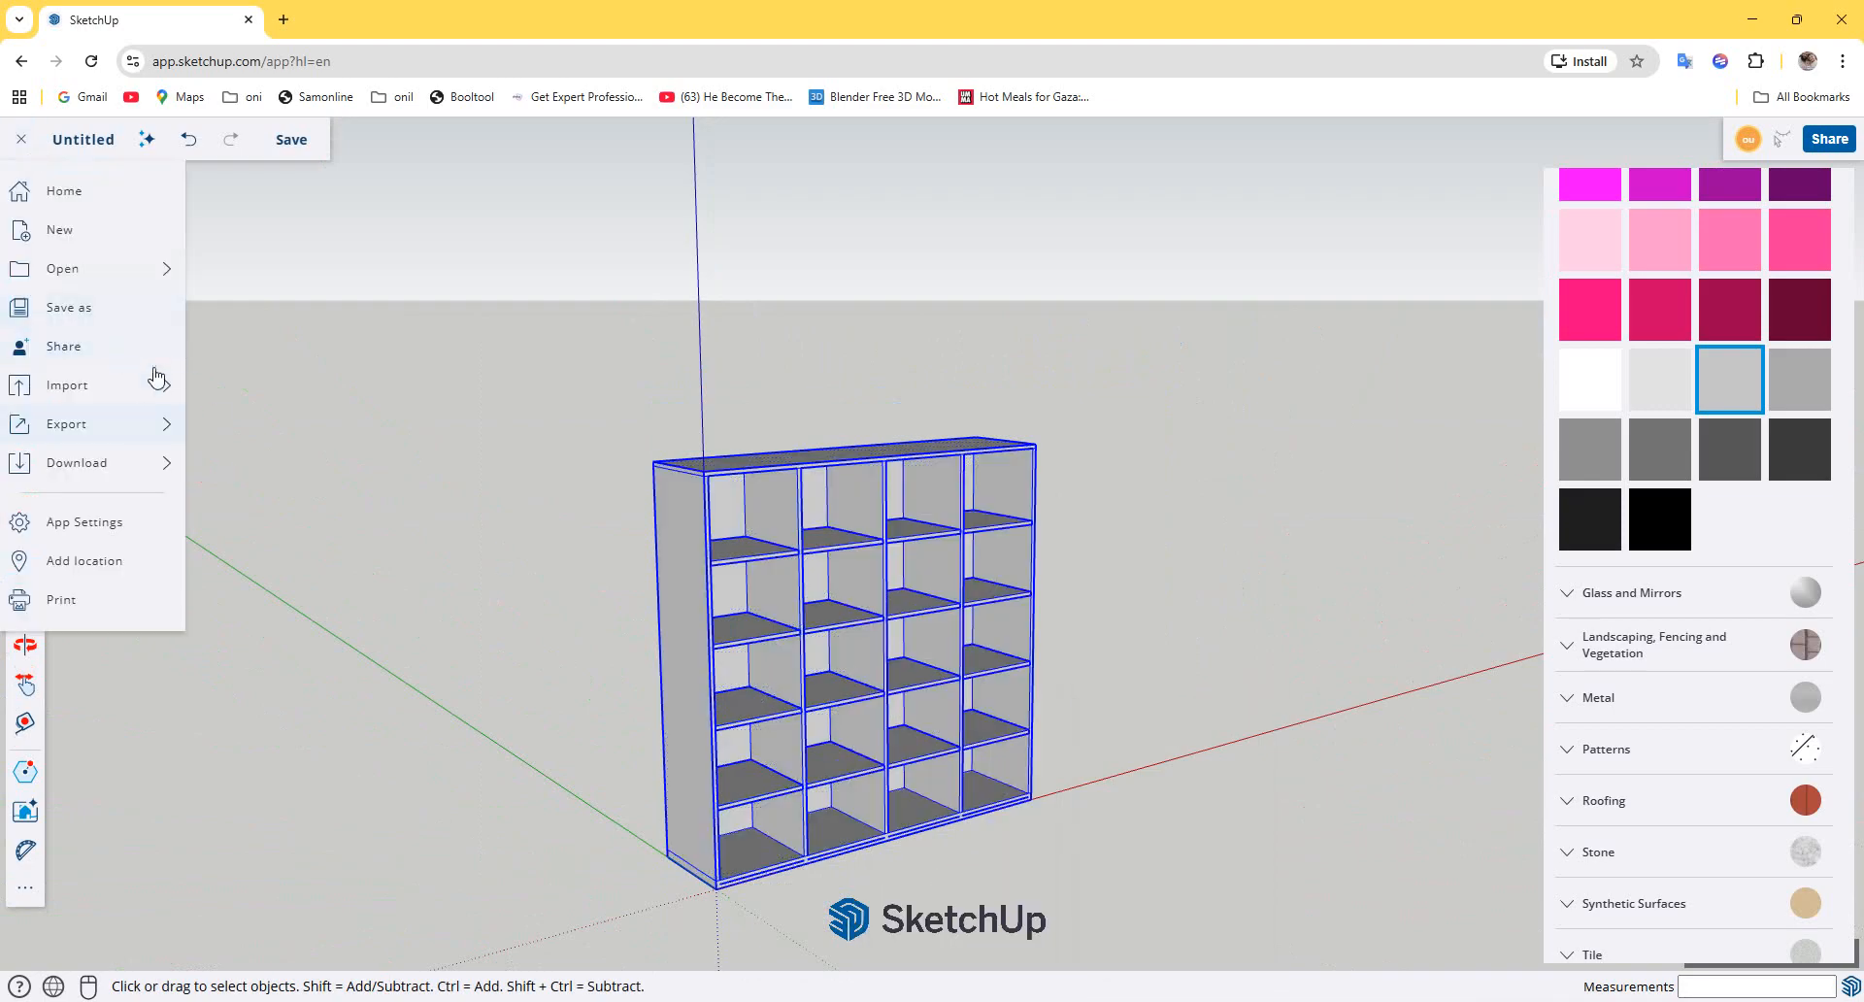
{"action": "mouse_move", "coordinate": [155, 381]}
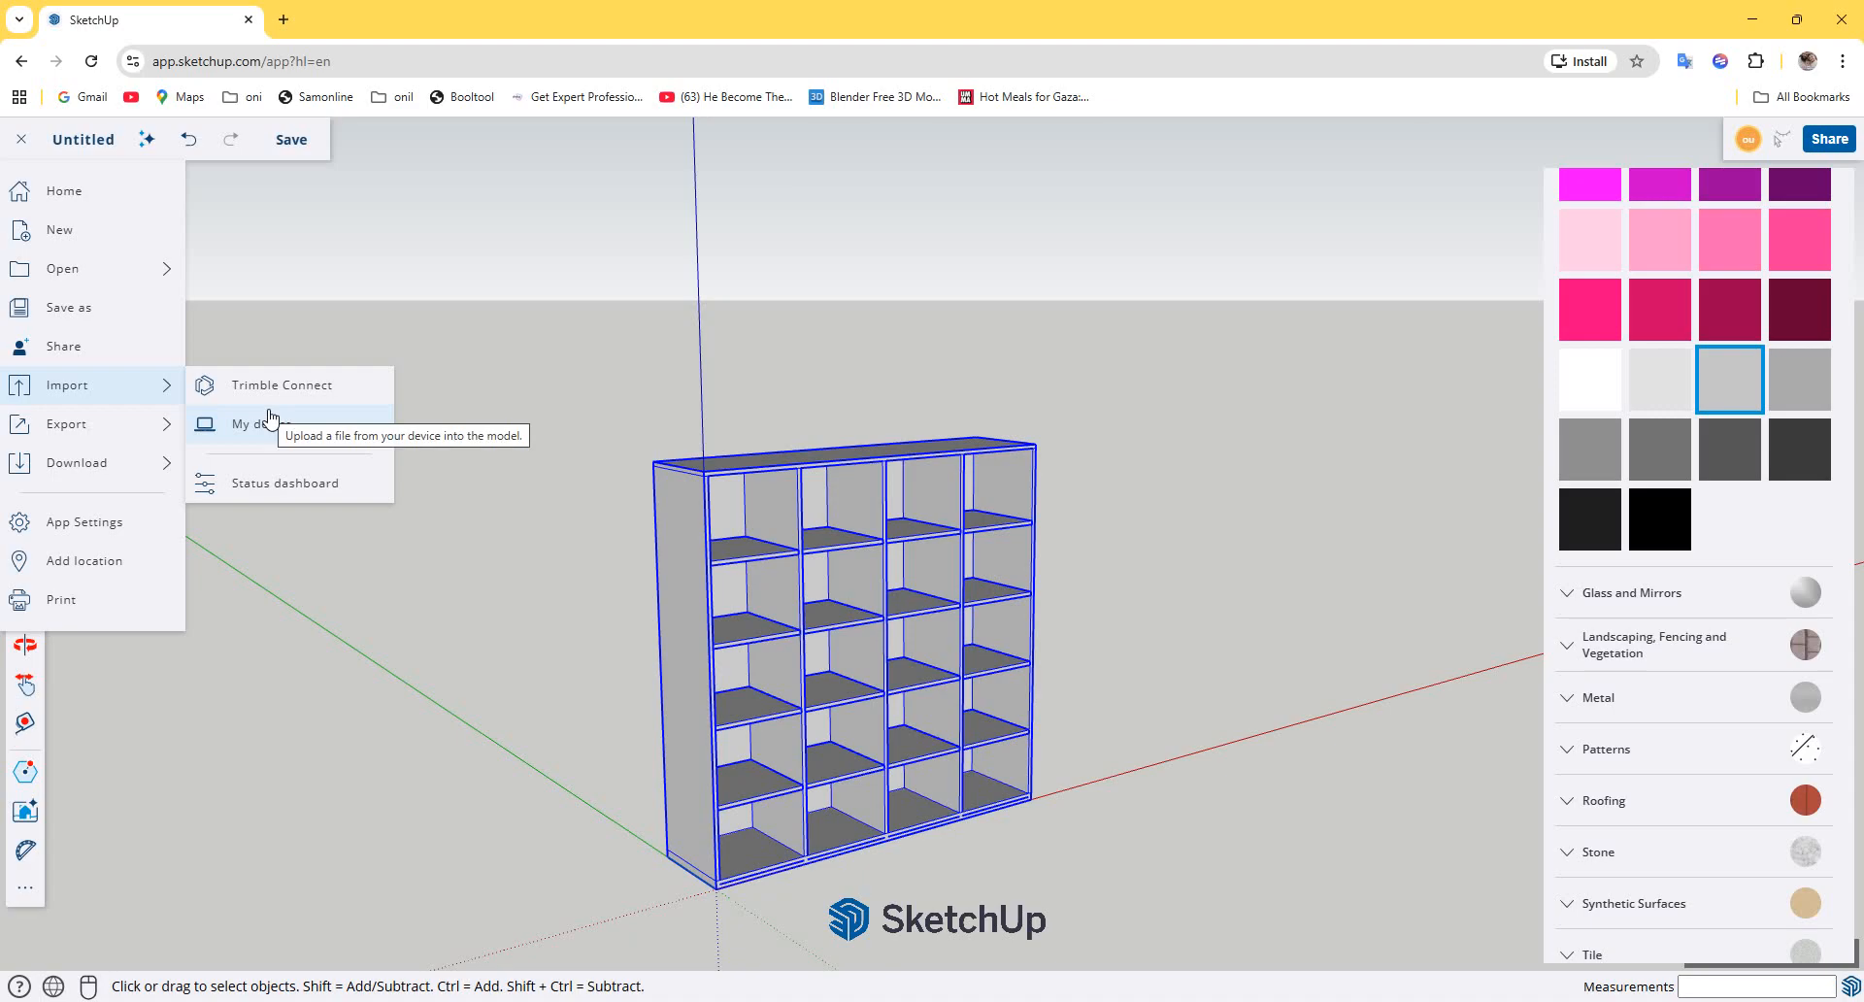
{"action": "mouse_move", "coordinate": [169, 427]}
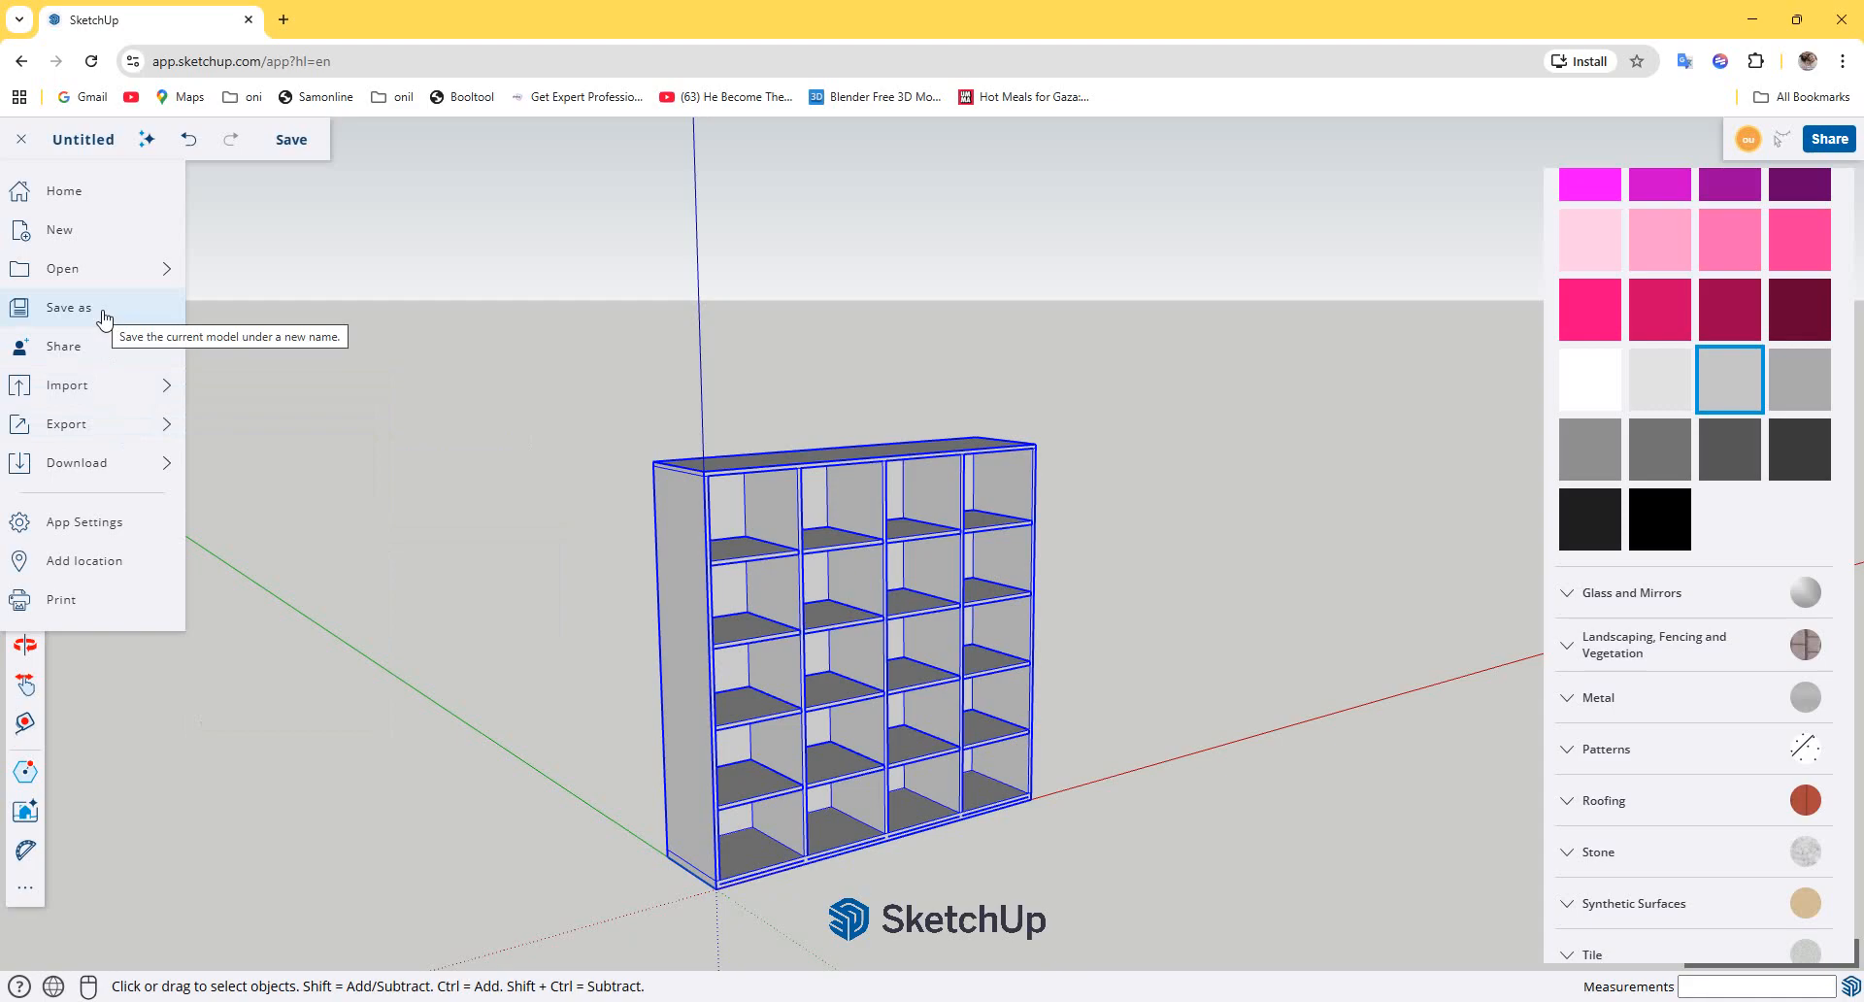
{"action": "mouse_move", "coordinate": [107, 468]}
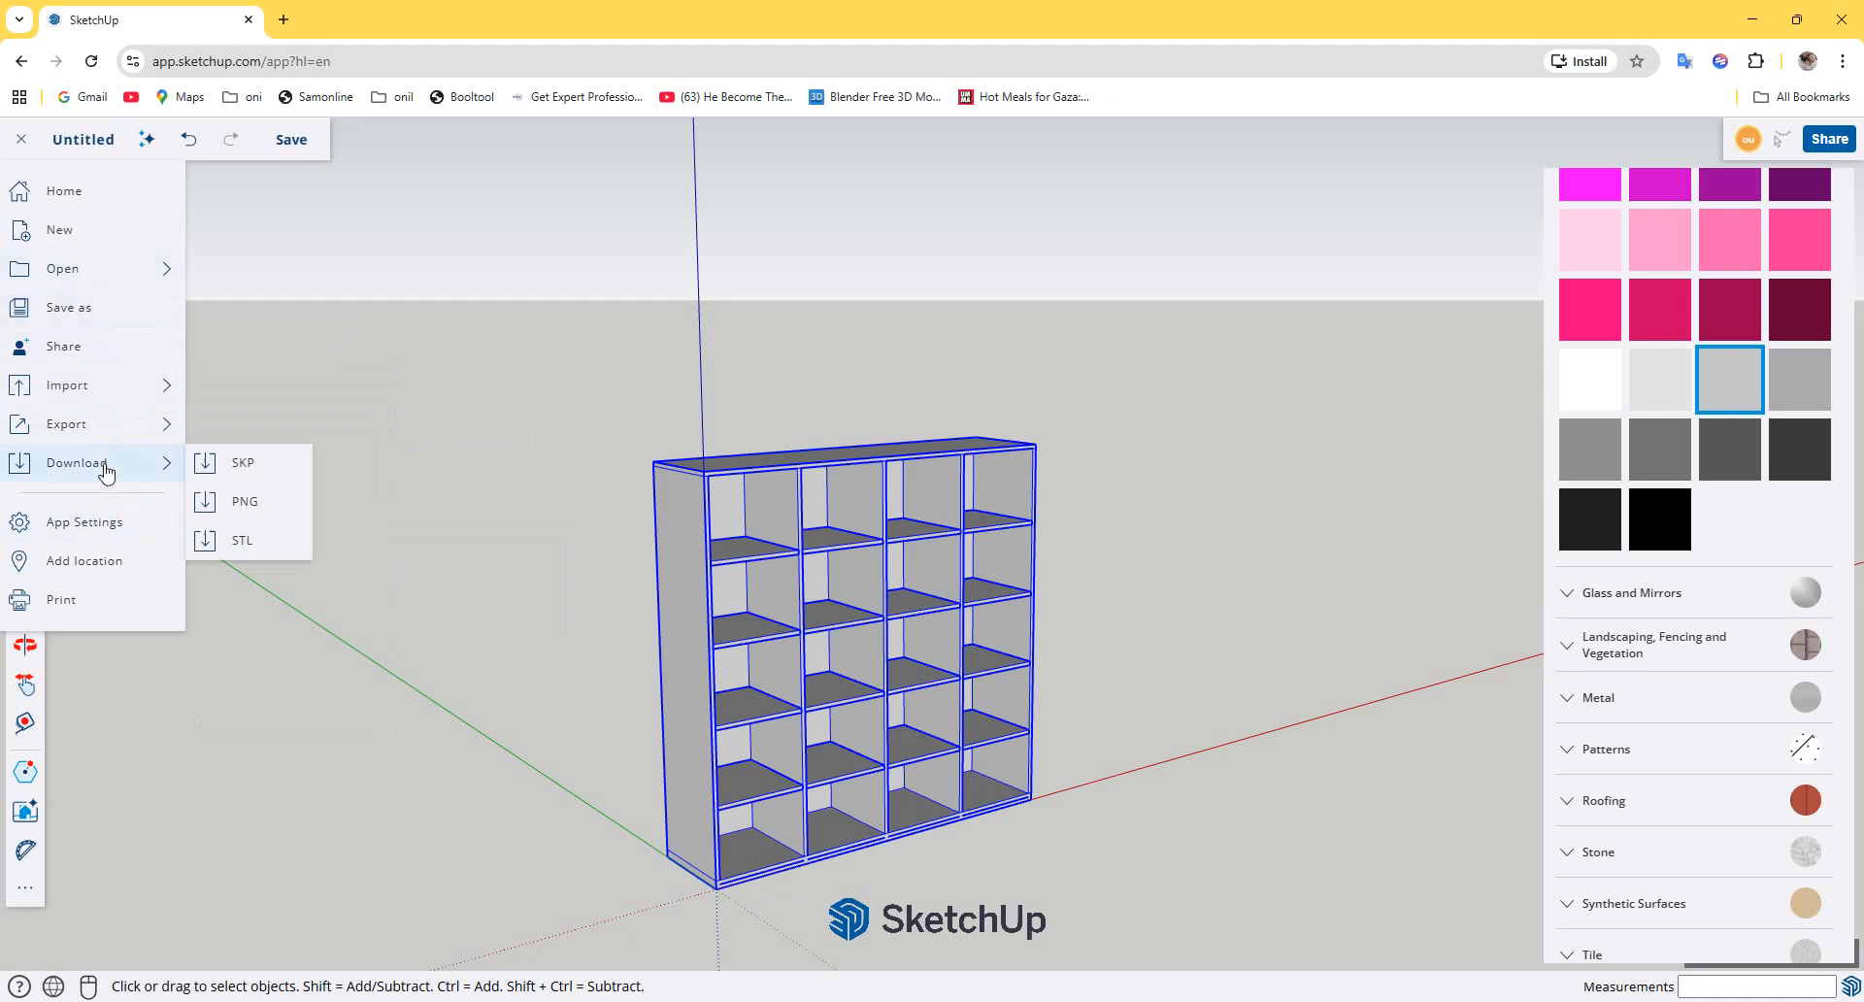
{"action": "left_click", "coordinate": [287, 462]}
{"action": "left_click", "coordinate": [1103, 660]}
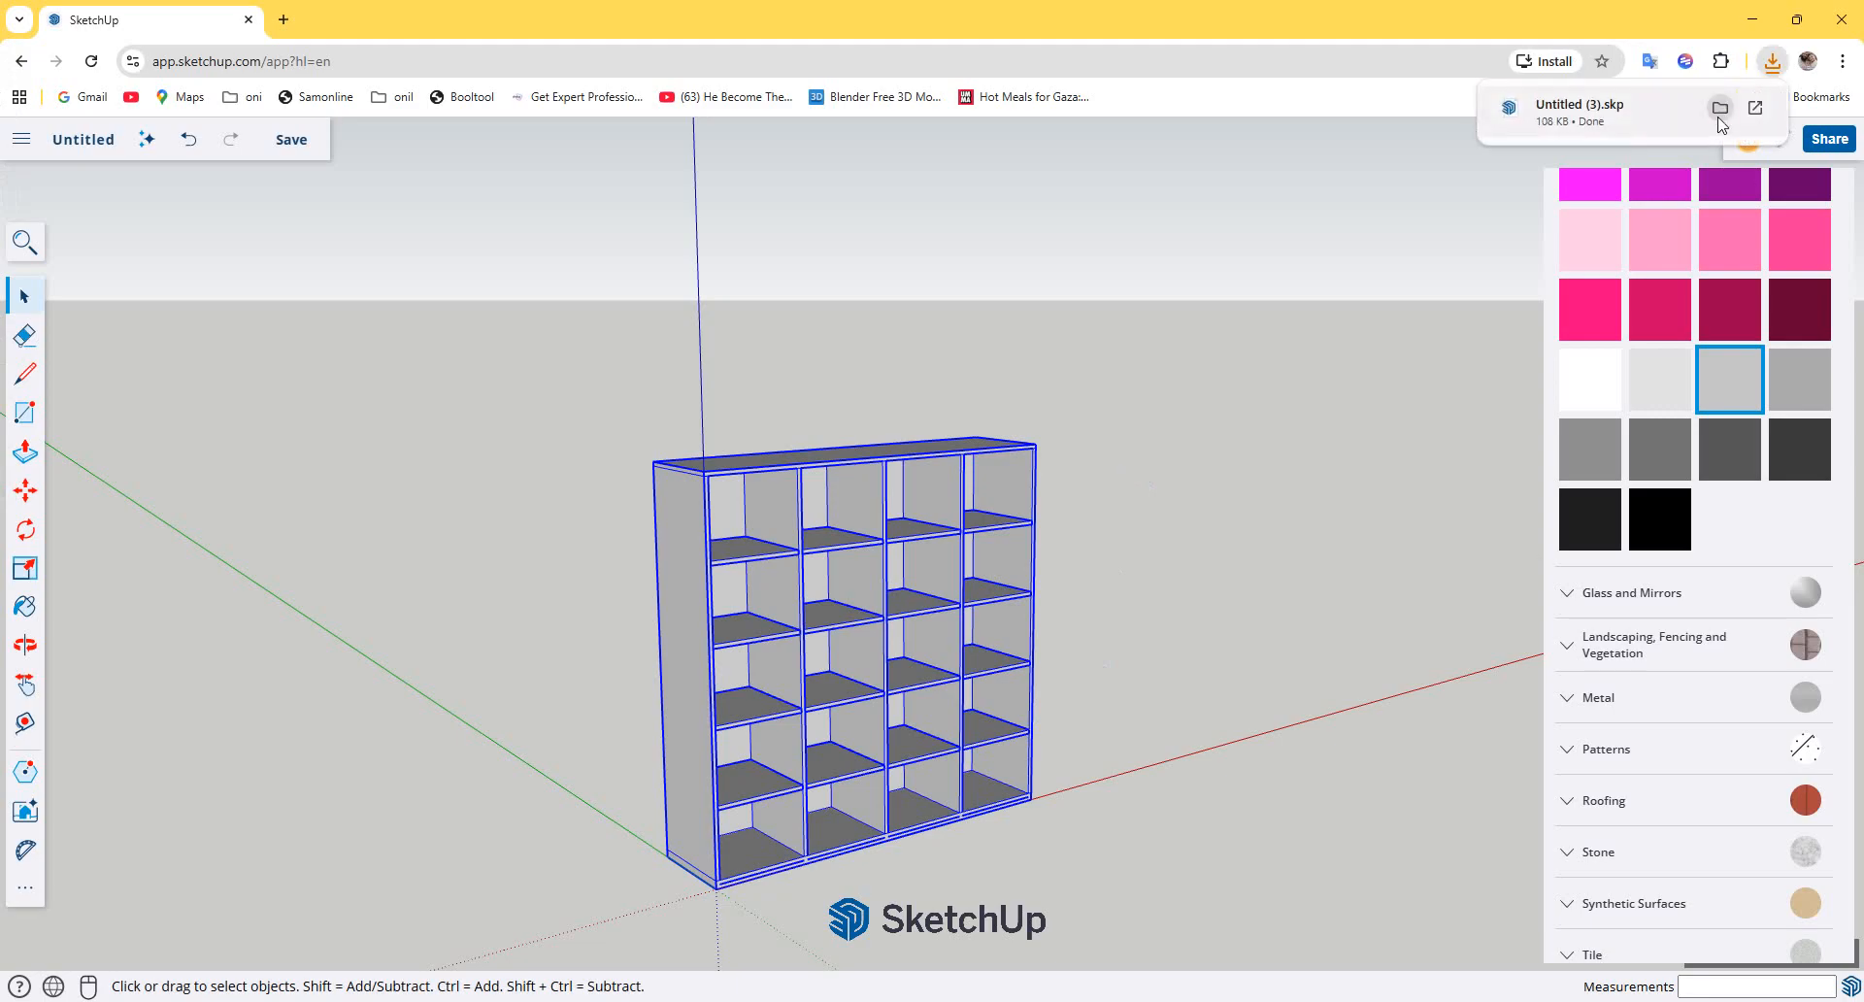
{"action": "left_click", "coordinate": [1724, 122]}
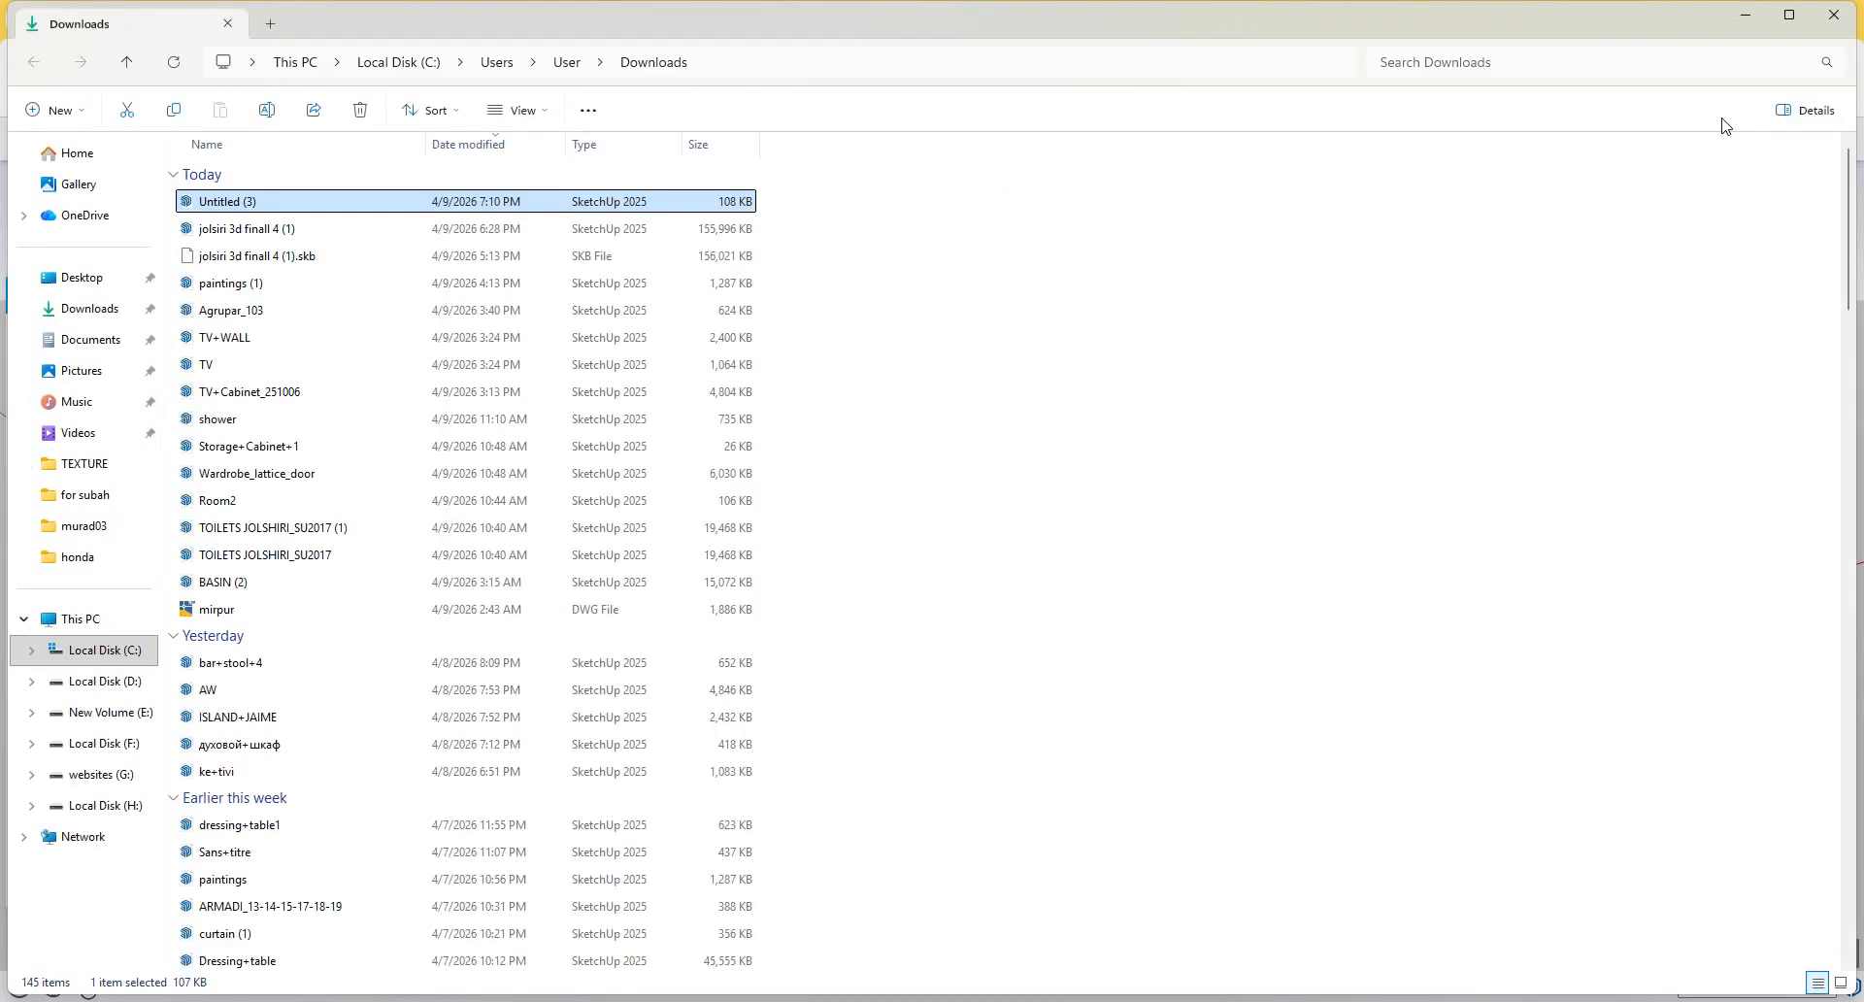
{"action": "left_click", "coordinate": [1759, 14]}
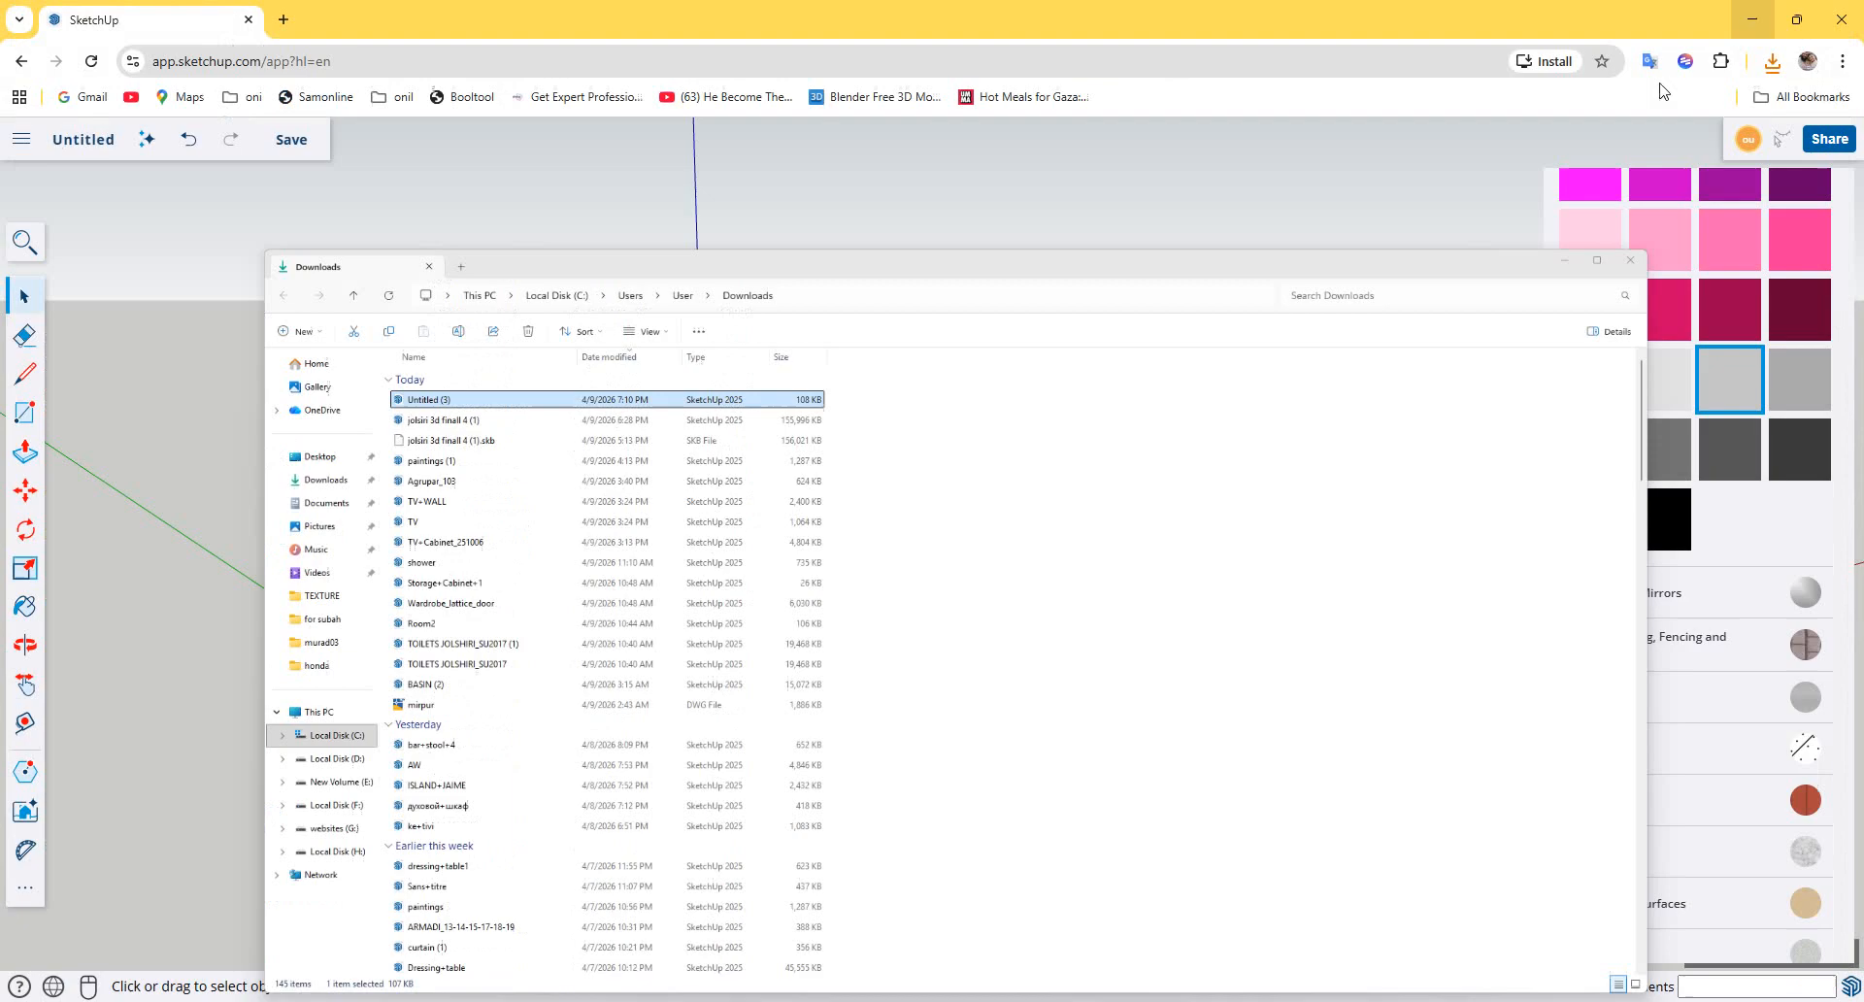
Step: Close the SketchUp browser window, leaving the site without saving, and launch D5 Render
{"action": "left_click", "coordinate": [1842, 19]}
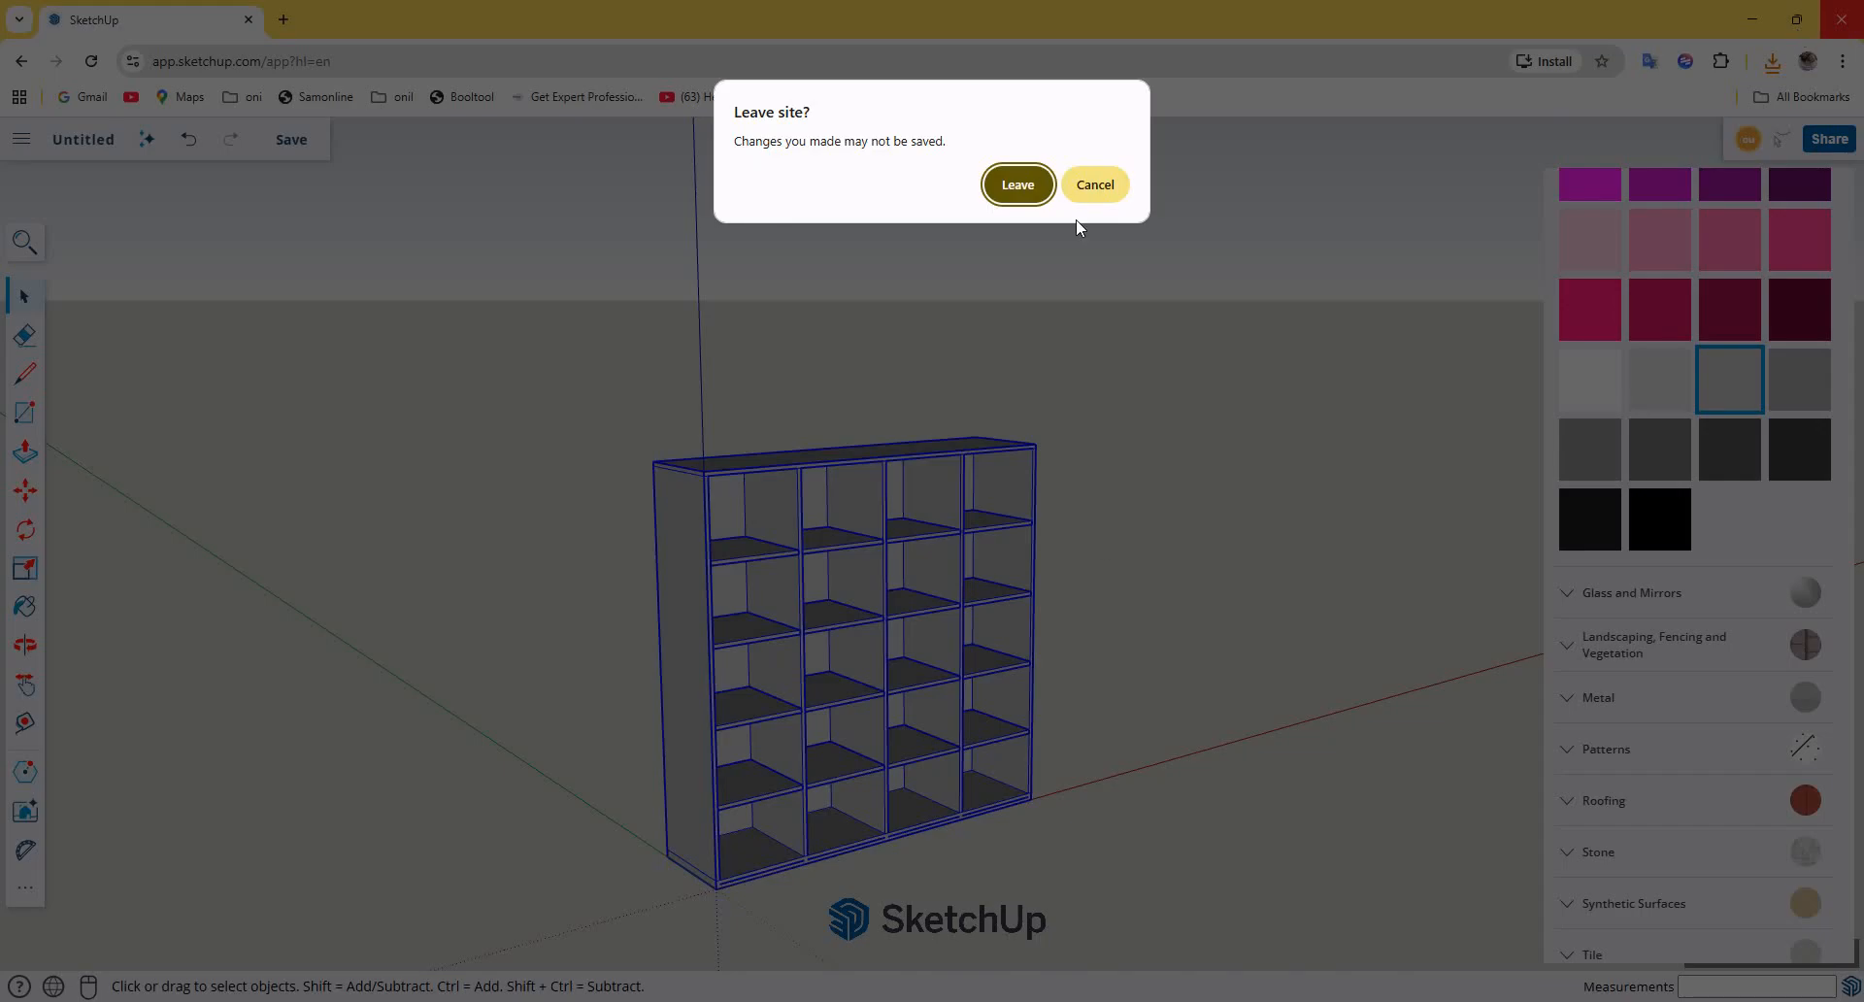
{"action": "left_click", "coordinate": [1035, 192]}
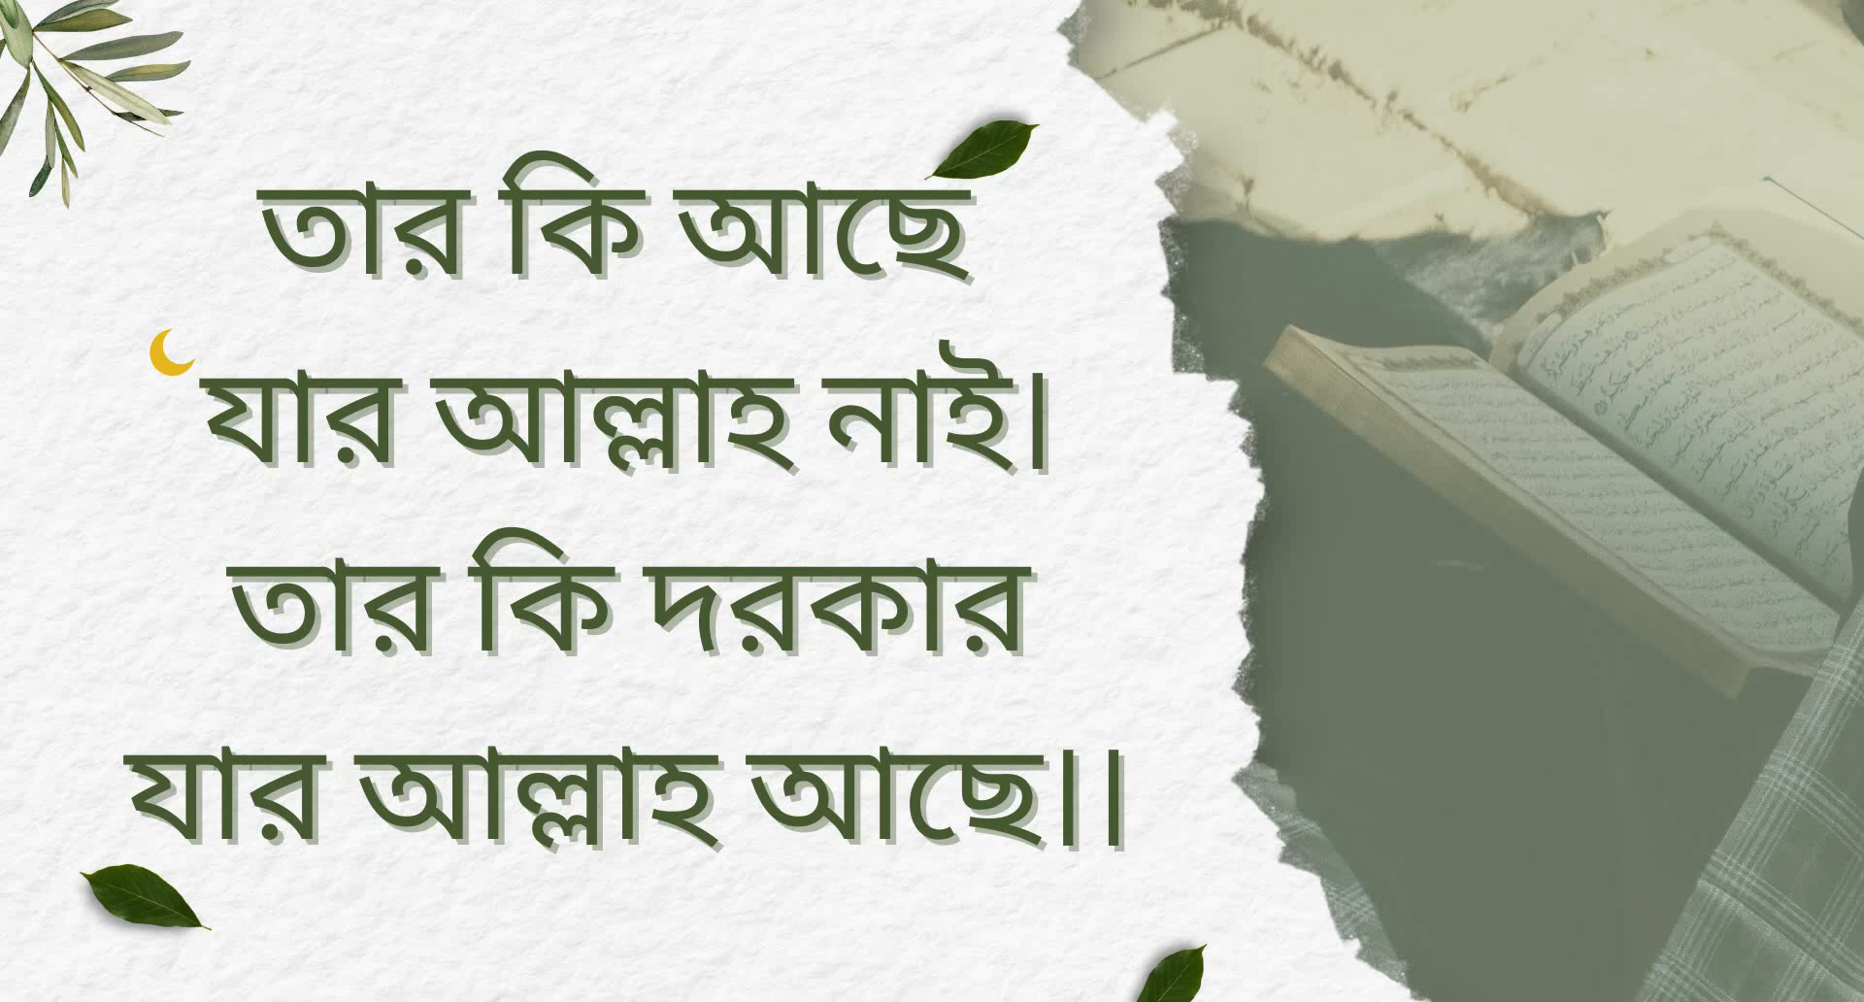
{"action": "key", "text": "super"}
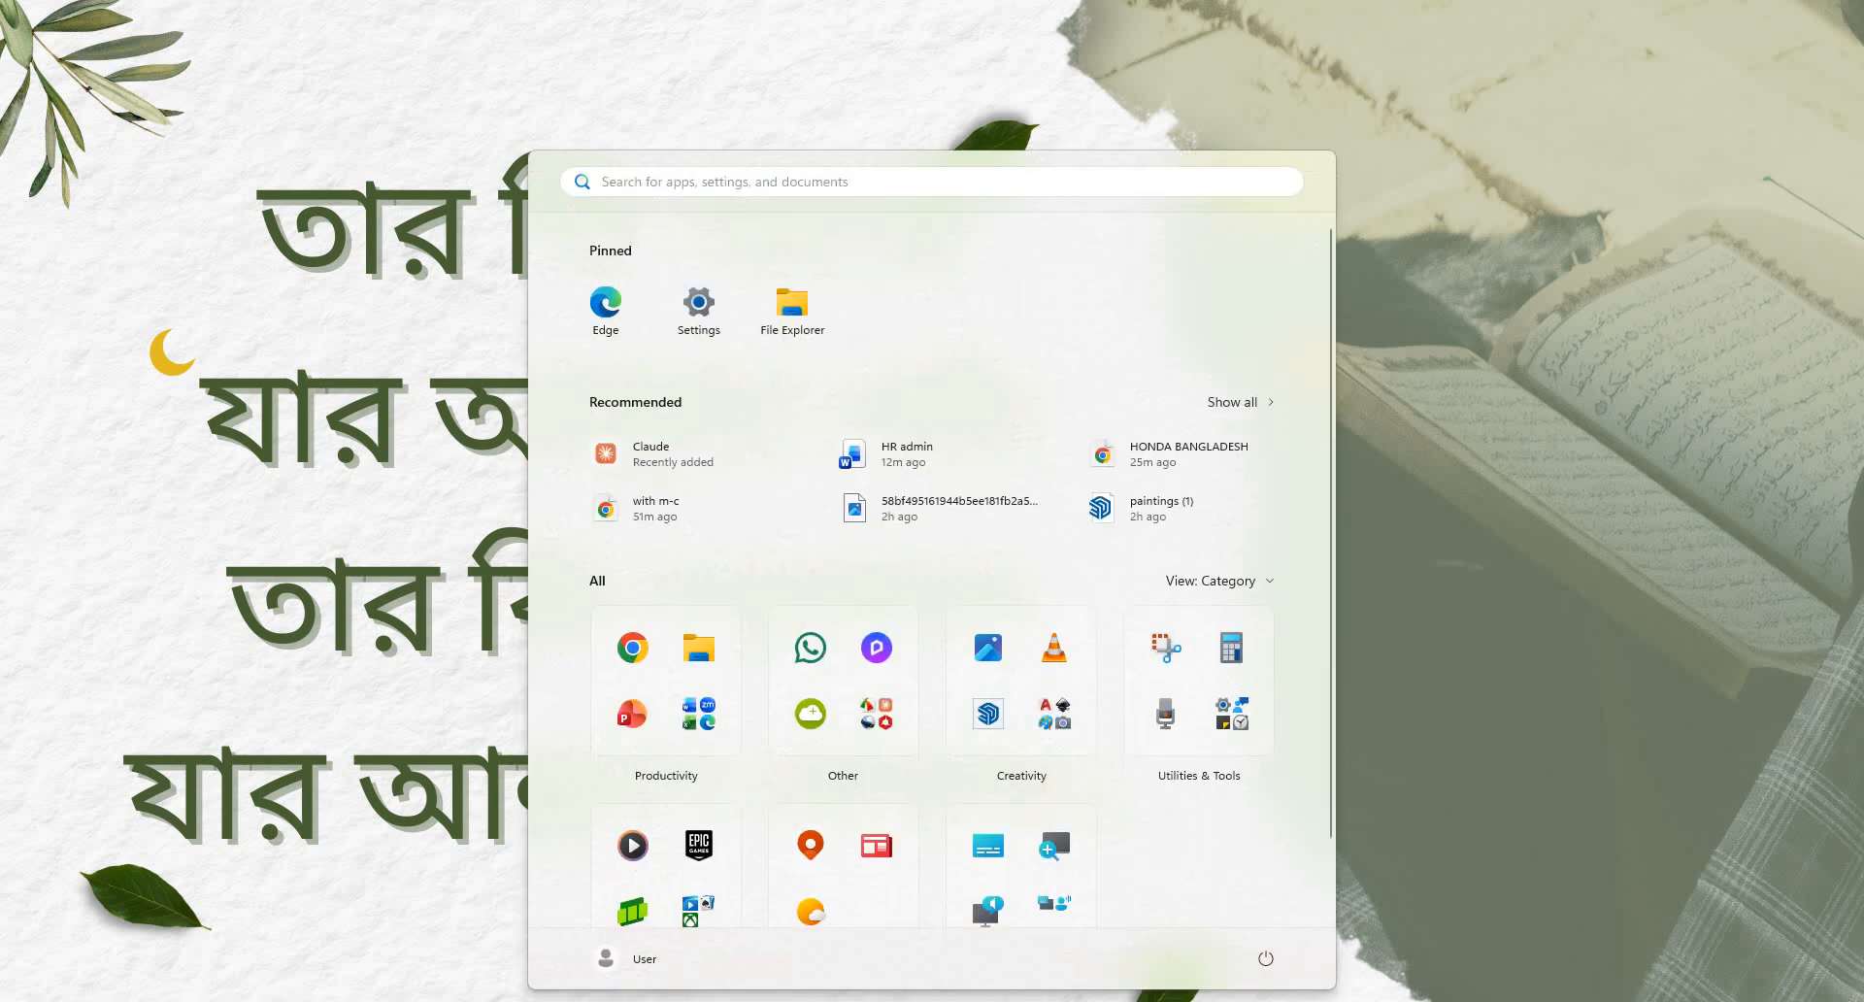
{"action": "left_click", "coordinate": [882, 646]}
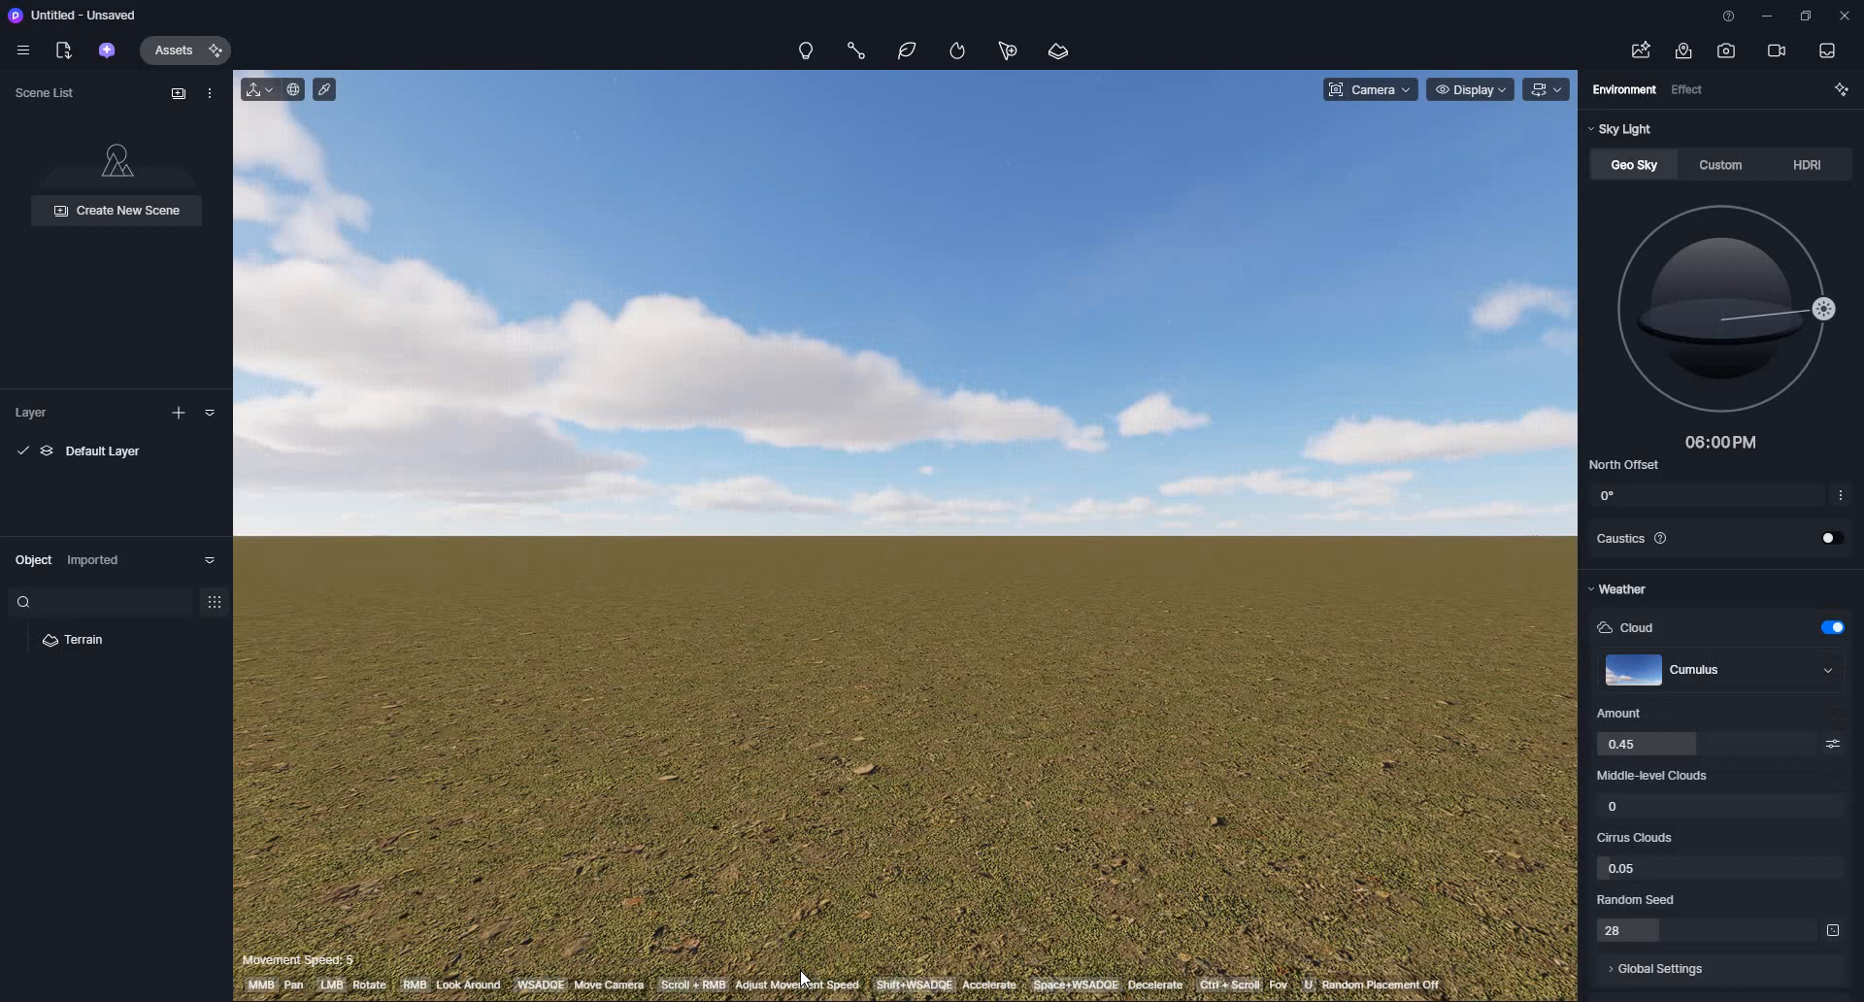
Step: Open the cabinet file Untitled (3) from the Downloads folder in D5 Render
{"action": "left_click", "coordinate": [23, 50]}
{"action": "mouse_move", "coordinate": [131, 180]}
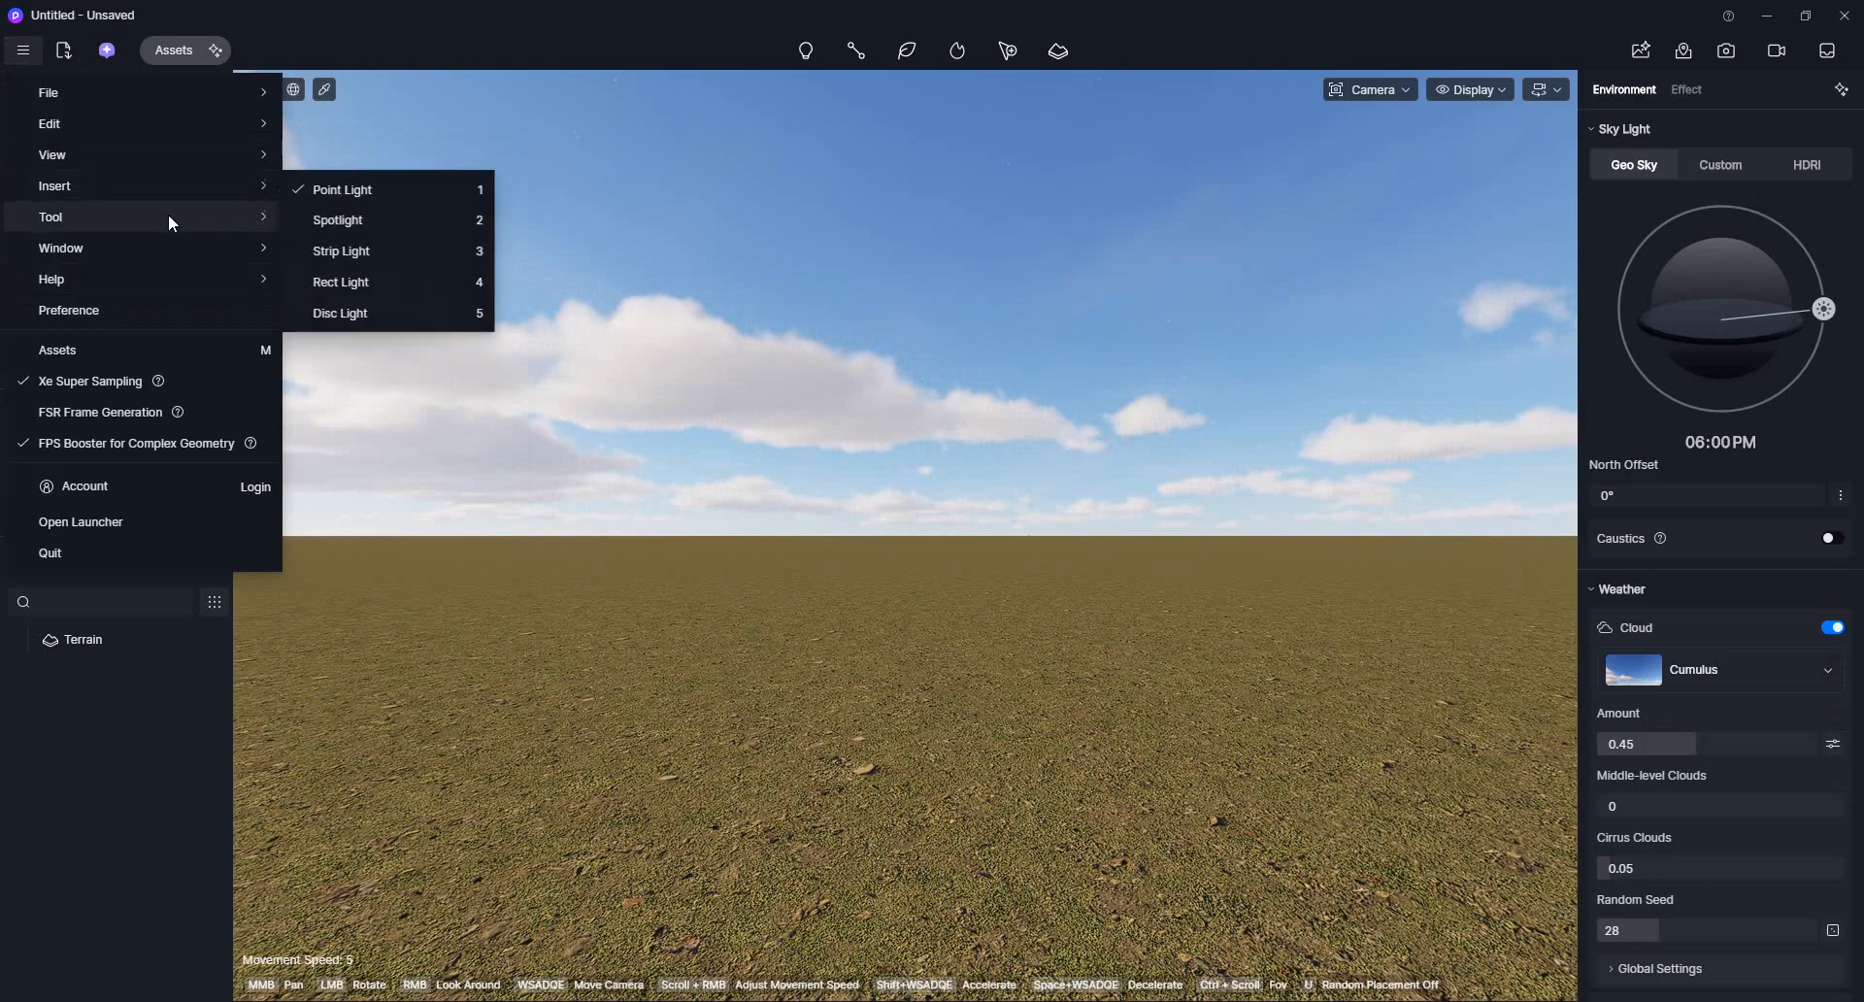
{"action": "mouse_move", "coordinate": [78, 96]}
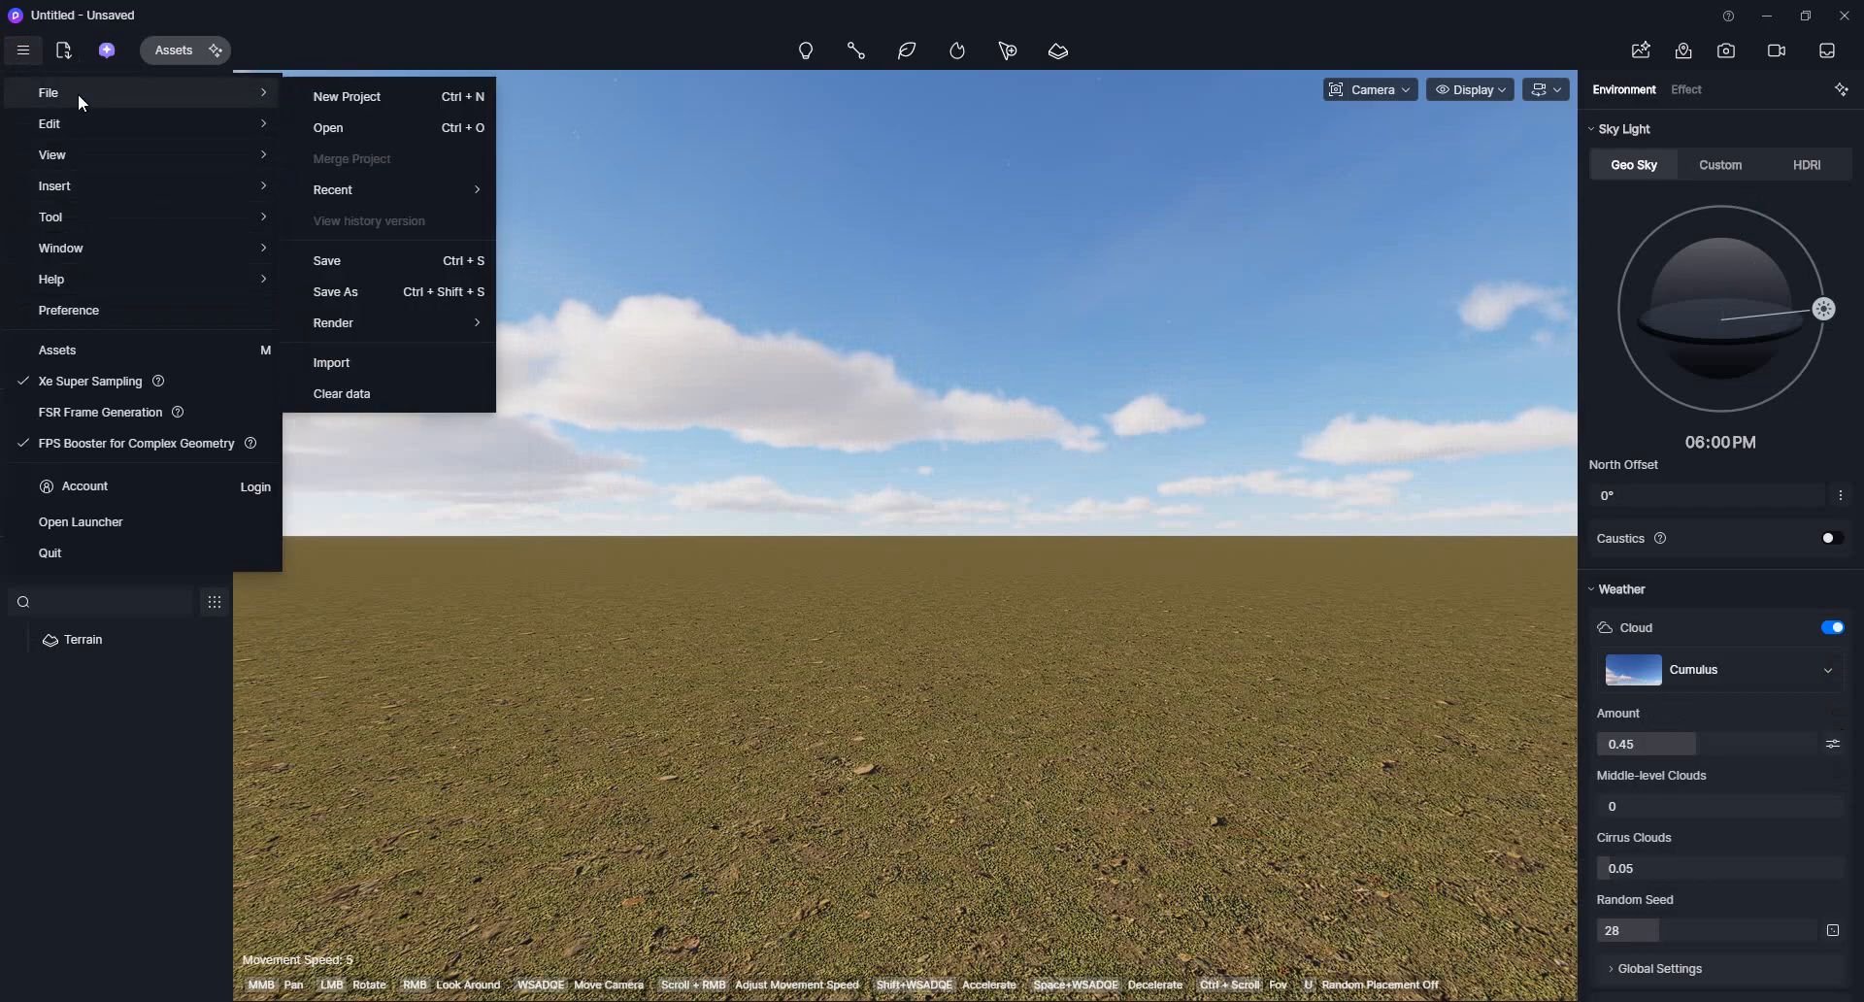
{"action": "left_click", "coordinate": [417, 126]}
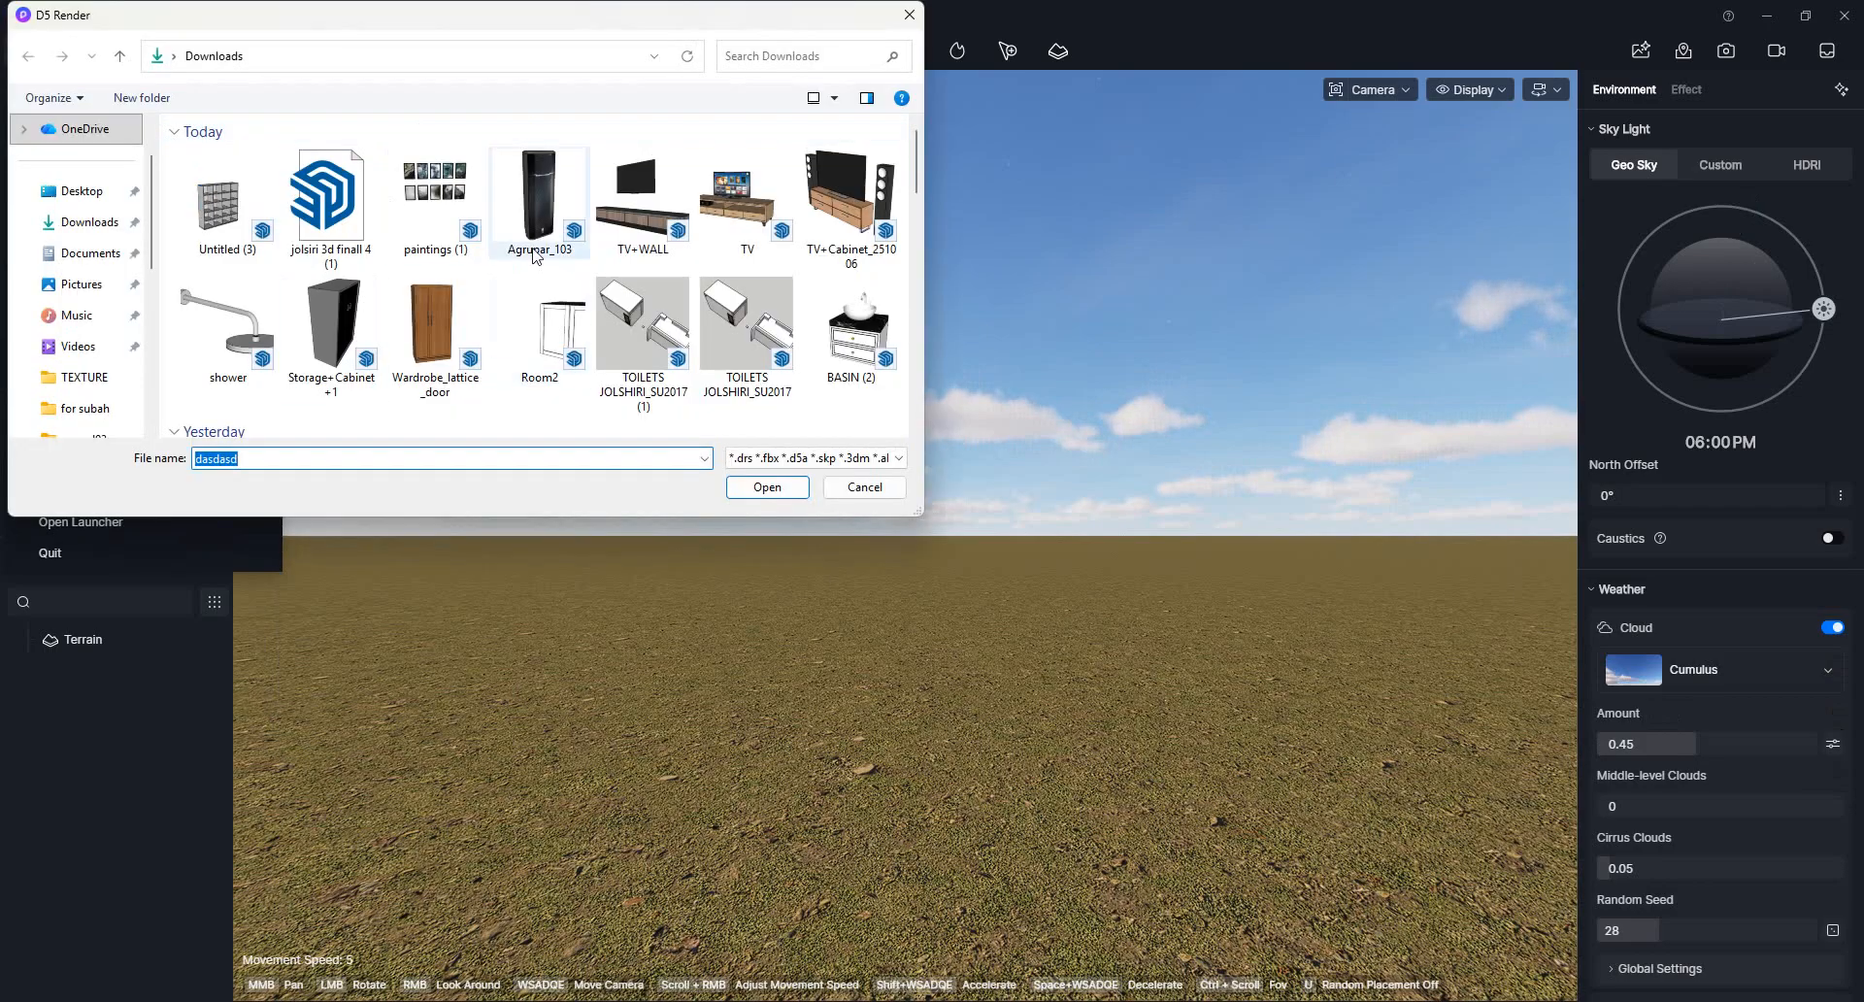
{"action": "left_click", "coordinate": [219, 237]}
{"action": "double_click", "coordinate": [219, 237]}
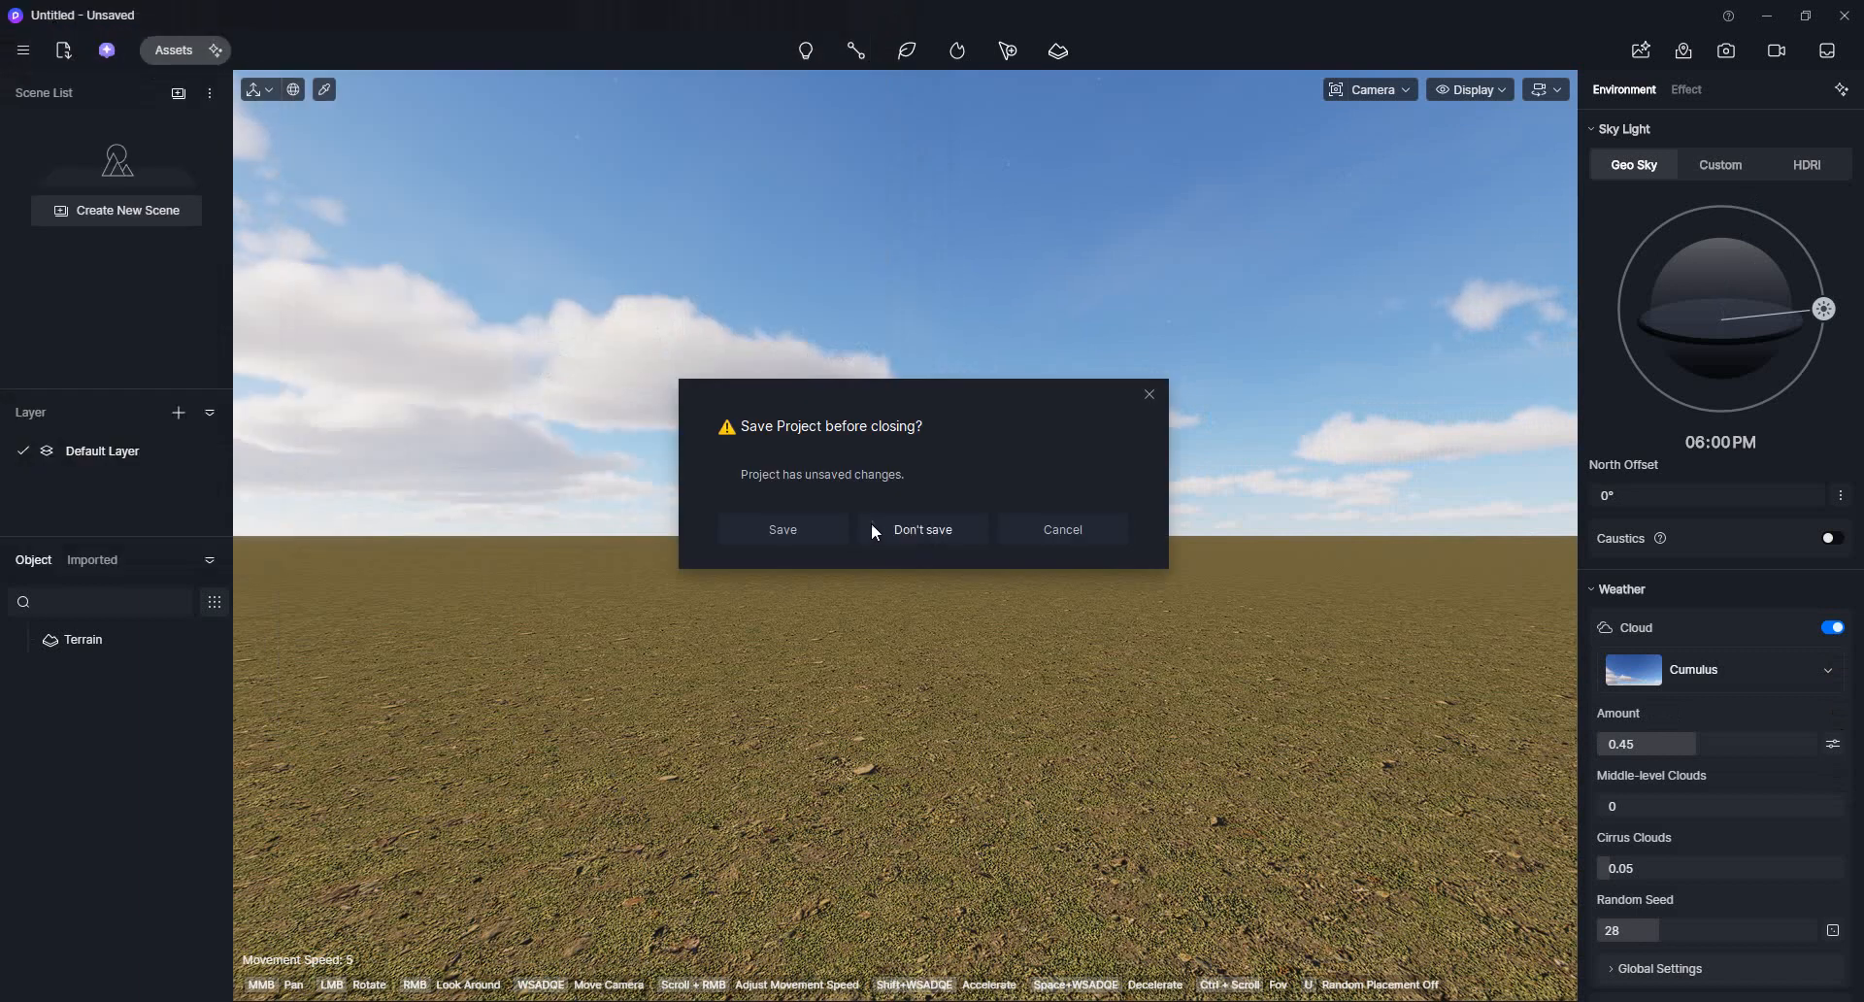
Step: Choose to save the current project before closing and store it on the Desktop as Untitled
{"action": "left_click", "coordinate": [783, 530]}
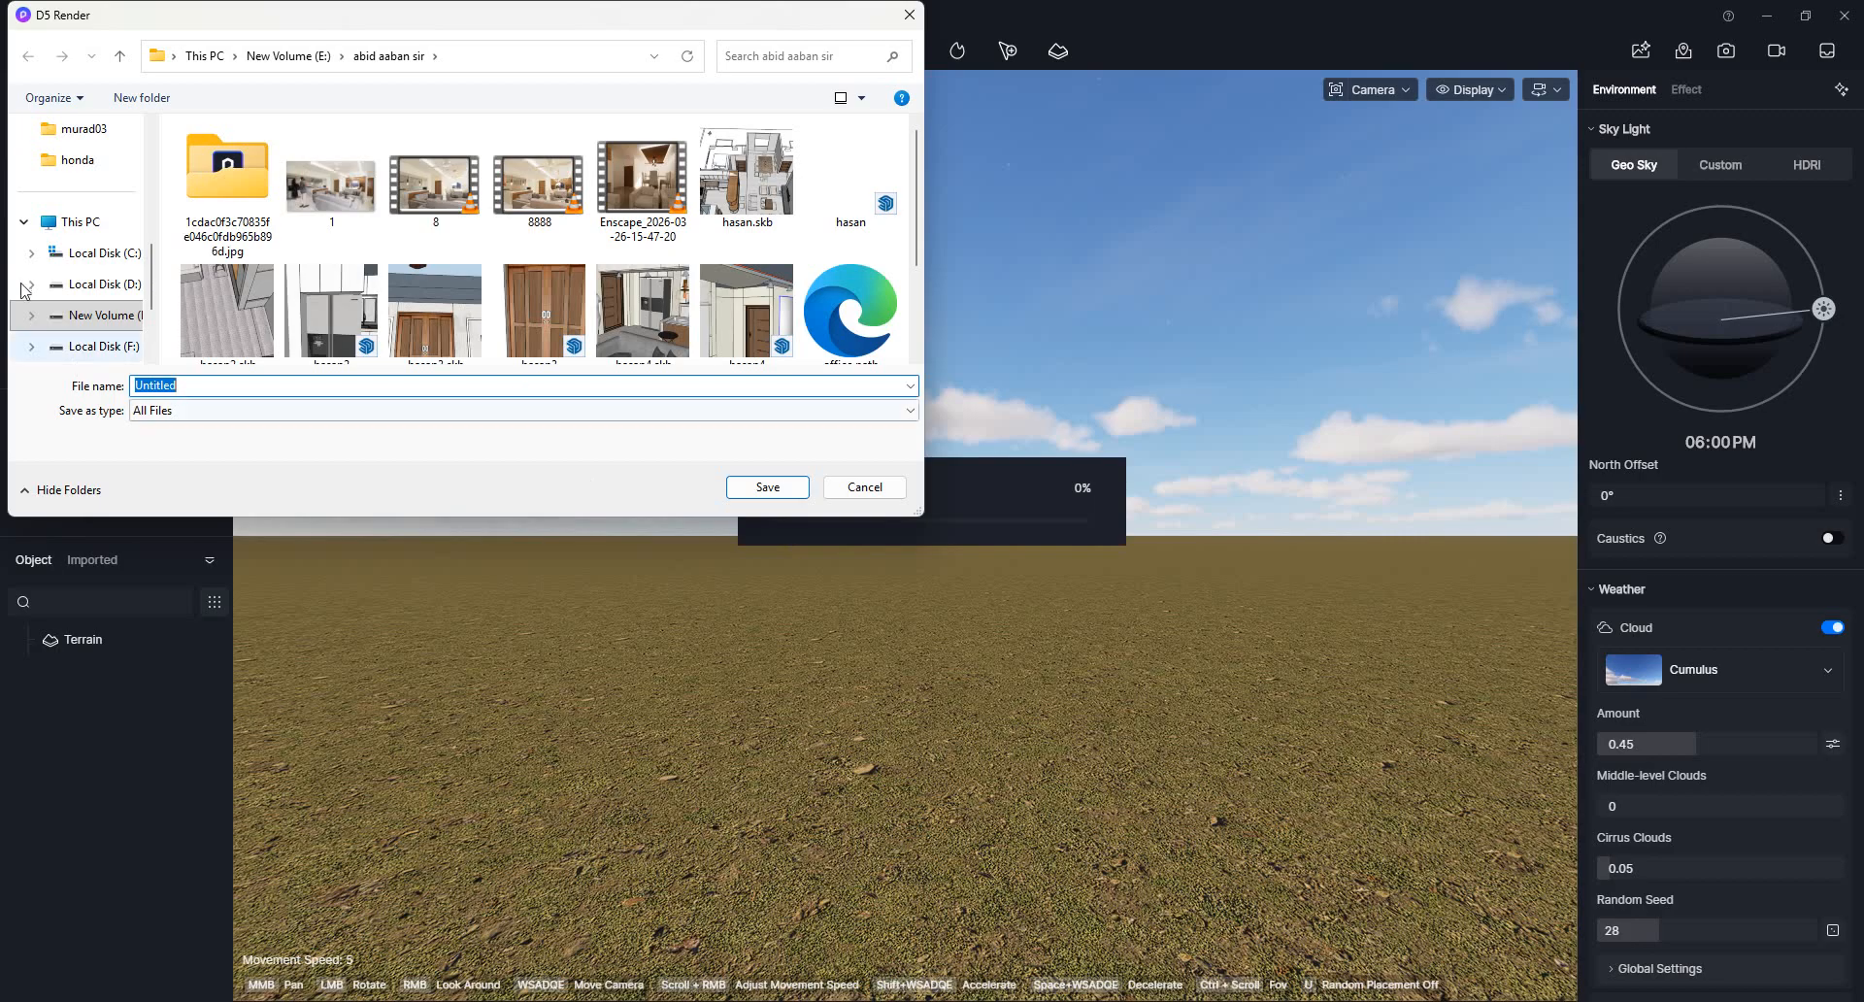
{"action": "left_click", "coordinate": [77, 222]}
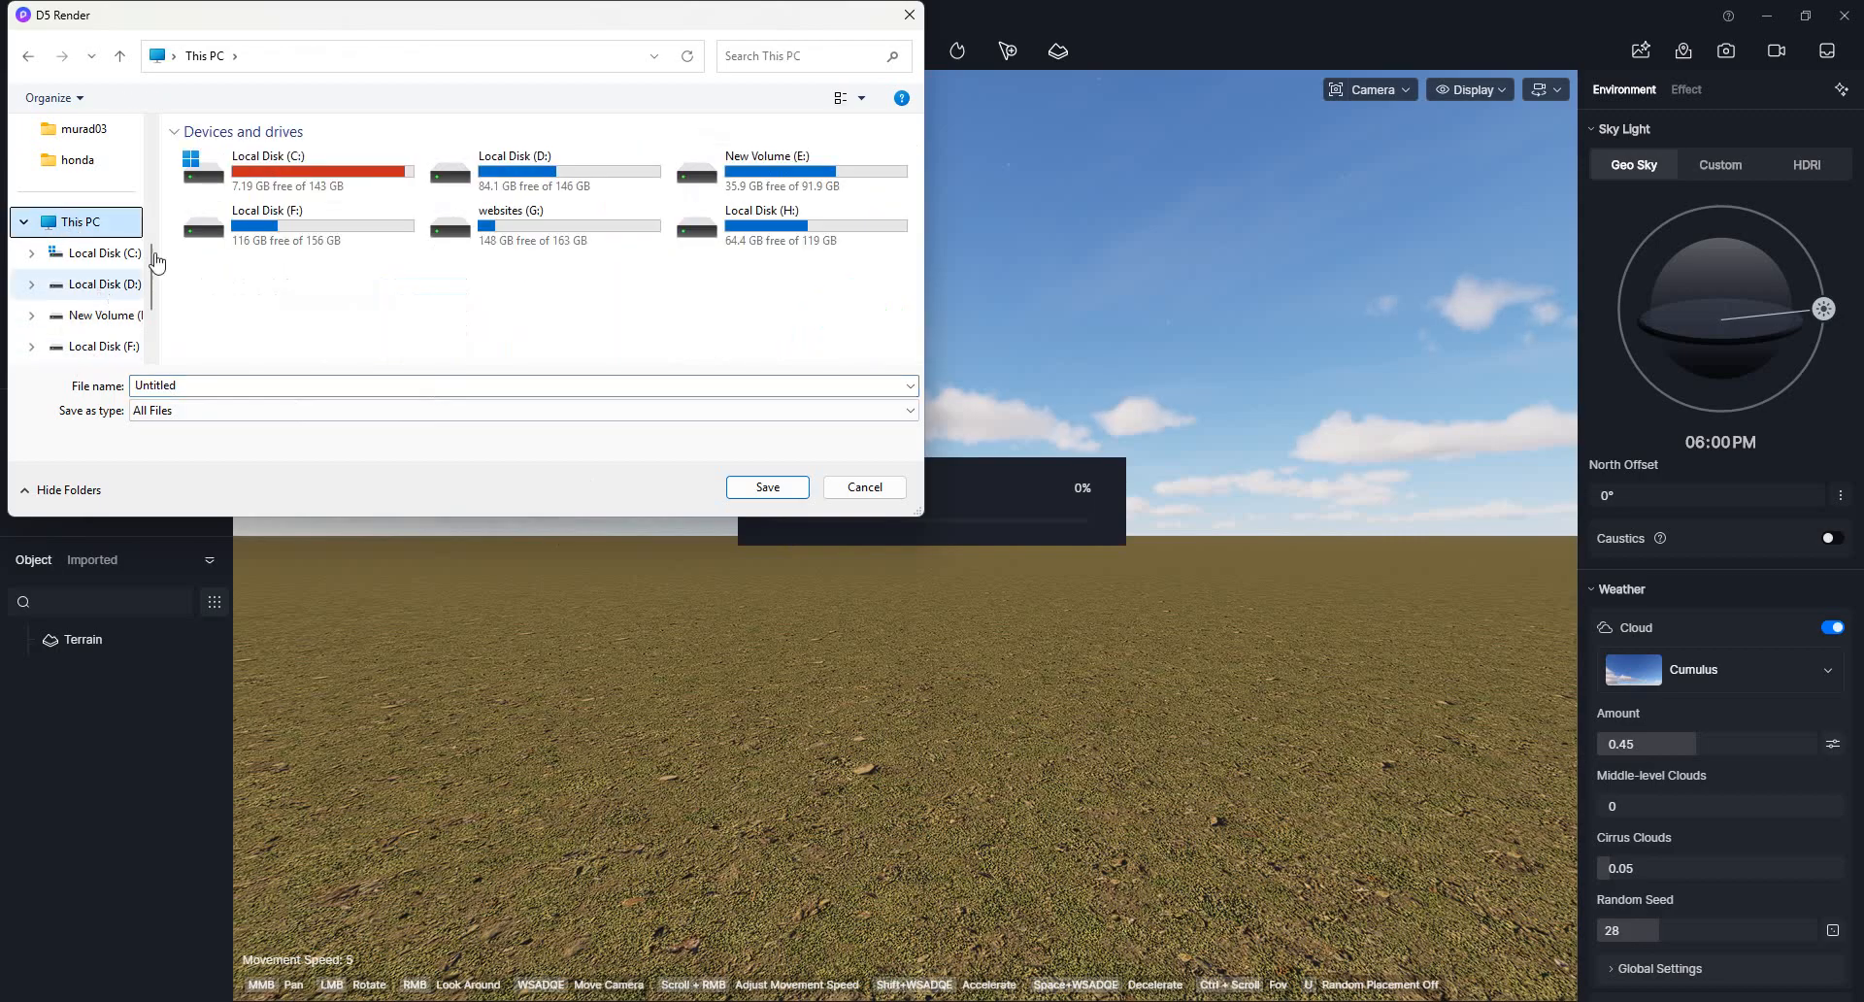
{"action": "scroll", "coordinate": [81, 237], "scroll_direction": "up", "scroll_amount": 5}
{"action": "left_click", "coordinate": [76, 259]}
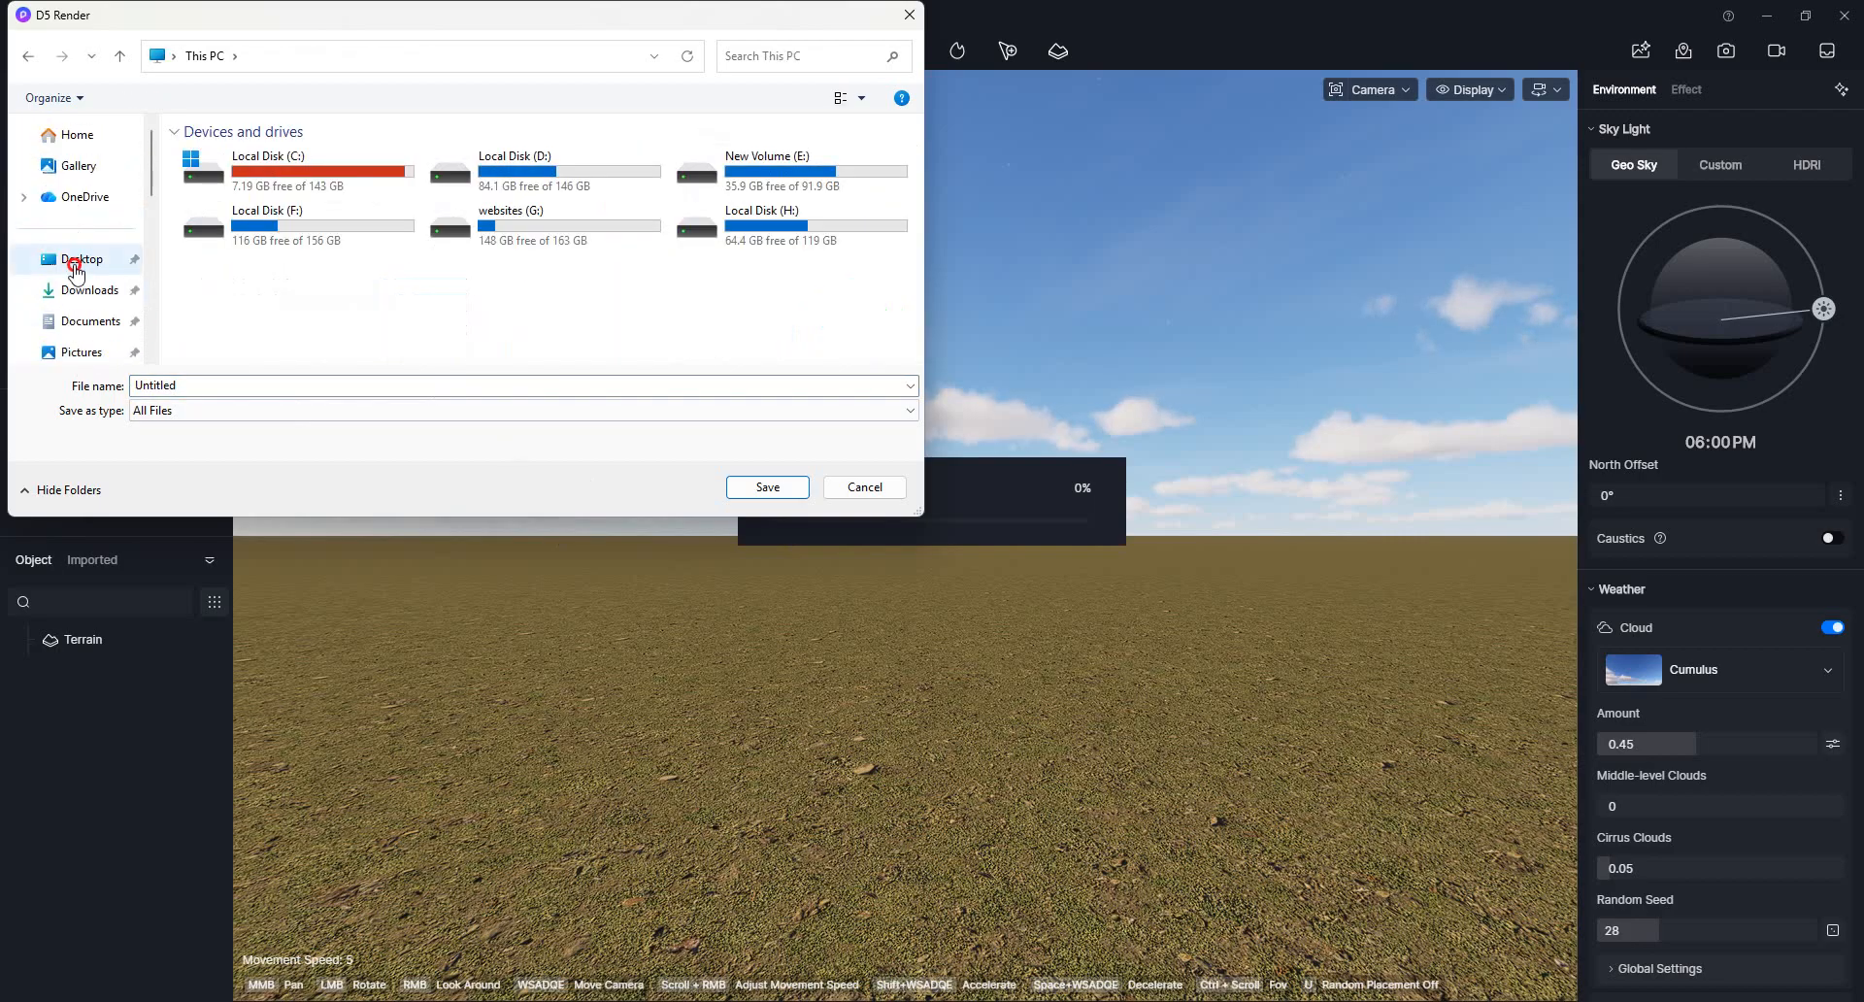
{"action": "left_click", "coordinate": [768, 486]}
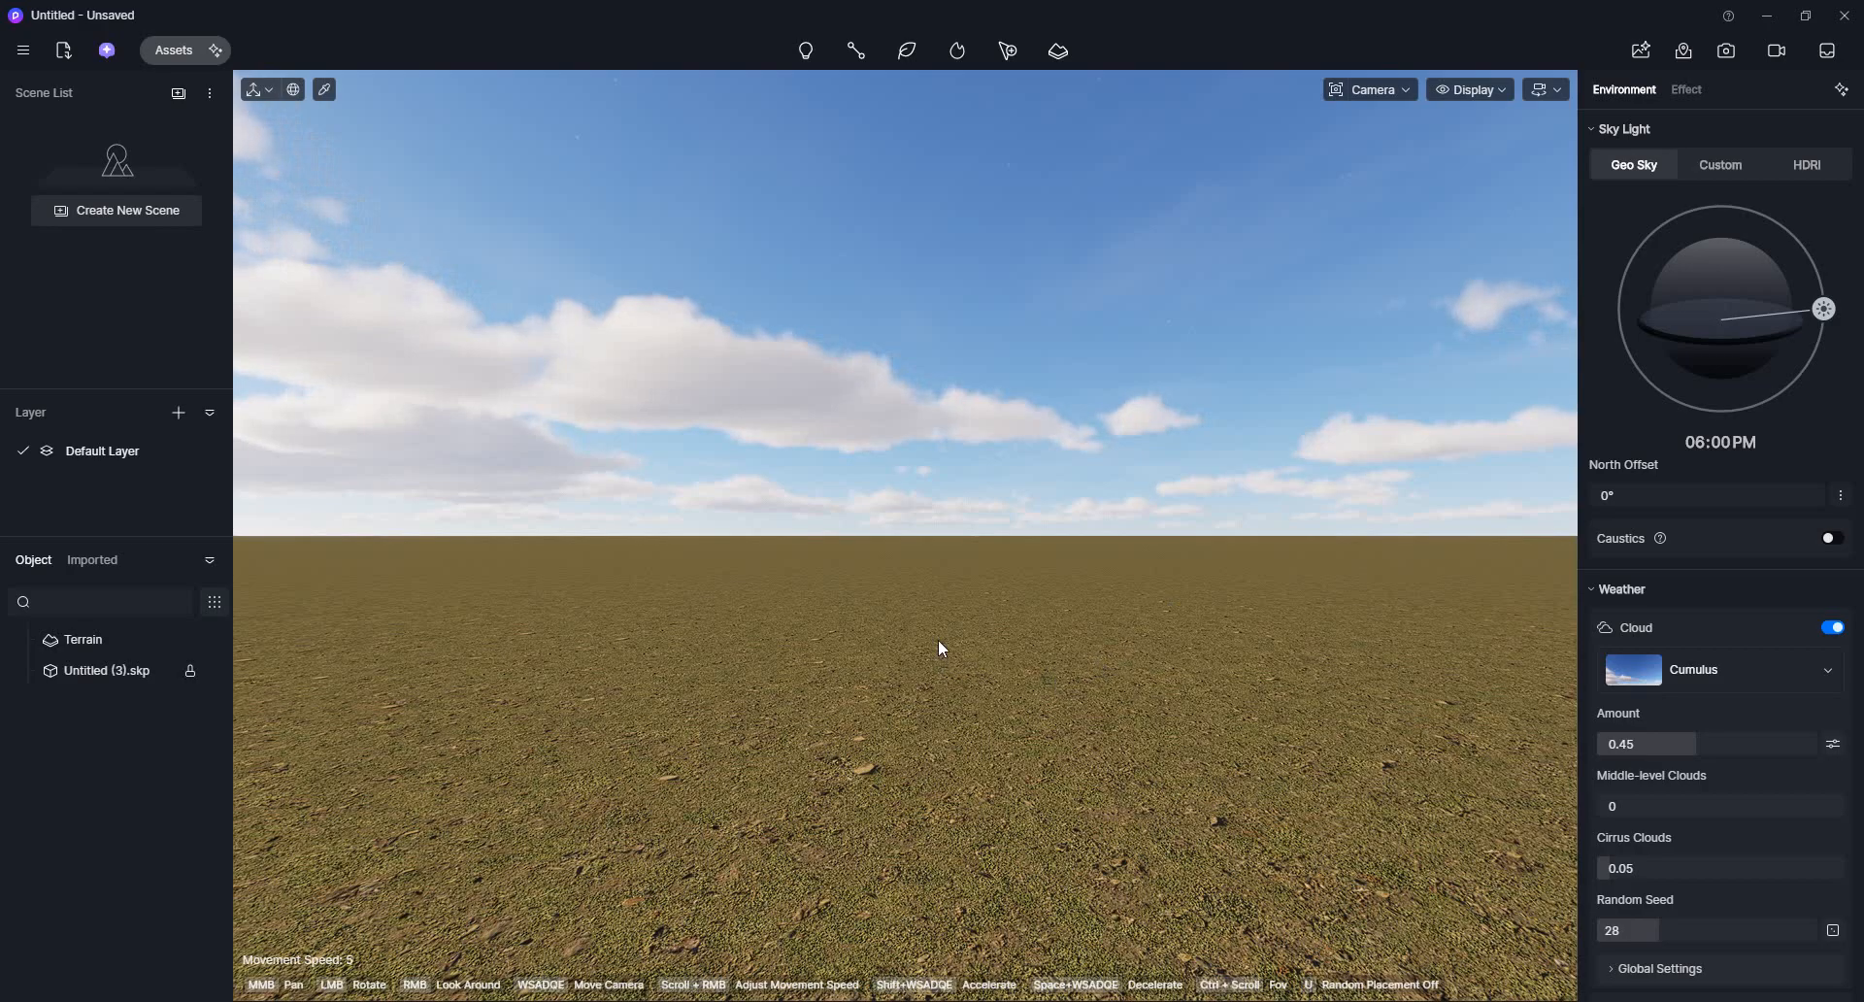
Step: Place the imported cabinet on the terrain and inspect its open shelves up close
{"action": "left_click", "coordinate": [957, 811]}
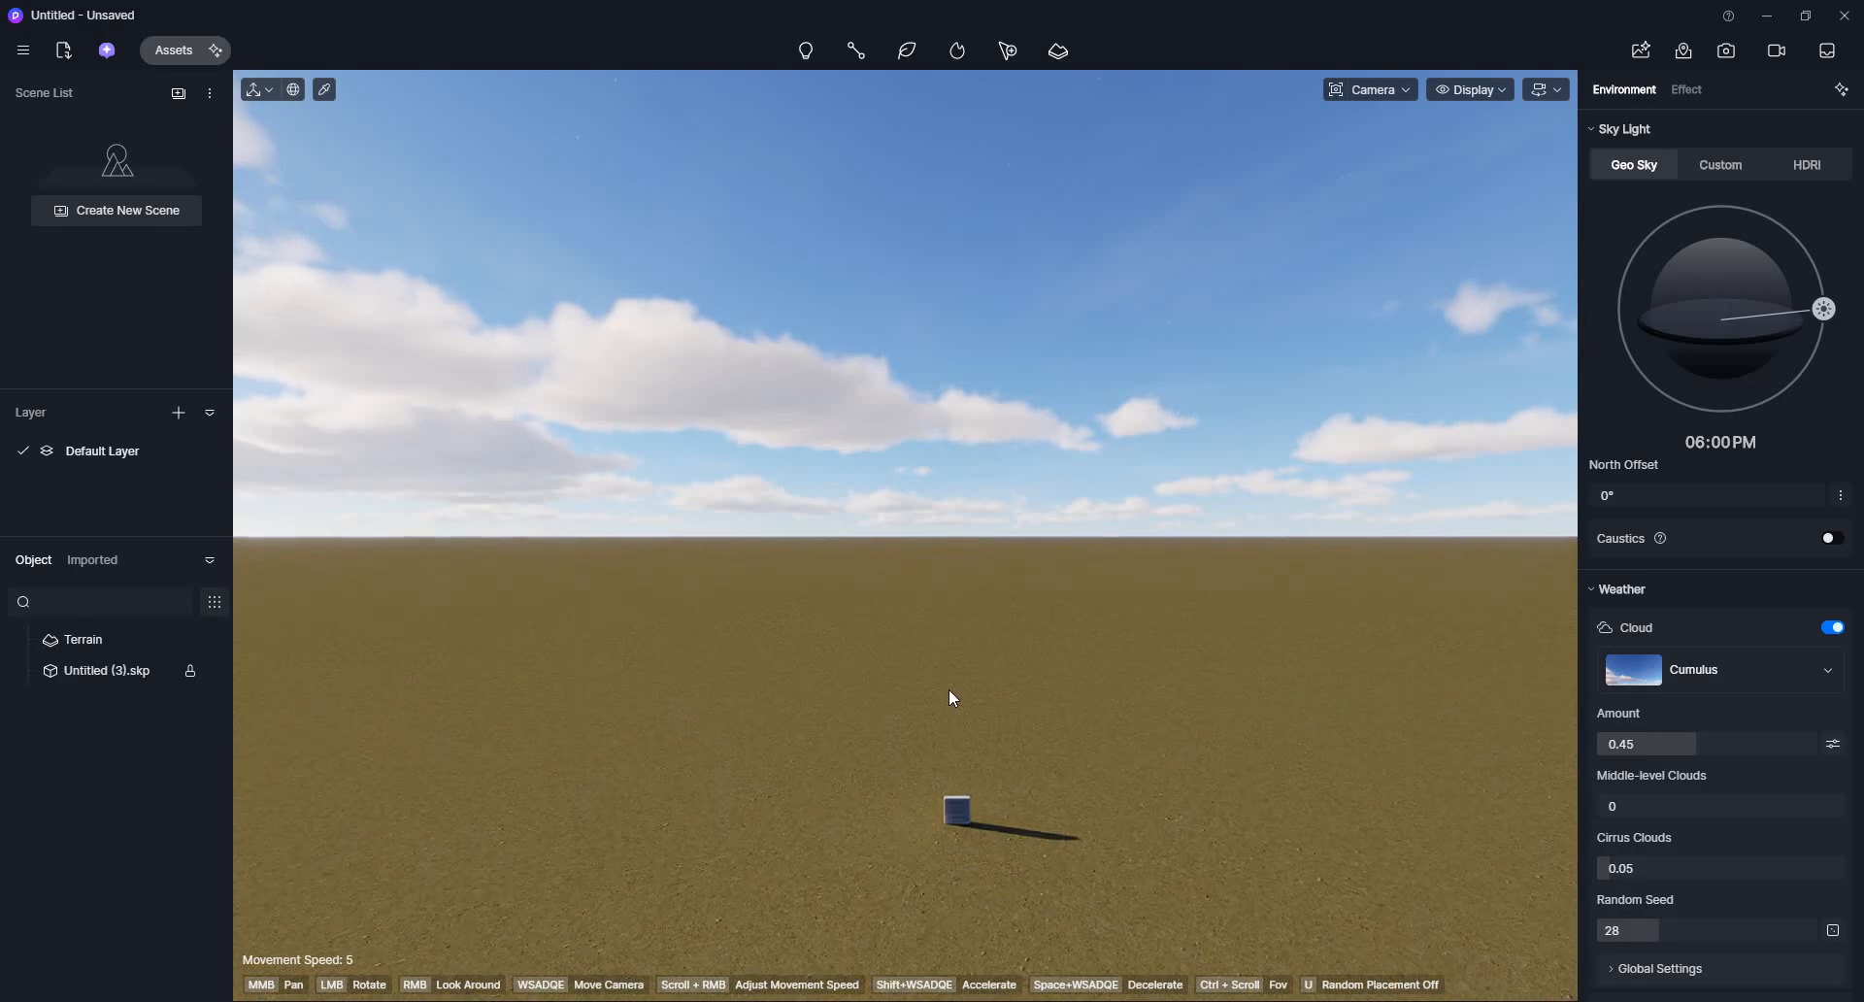
{"action": "scroll", "coordinate": [981, 842], "scroll_direction": "up", "scroll_amount": 10}
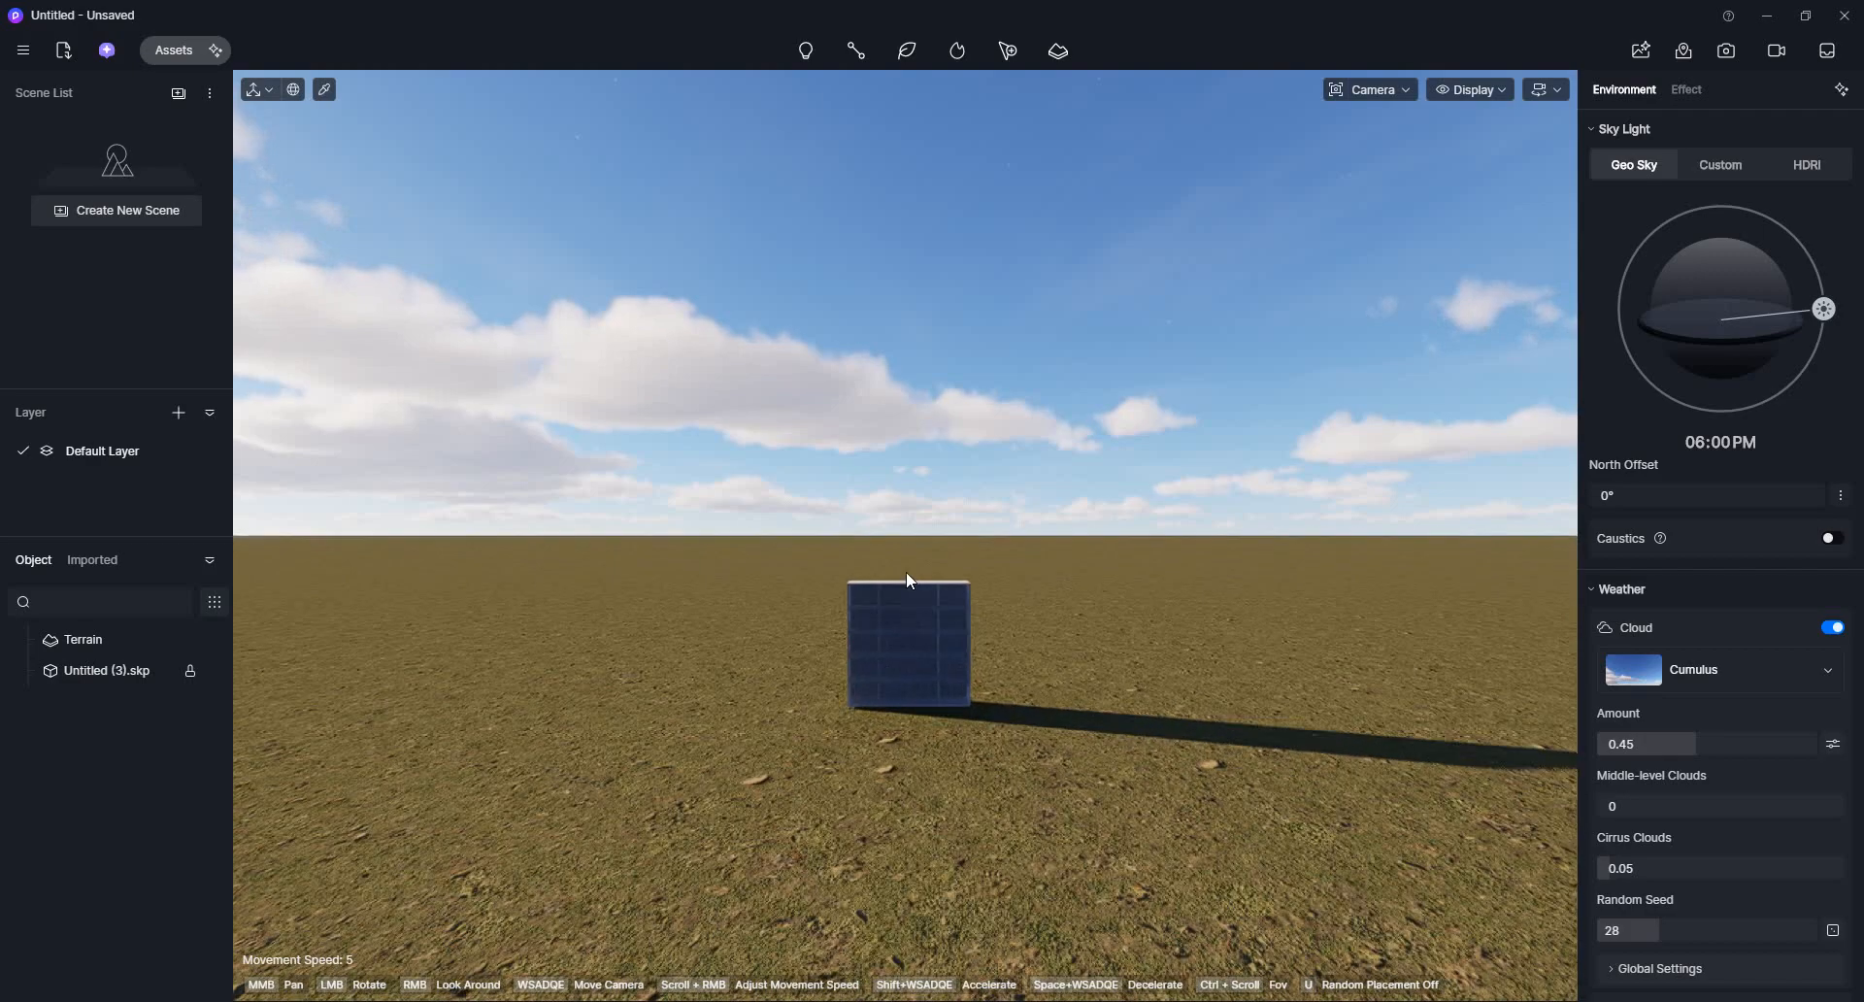
{"action": "scroll", "coordinate": [876, 684], "scroll_direction": "up", "scroll_amount": 5}
{"action": "left_click", "coordinate": [1020, 584]}
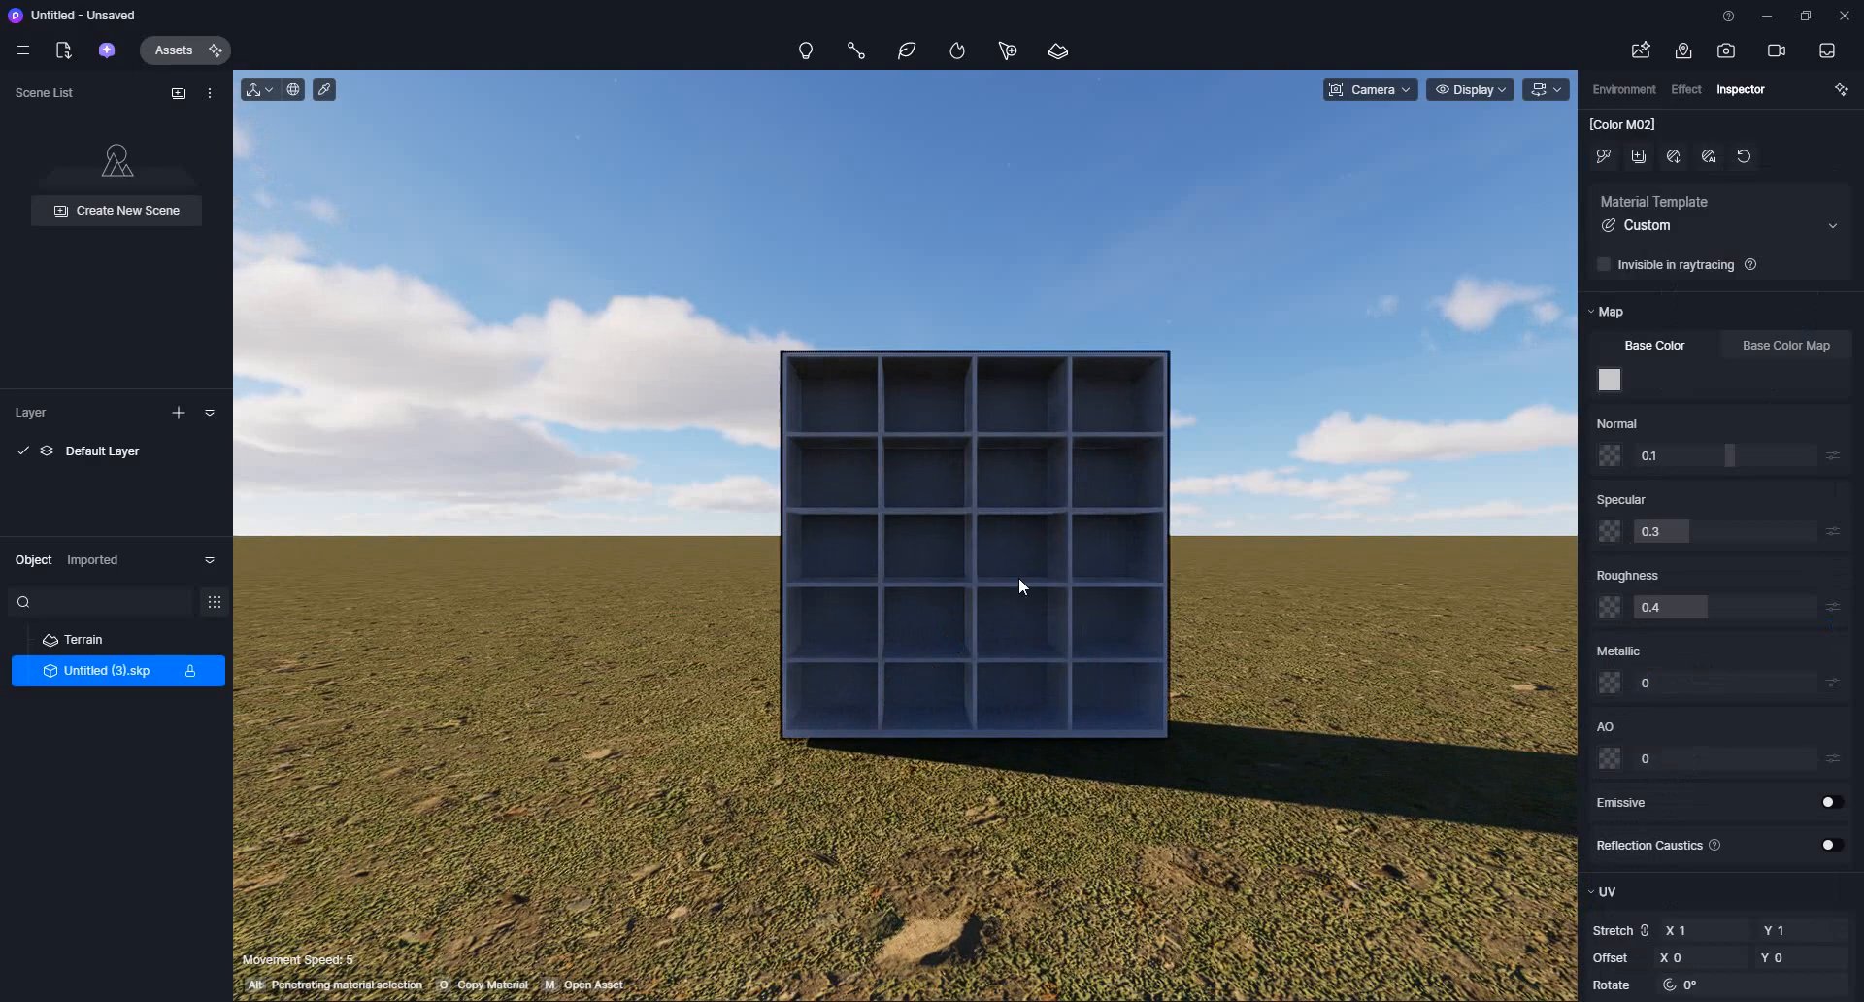
{"action": "scroll", "coordinate": [1025, 547], "scroll_direction": "up", "scroll_amount": 8}
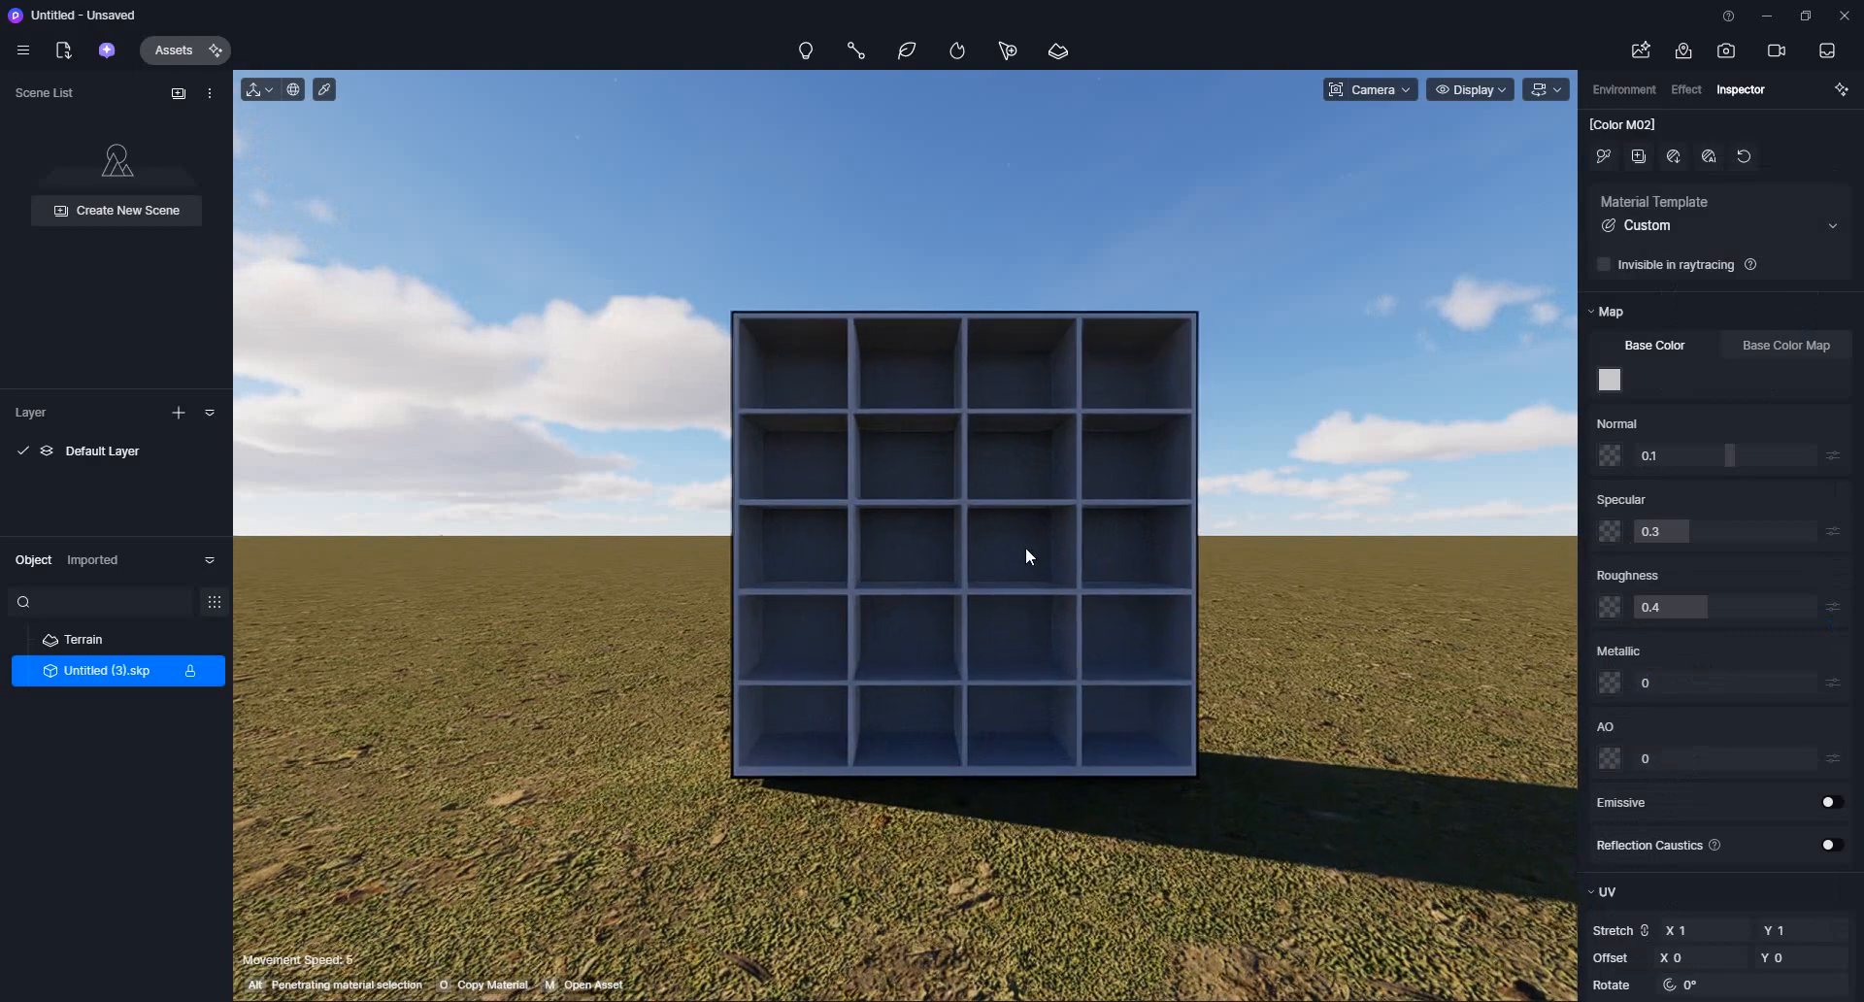
{"action": "scroll", "coordinate": [1025, 548], "scroll_direction": "down", "scroll_amount": 5}
{"action": "key", "text": "Escape"}
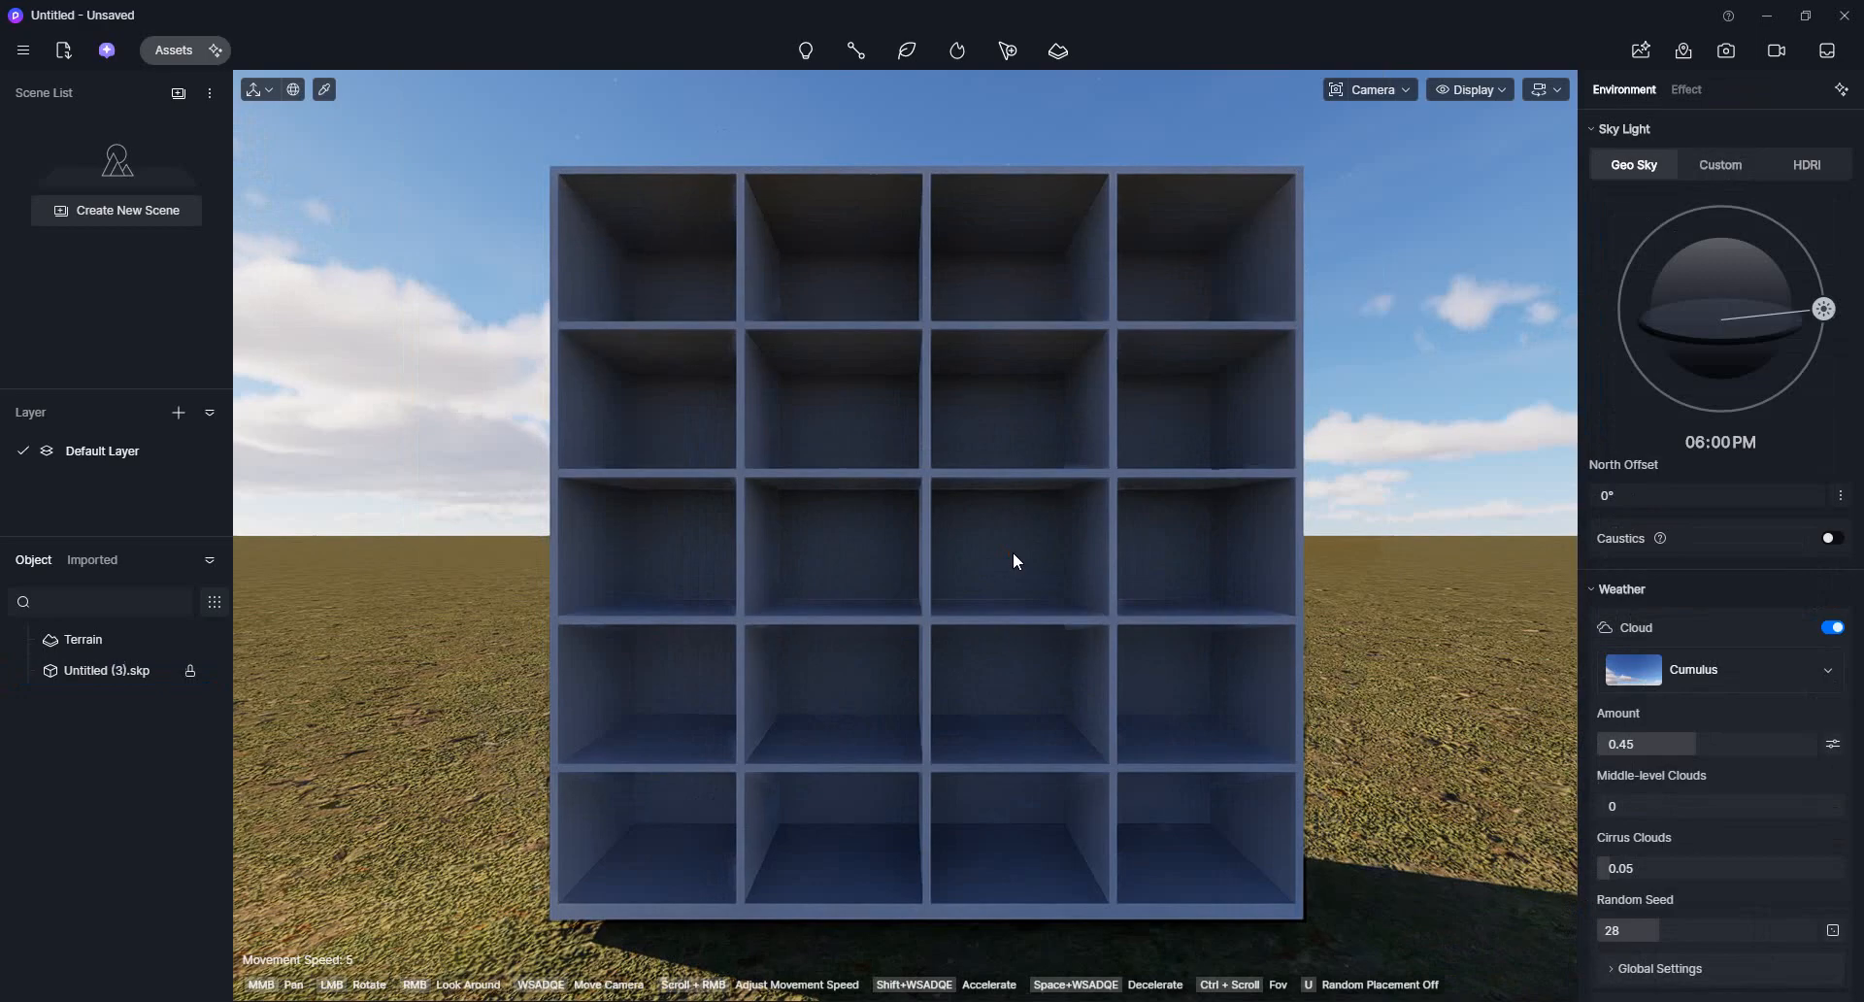
Step: Change the base color of the cabinet's material to a pale pink with HSV 0, 14, 94
{"action": "left_click", "coordinate": [1016, 597]}
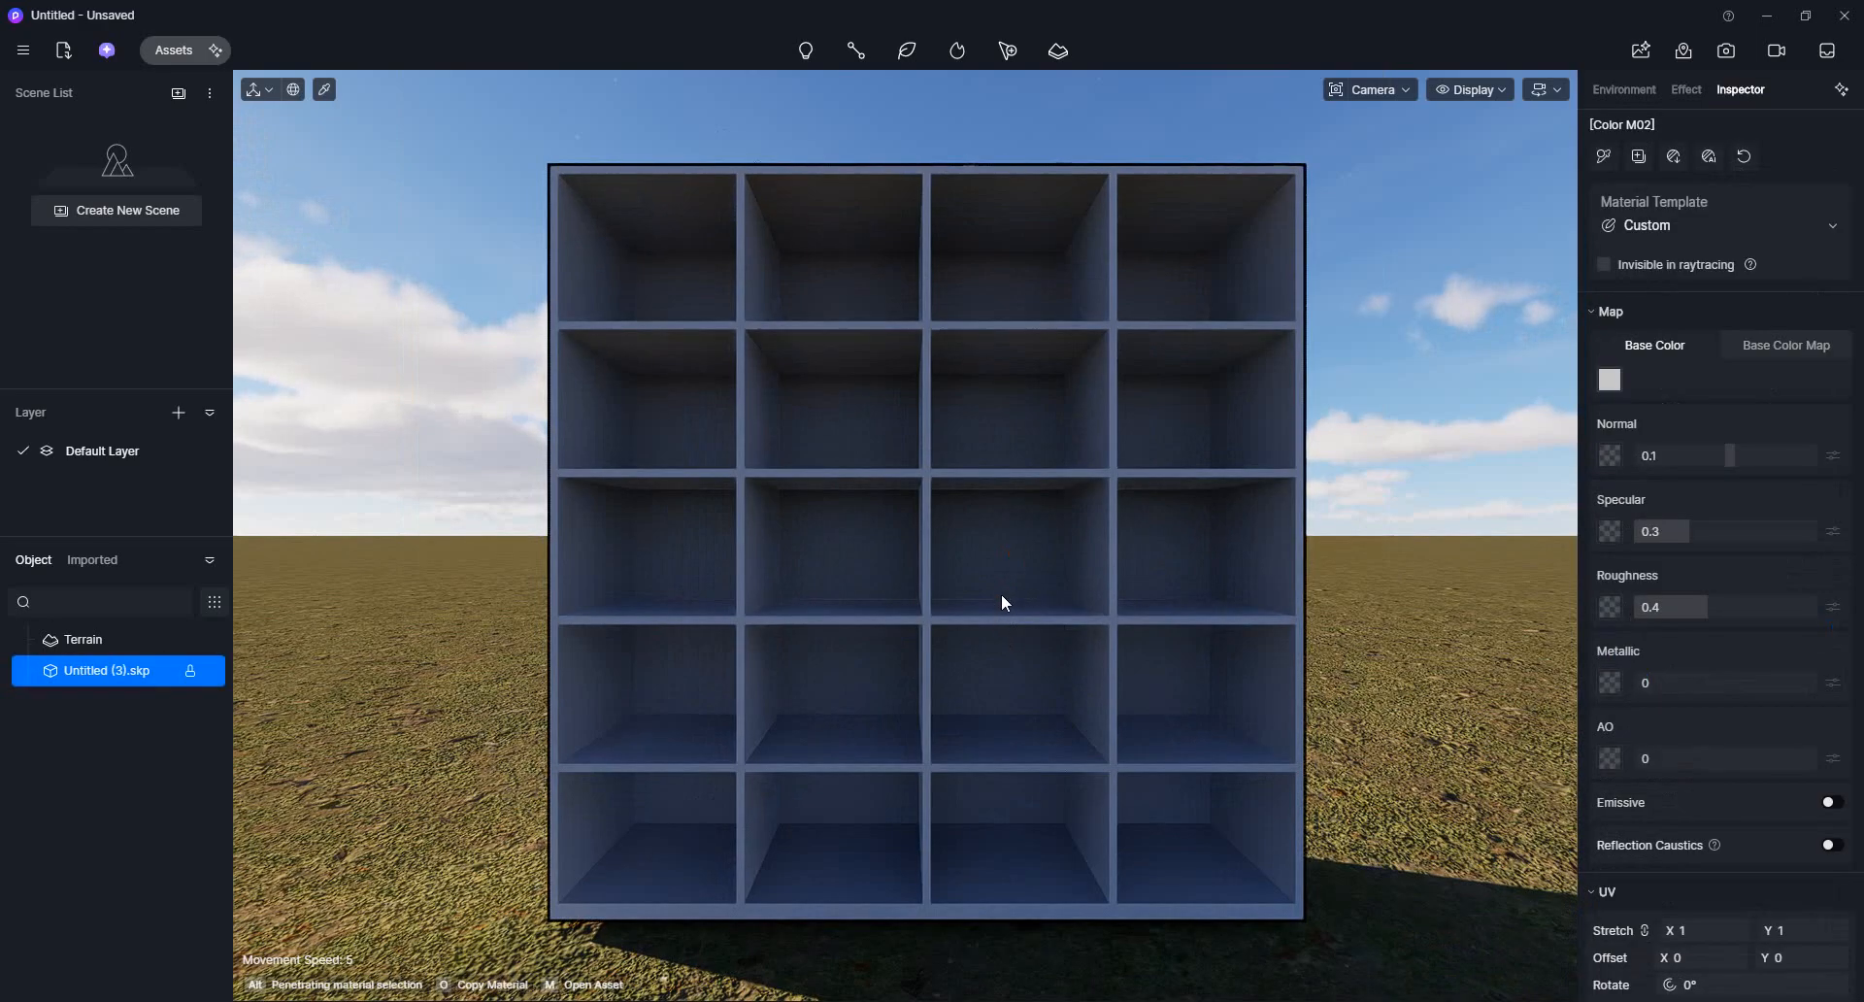
{"action": "left_click", "coordinate": [1609, 379]}
{"action": "left_click", "coordinate": [1517, 436]}
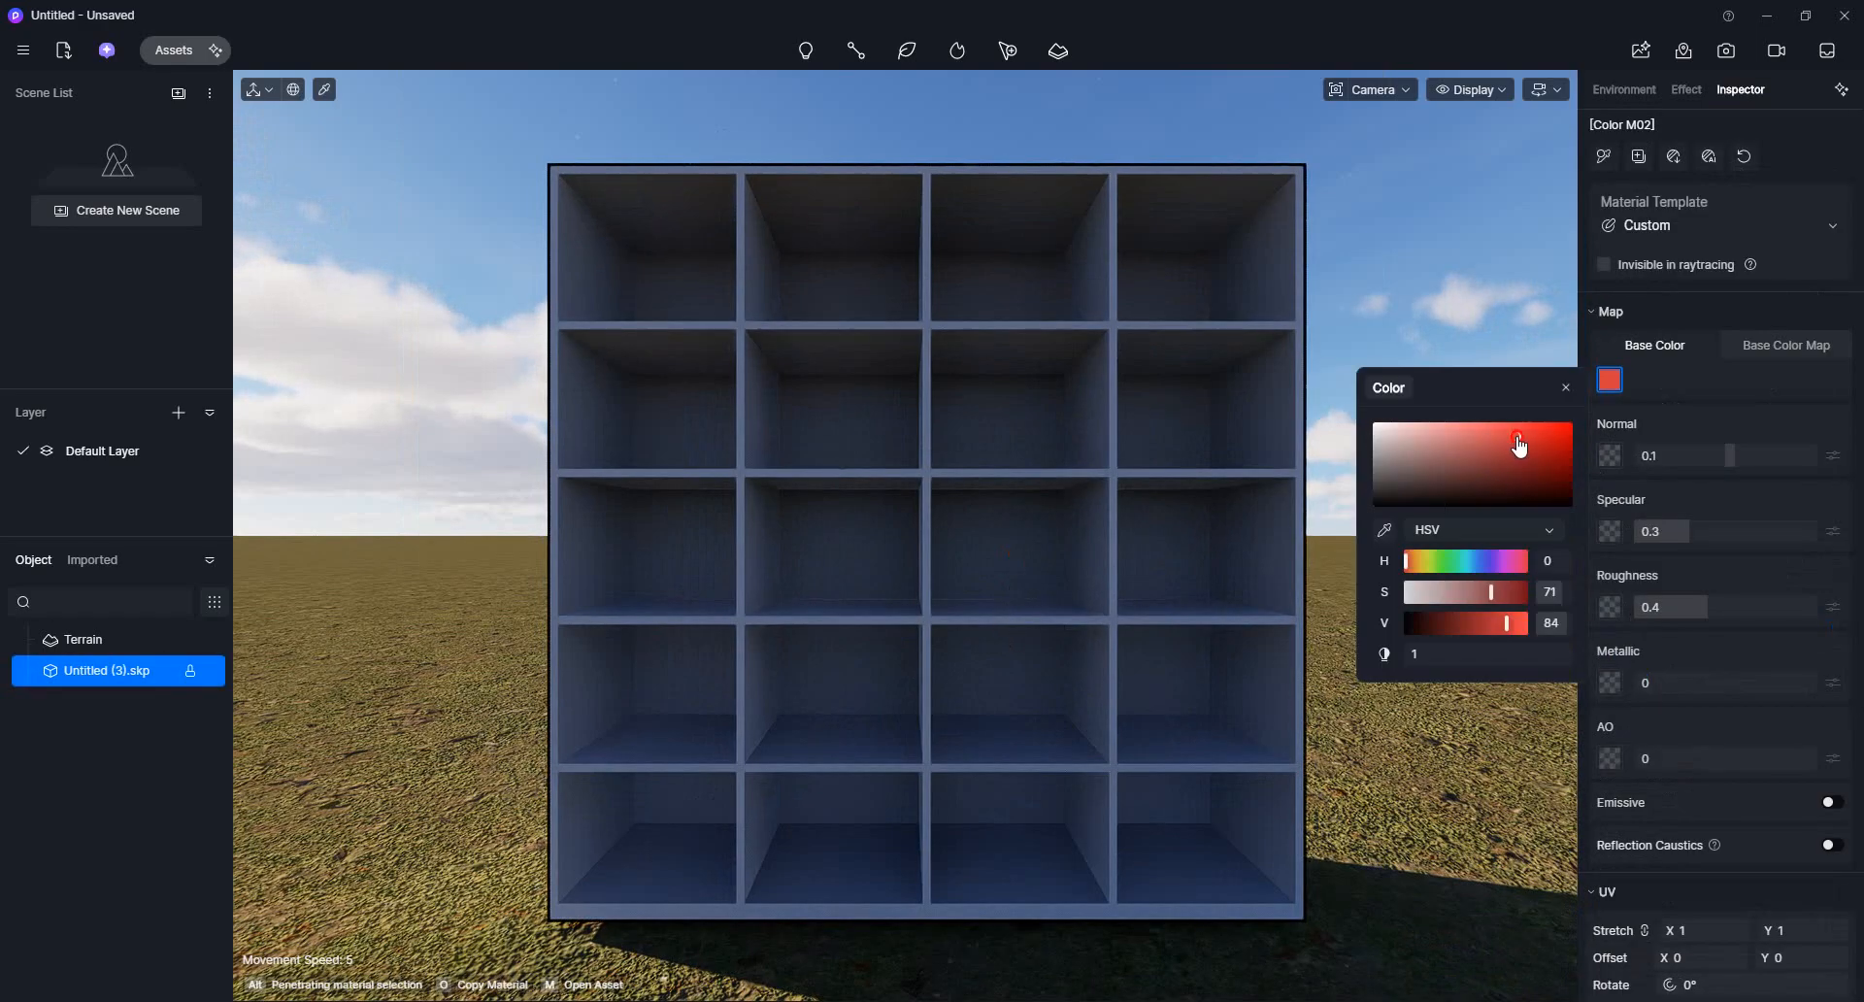
{"action": "left_click", "coordinate": [1425, 447]}
{"action": "left_click", "coordinate": [1433, 475]}
{"action": "left_click", "coordinate": [1400, 427]}
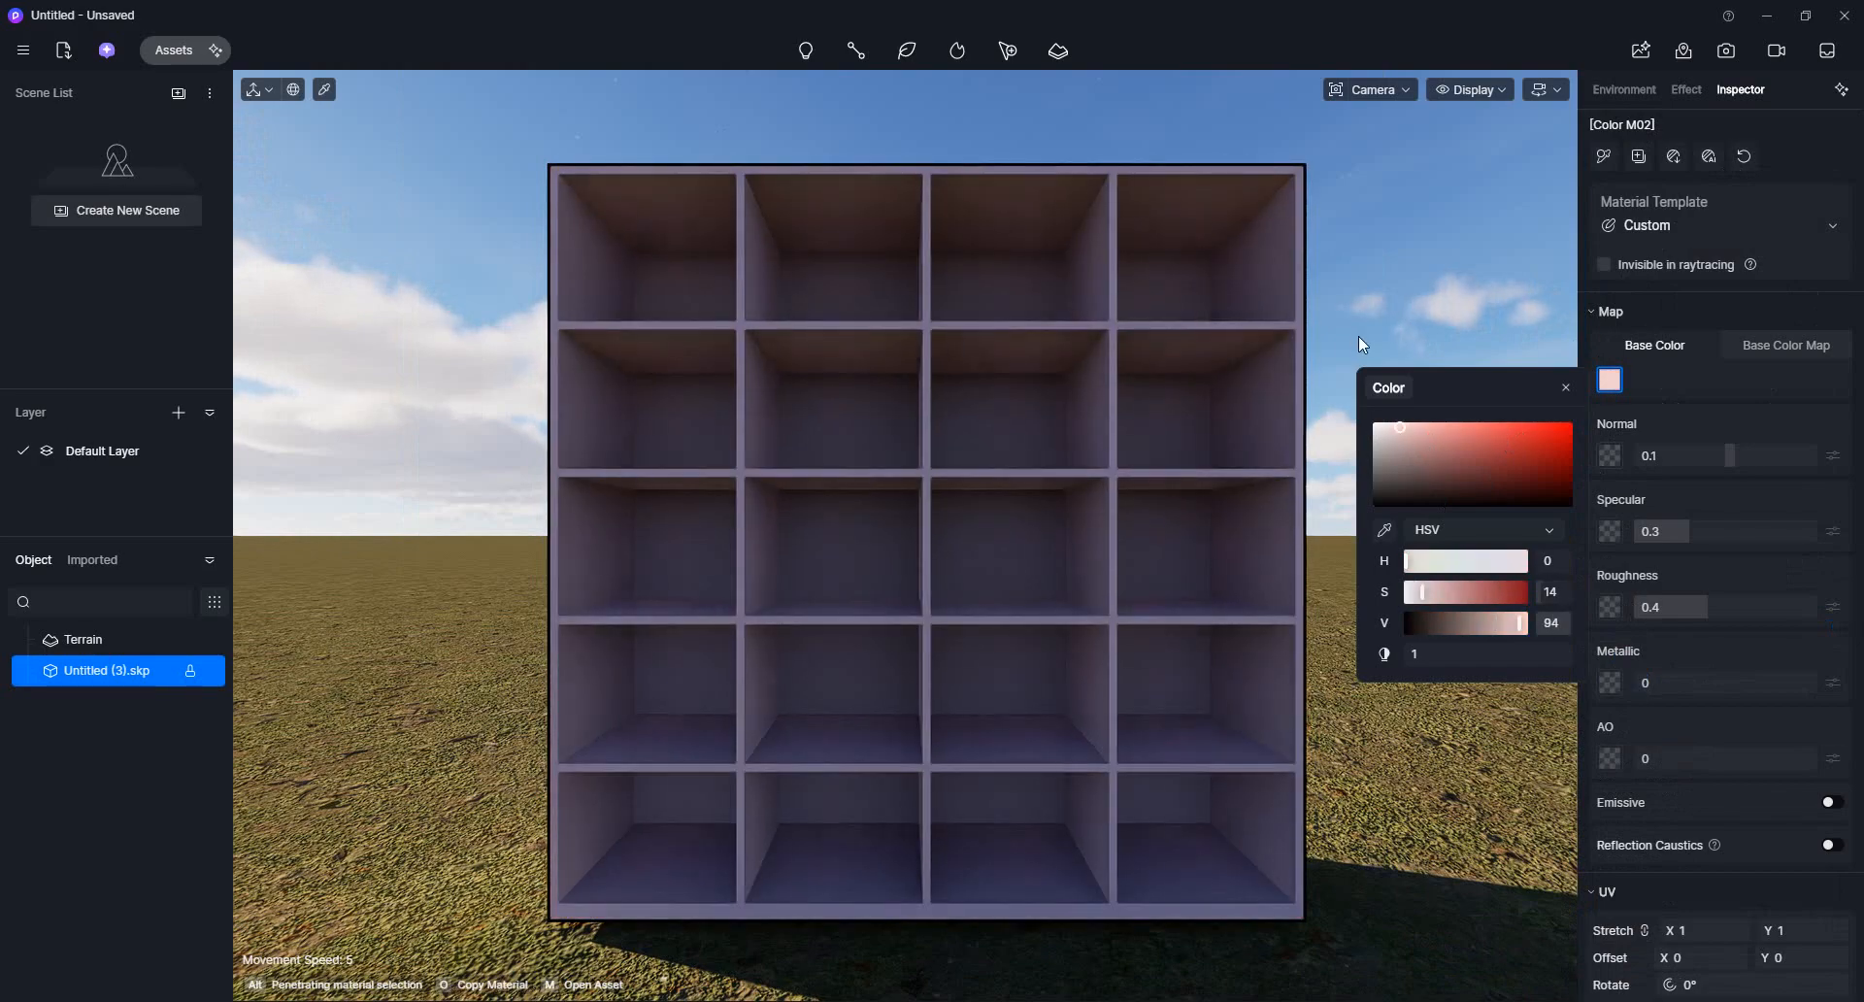
{"action": "left_click", "coordinate": [1564, 388]}
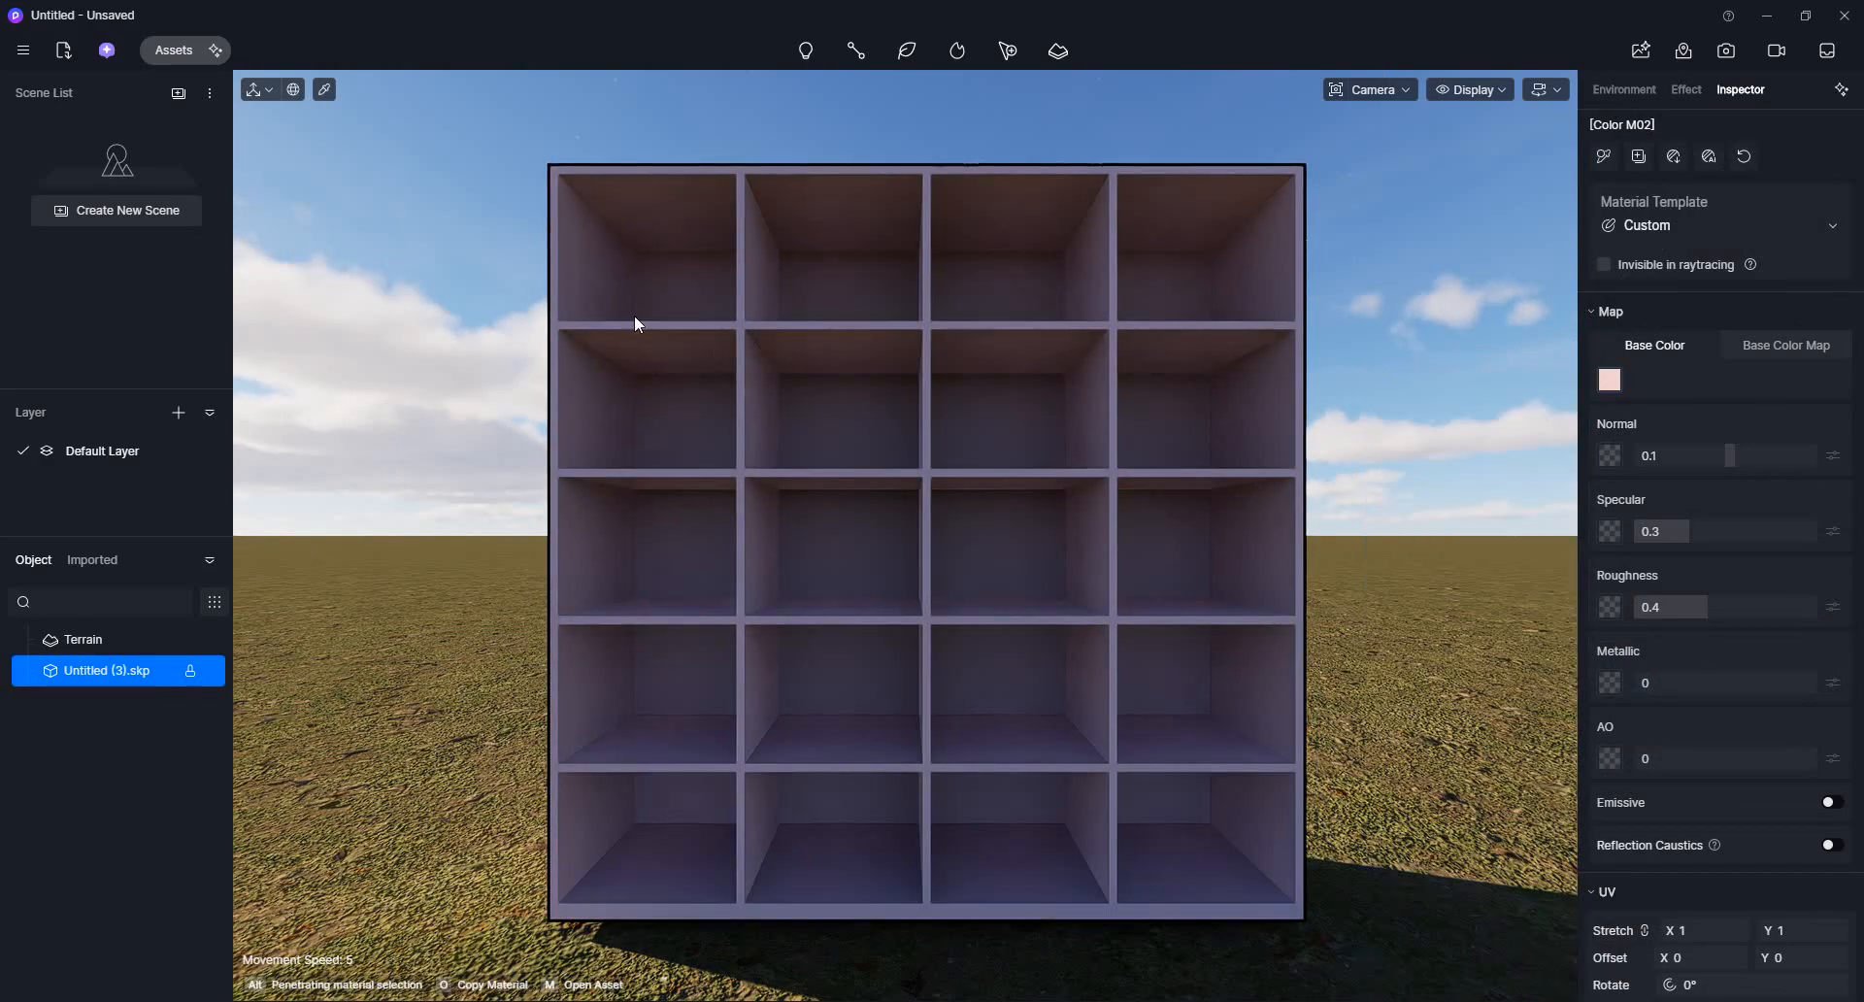
{"action": "key", "text": "Escape"}
Step: Select the cabinet, open the Wood category of the online material library and start downloading An arrow shot wood
{"action": "middle_click_drag", "start_coordinate": [842, 325], "coordinate": [877, 321]}
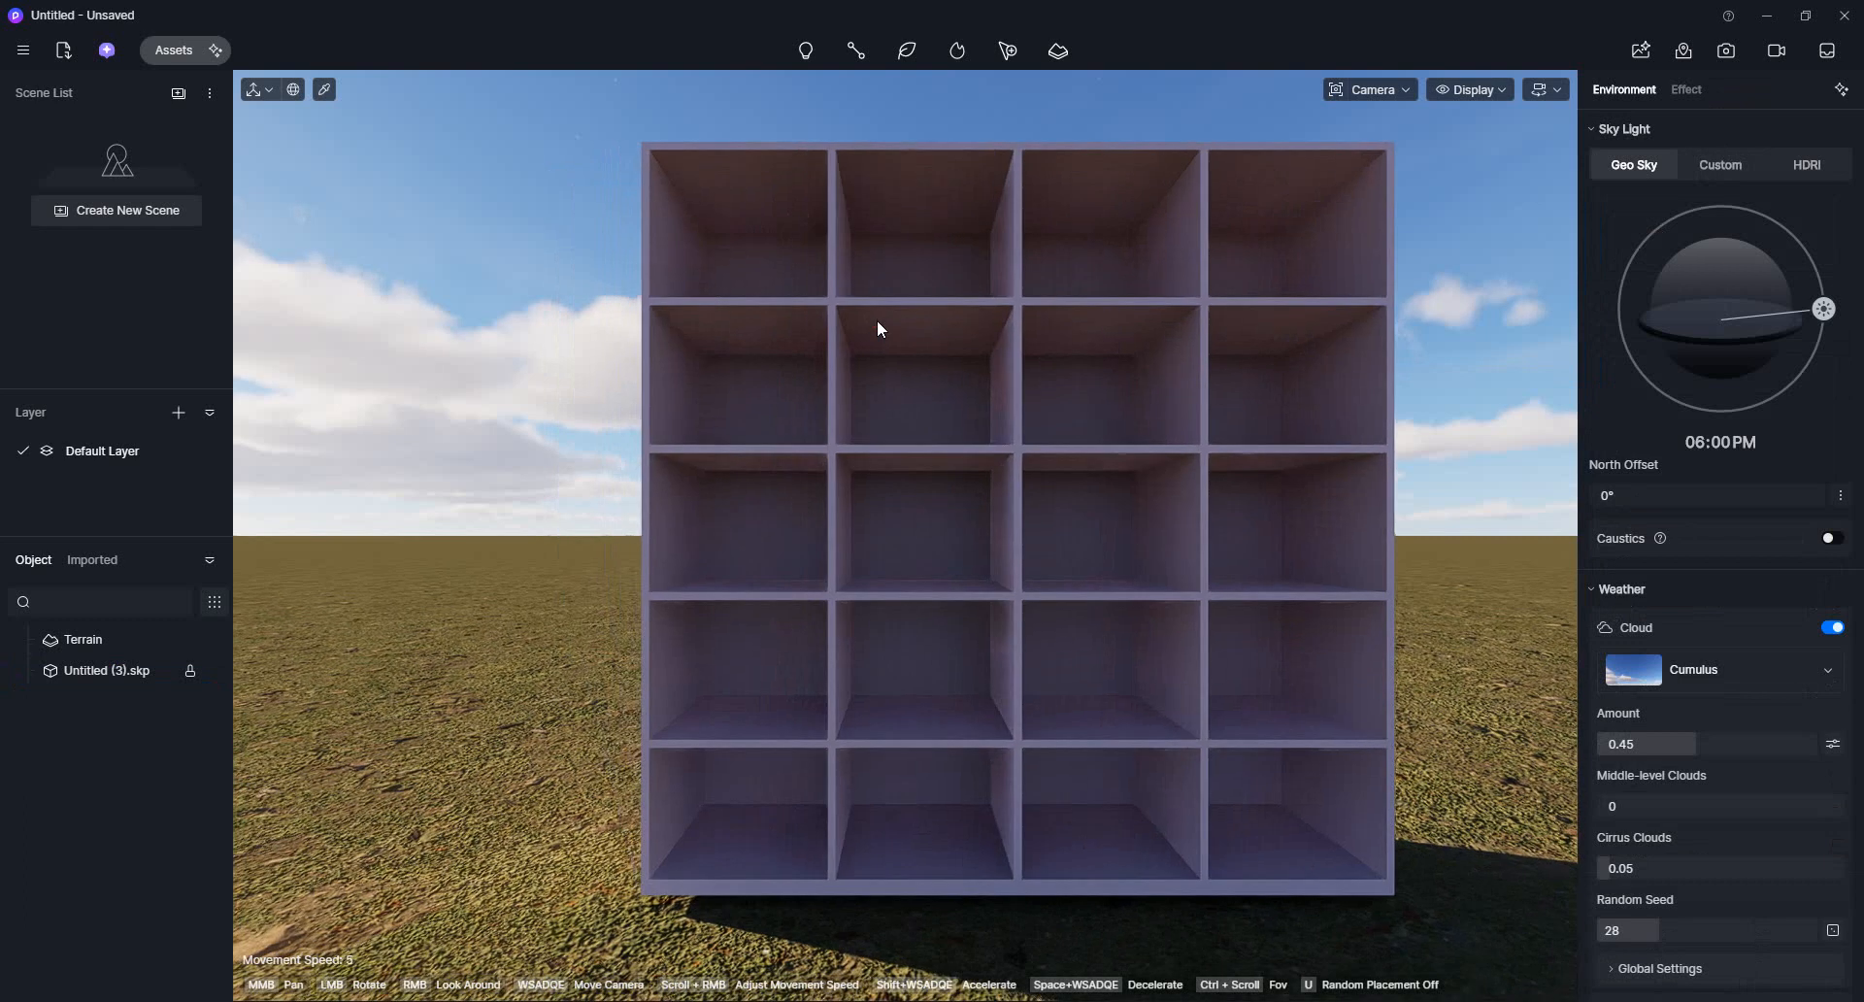
{"action": "left_click", "coordinate": [876, 319]}
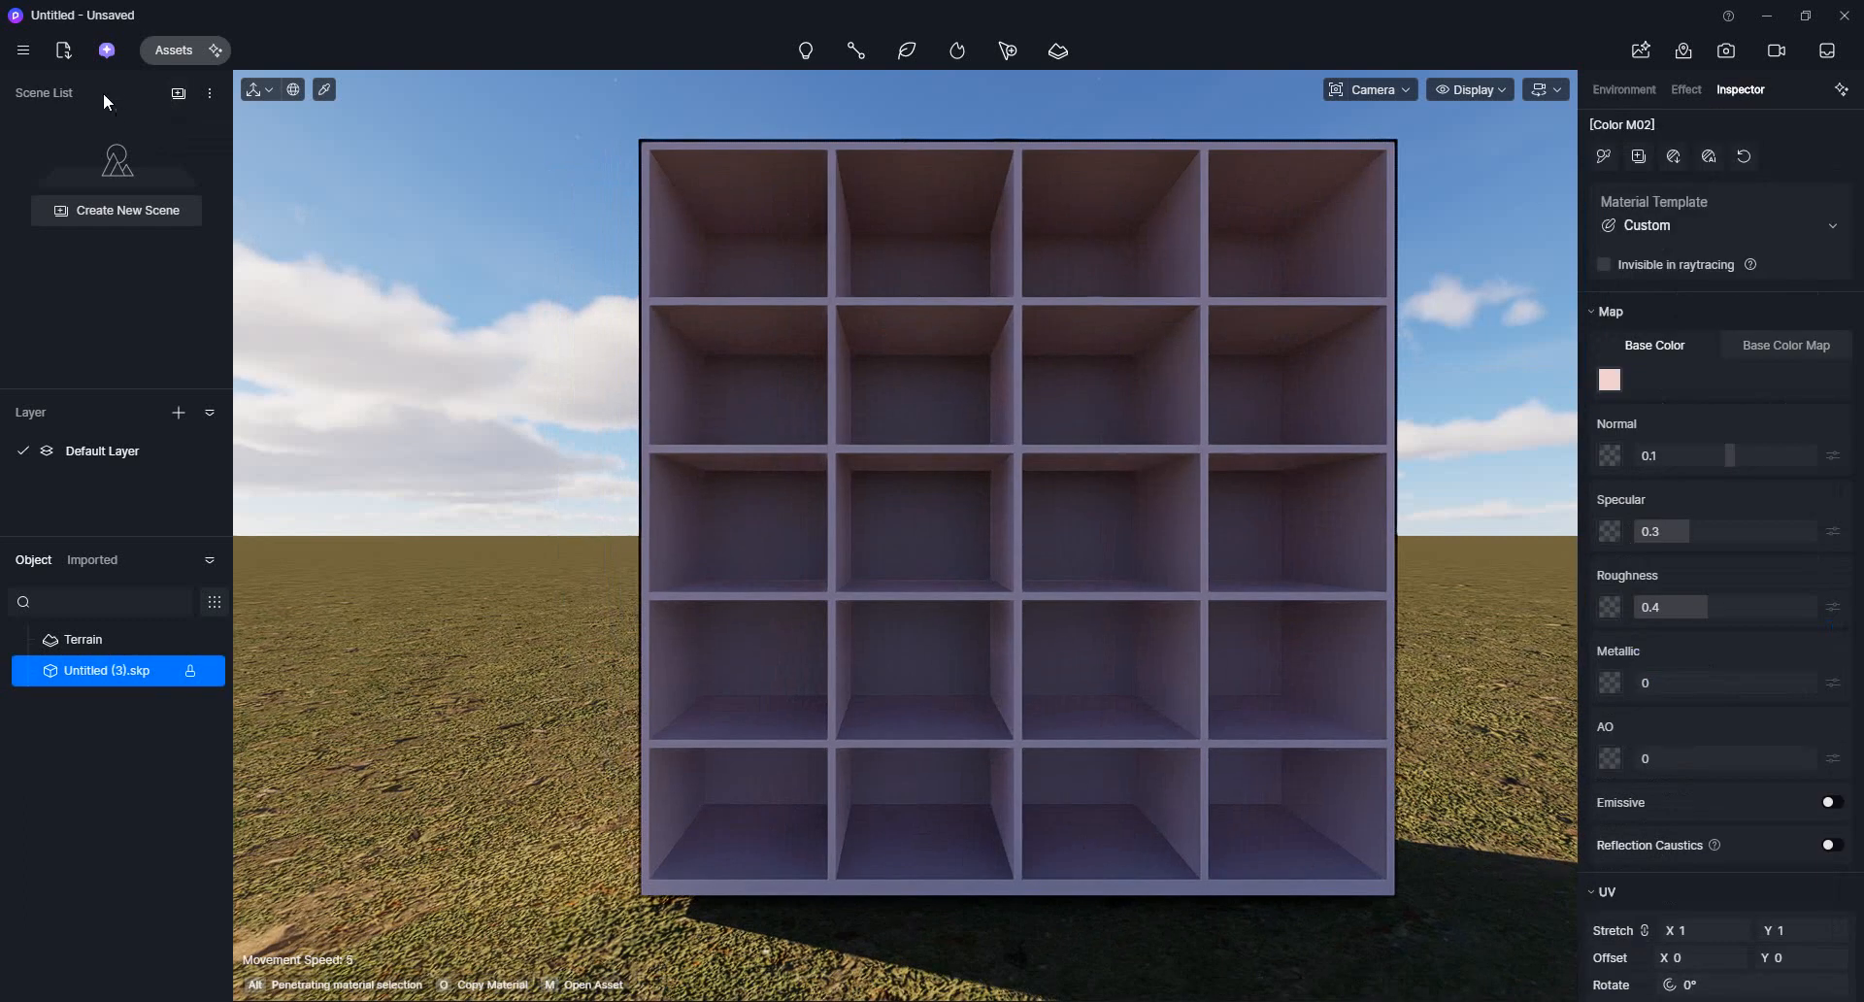
{"action": "left_click", "coordinate": [151, 56]}
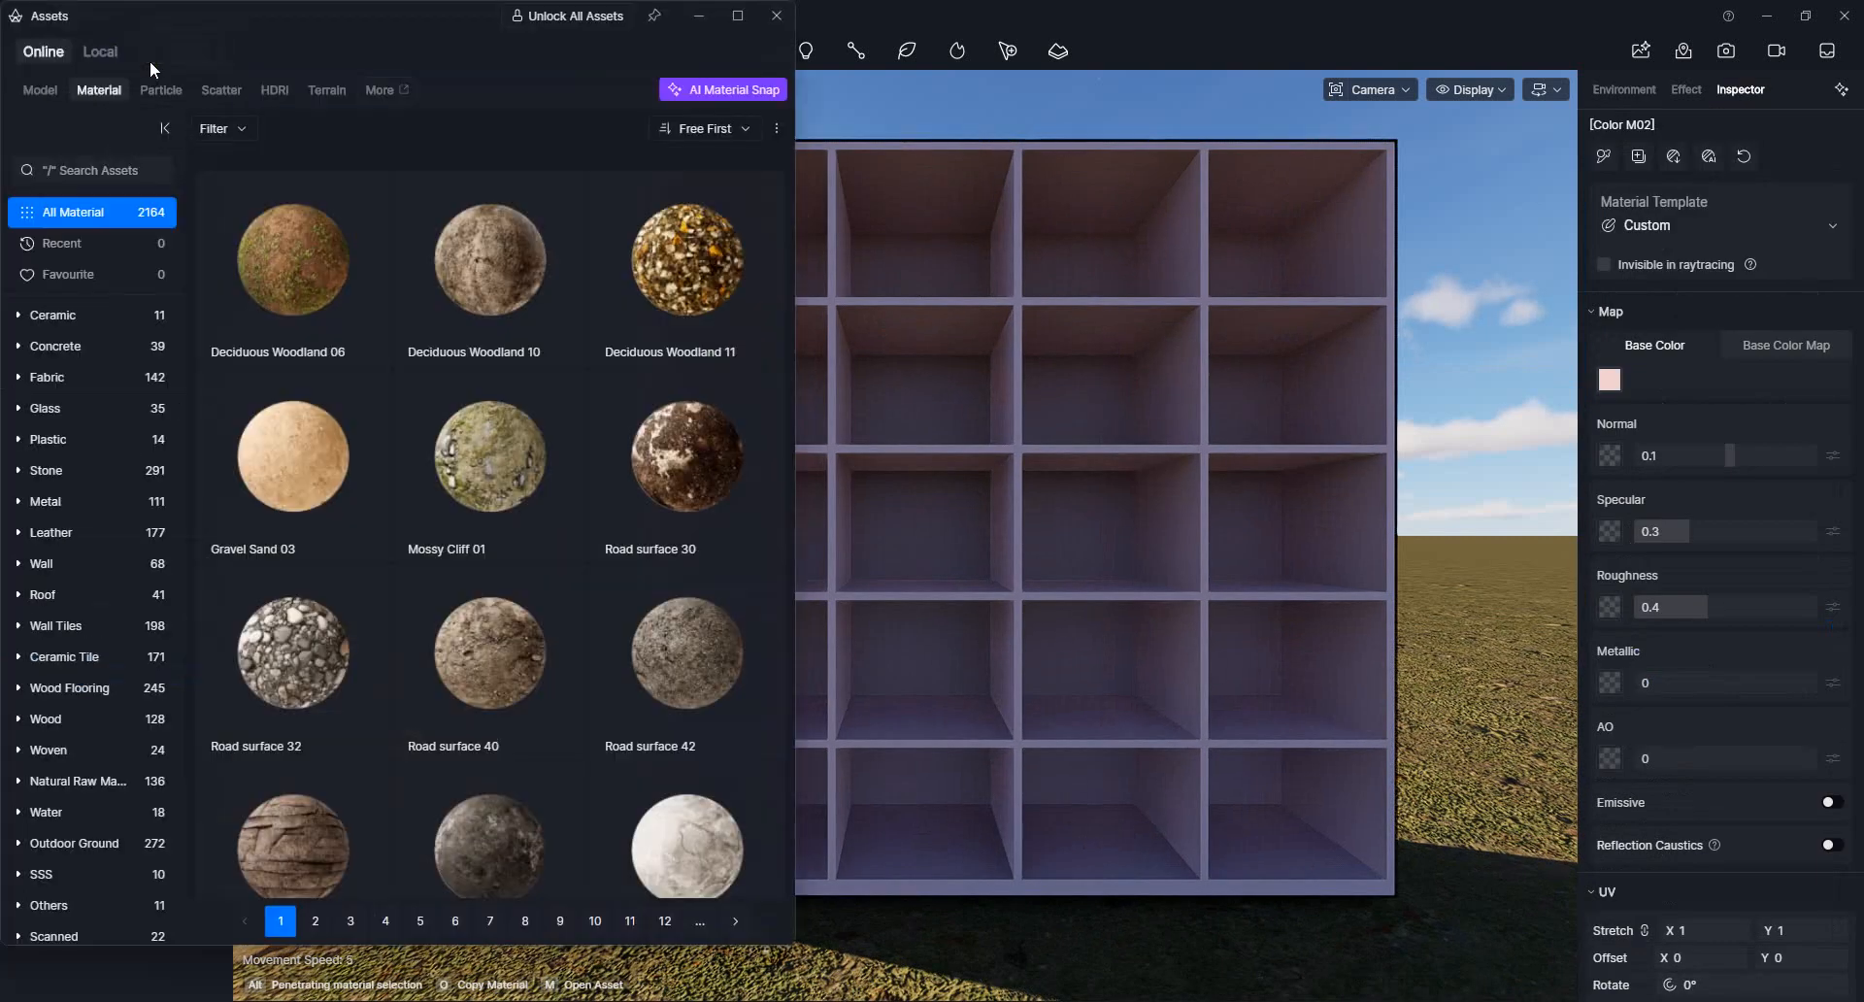
{"action": "left_click", "coordinate": [73, 712]}
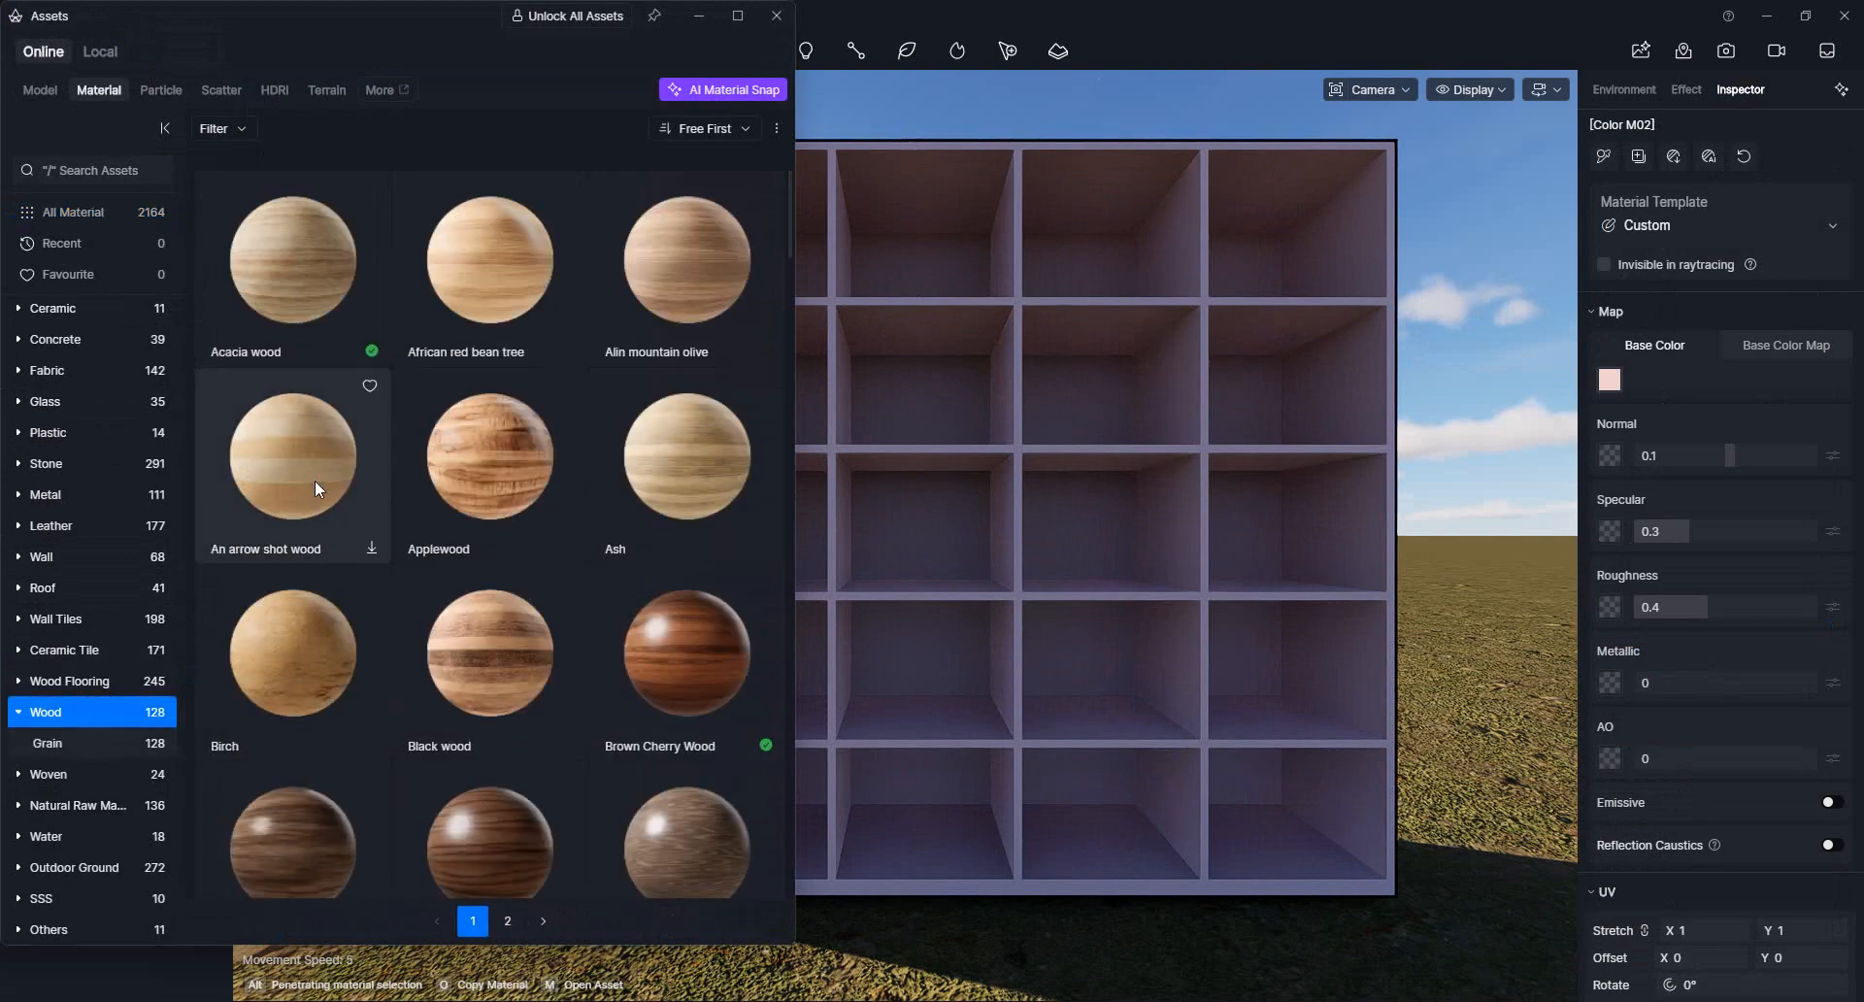
{"action": "left_click", "coordinate": [318, 488]}
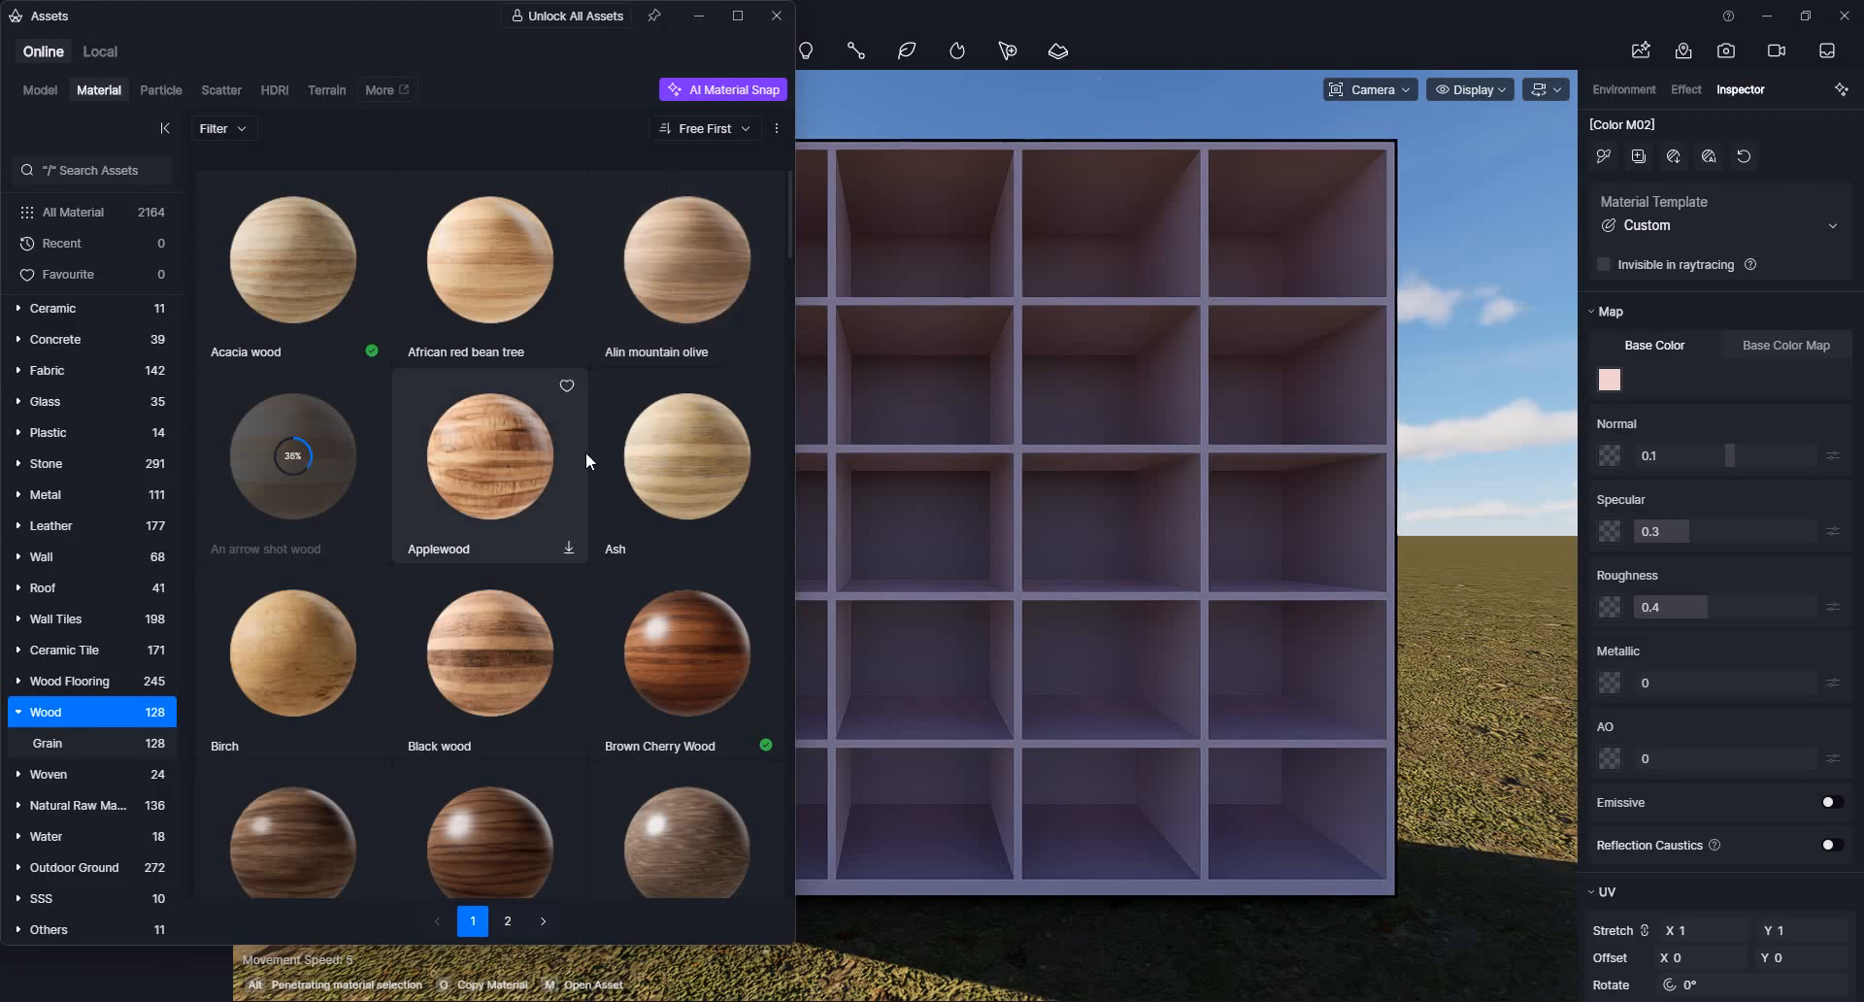
Step: Apply the Brown Cherry Wood material to the cabinet
{"action": "scroll", "coordinate": [587, 452], "scroll_direction": "down", "scroll_amount": 2}
{"action": "left_click", "coordinate": [658, 441]}
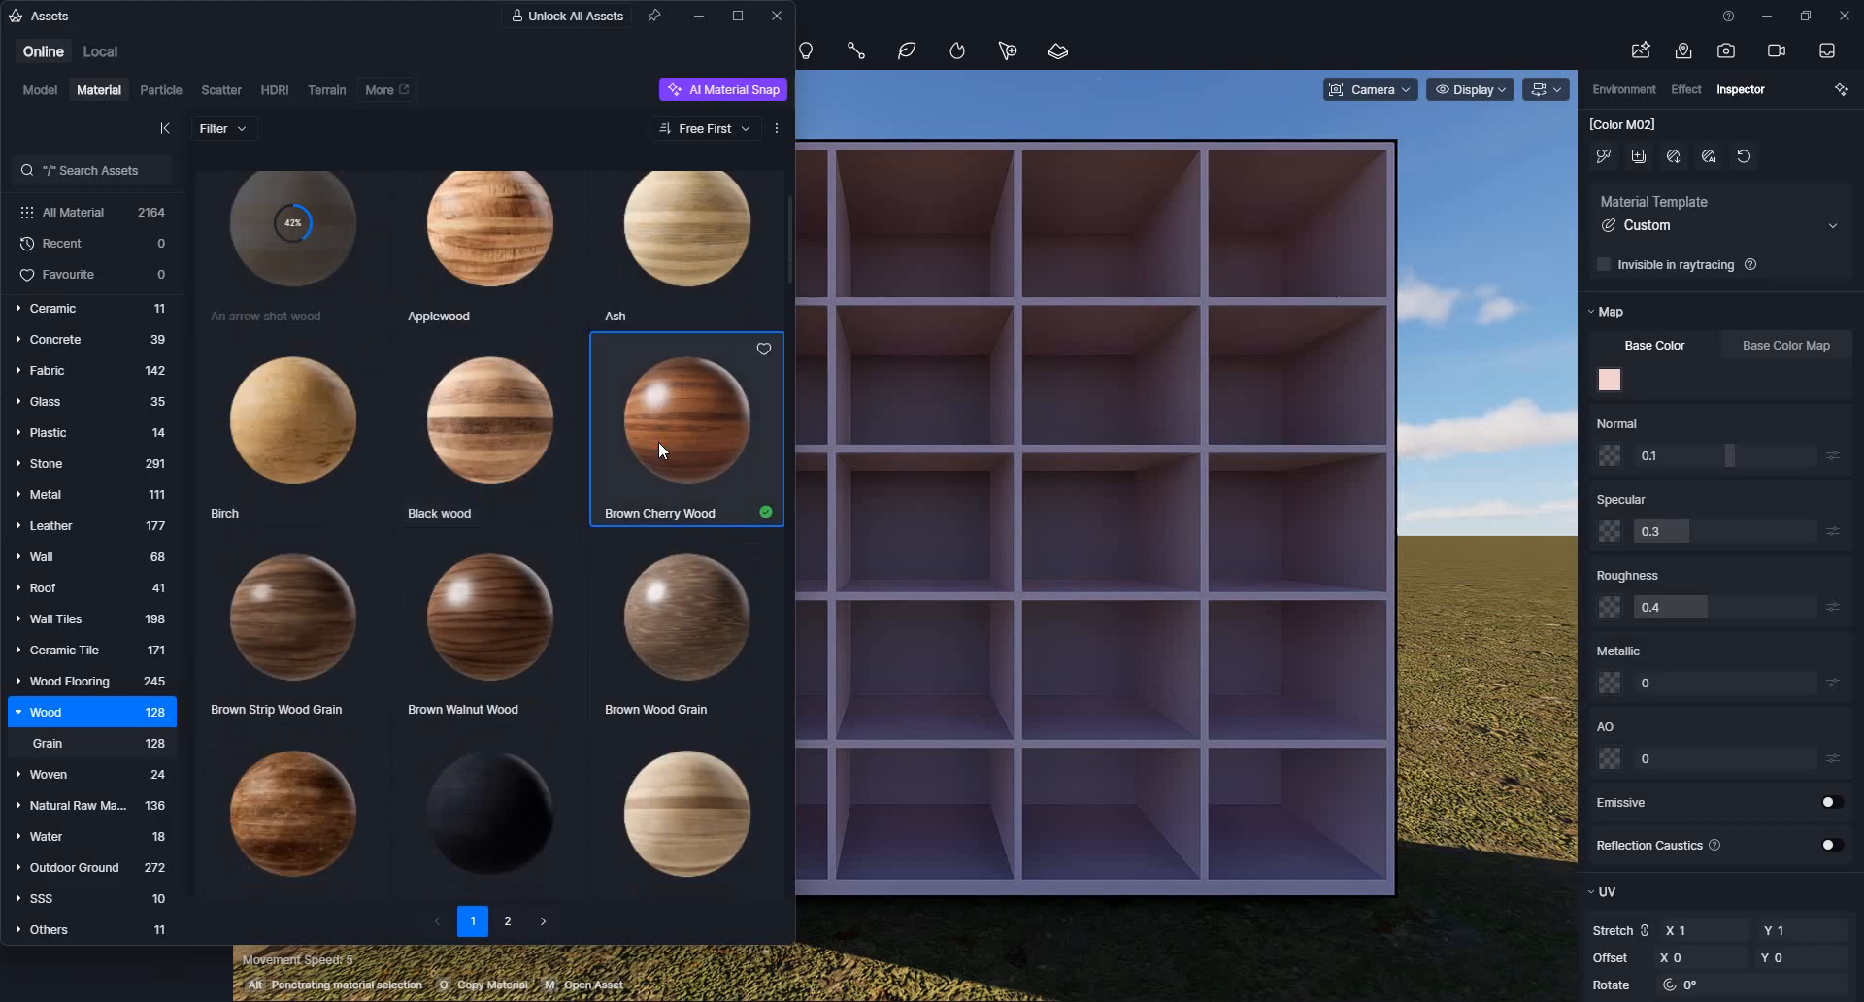
{"action": "left_click_drag", "start_coordinate": [771, 456], "coordinate": [1106, 388]}
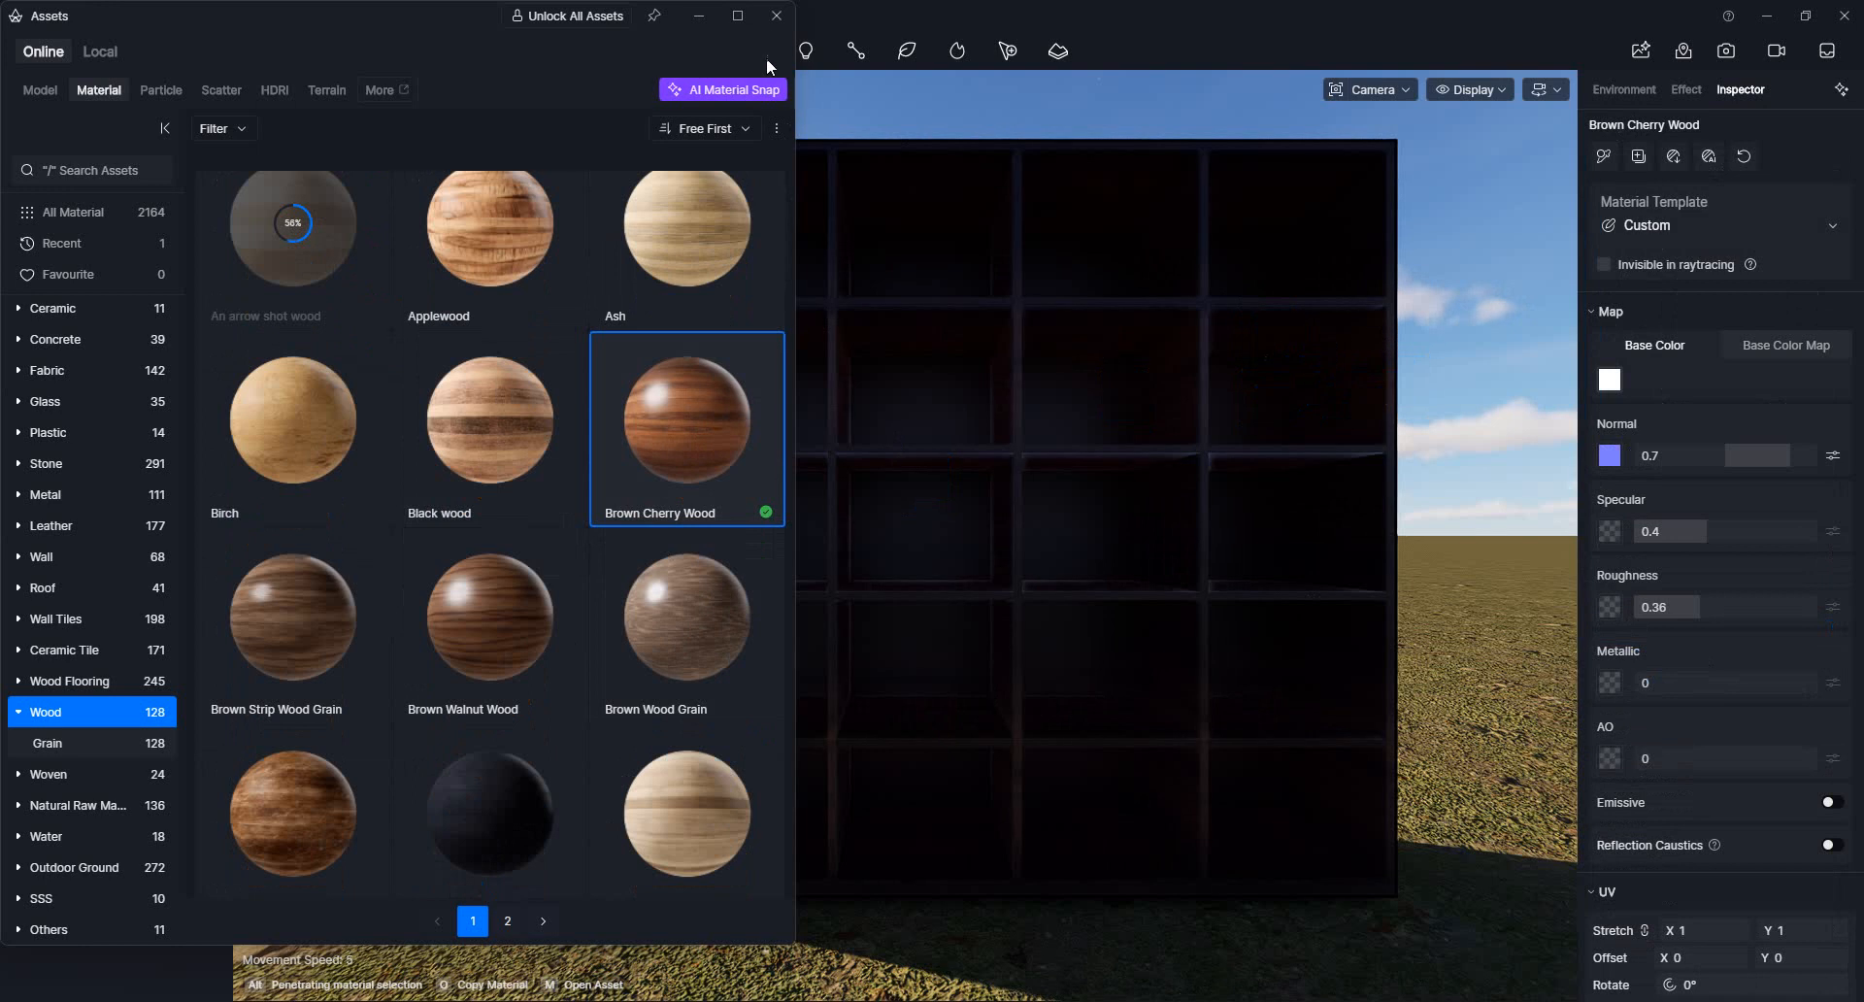
Step: Apply the Acacia wood material to the cabinet and close the asset library
{"action": "scroll", "coordinate": [408, 433], "scroll_direction": "up", "scroll_amount": 2}
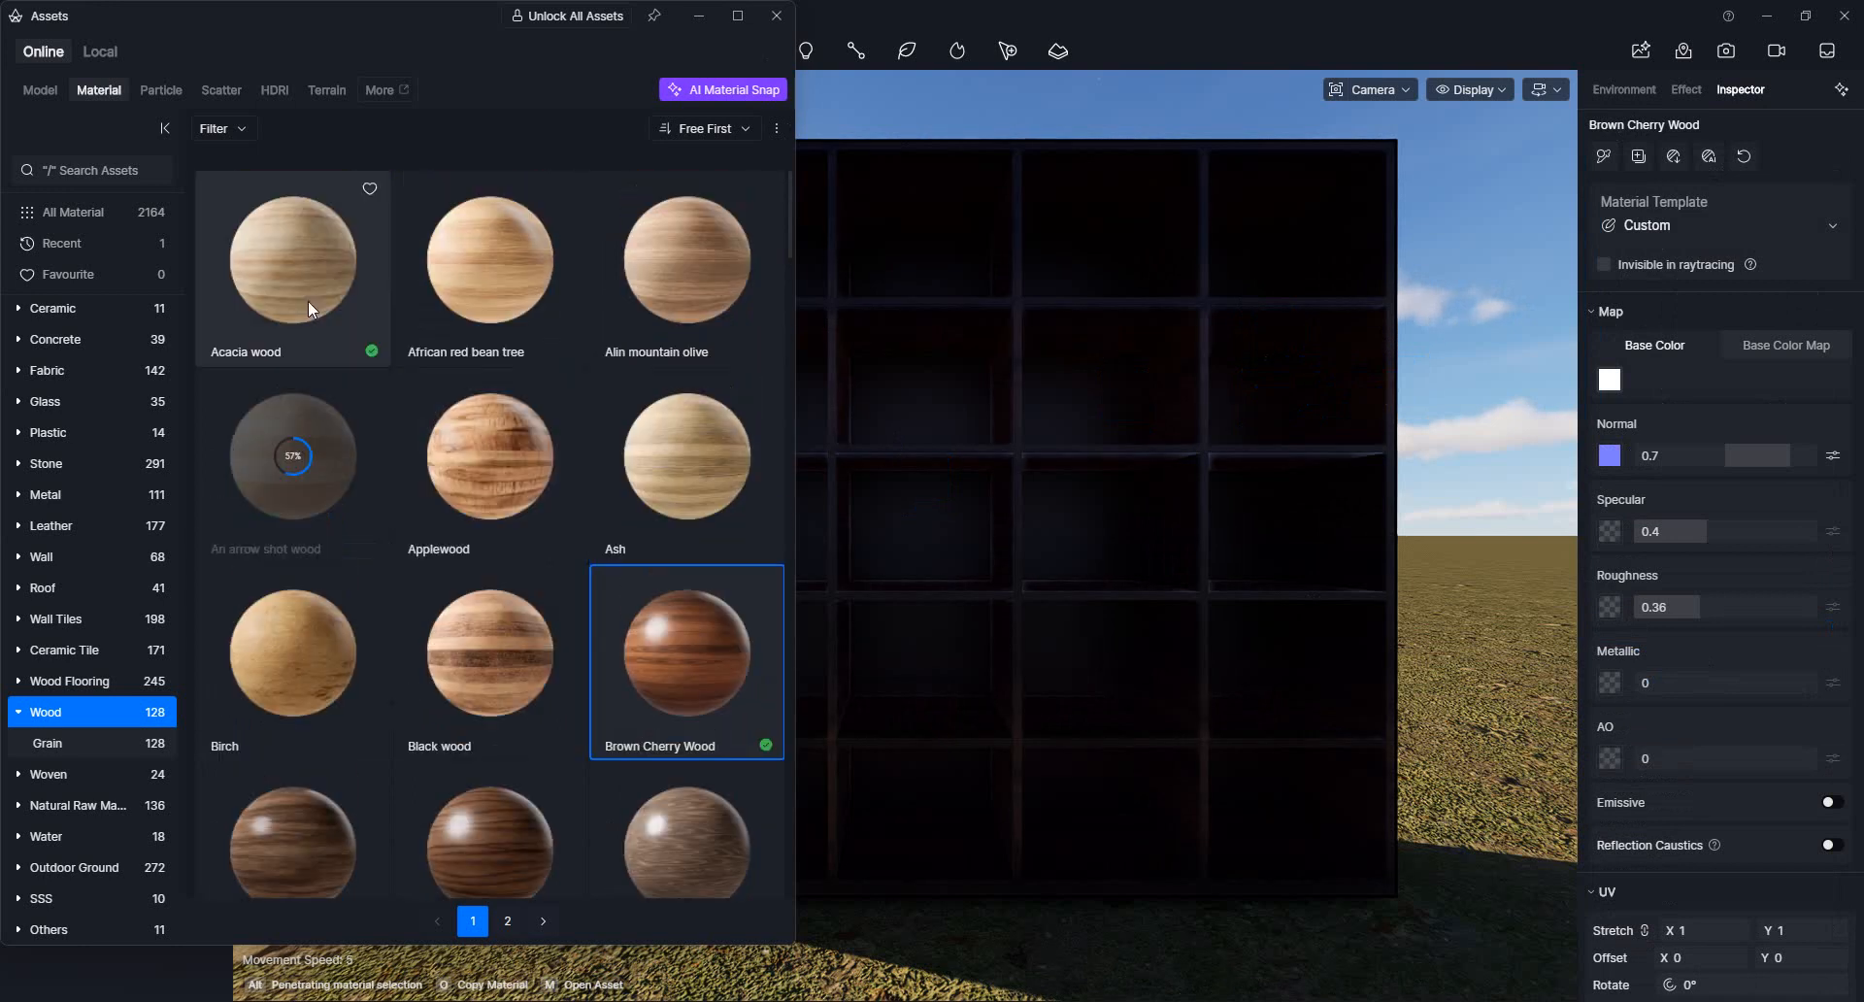
{"action": "left_click_drag", "start_coordinate": [308, 302], "coordinate": [952, 557]}
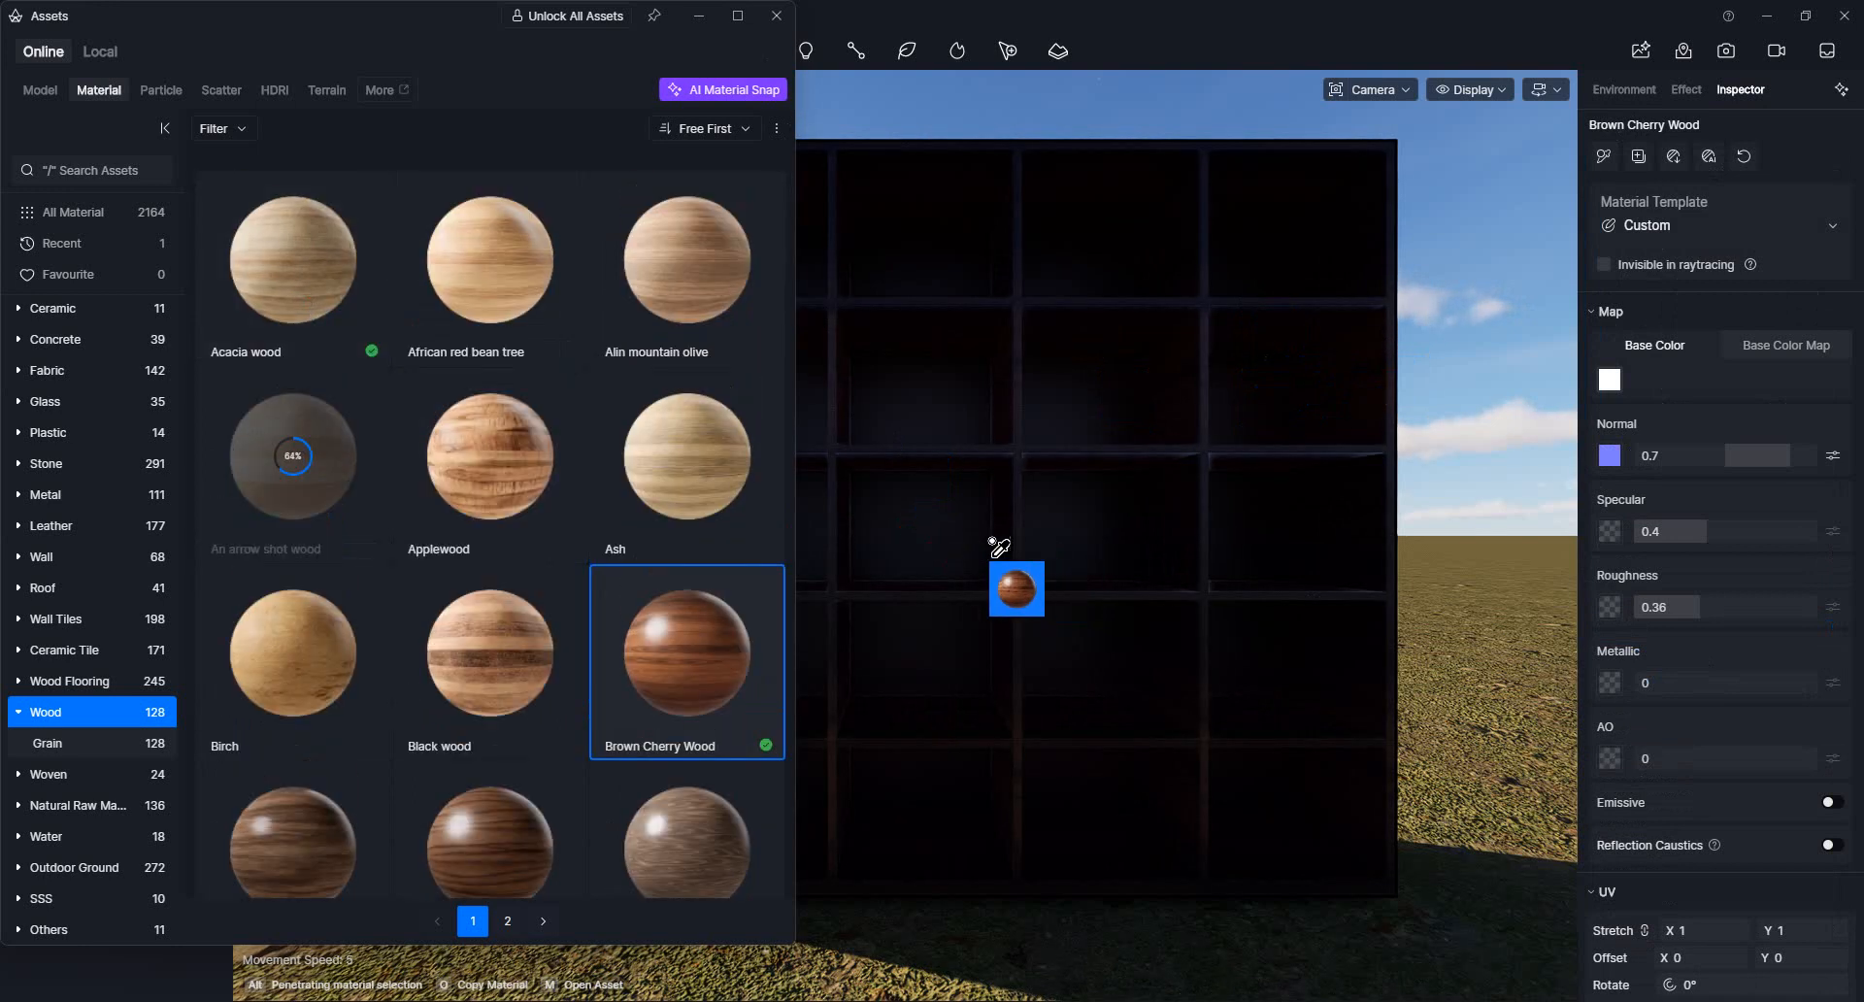
{"action": "left_click", "coordinate": [313, 316]}
{"action": "left_click", "coordinate": [1004, 496]}
{"action": "left_click_drag", "start_coordinate": [1004, 496], "coordinate": [1021, 436]}
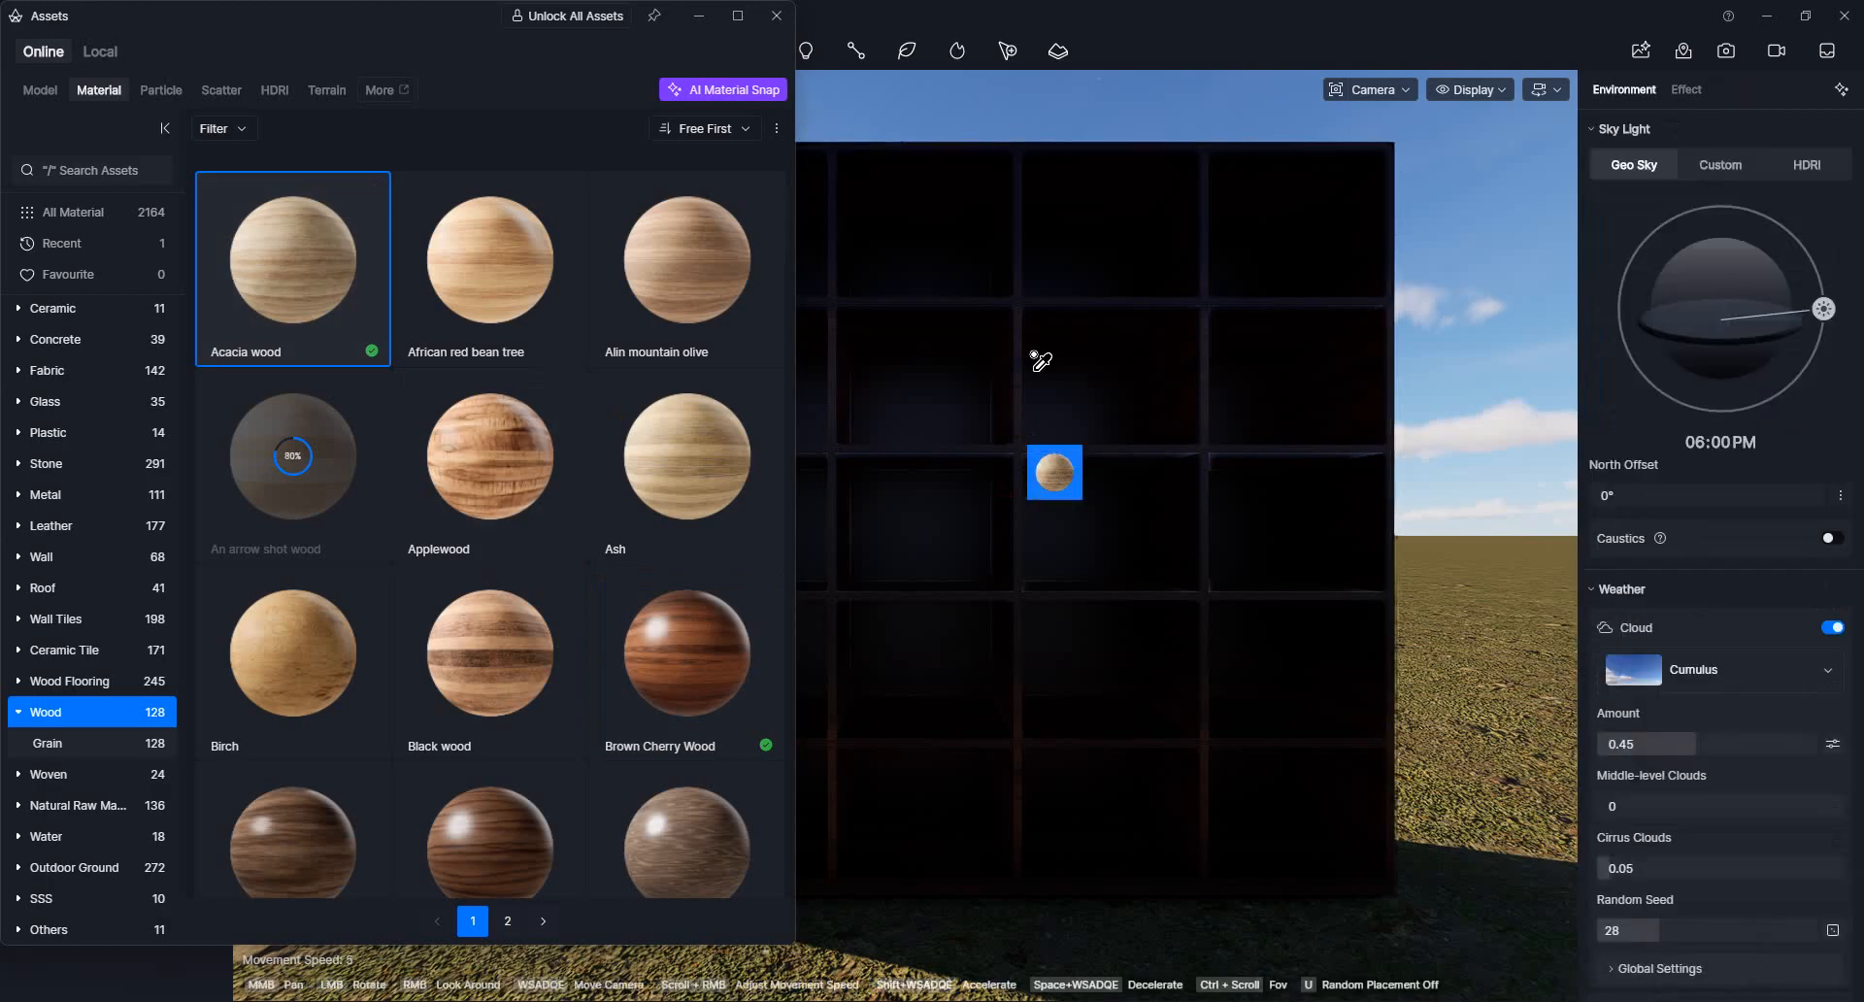
{"action": "middle_click_drag", "start_coordinate": [1096, 473], "coordinate": [1062, 614]}
{"action": "left_click", "coordinate": [776, 15]}
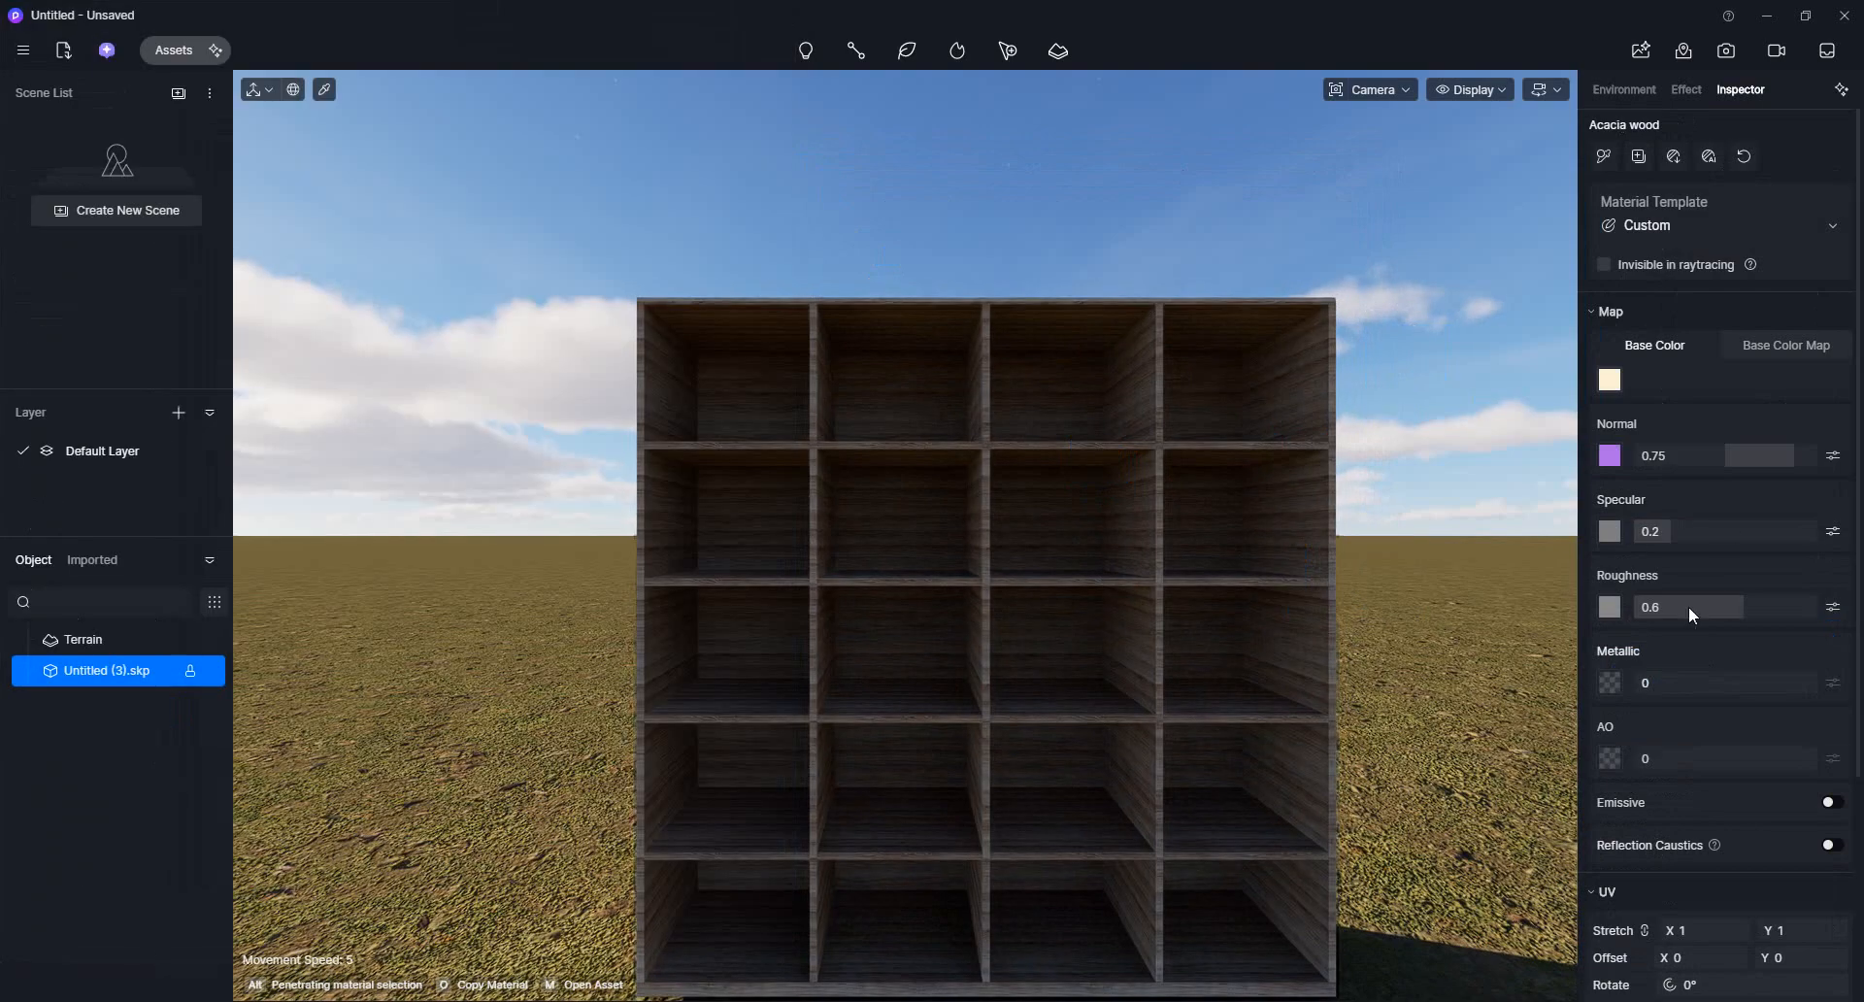
Step: Set the Acacia wood material's specular to 0.78 and metallic to 0.3
{"action": "left_click", "coordinate": [1776, 527]}
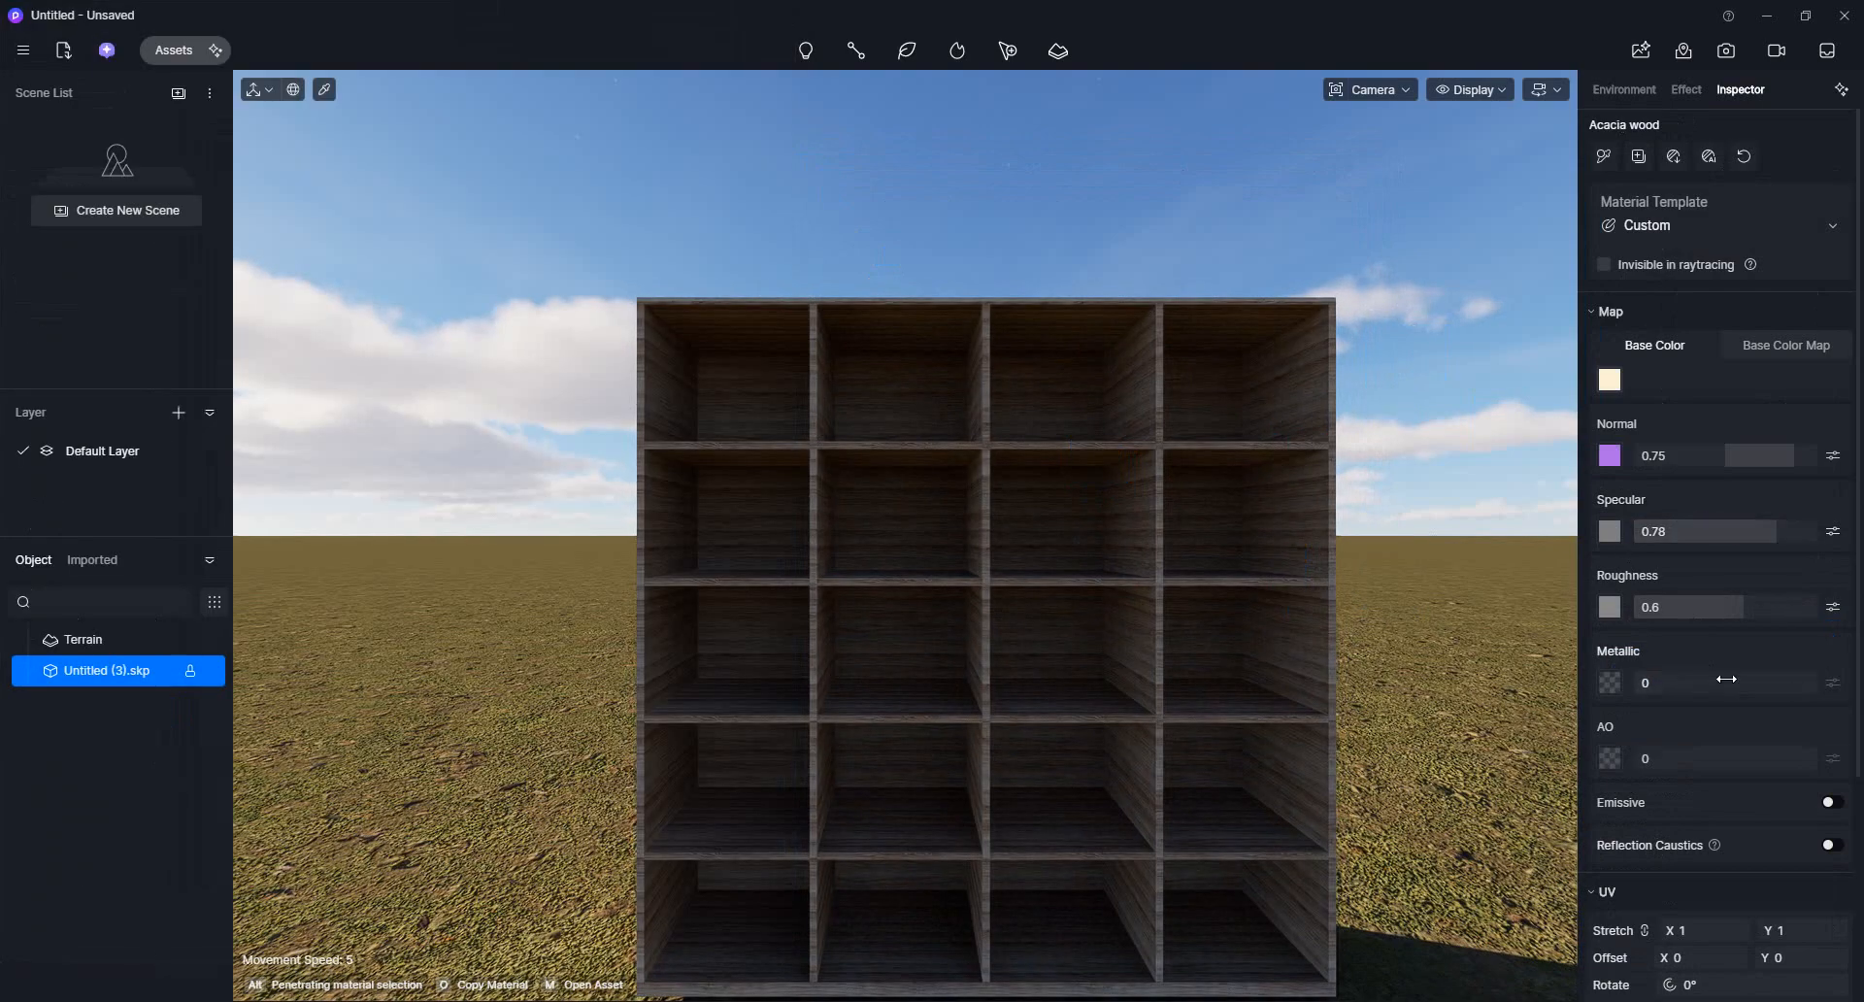
{"action": "left_click_drag", "start_coordinate": [1666, 681], "coordinate": [1725, 687]}
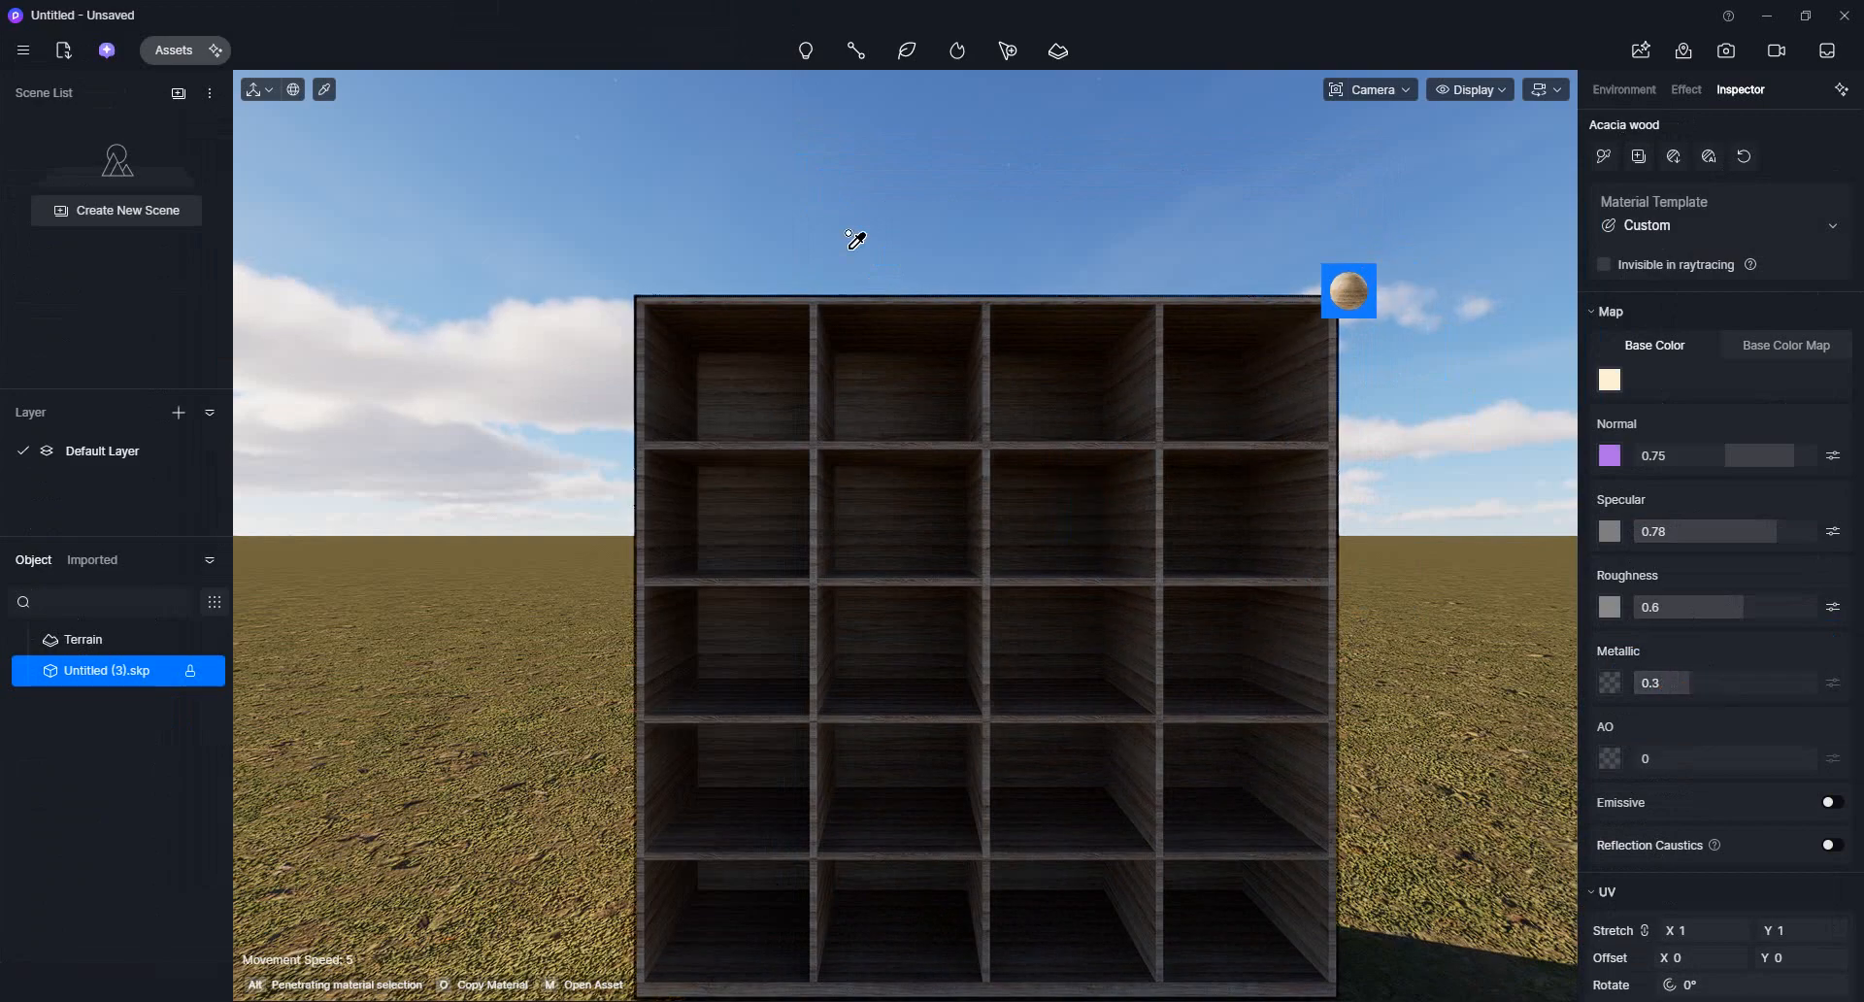
Step: Move the Geo Sky sun to 05:54 AM in the environment settings
{"action": "left_click", "coordinate": [1620, 84]}
{"action": "left_click", "coordinate": [1617, 88]}
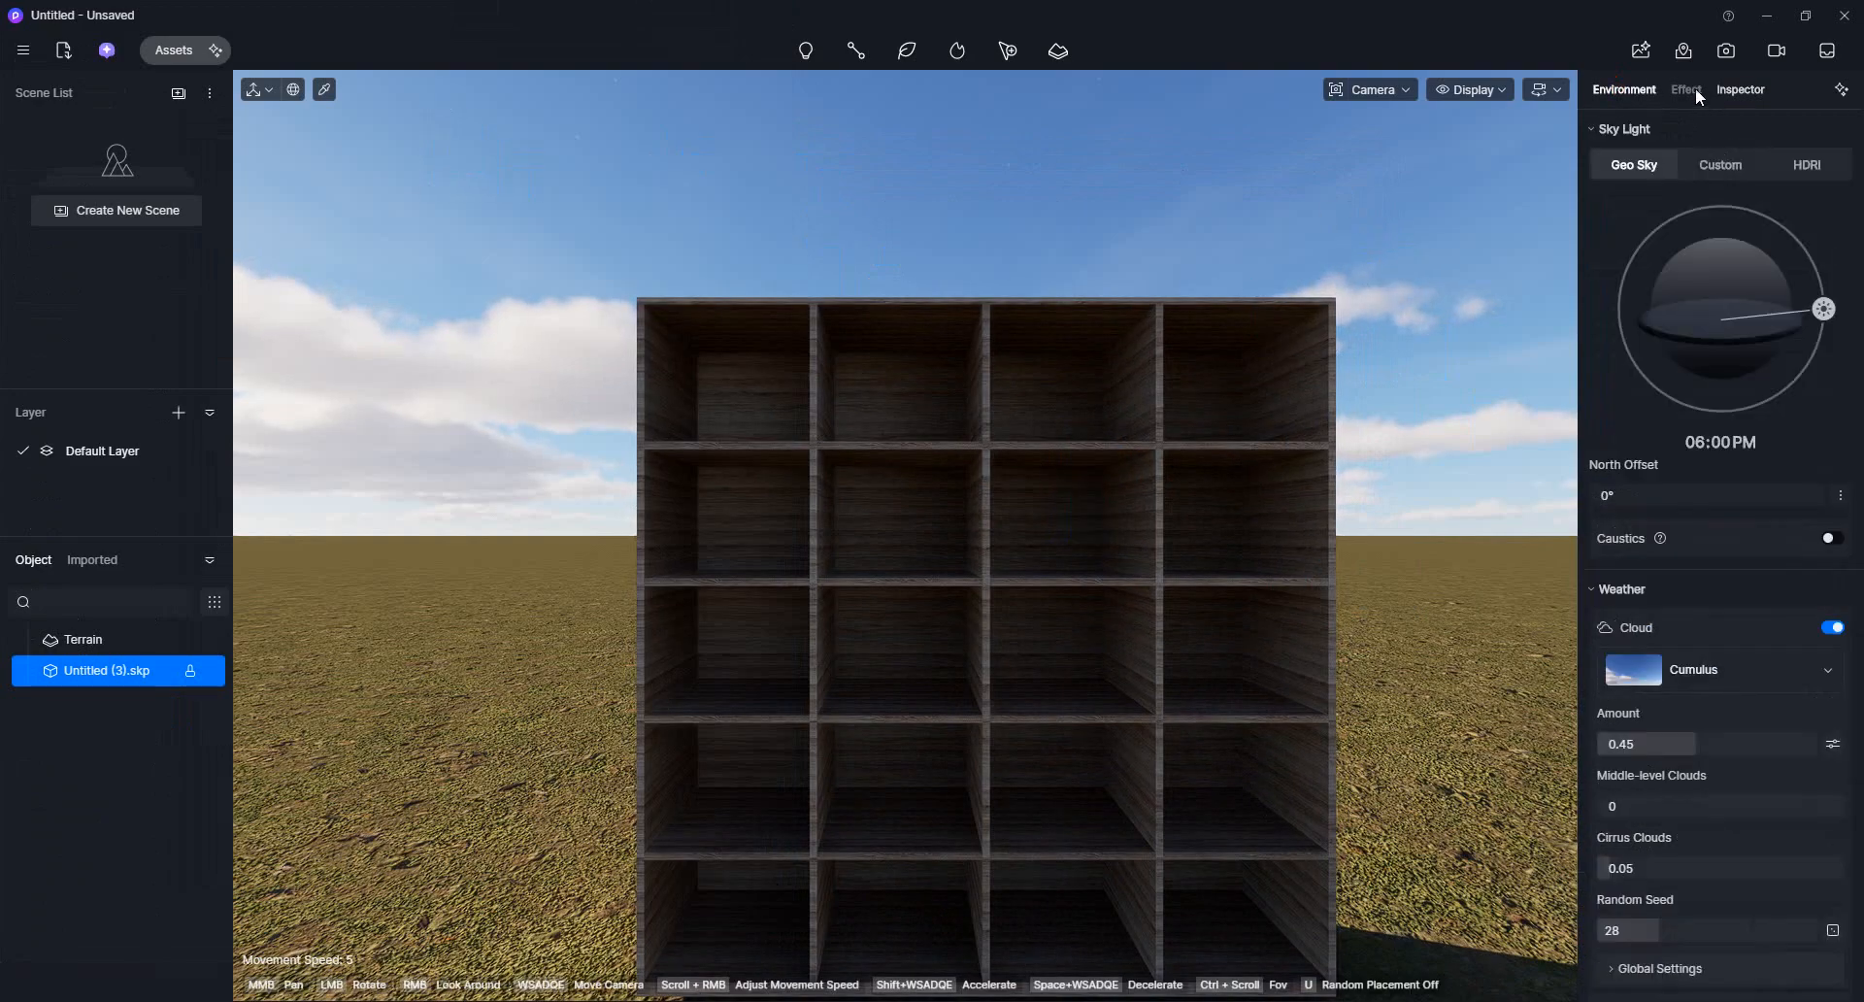
{"action": "left_click", "coordinate": [1687, 89]}
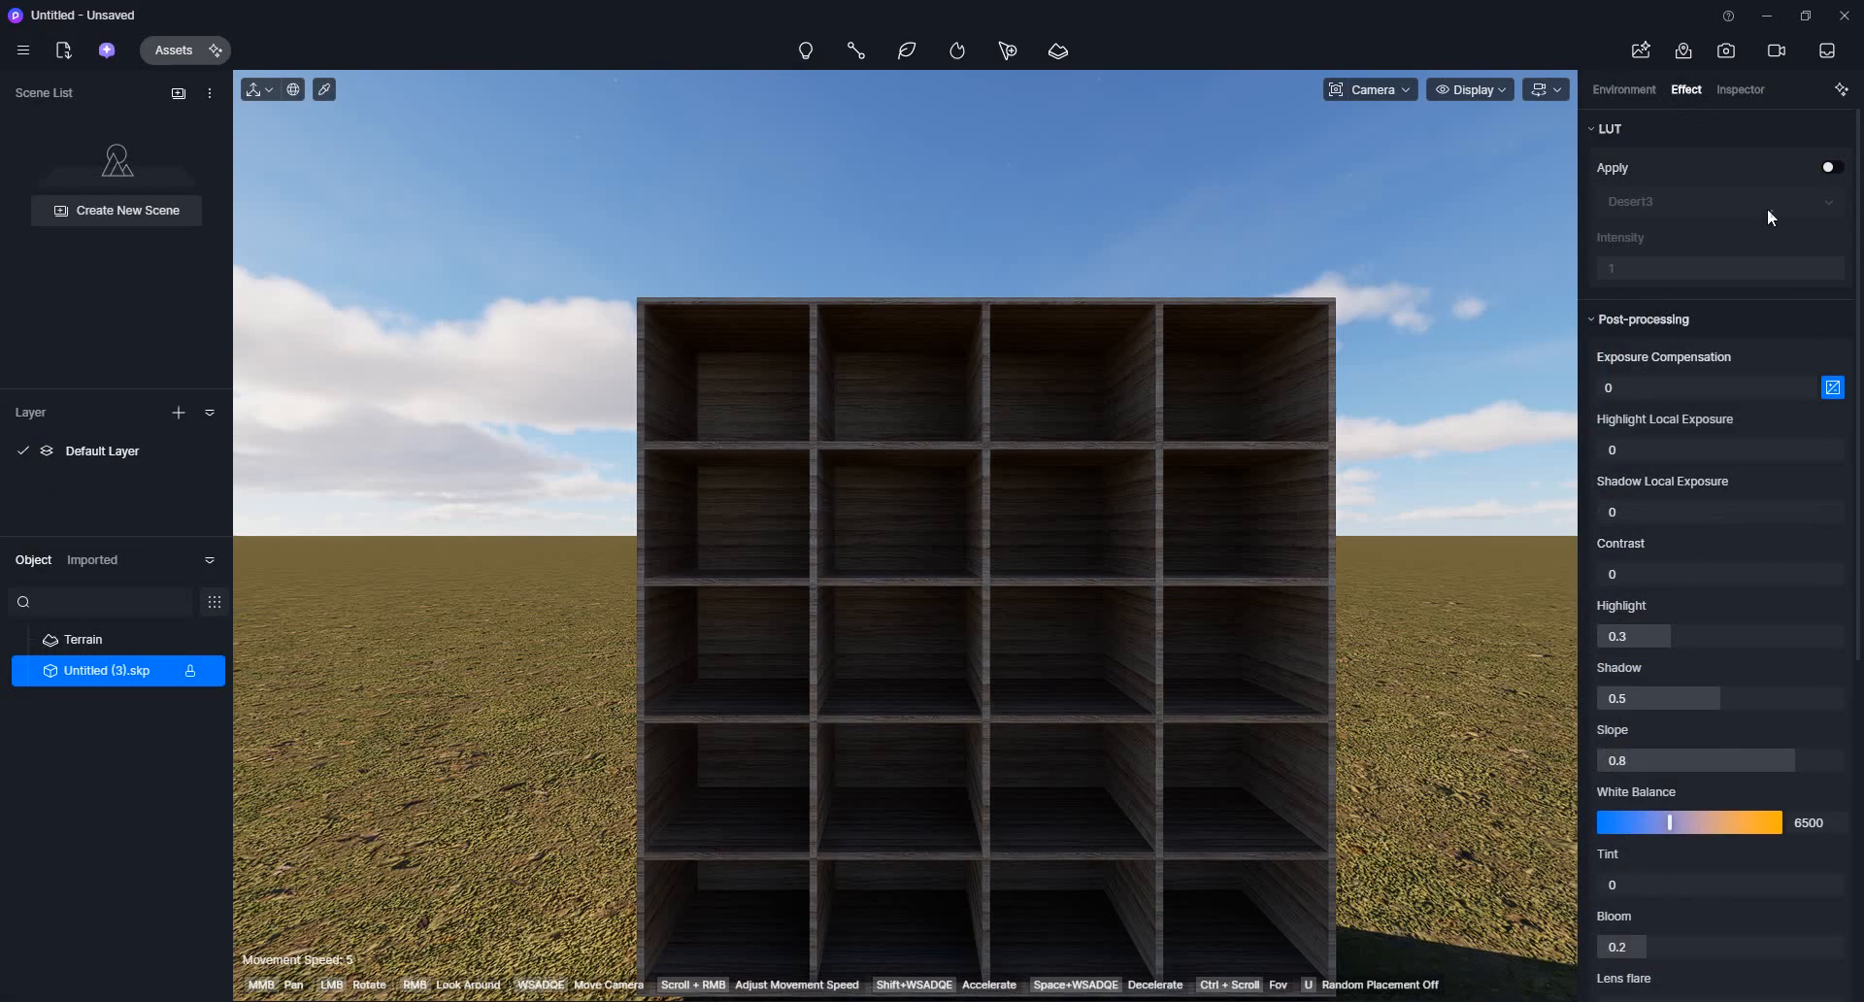
{"action": "left_click", "coordinate": [1636, 90]}
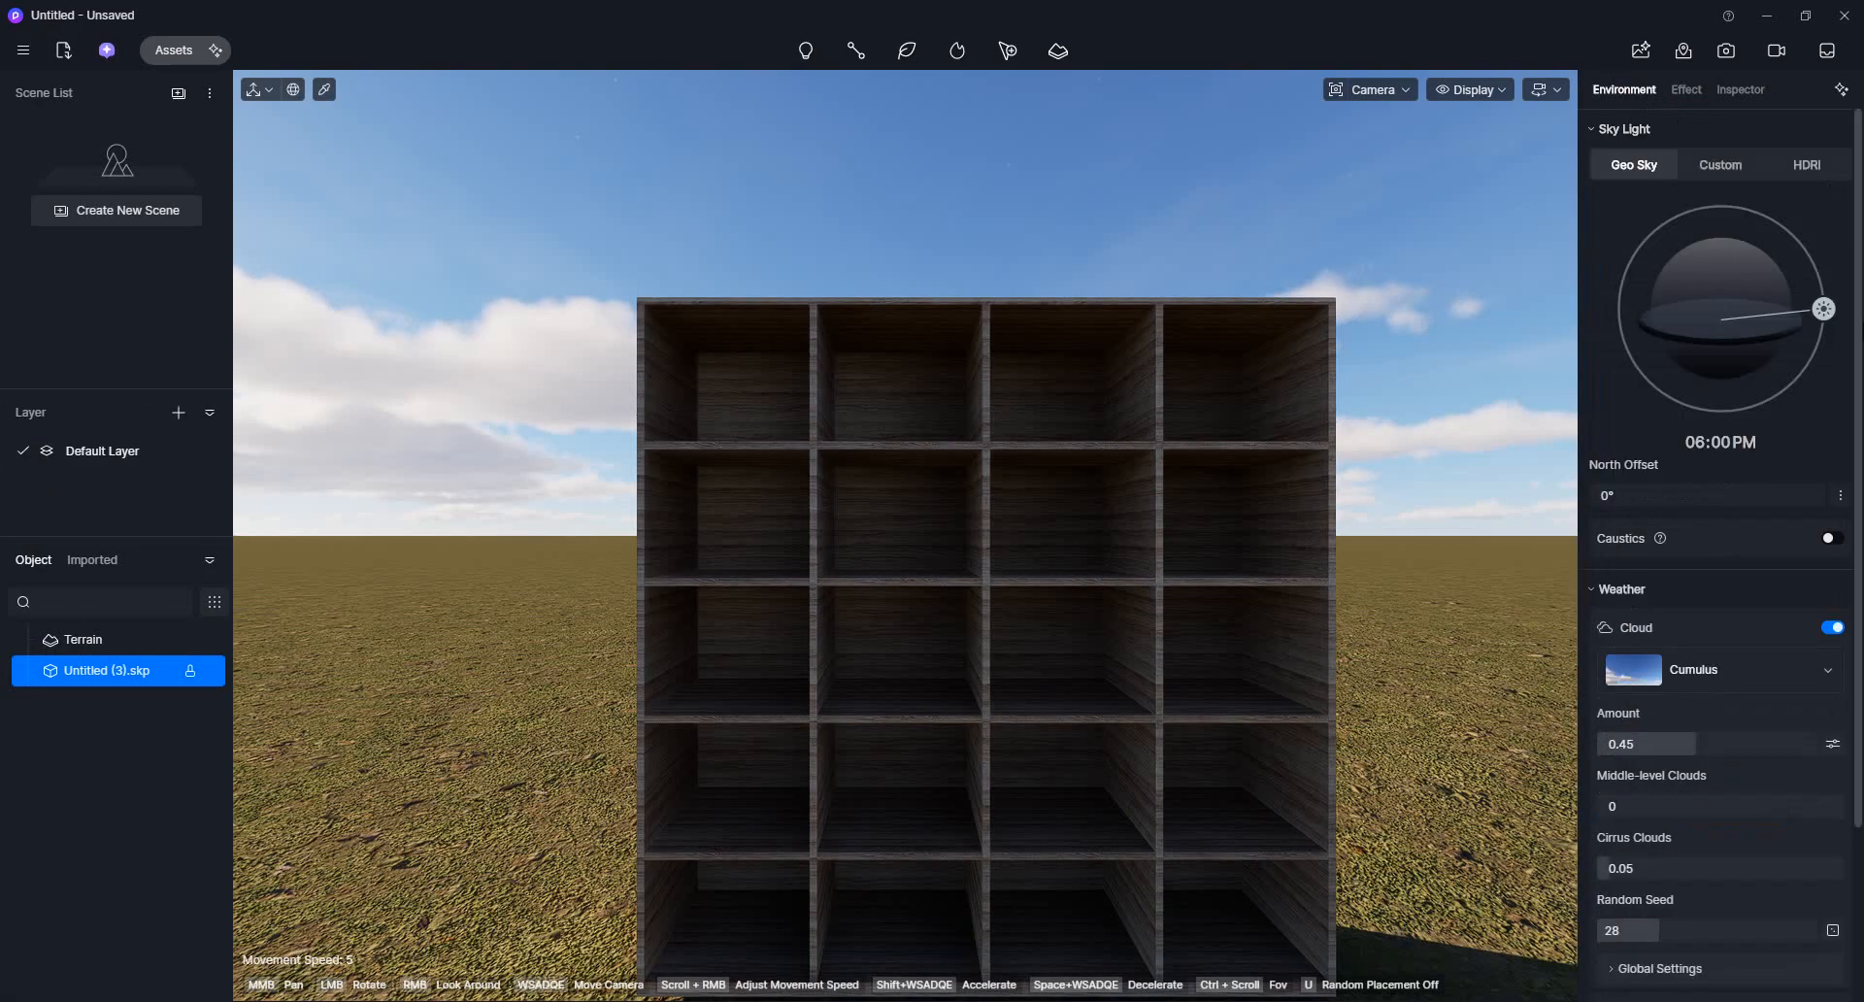
{"action": "left_click_drag", "start_coordinate": [1836, 333], "coordinate": [1639, 319]}
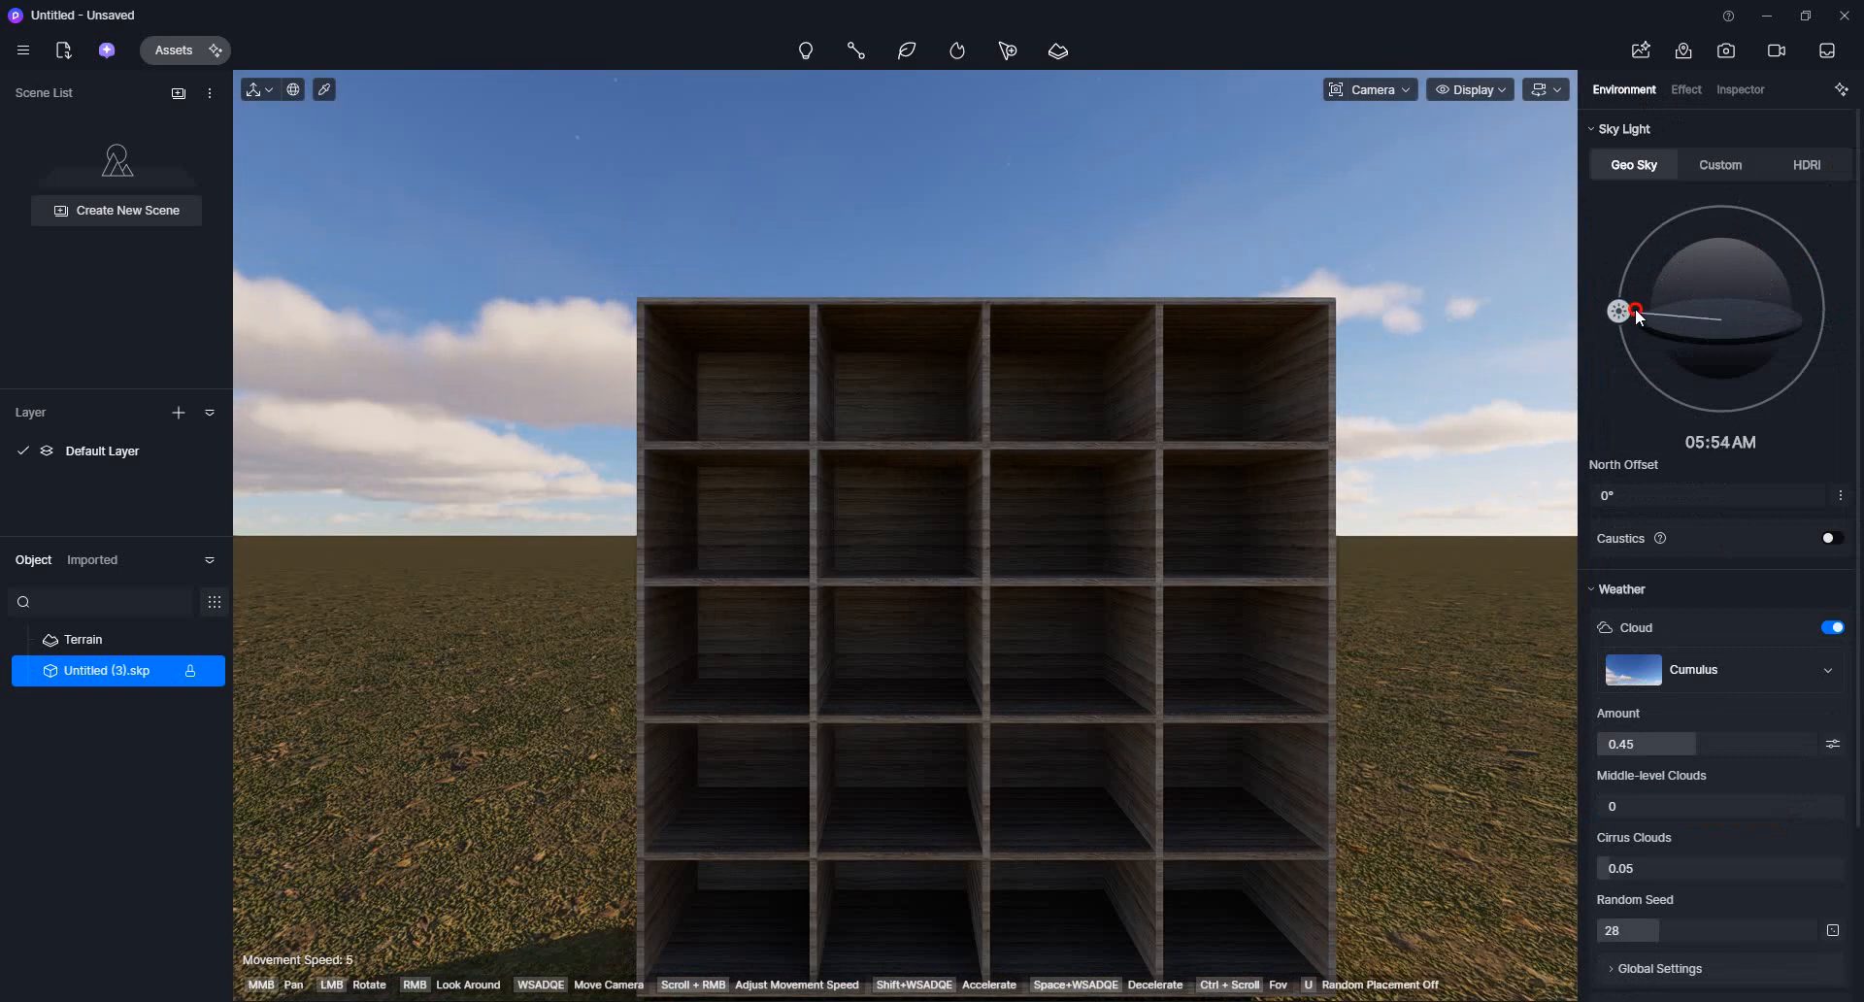
Step: Frame the whole cabinet from a raised corner angle that shows its top, open front and one side
{"action": "left_click", "coordinate": [1208, 510]}
{"action": "scroll", "coordinate": [1204, 510], "scroll_direction": "down", "scroll_amount": 3}
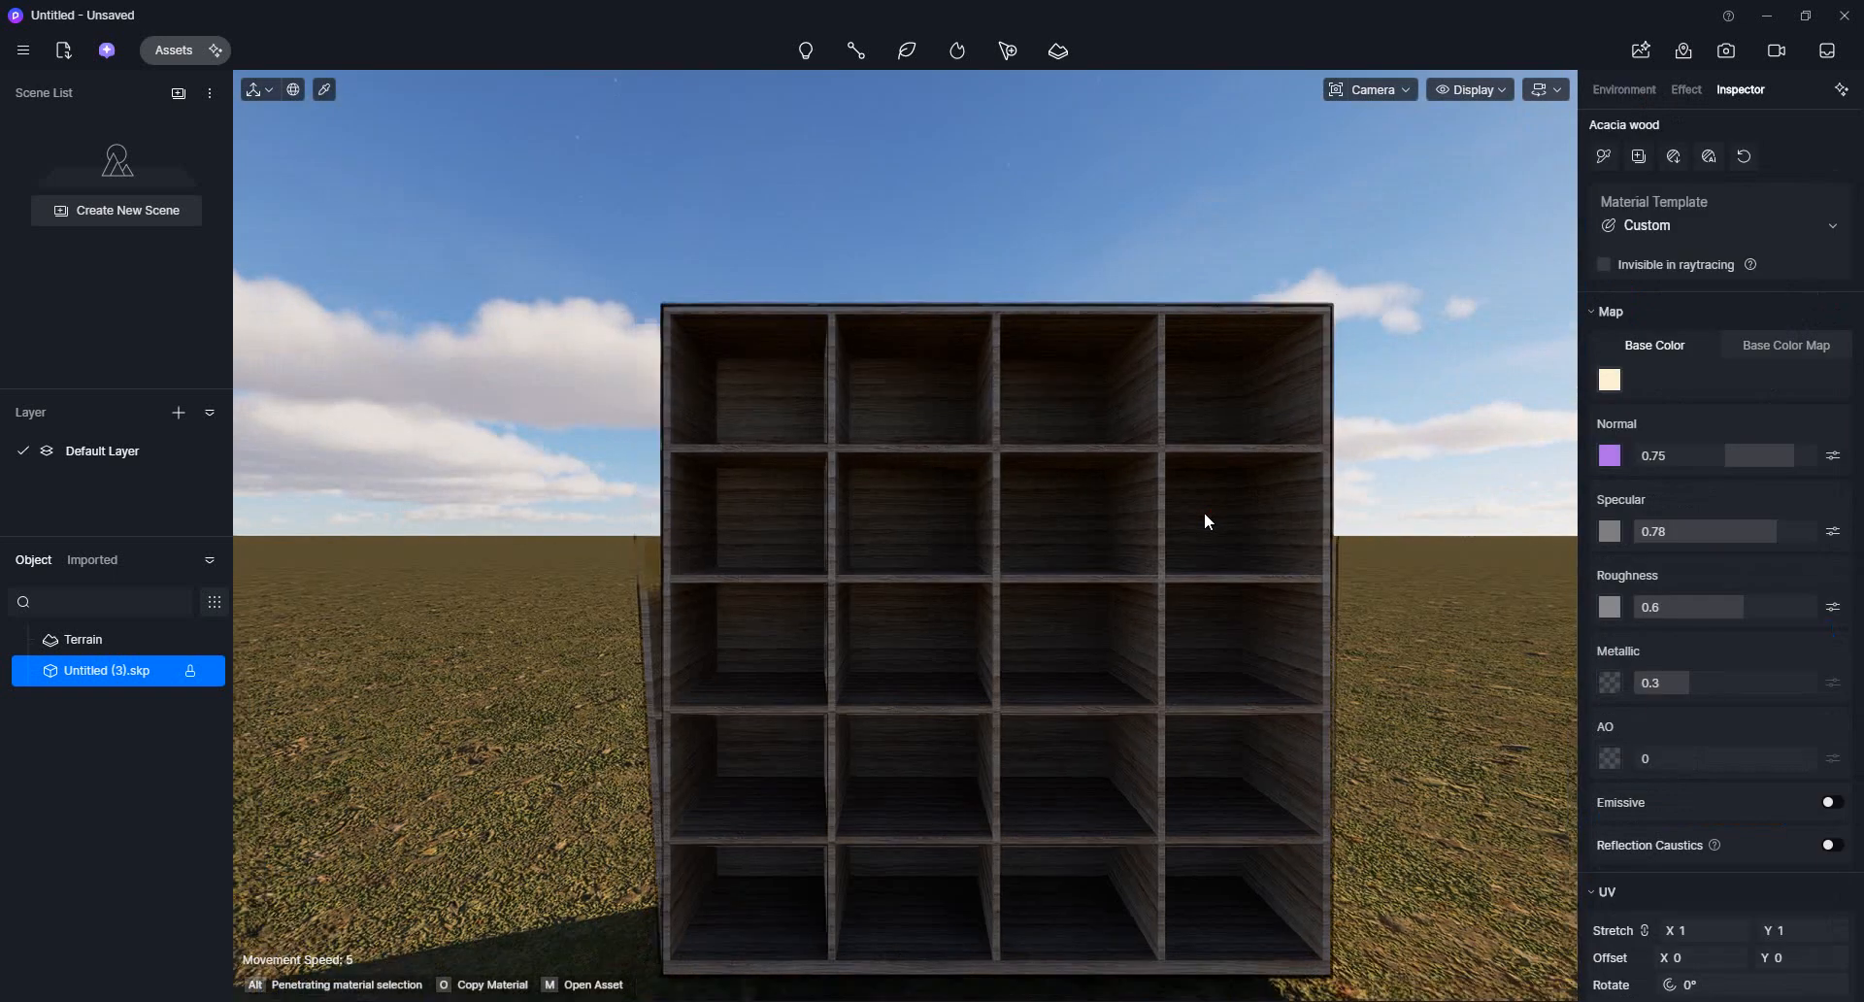
{"action": "middle_click_drag", "start_coordinate": [1103, 583], "coordinate": [1126, 363]}
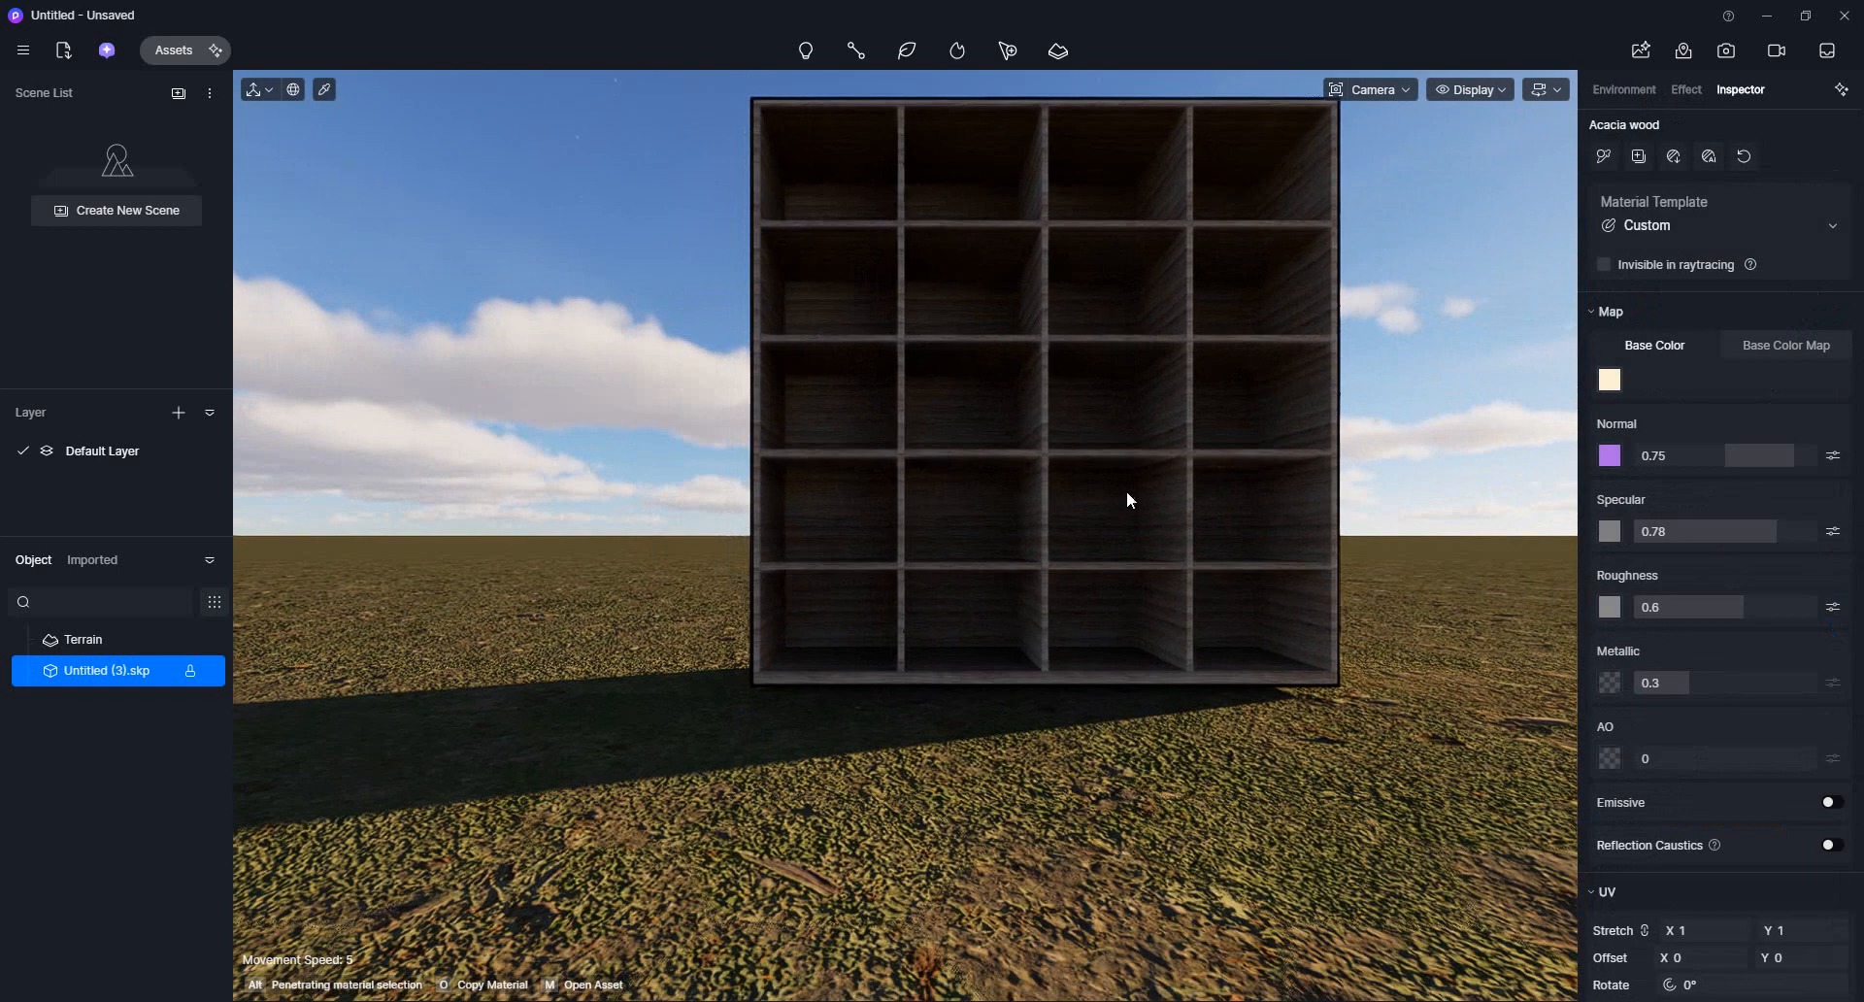
{"action": "middle_click_drag", "start_coordinate": [1126, 493], "coordinate": [1134, 662]}
{"action": "left_click", "coordinate": [1239, 267]}
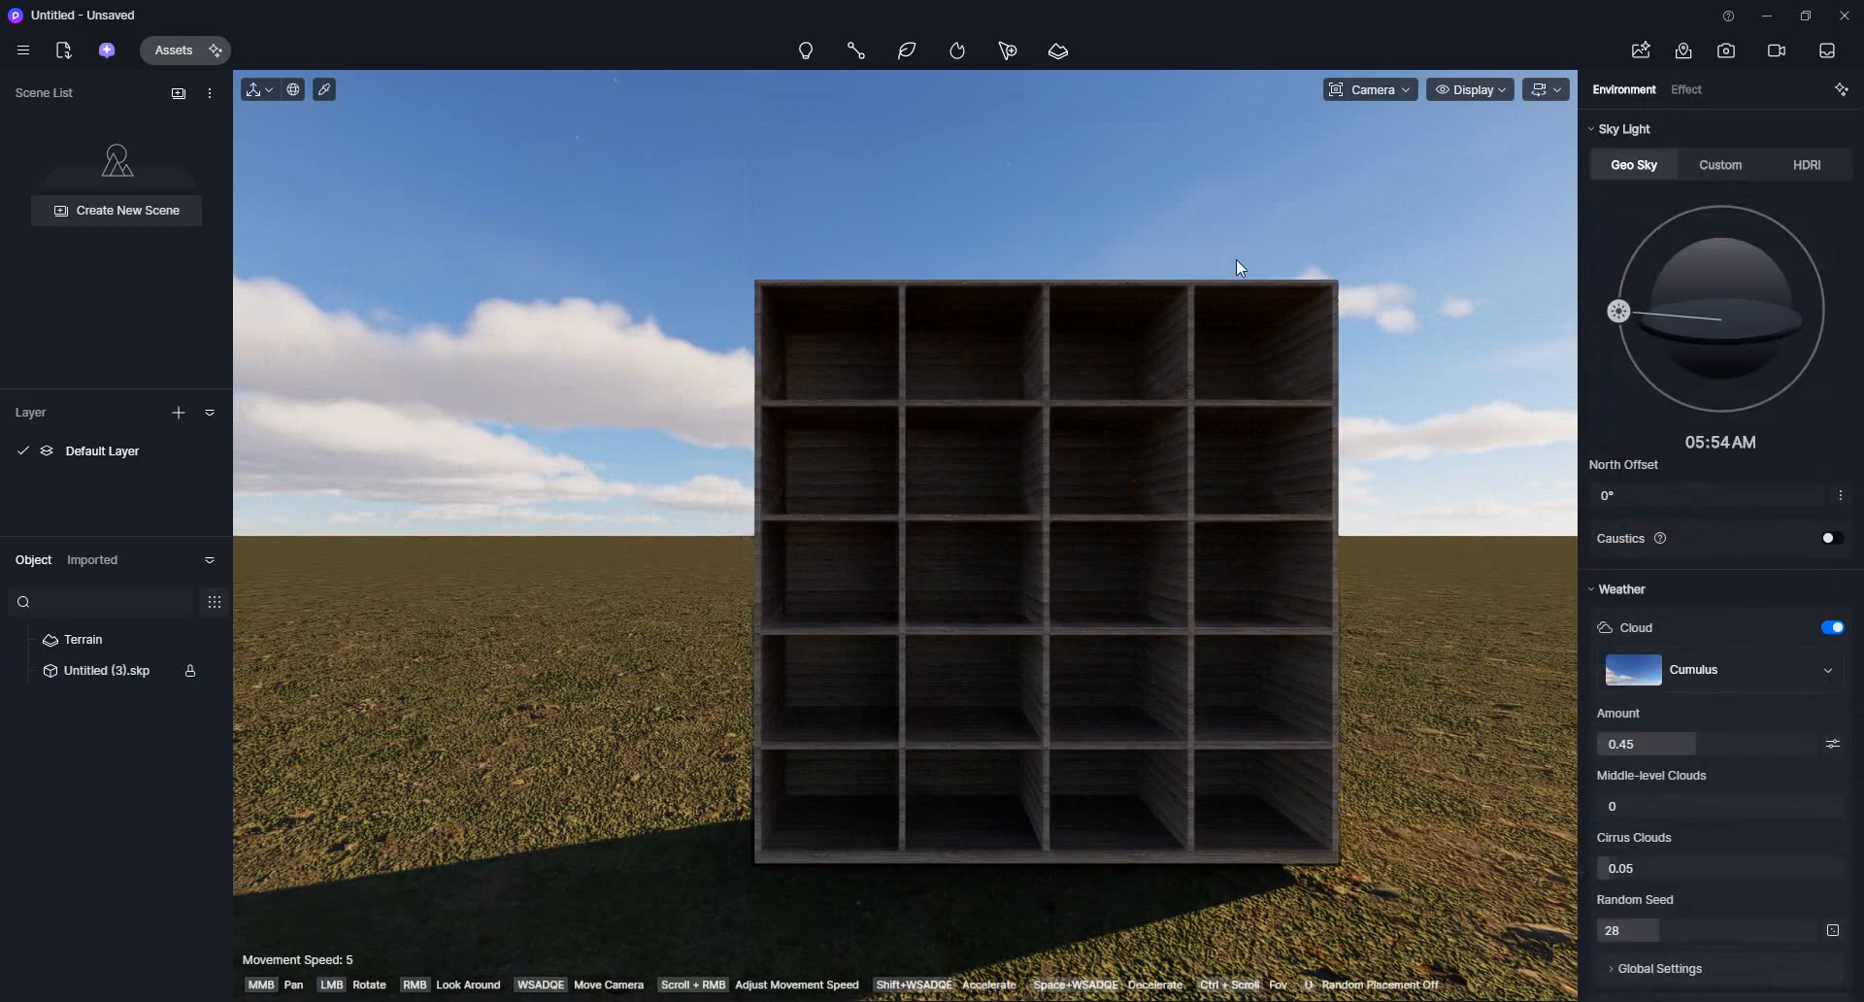
{"action": "left_click_drag", "start_coordinate": [1343, 245], "coordinate": [1354, 230]}
{"action": "middle_click_drag", "start_coordinate": [1353, 230], "coordinate": [1254, 357]}
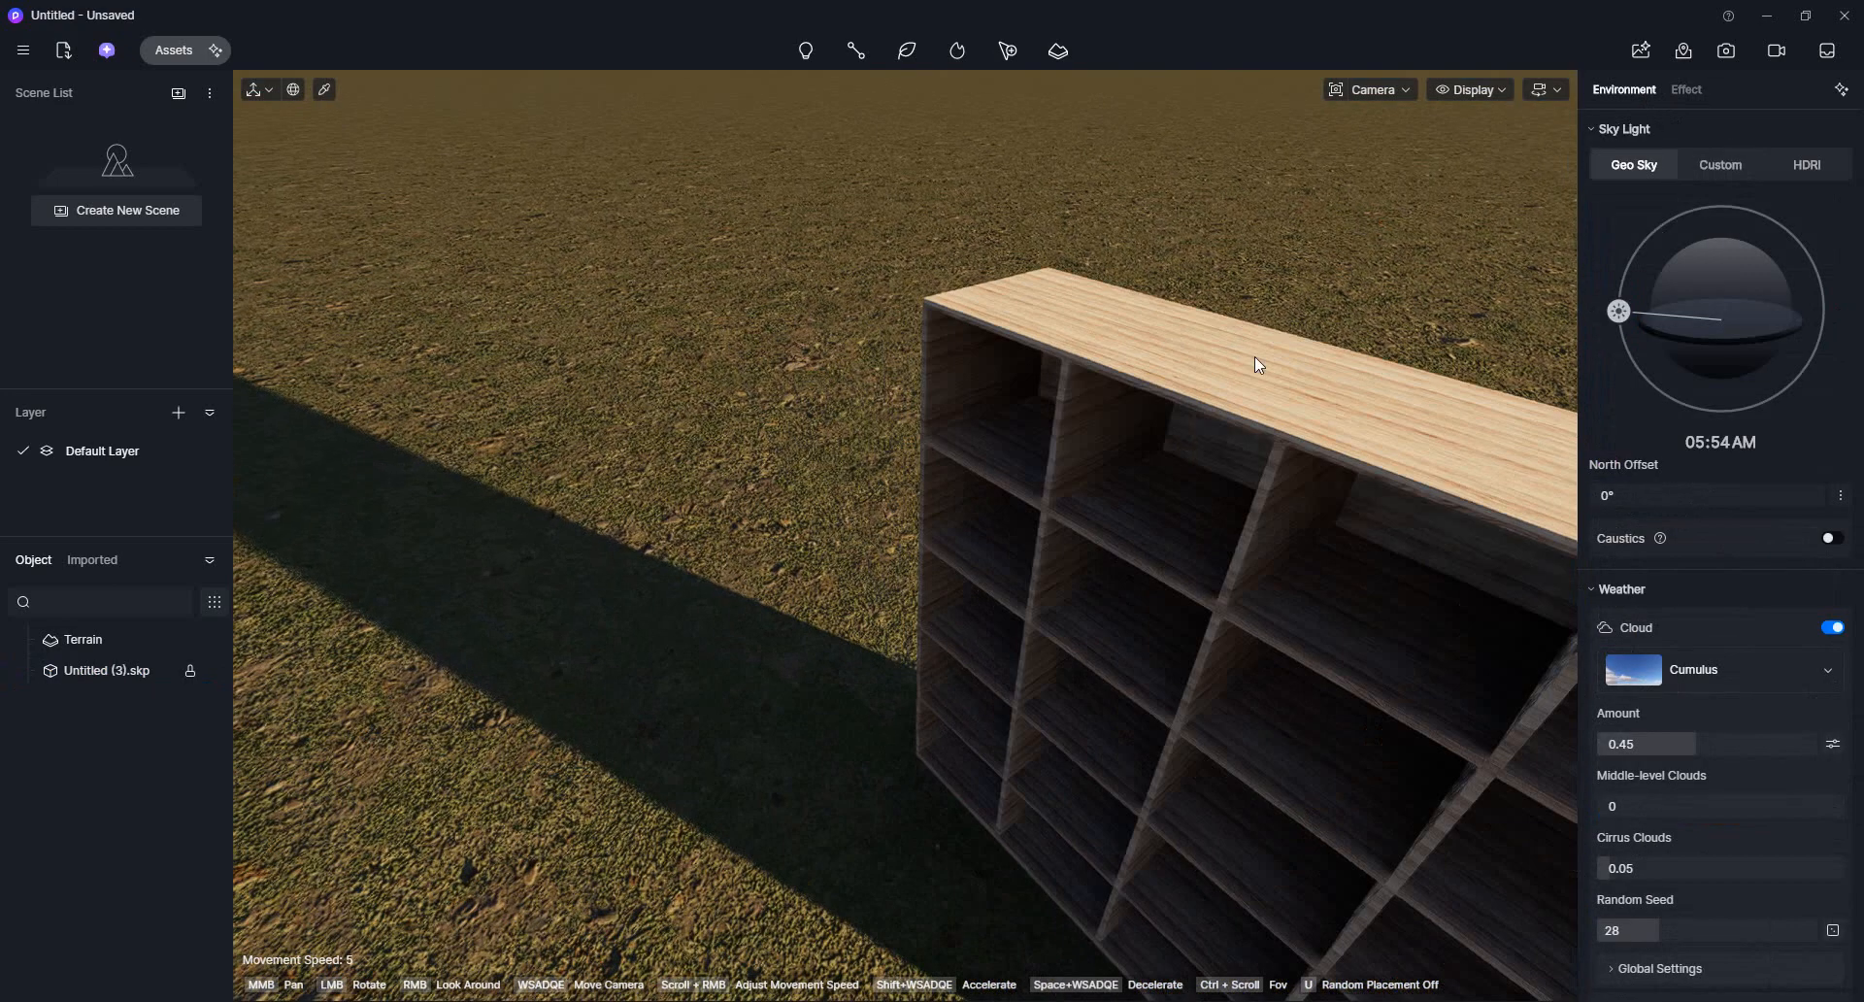
{"action": "left_click", "coordinate": [1188, 358]}
{"action": "scroll", "coordinate": [965, 383], "scroll_direction": "down", "scroll_amount": 3}
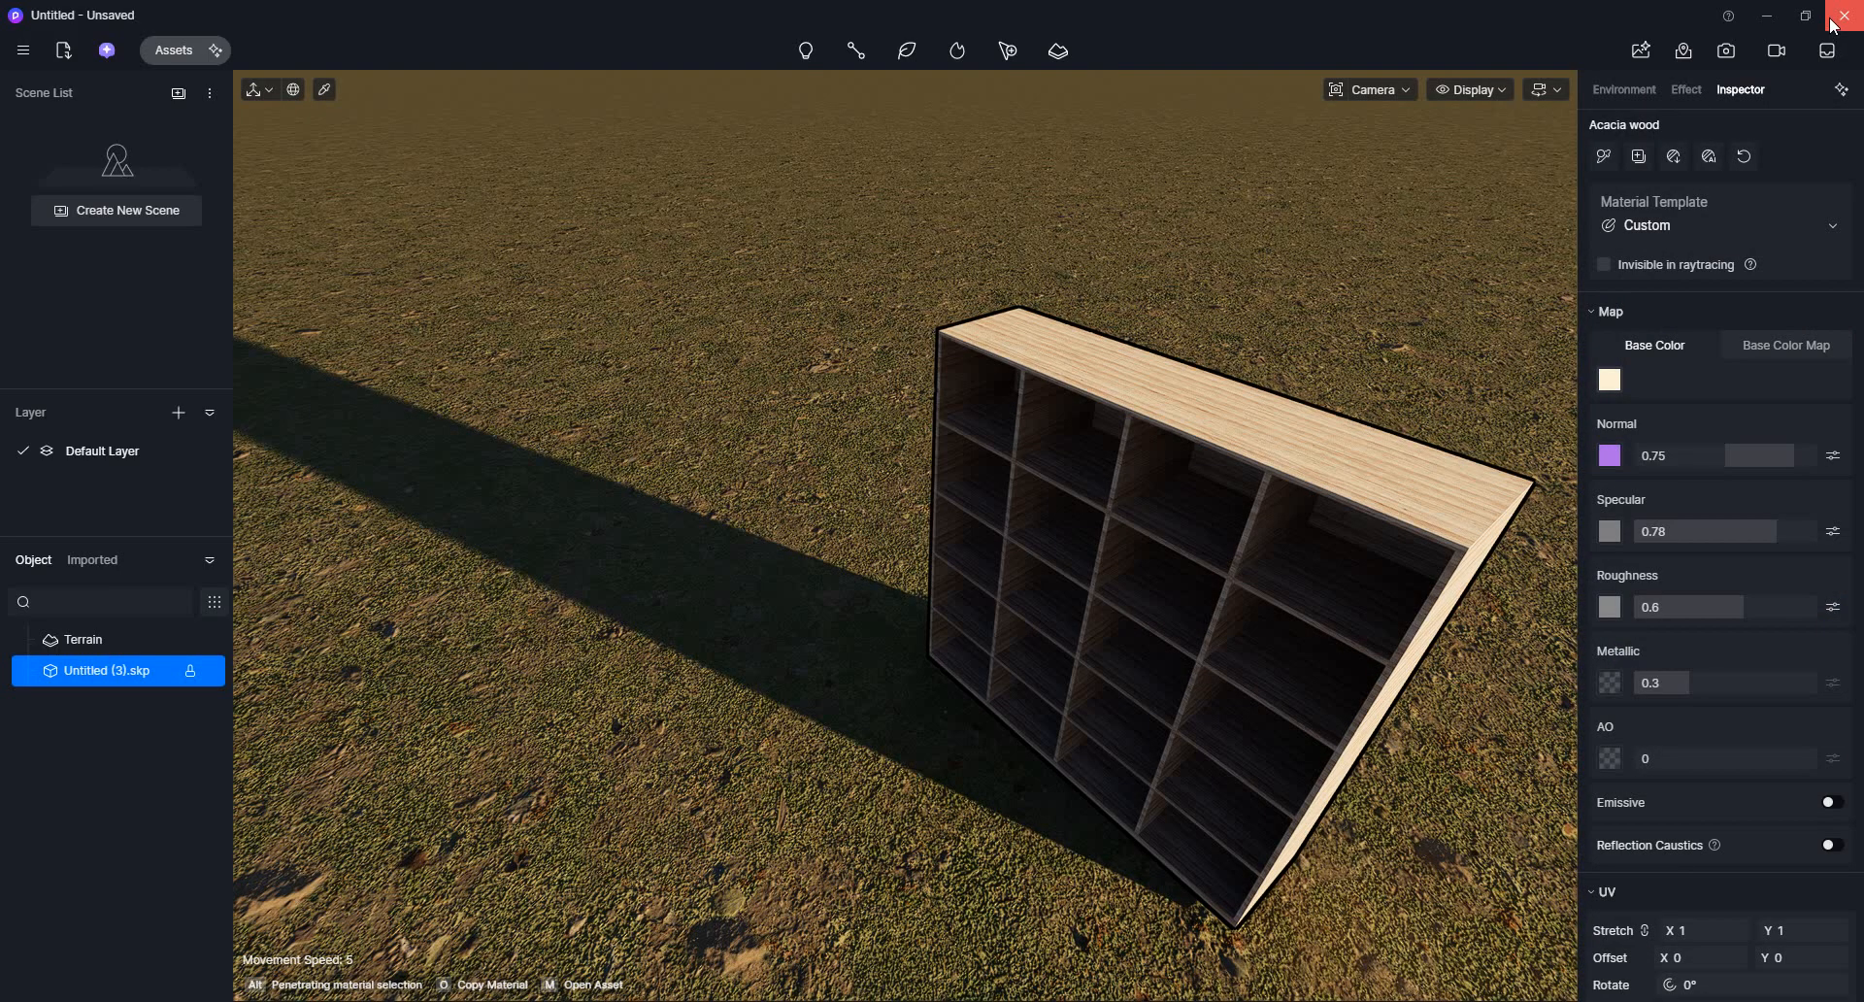
{"action": "scroll", "coordinate": [1126, 677], "scroll_direction": "up", "scroll_amount": 2}
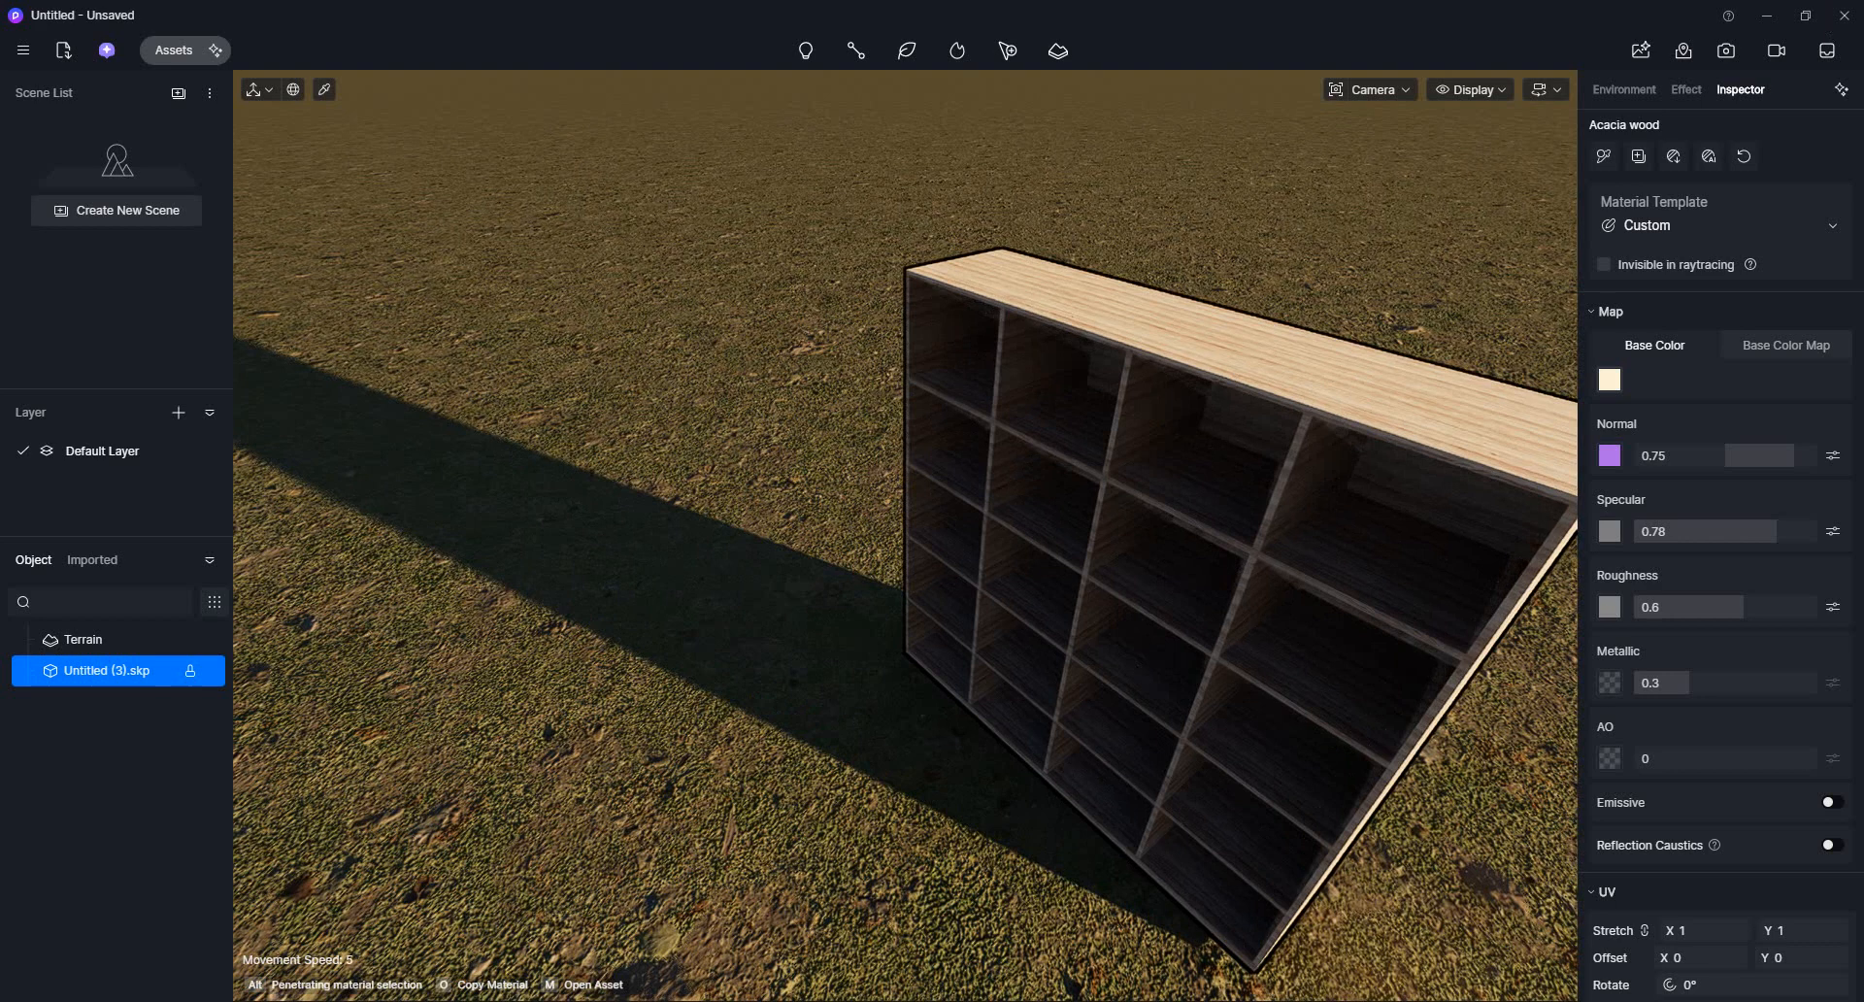
{"action": "middle_click_drag", "start_coordinate": [1126, 677], "coordinate": [862, 522]}
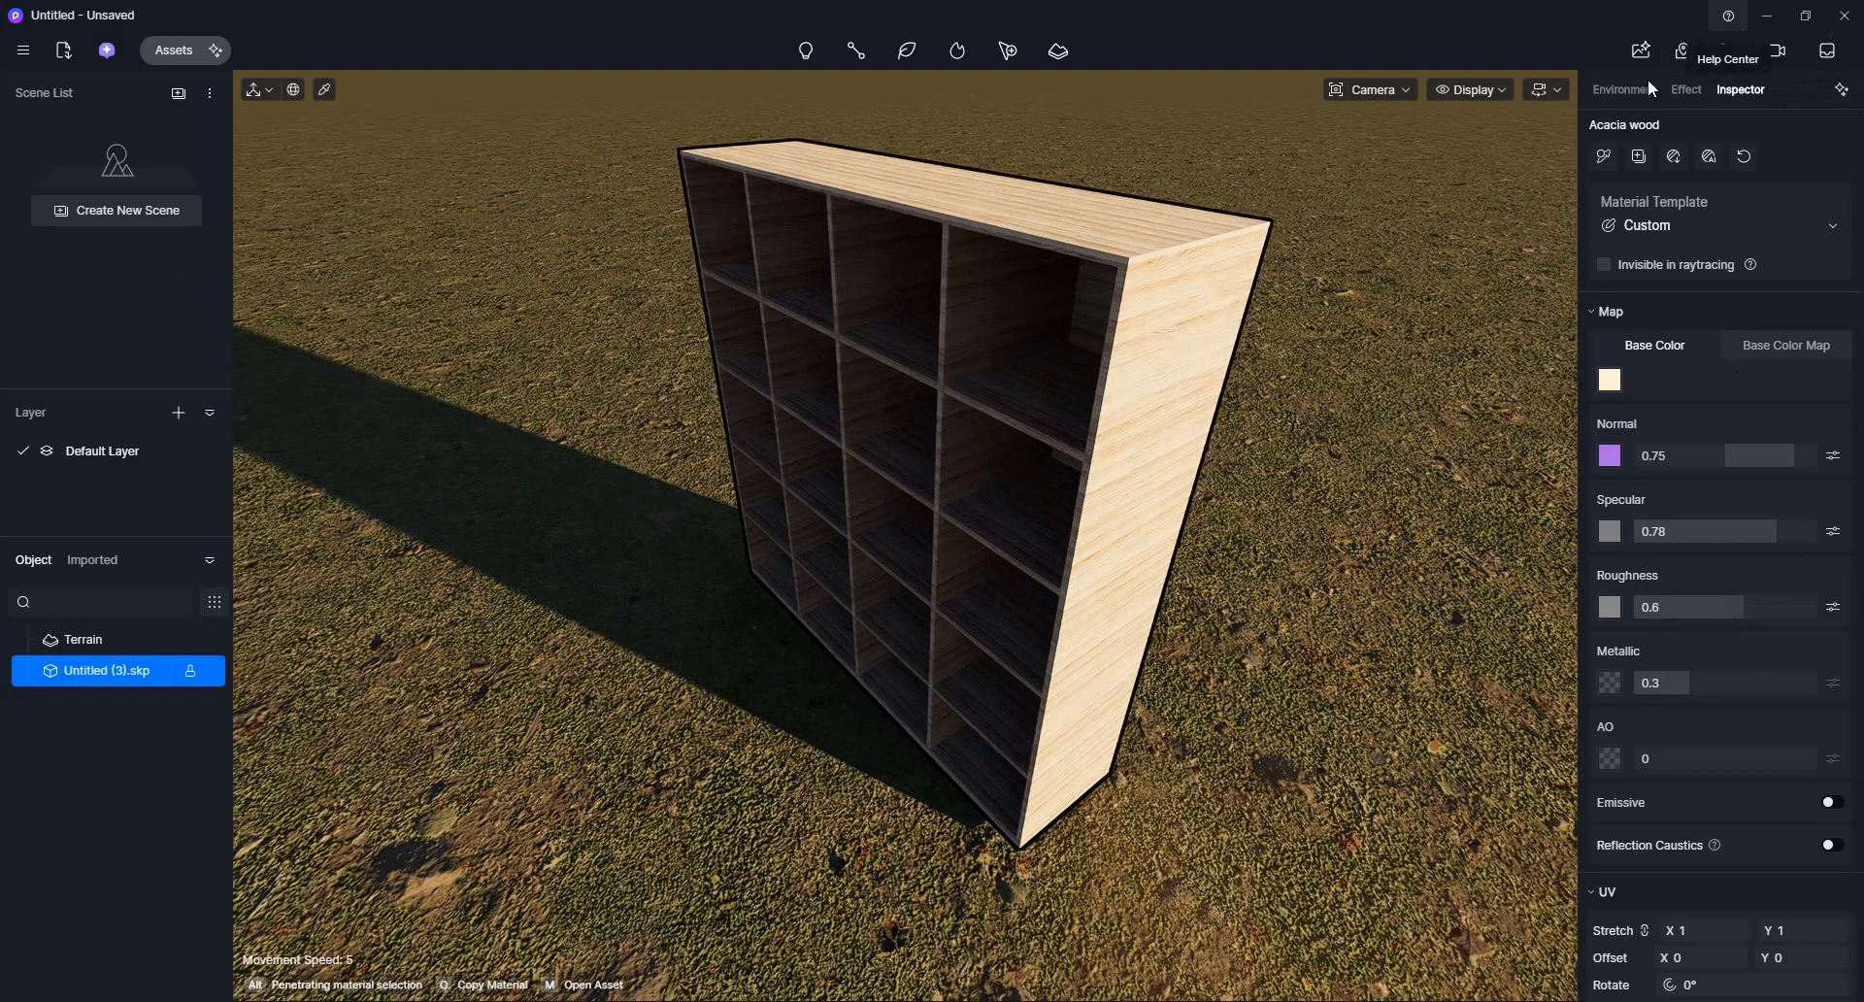
Step: Render the view as a PNG image named ssdfdsf on the Desktop and check the file in its output folder
{"action": "left_click", "coordinate": [1716, 56]}
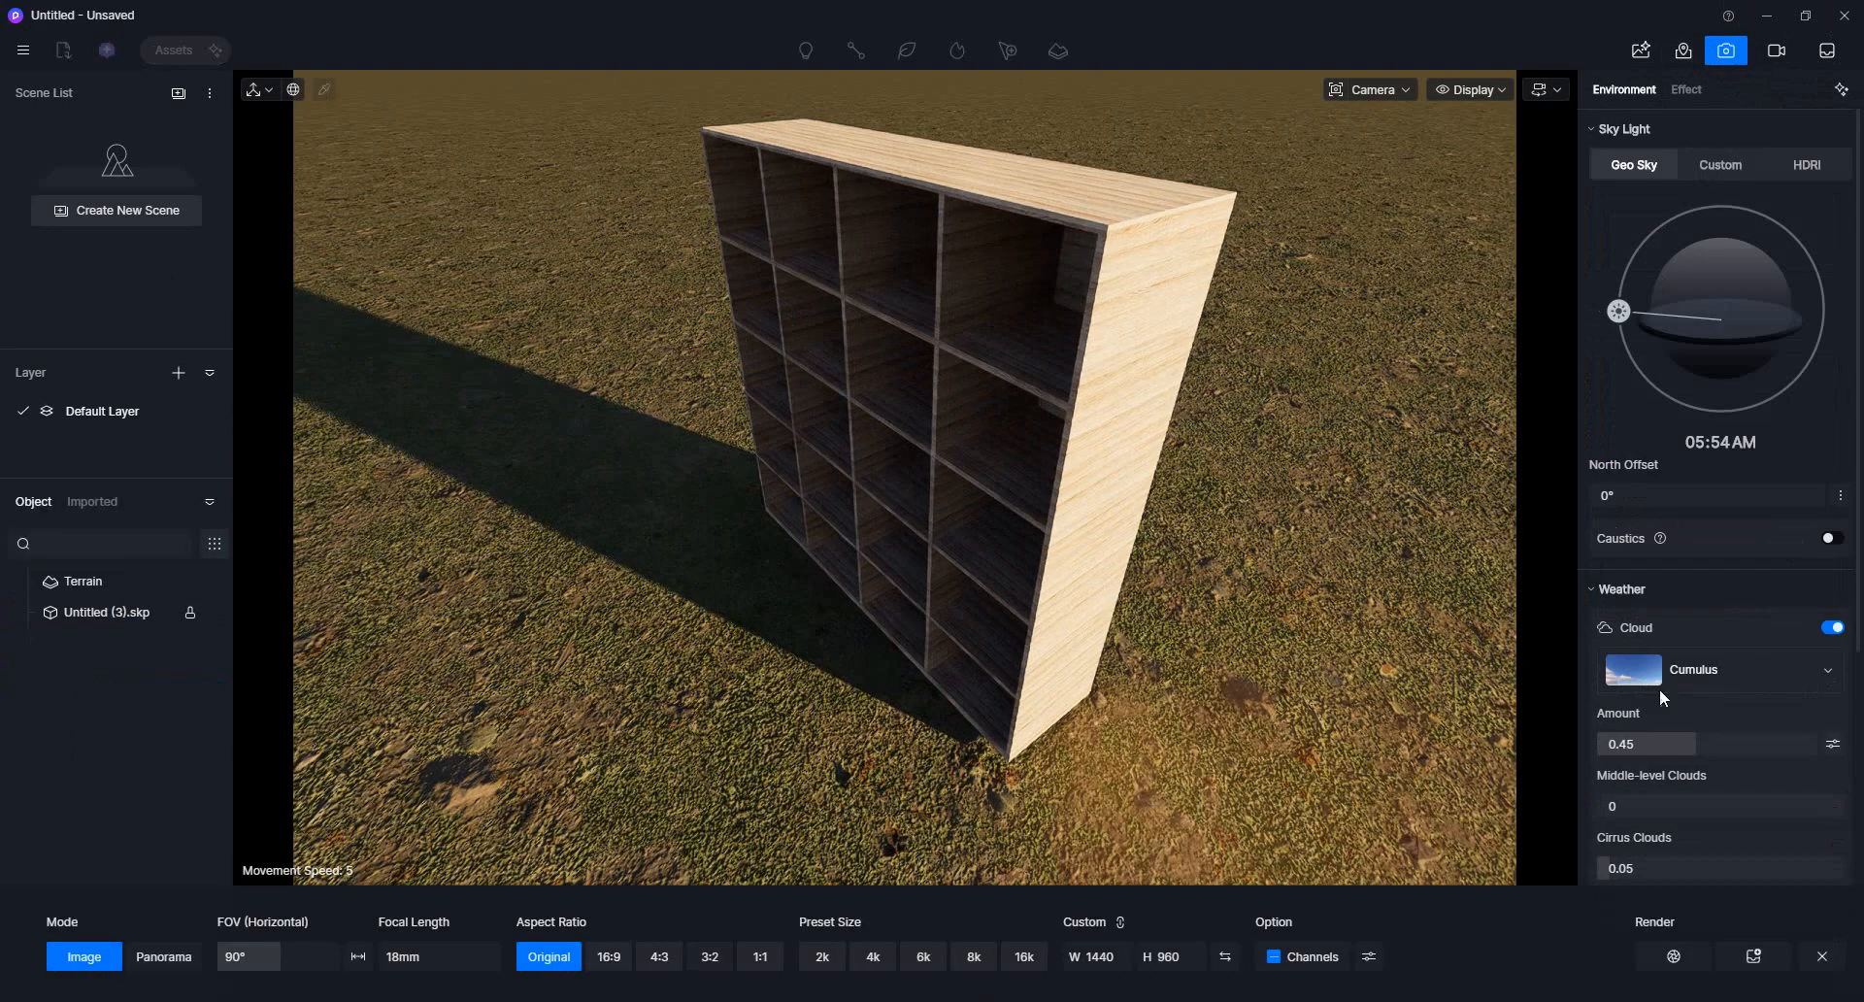
{"action": "left_click", "coordinate": [1673, 956]}
{"action": "type", "text": "ssdfdsf"}
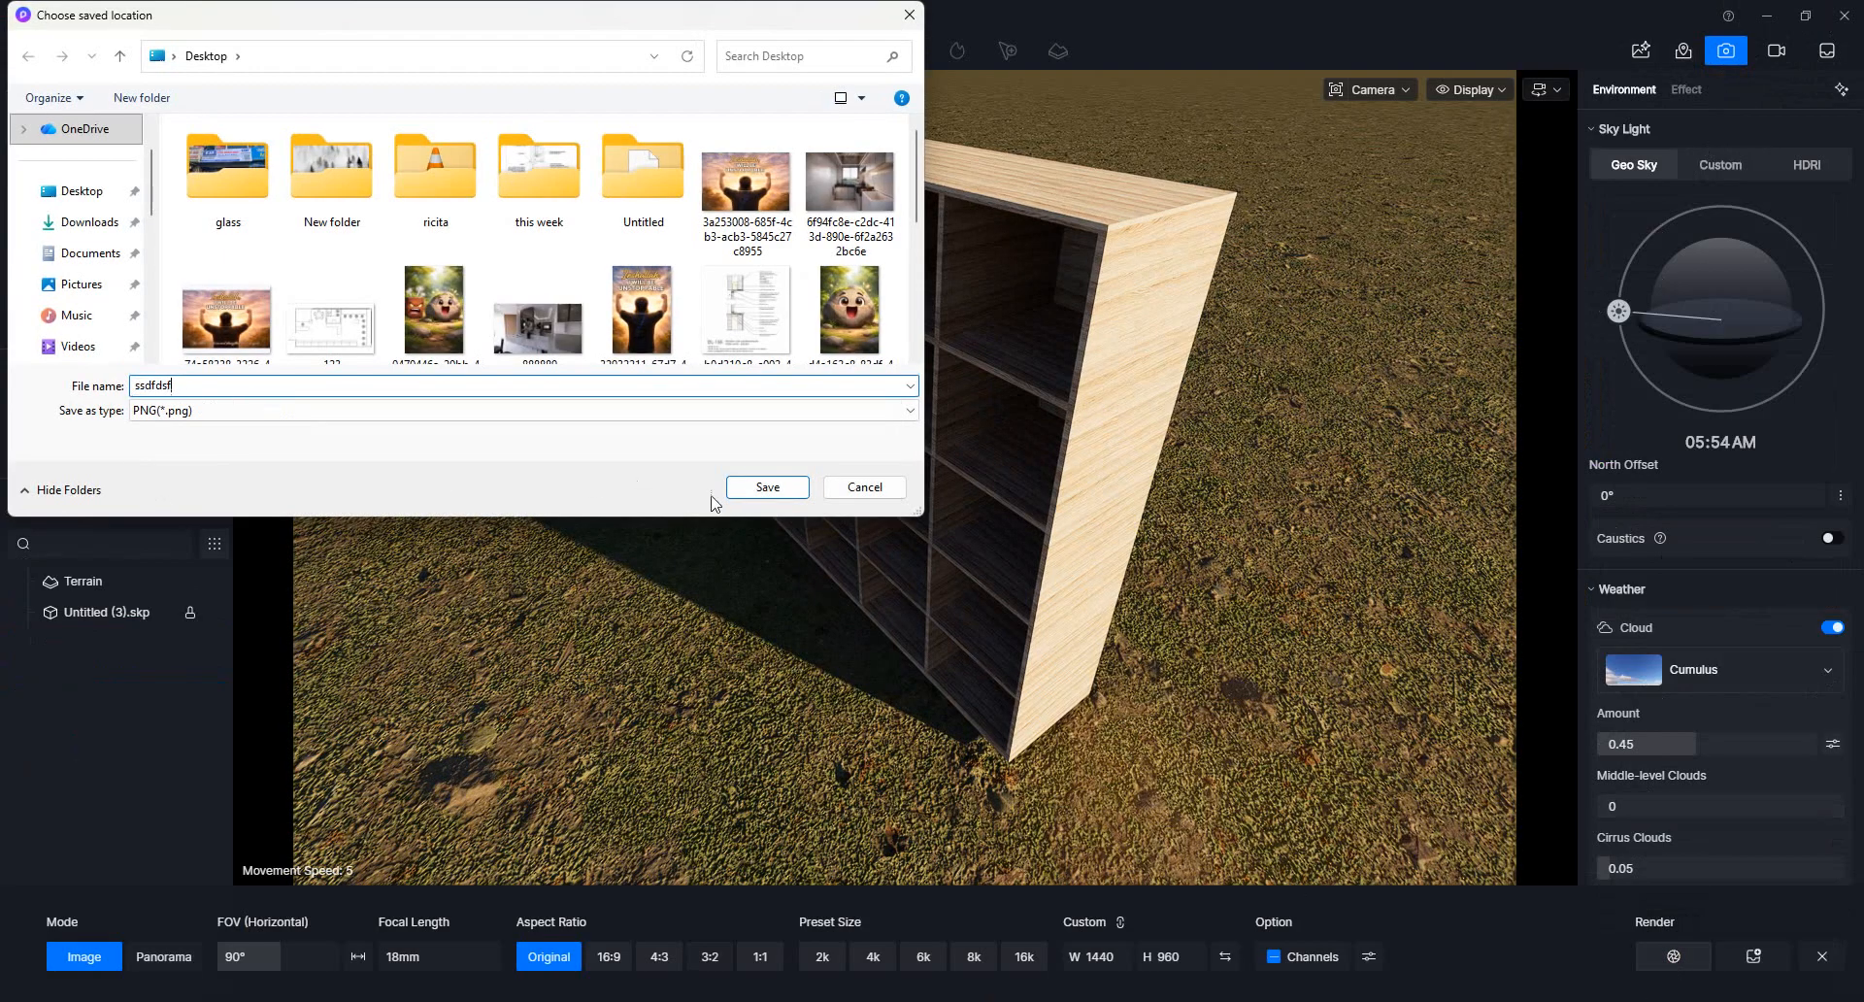
{"action": "left_click", "coordinate": [788, 483]}
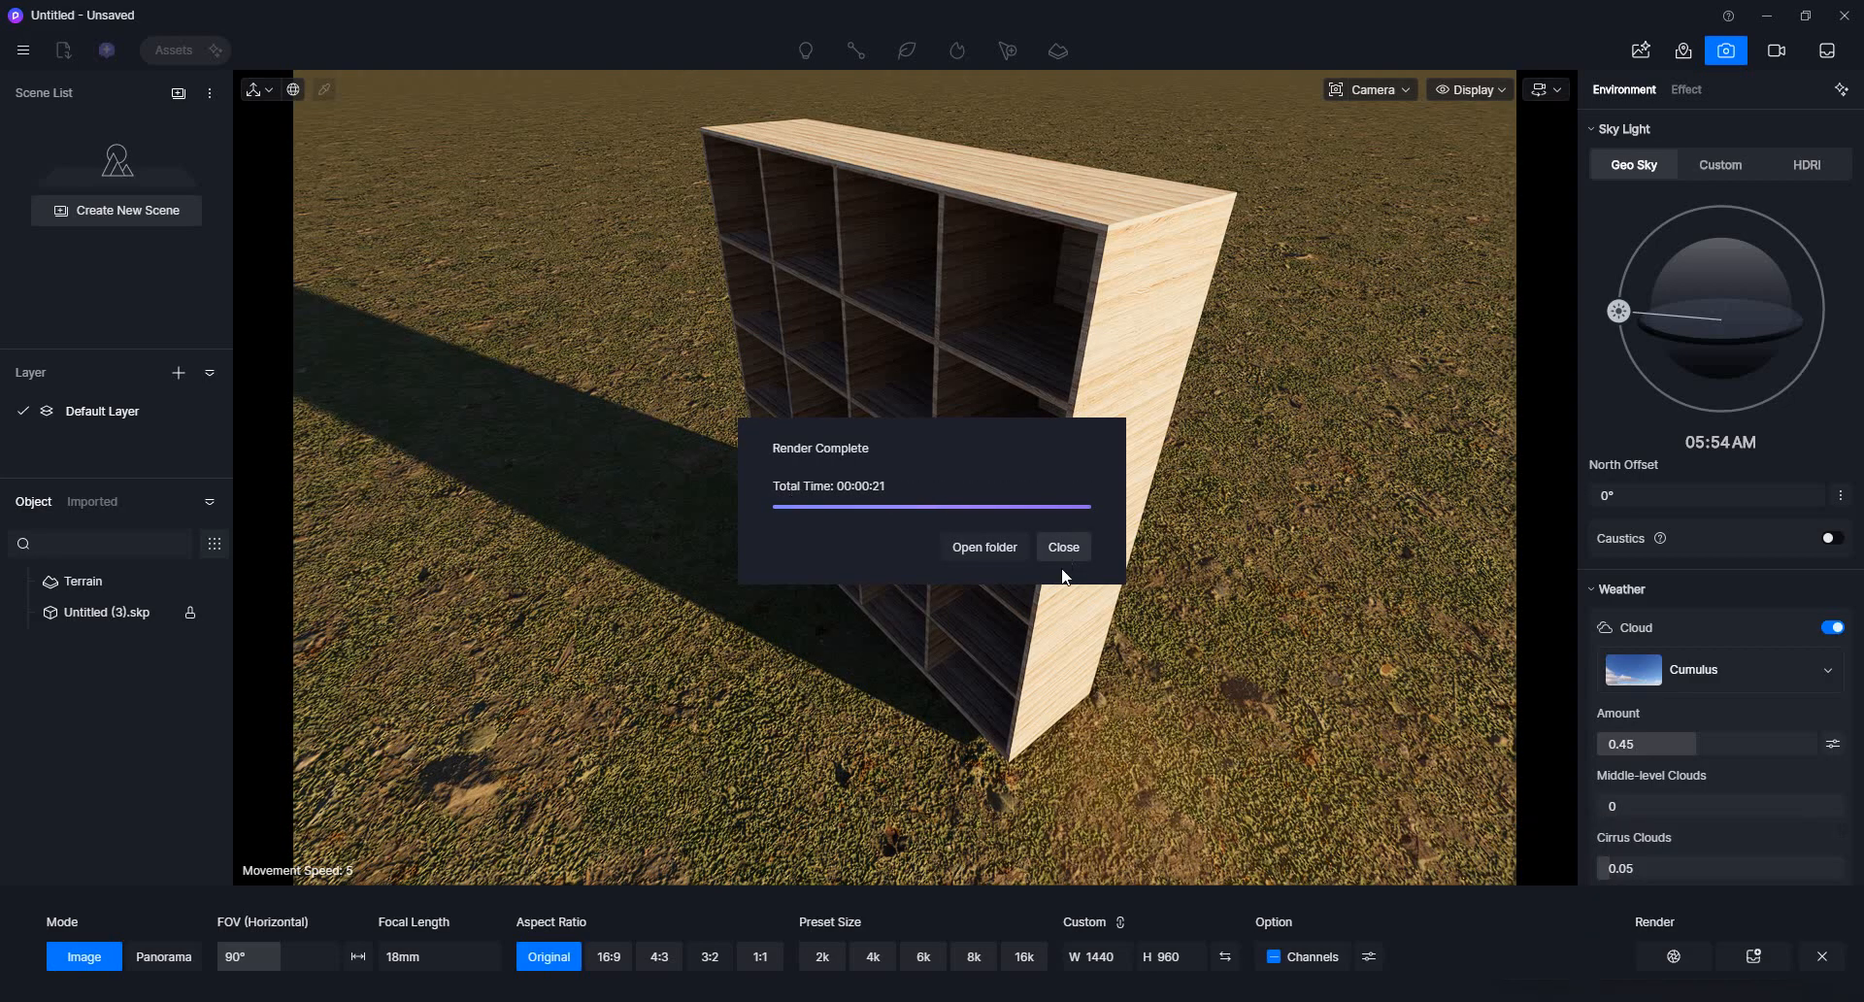
{"action": "left_click", "coordinate": [1000, 550]}
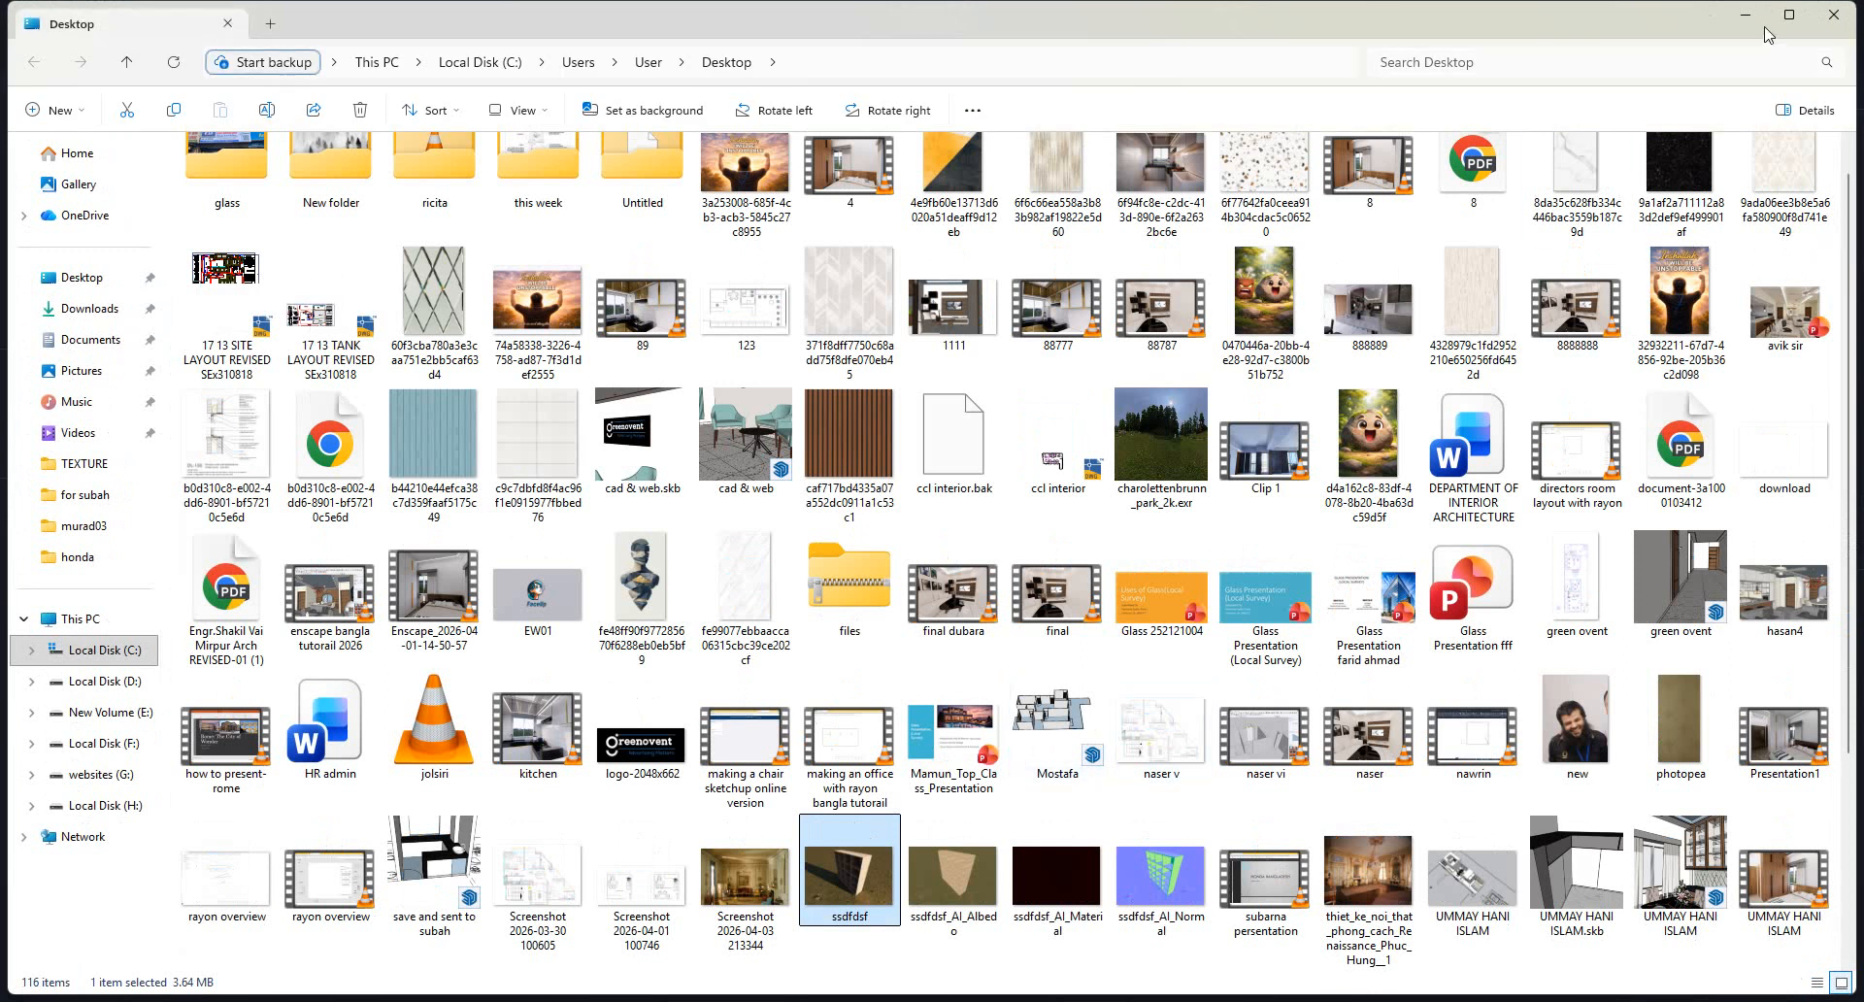
{"action": "left_click", "coordinate": [1745, 16]}
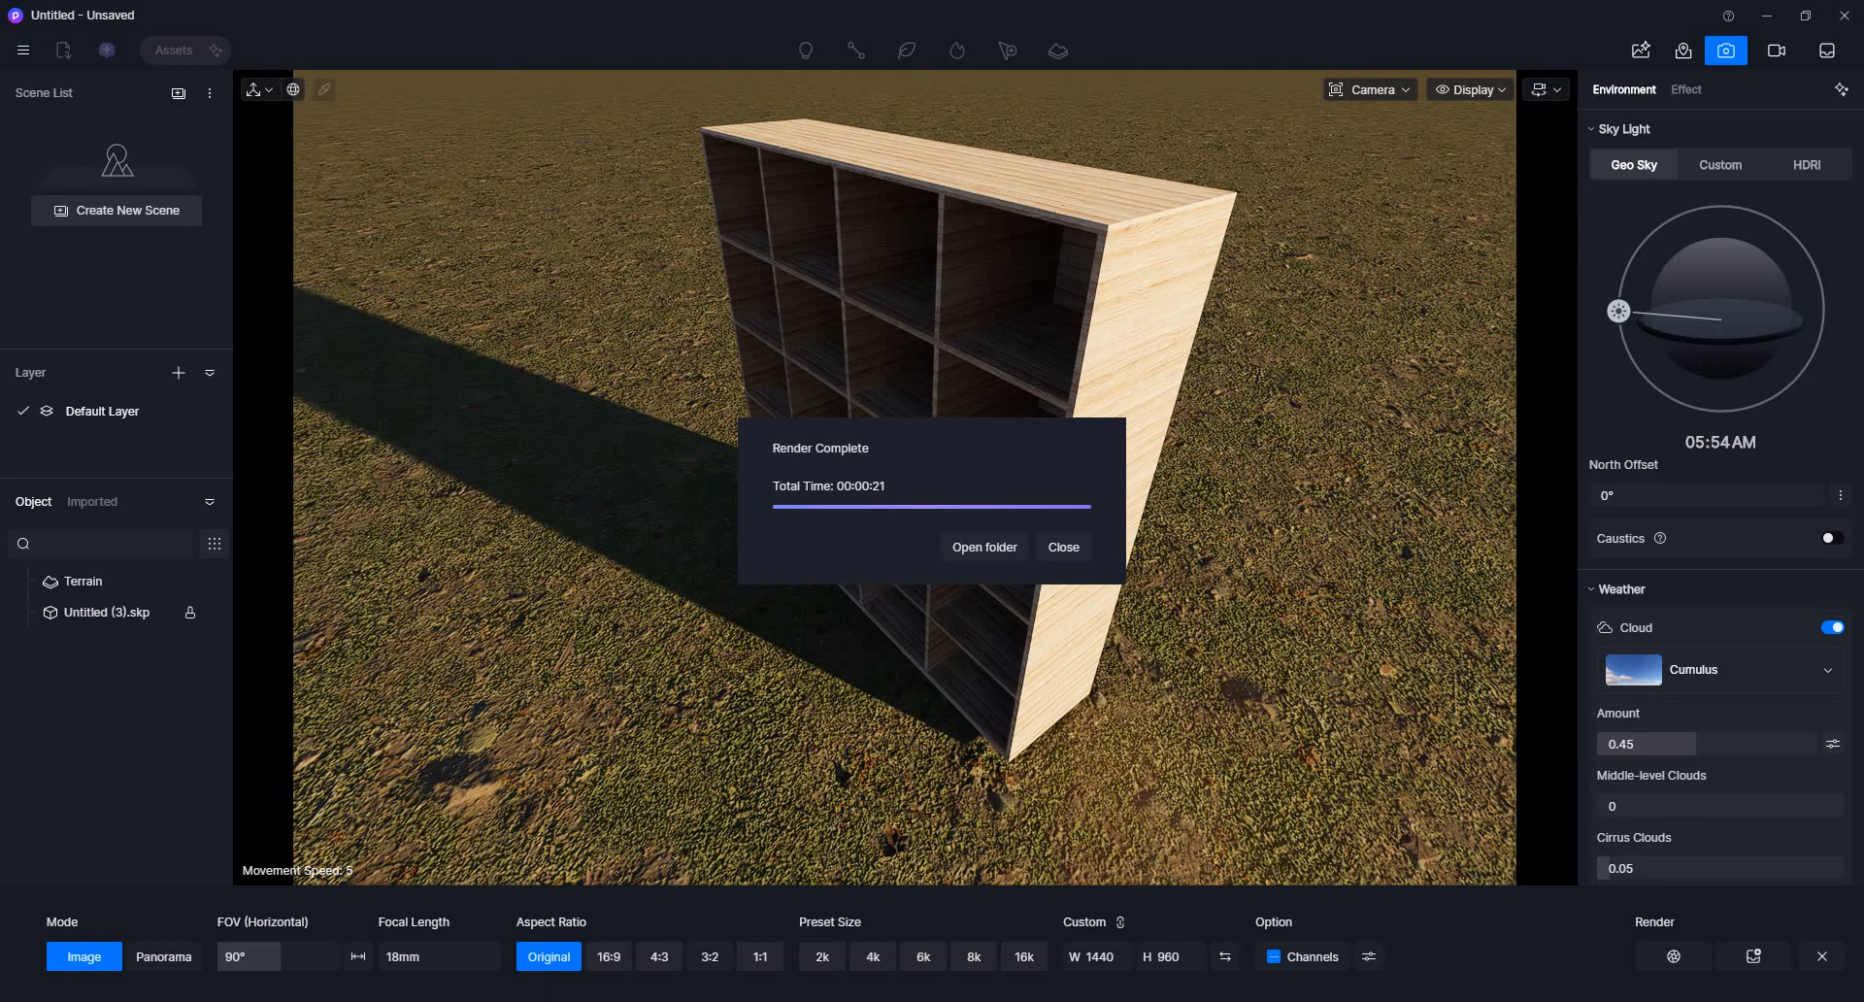